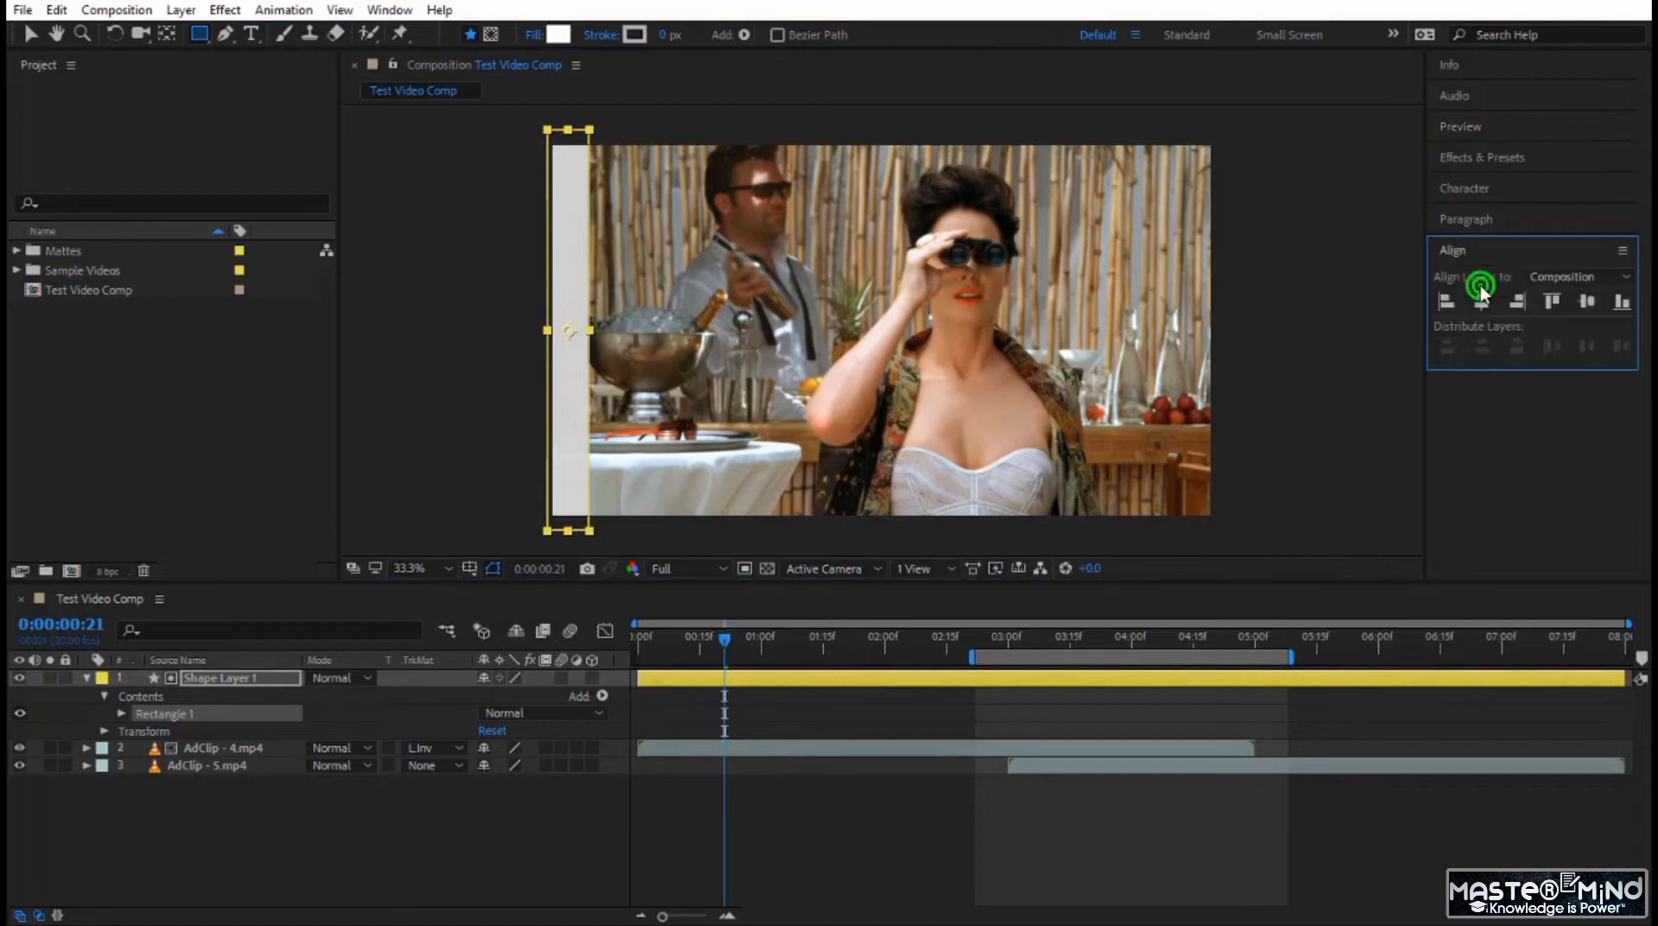
Align the rectangle to the composition's left edge and set Rectangle 1's Skew to 20.
{"action": "left_click", "coordinate": [1454, 292]}
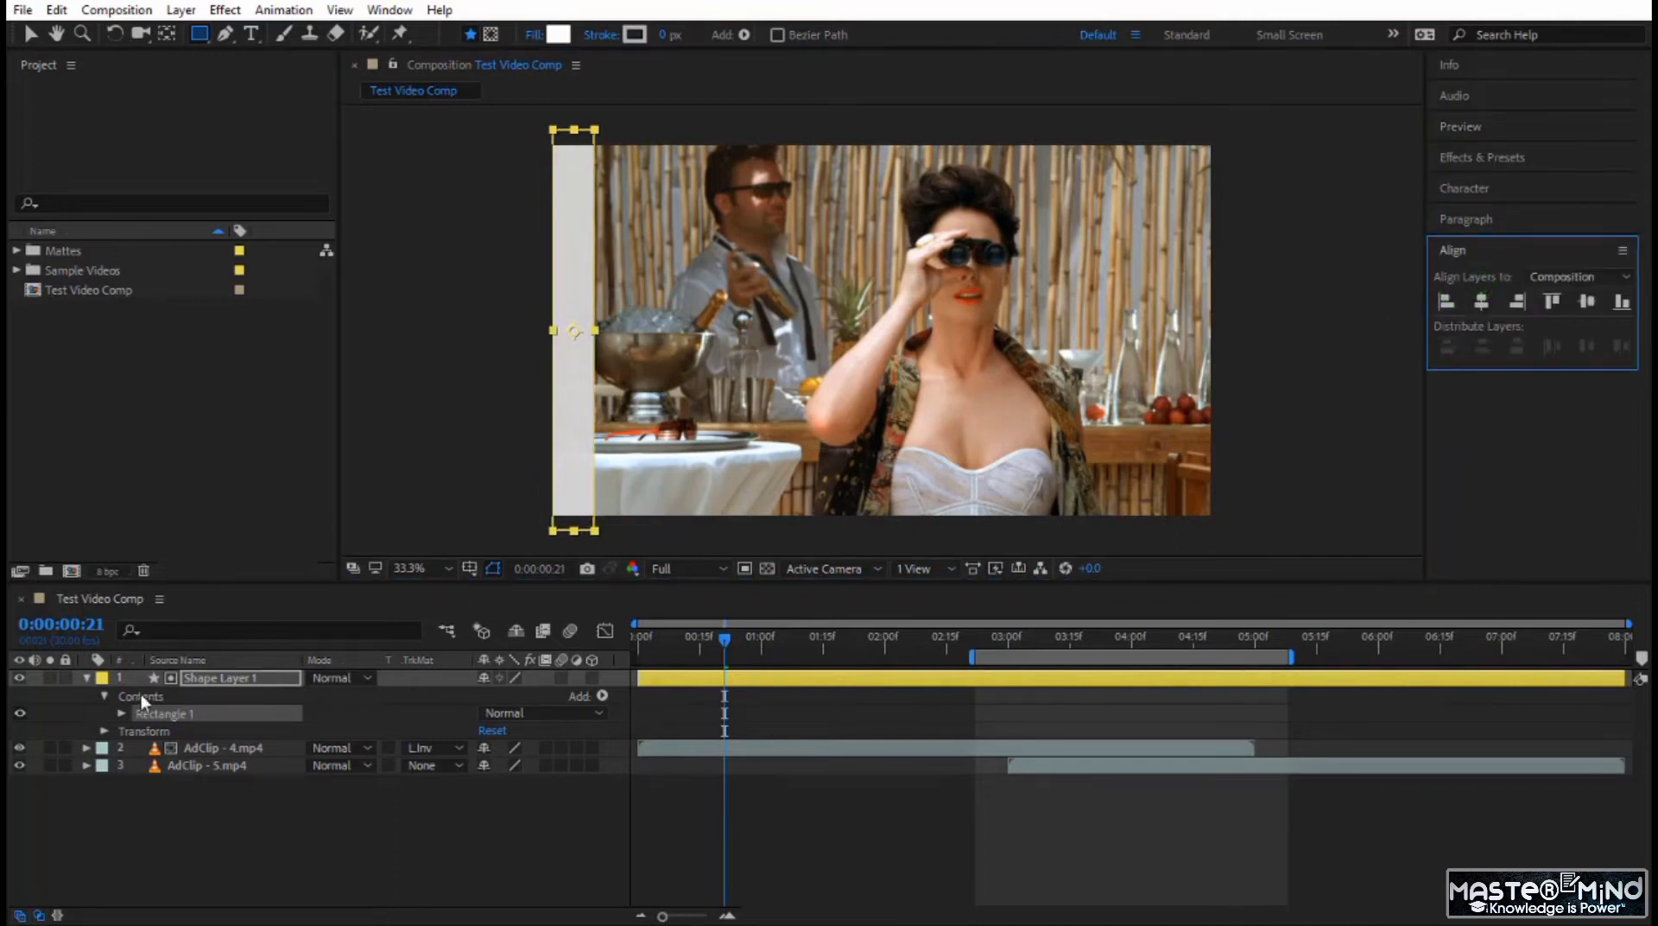
{"action": "left_click", "coordinate": [119, 714]}
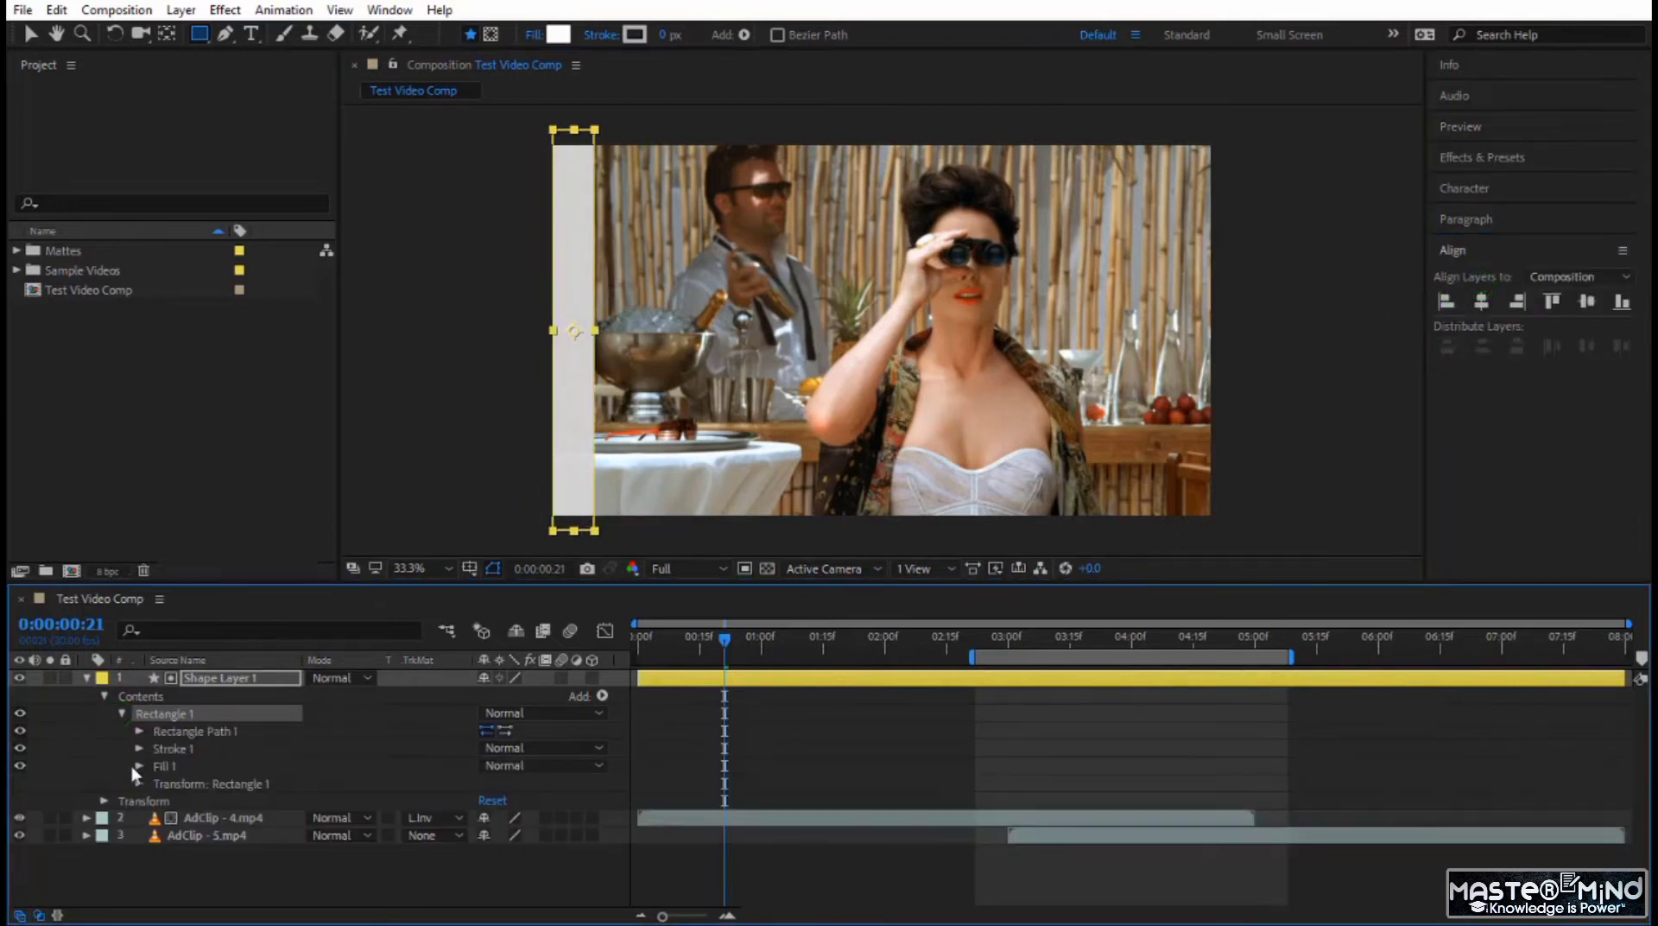
{"action": "left_click", "coordinate": [139, 783]}
{"action": "scroll", "coordinate": [225, 791], "scroll_direction": "down", "scroll_amount": 3}
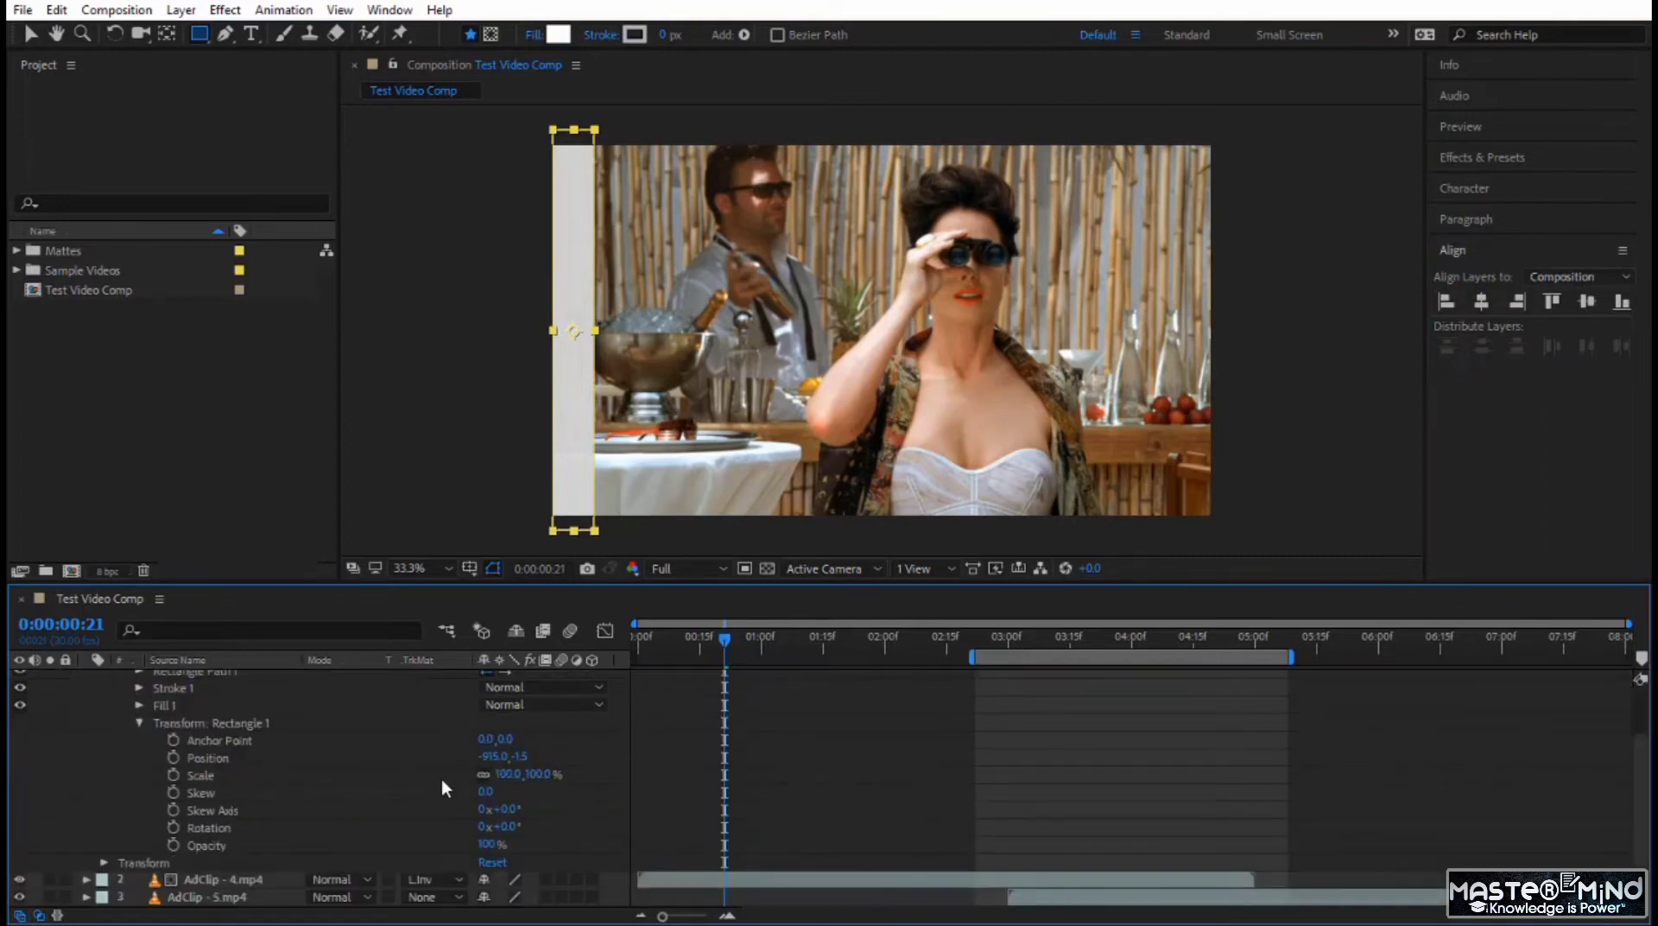
{"action": "left_click_drag", "start_coordinate": [485, 791], "coordinate": [518, 802]}
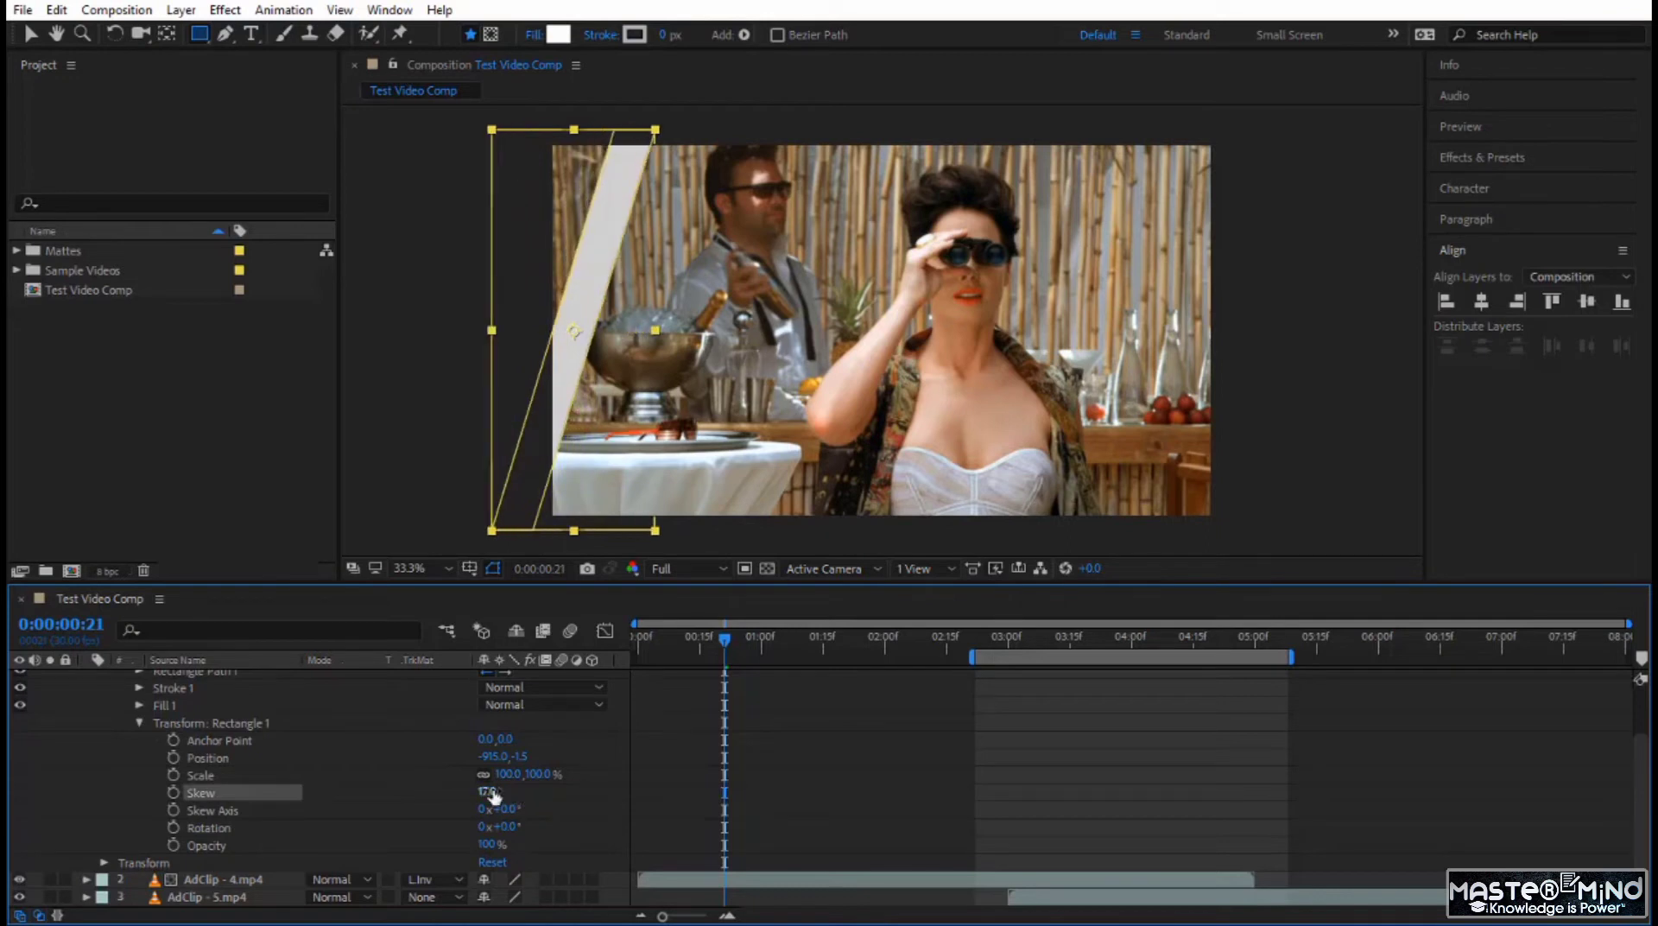
{"action": "left_click", "coordinate": [486, 791]}
{"action": "type", "text": "20"}
{"action": "key", "text": "Return"}
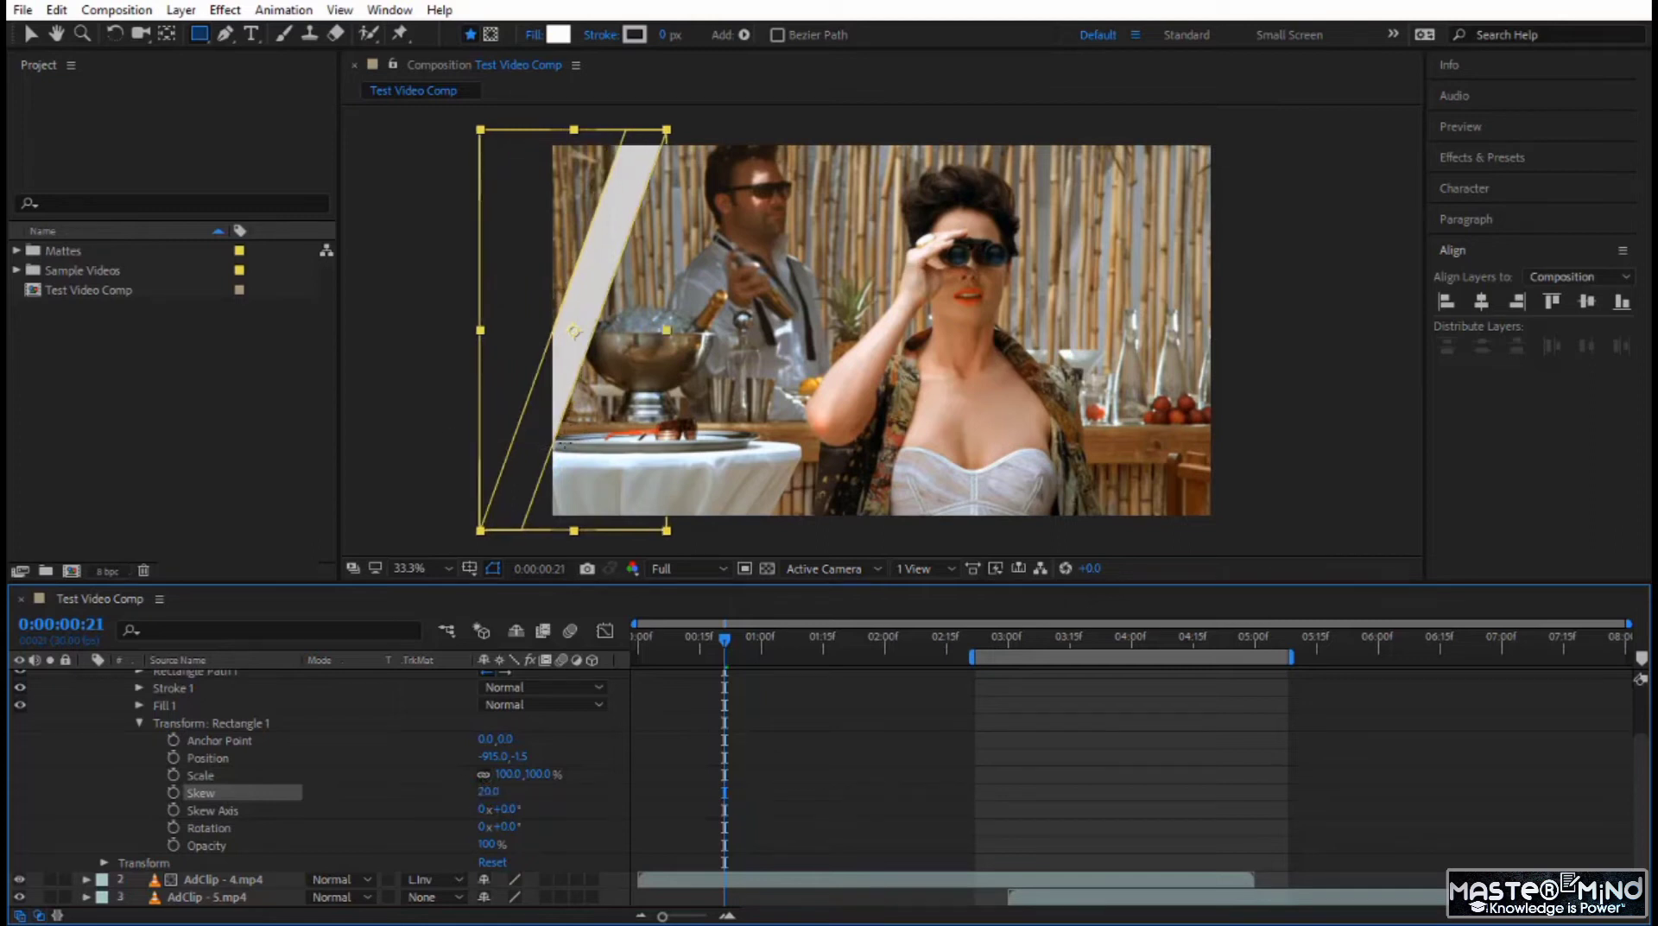
Move the slanted rectangle horizontally until it sits just outside the frame's left edge.
{"action": "key", "text": "v"}
{"action": "left_click", "coordinate": [445, 323]}
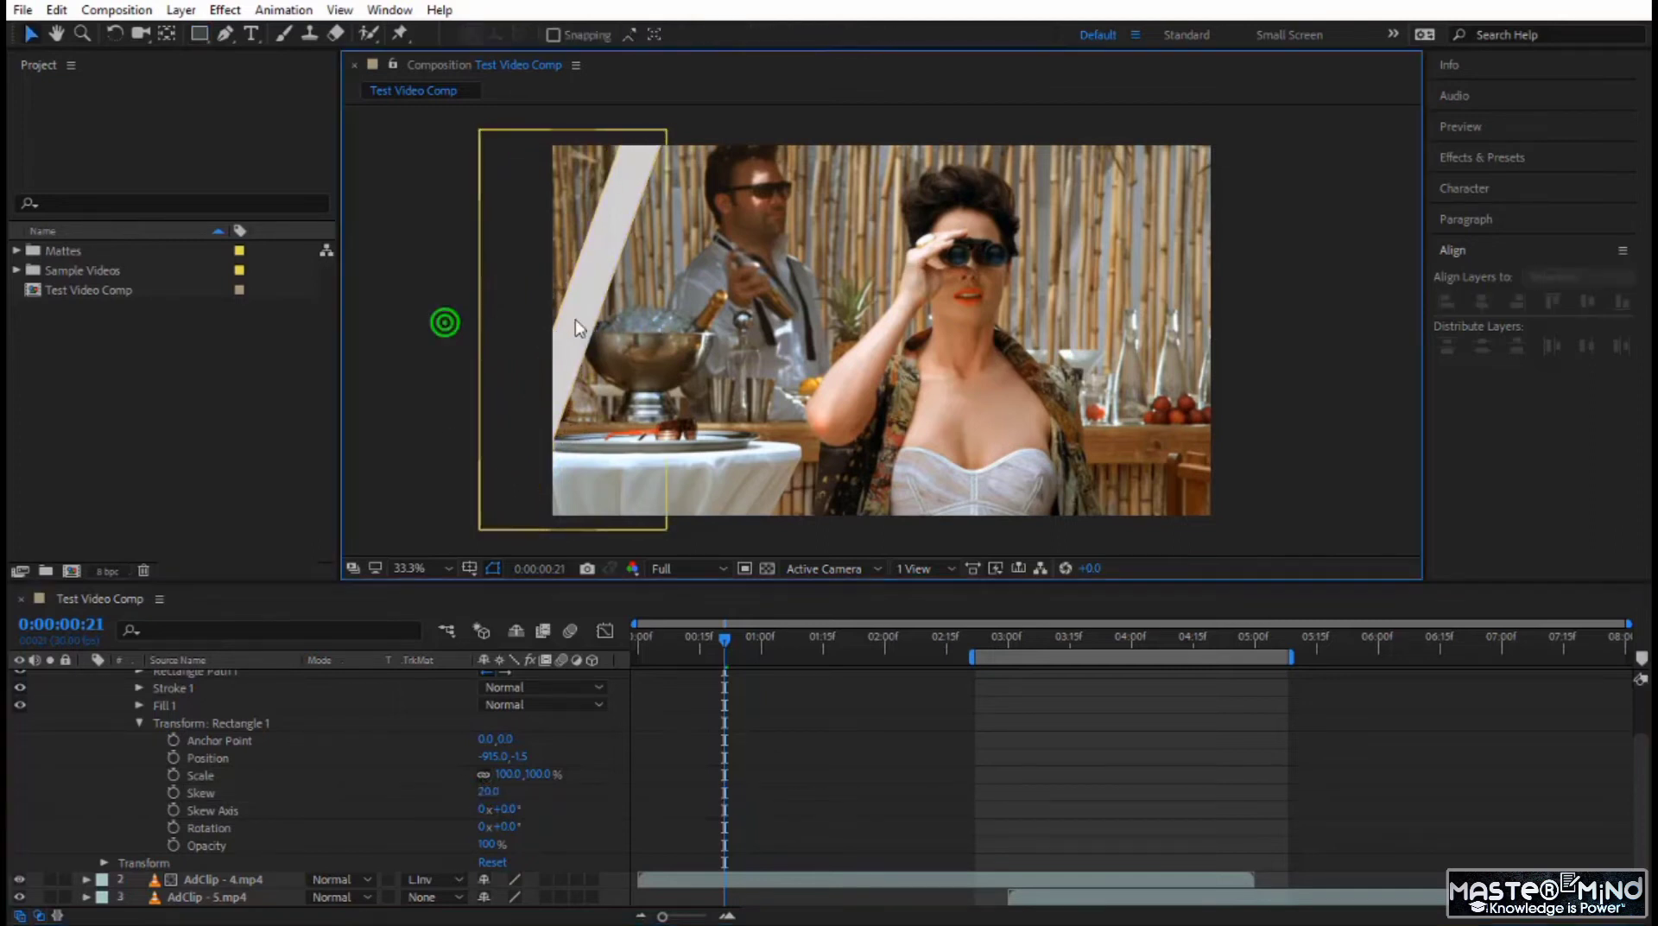
{"action": "left_click", "coordinate": [575, 328]}
{"action": "left_click", "coordinate": [573, 332]}
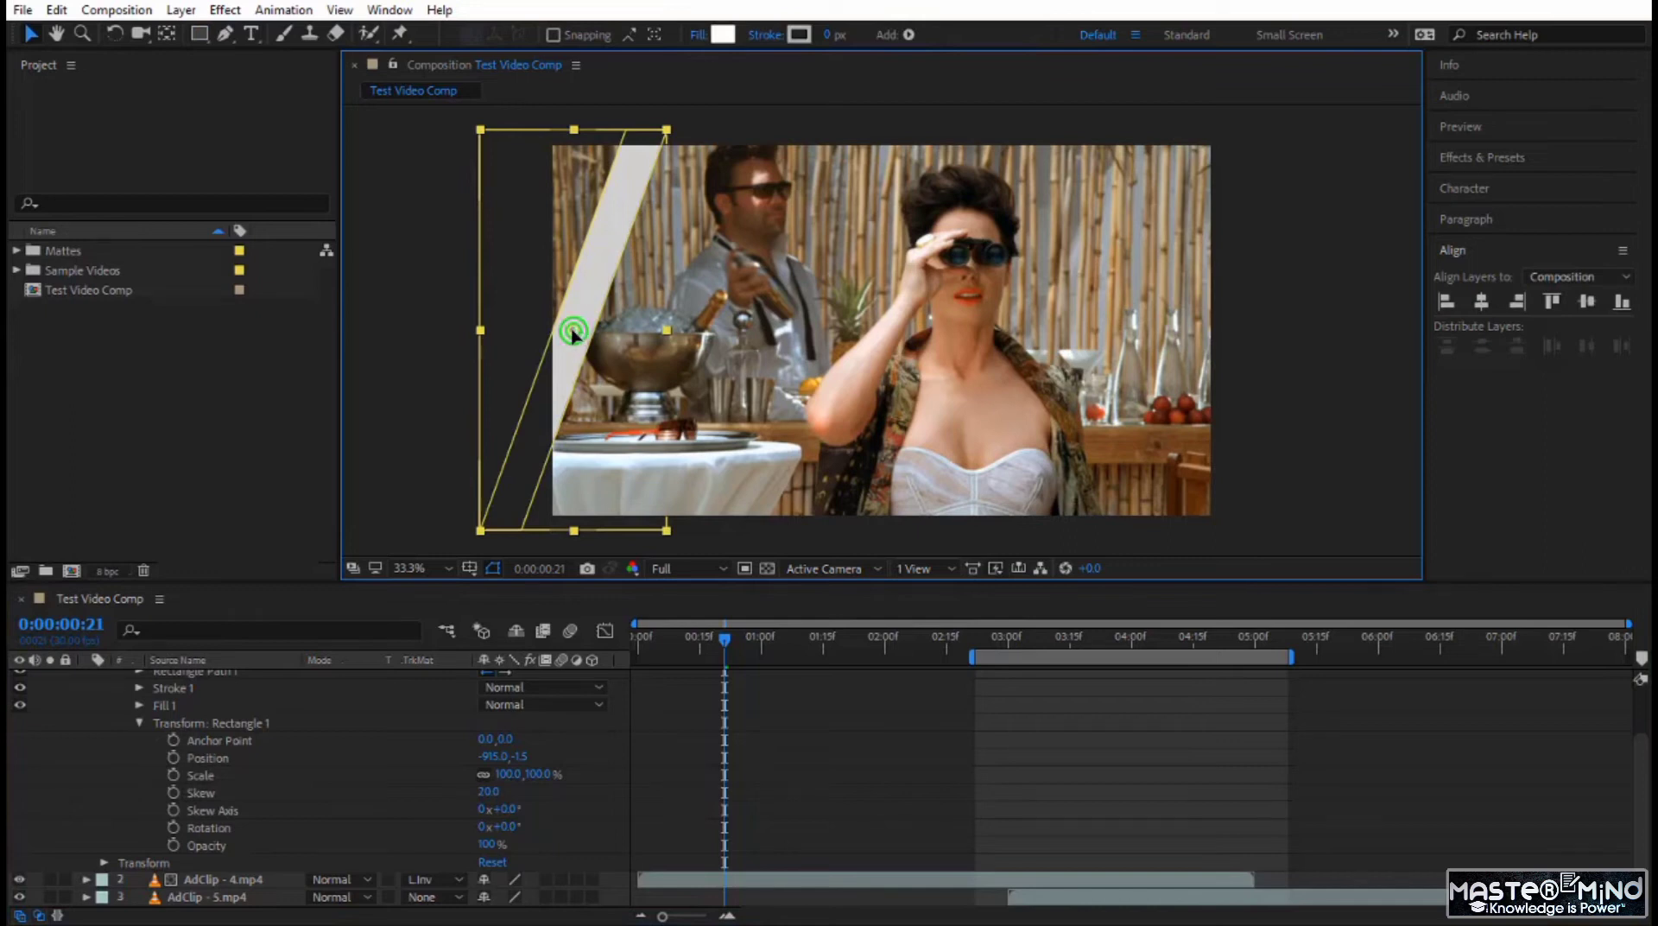
{"action": "left_click_drag", "start_coordinate": [574, 334], "coordinate": [456, 328]}
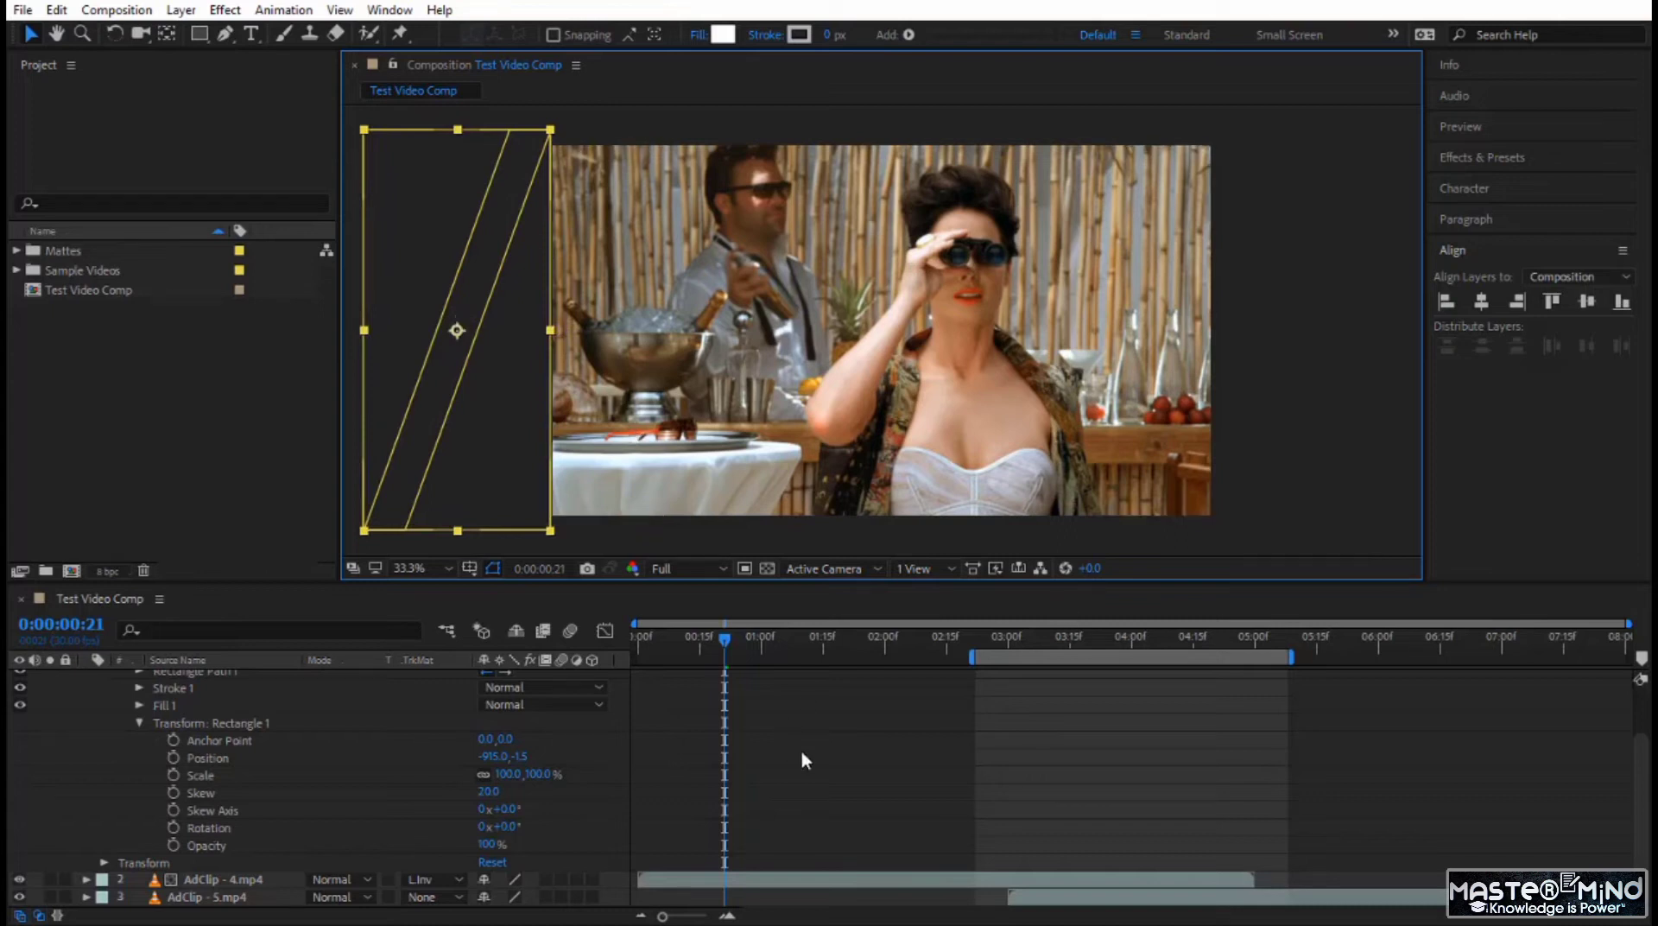
Trim the end of Shape Layer 1 to 0:00:02:00.
{"action": "scroll", "coordinate": [804, 760], "scroll_direction": "up", "scroll_amount": 2}
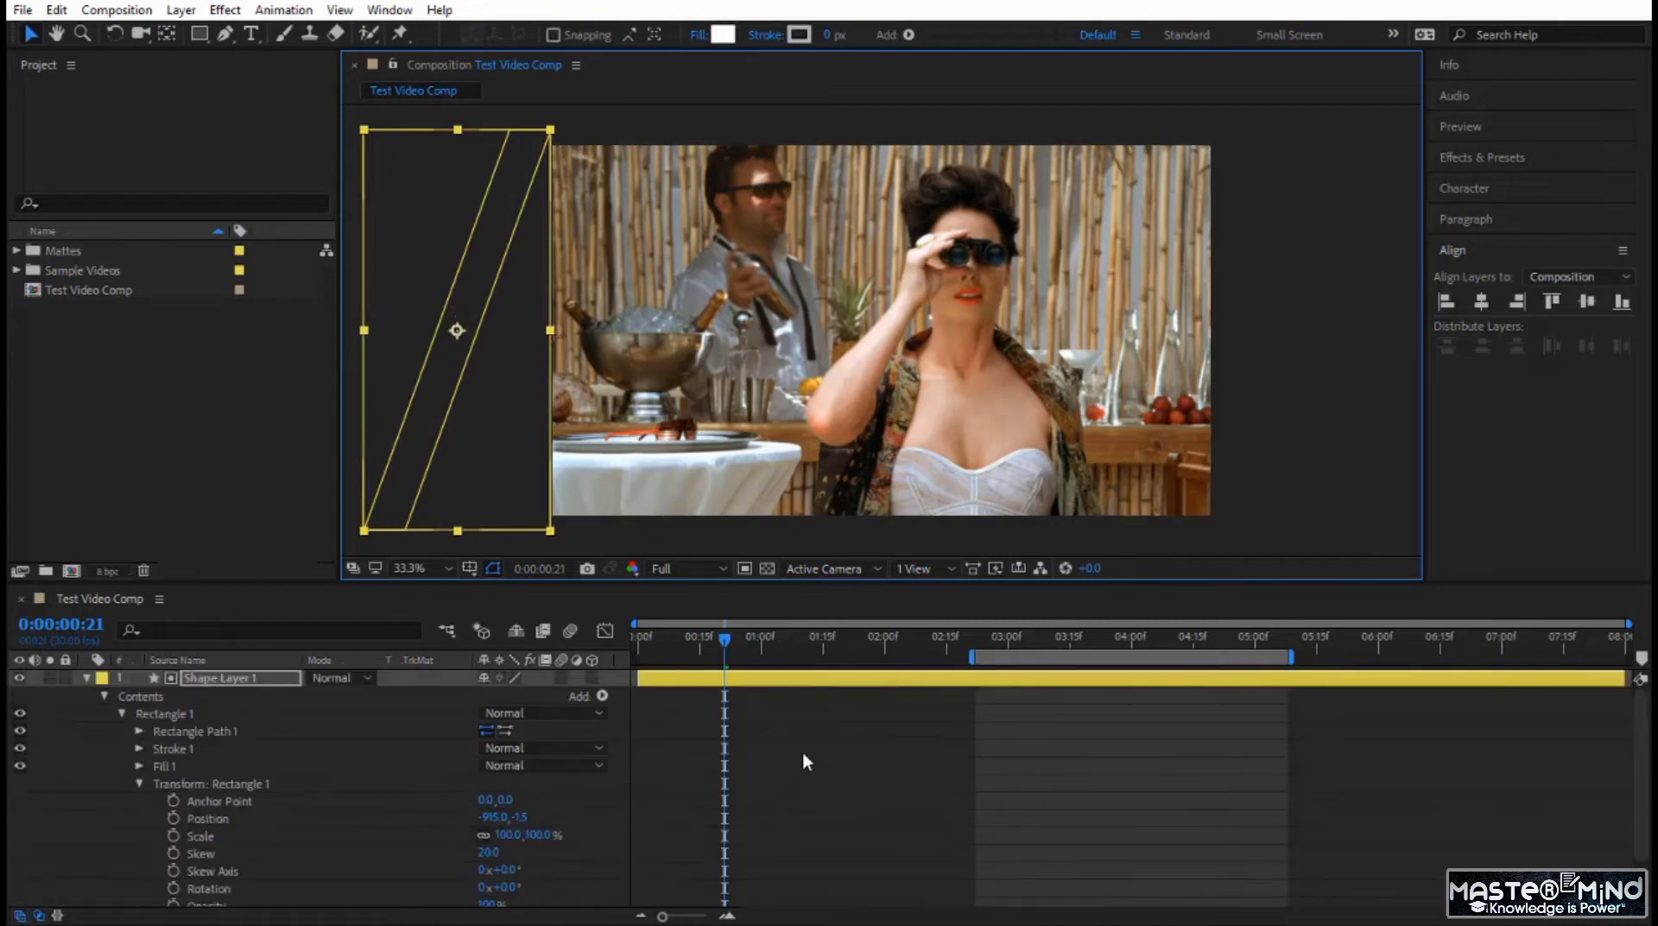
{"action": "left_click_drag", "start_coordinate": [725, 638], "coordinate": [889, 679]}
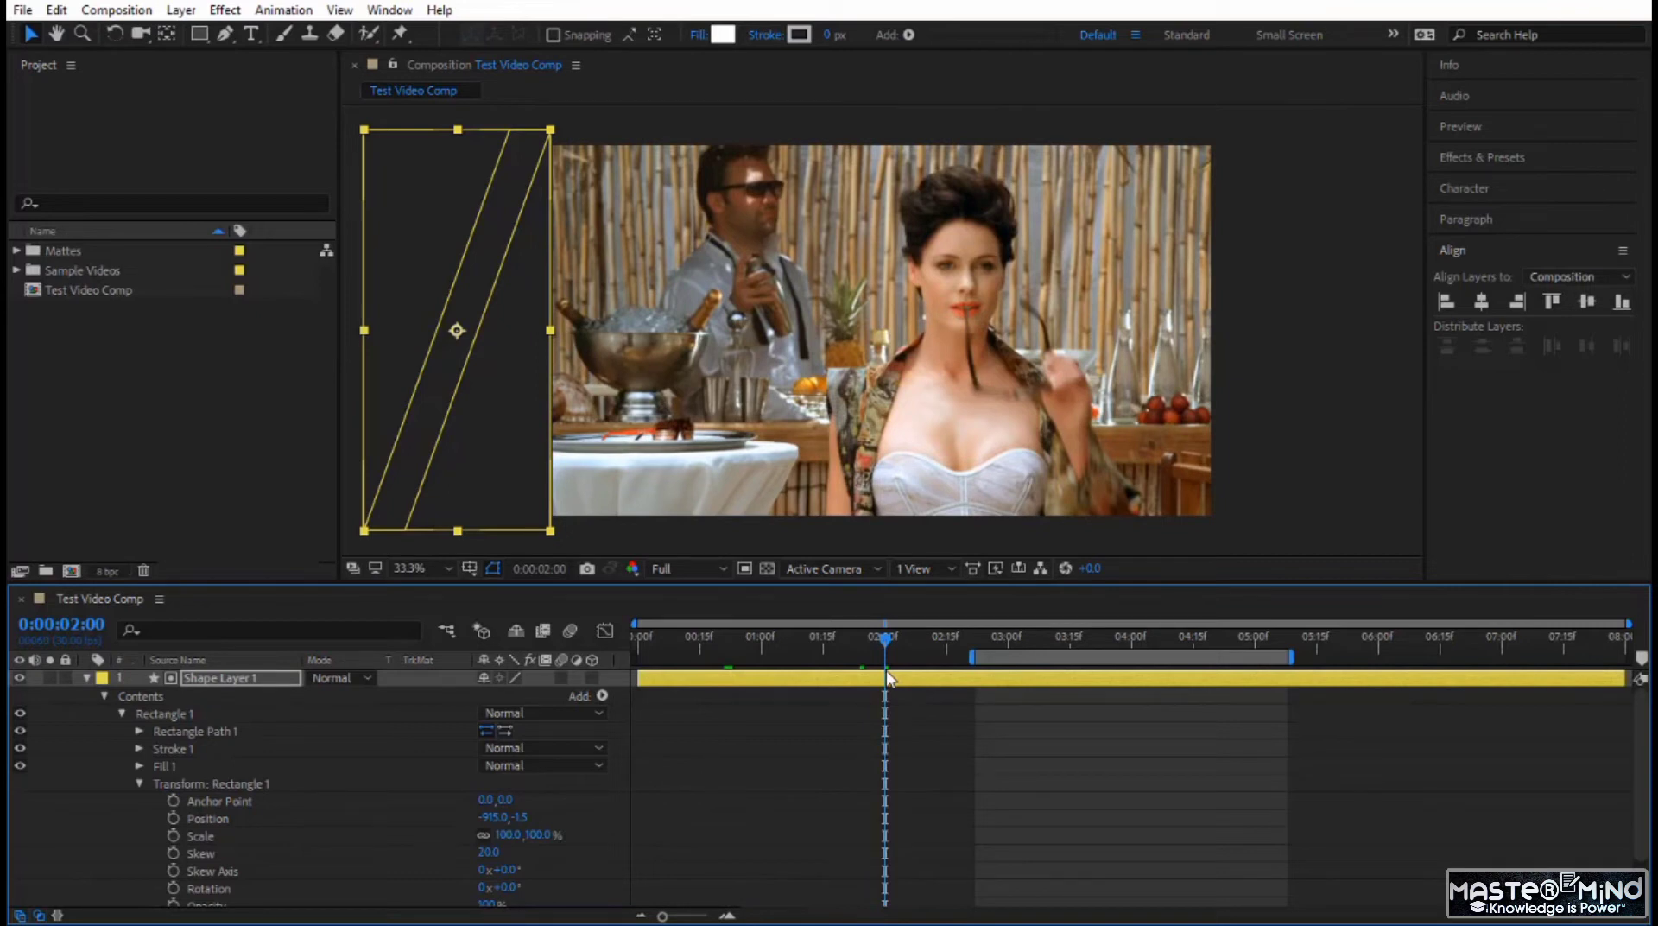
{"action": "key", "text": "alt+bracketright"}
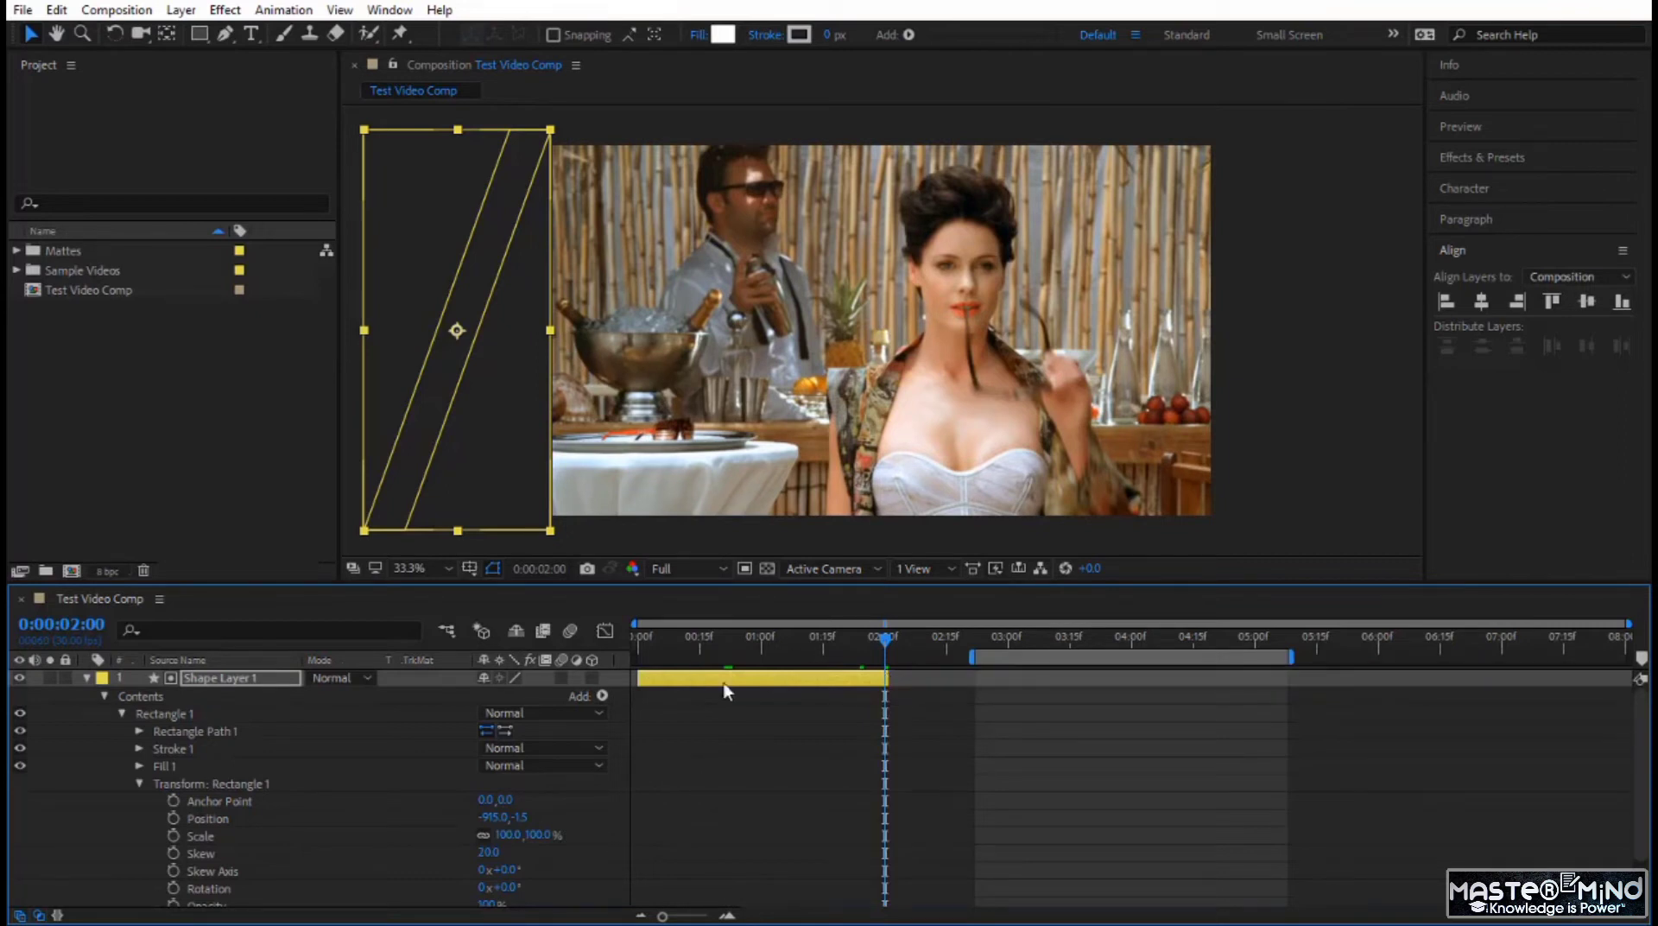
Pre-compose Shape Layer 1 as Shape Layer 1 Comp 1, matching its duration to the layer and opening the new composition at its start.
{"action": "right_click", "coordinate": [240, 682]}
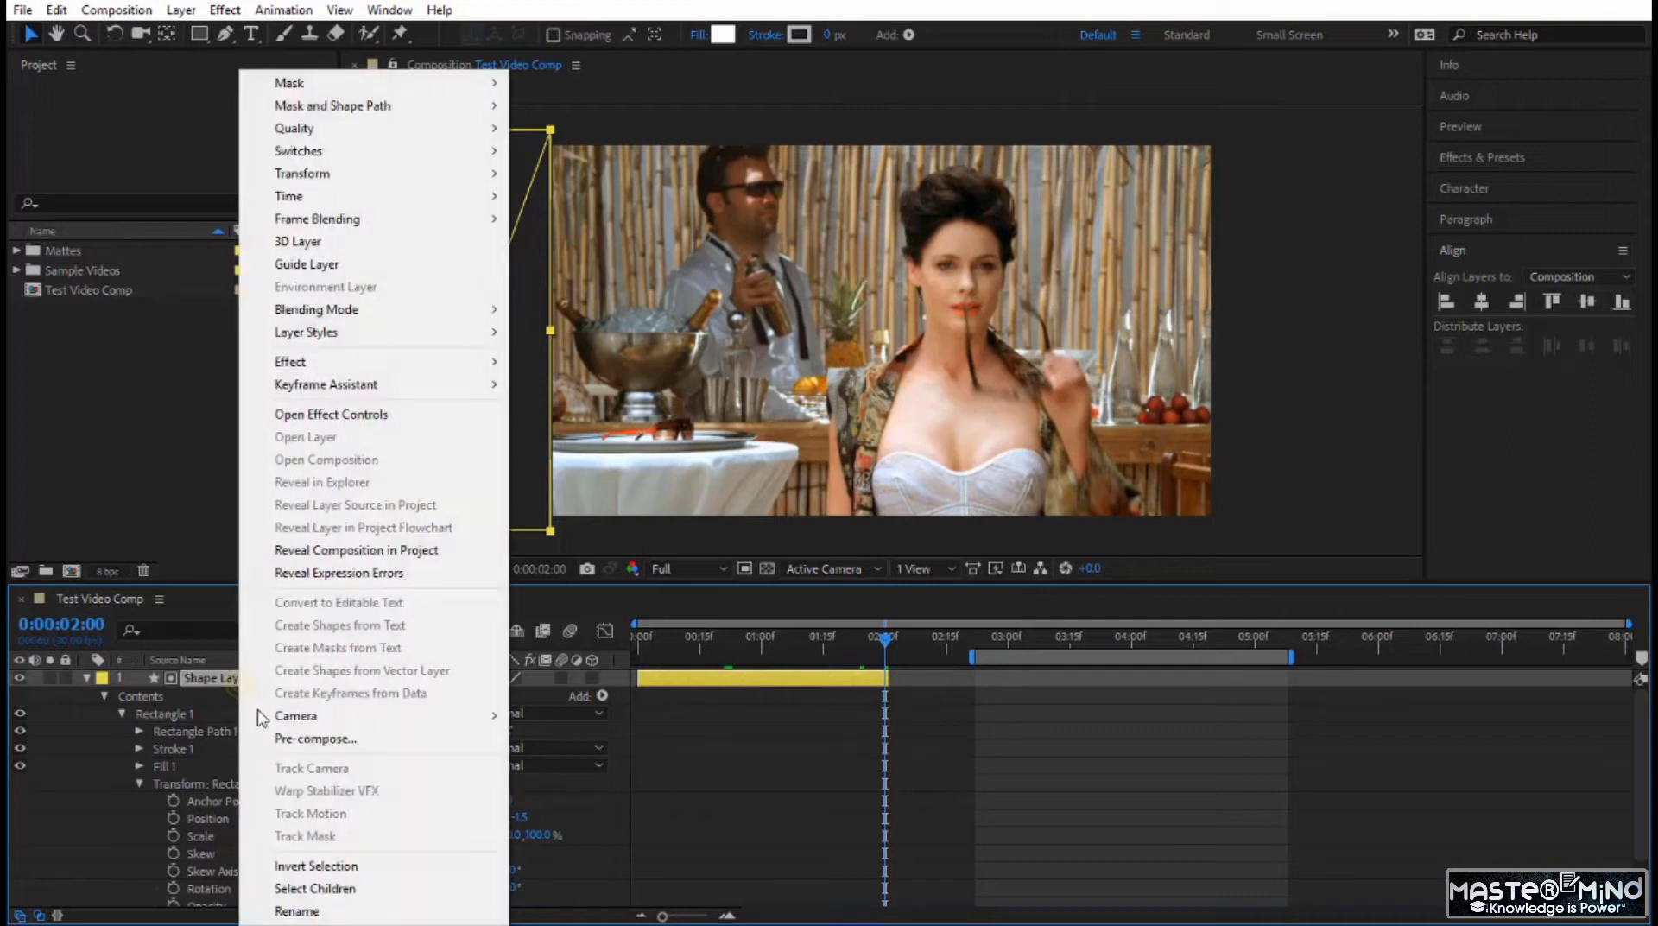
{"action": "left_click", "coordinate": [344, 744]}
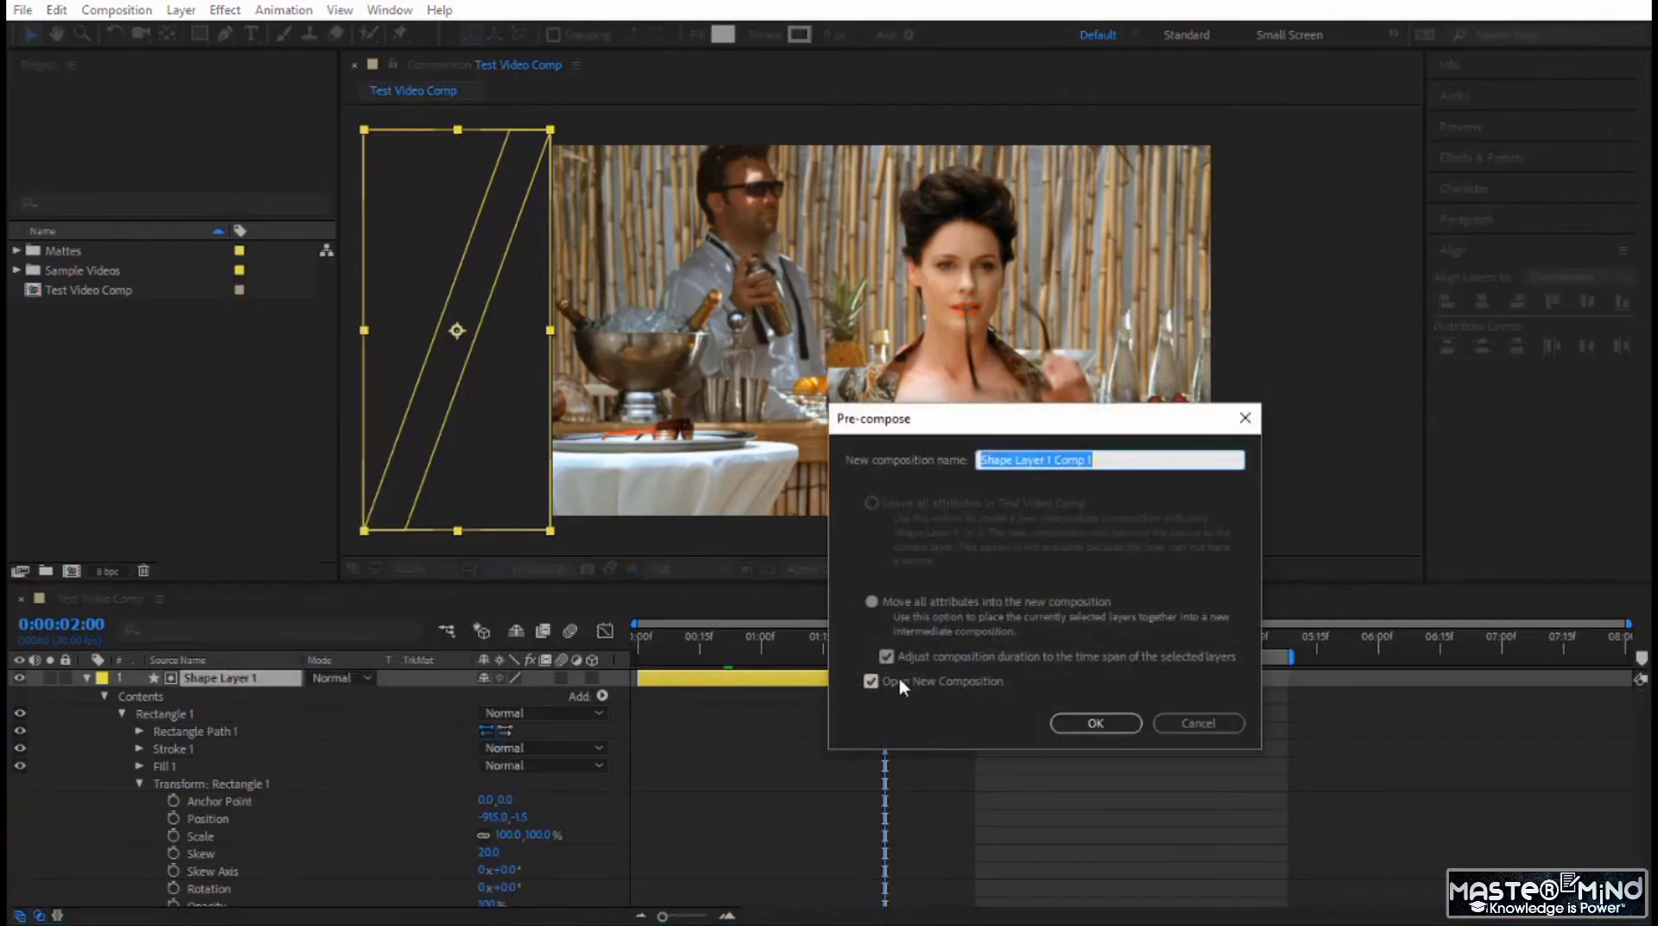
{"action": "left_click", "coordinate": [1090, 722]}
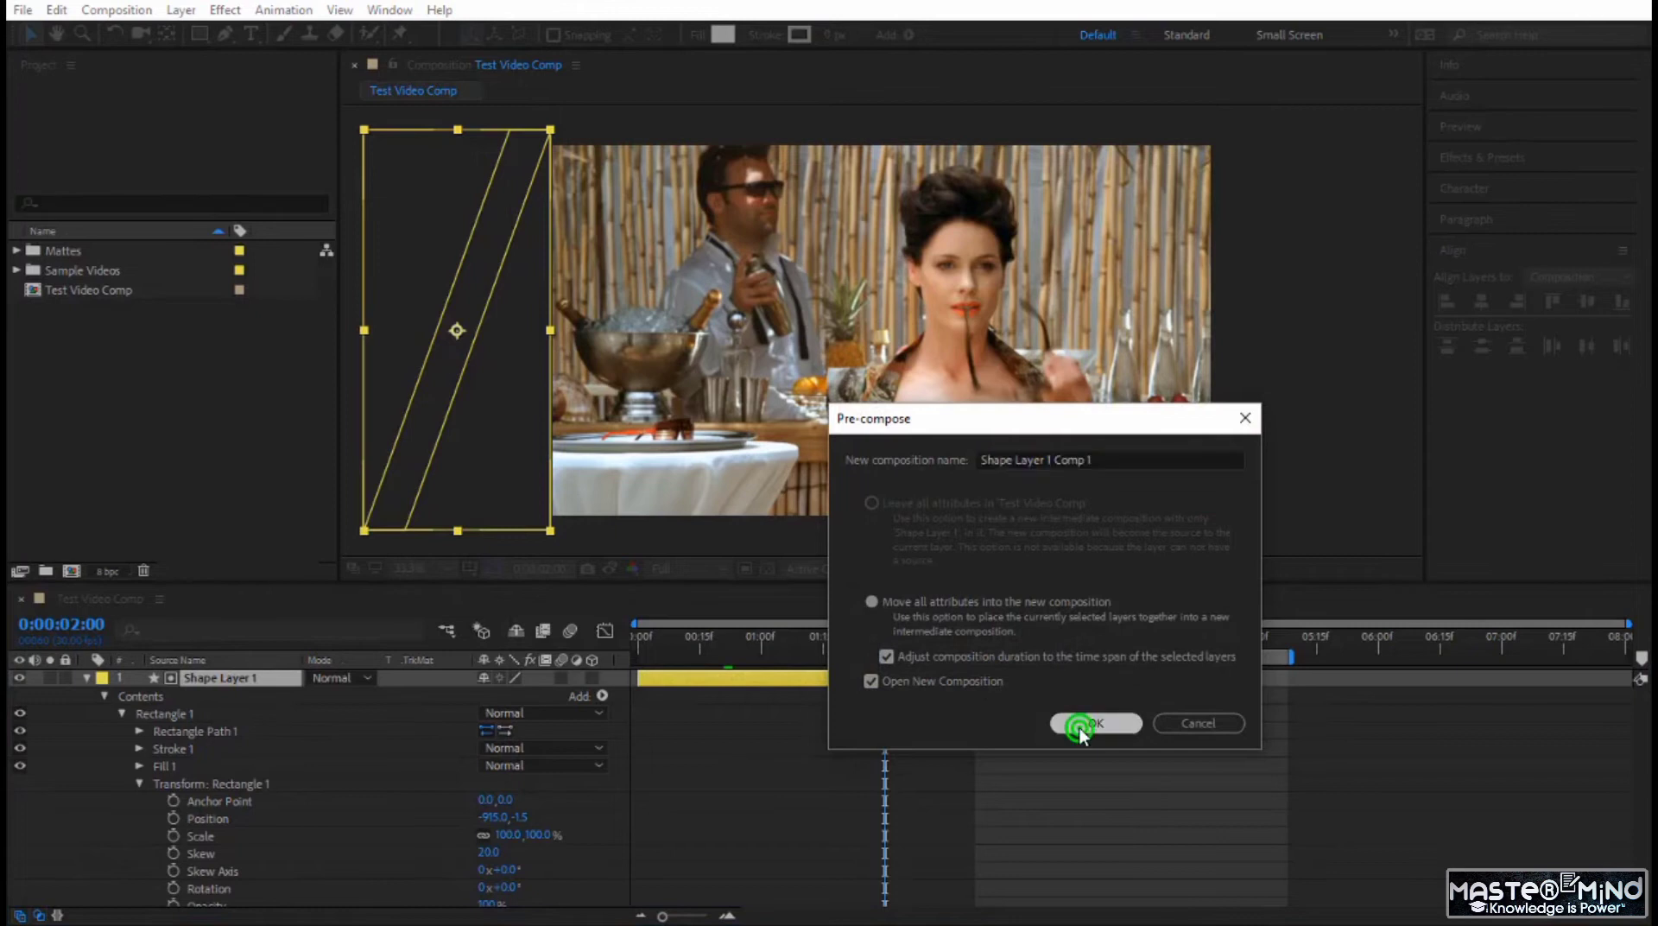
{"action": "left_click", "coordinate": [1610, 635]}
{"action": "key", "text": "Home"}
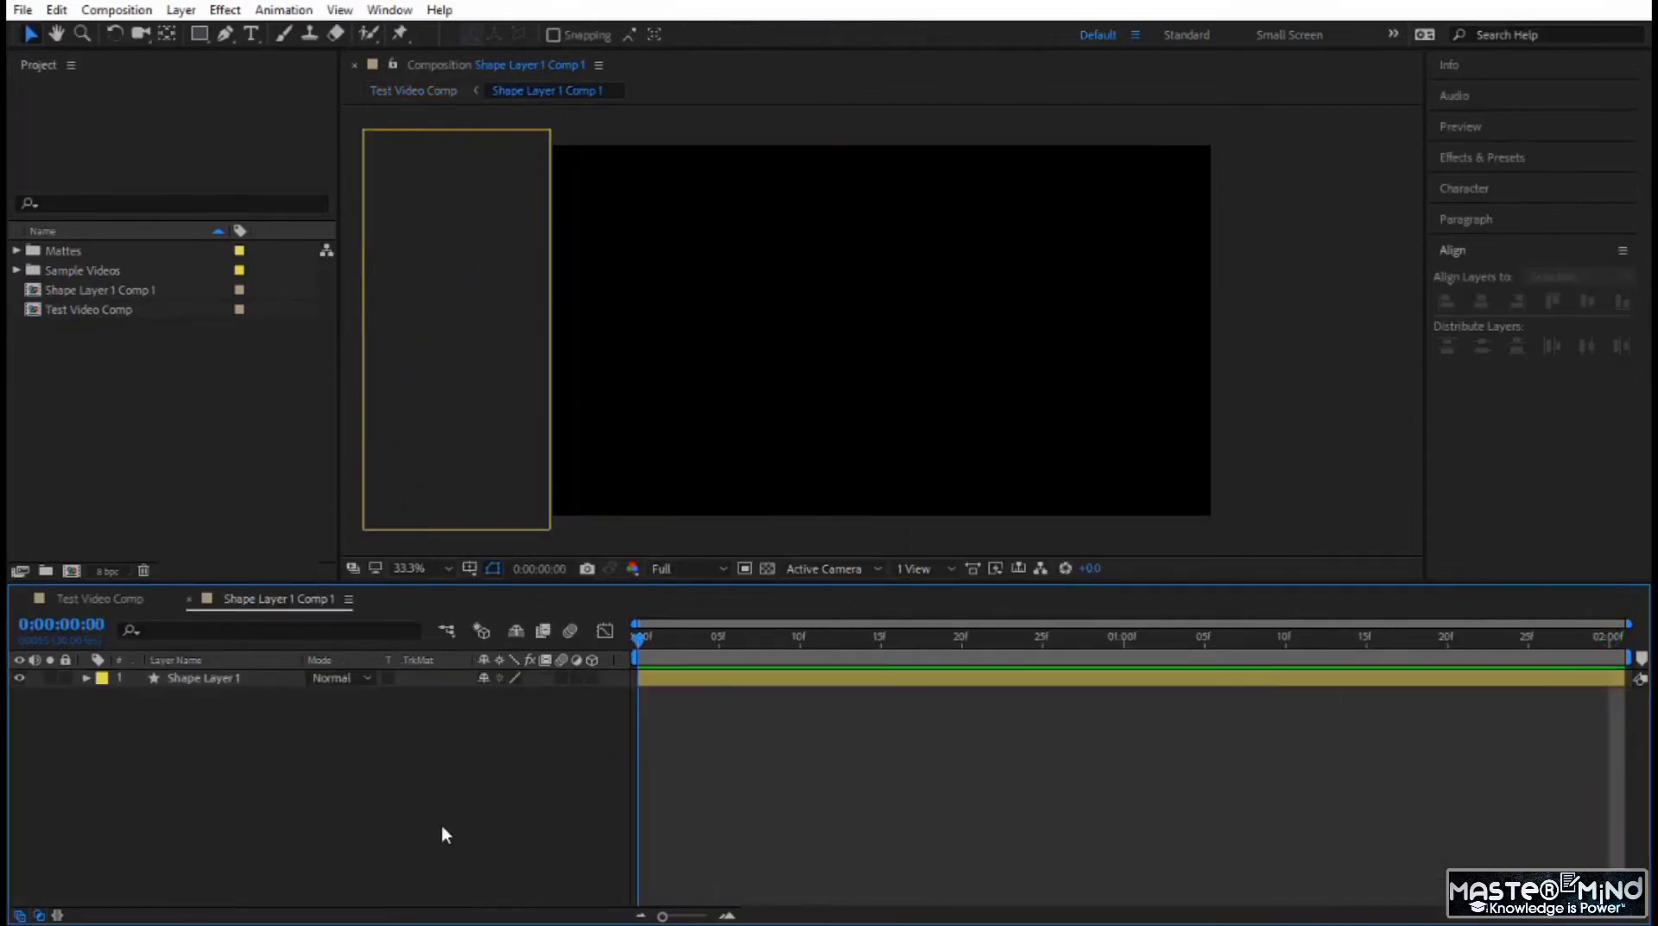
Add a Repeater to Shape Layer 1 and set its Copies to 27.
{"action": "left_click", "coordinate": [205, 679]}
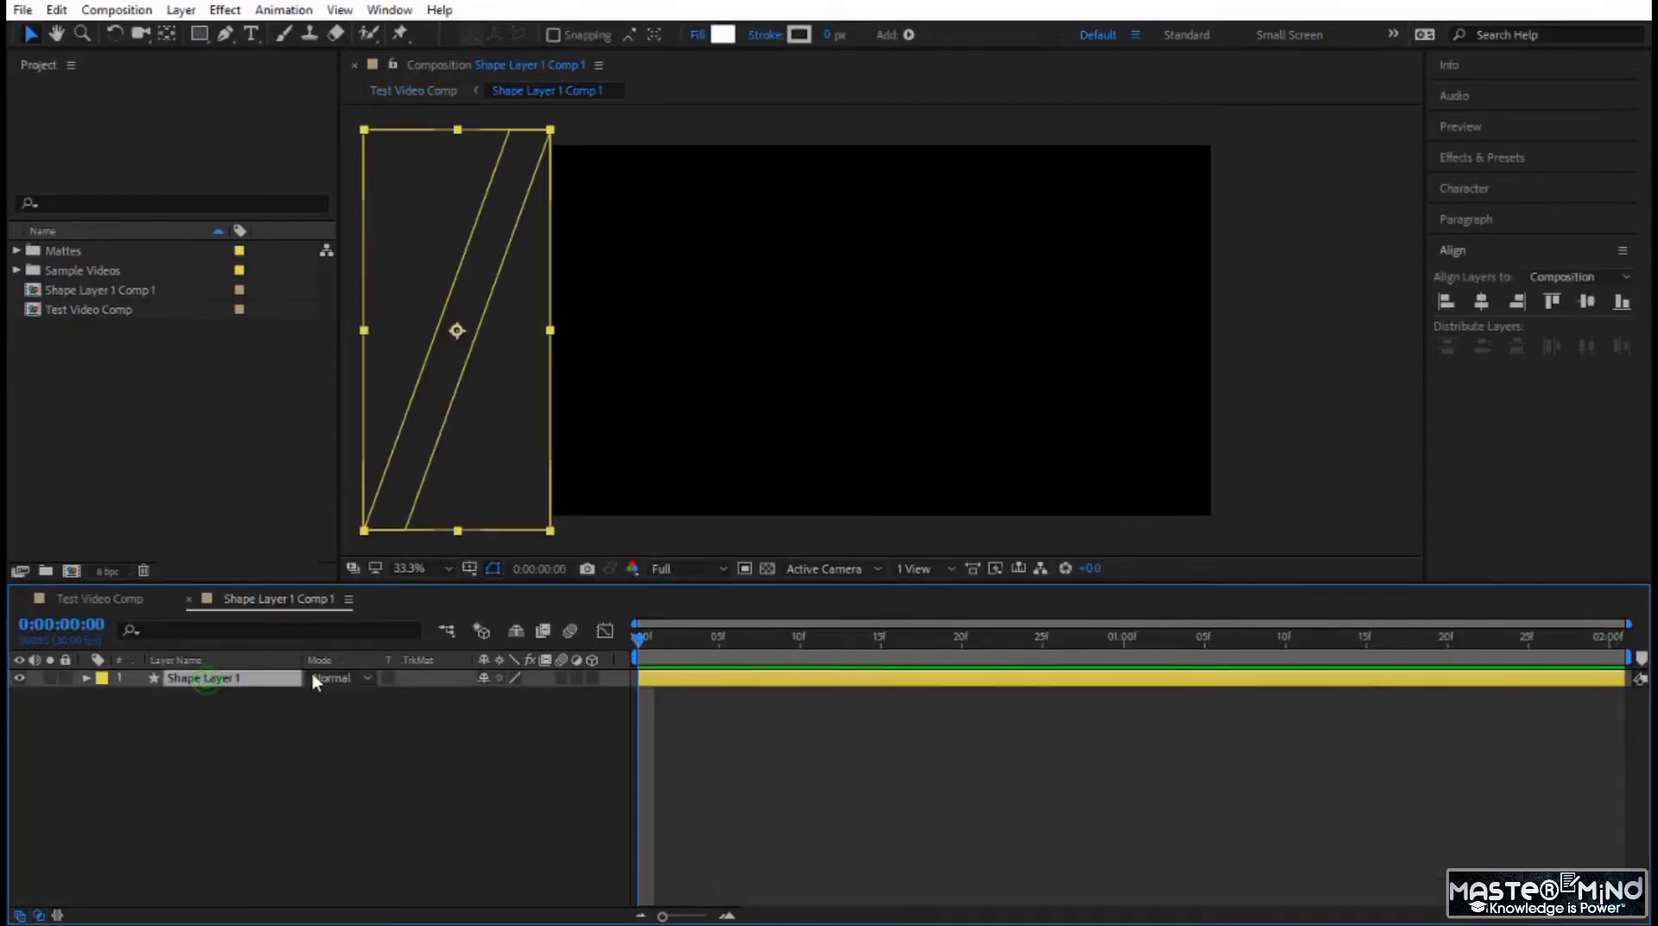
{"action": "left_click", "coordinate": [82, 680]}
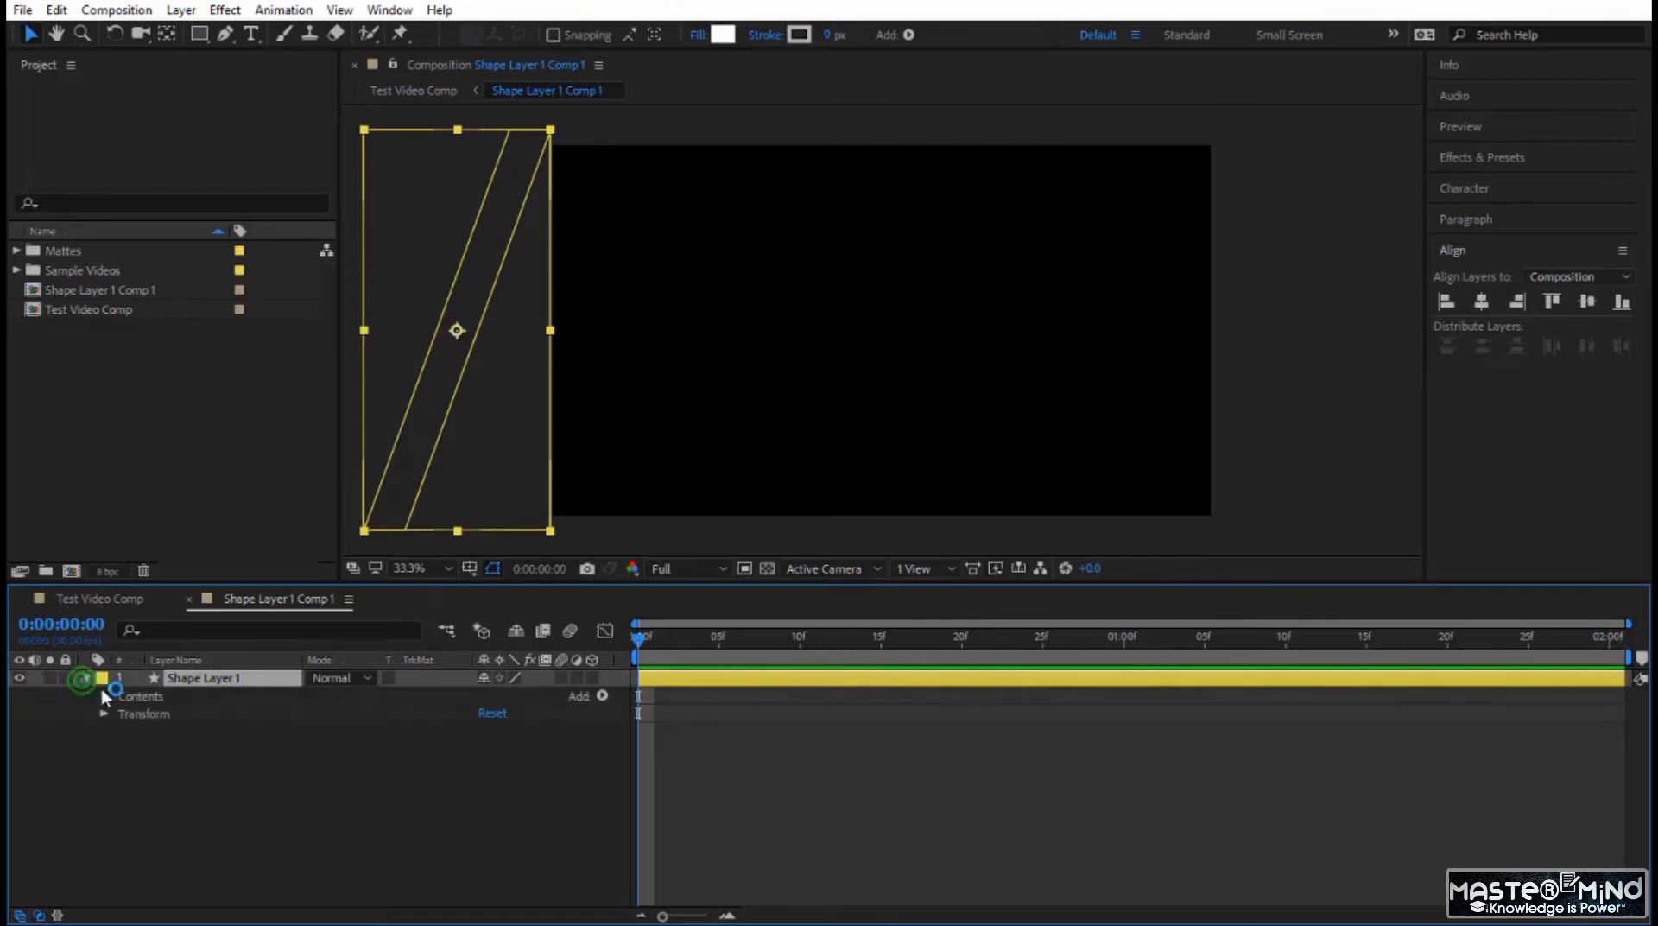
{"action": "left_click", "coordinate": [604, 698]}
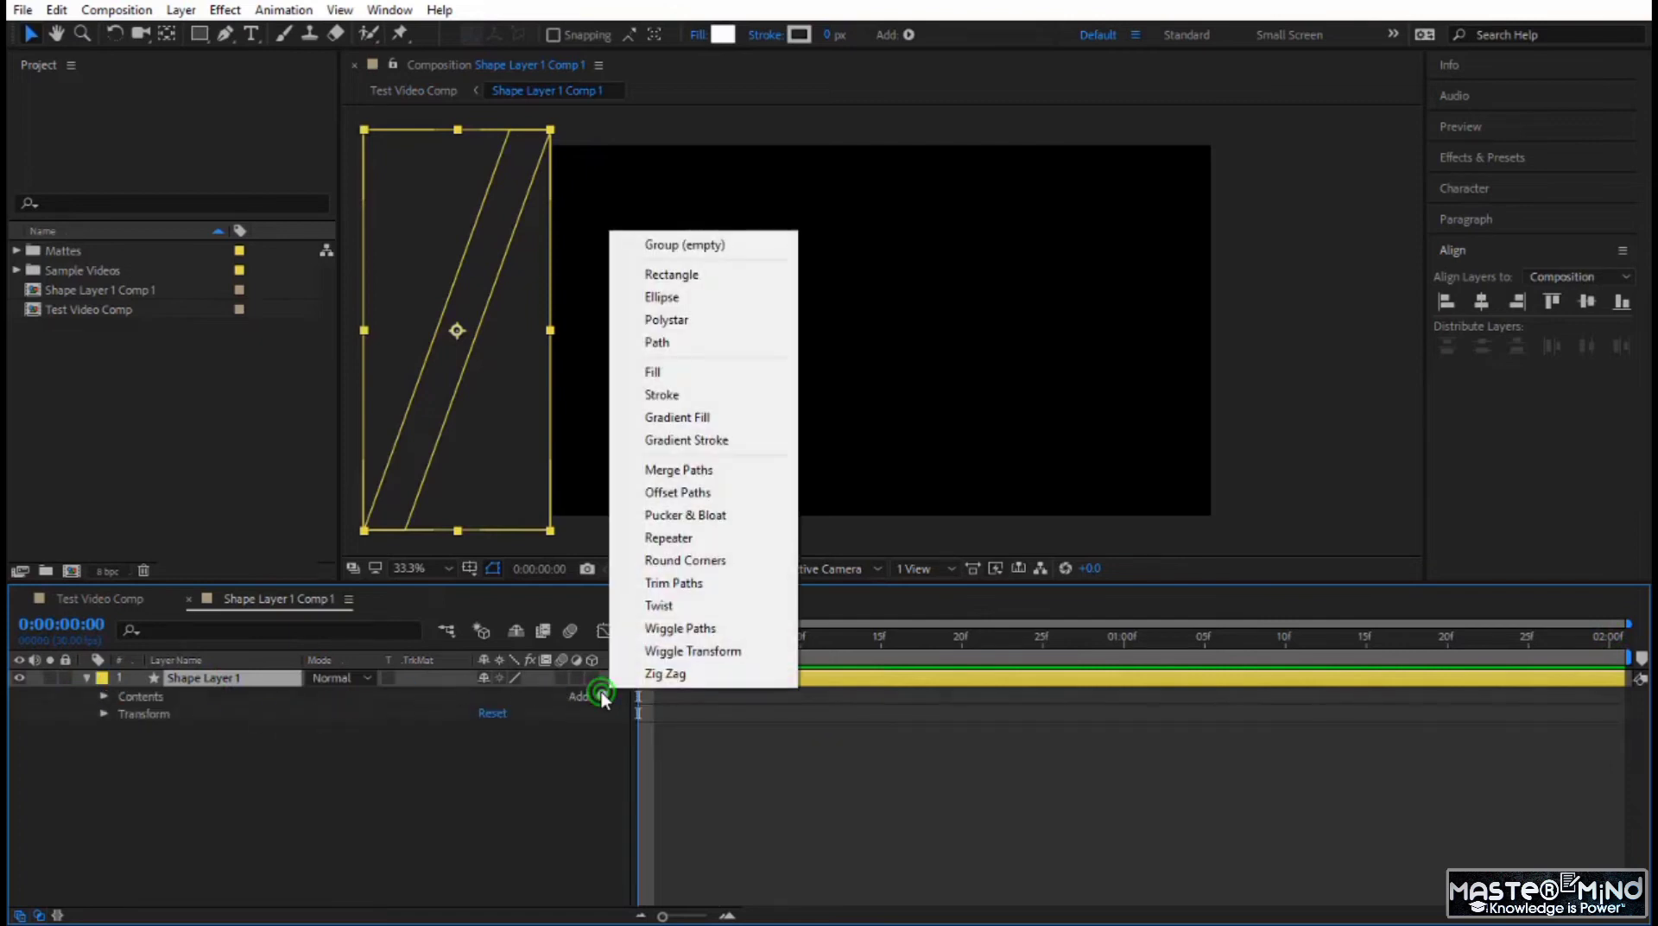
{"action": "left_click", "coordinate": [689, 545]}
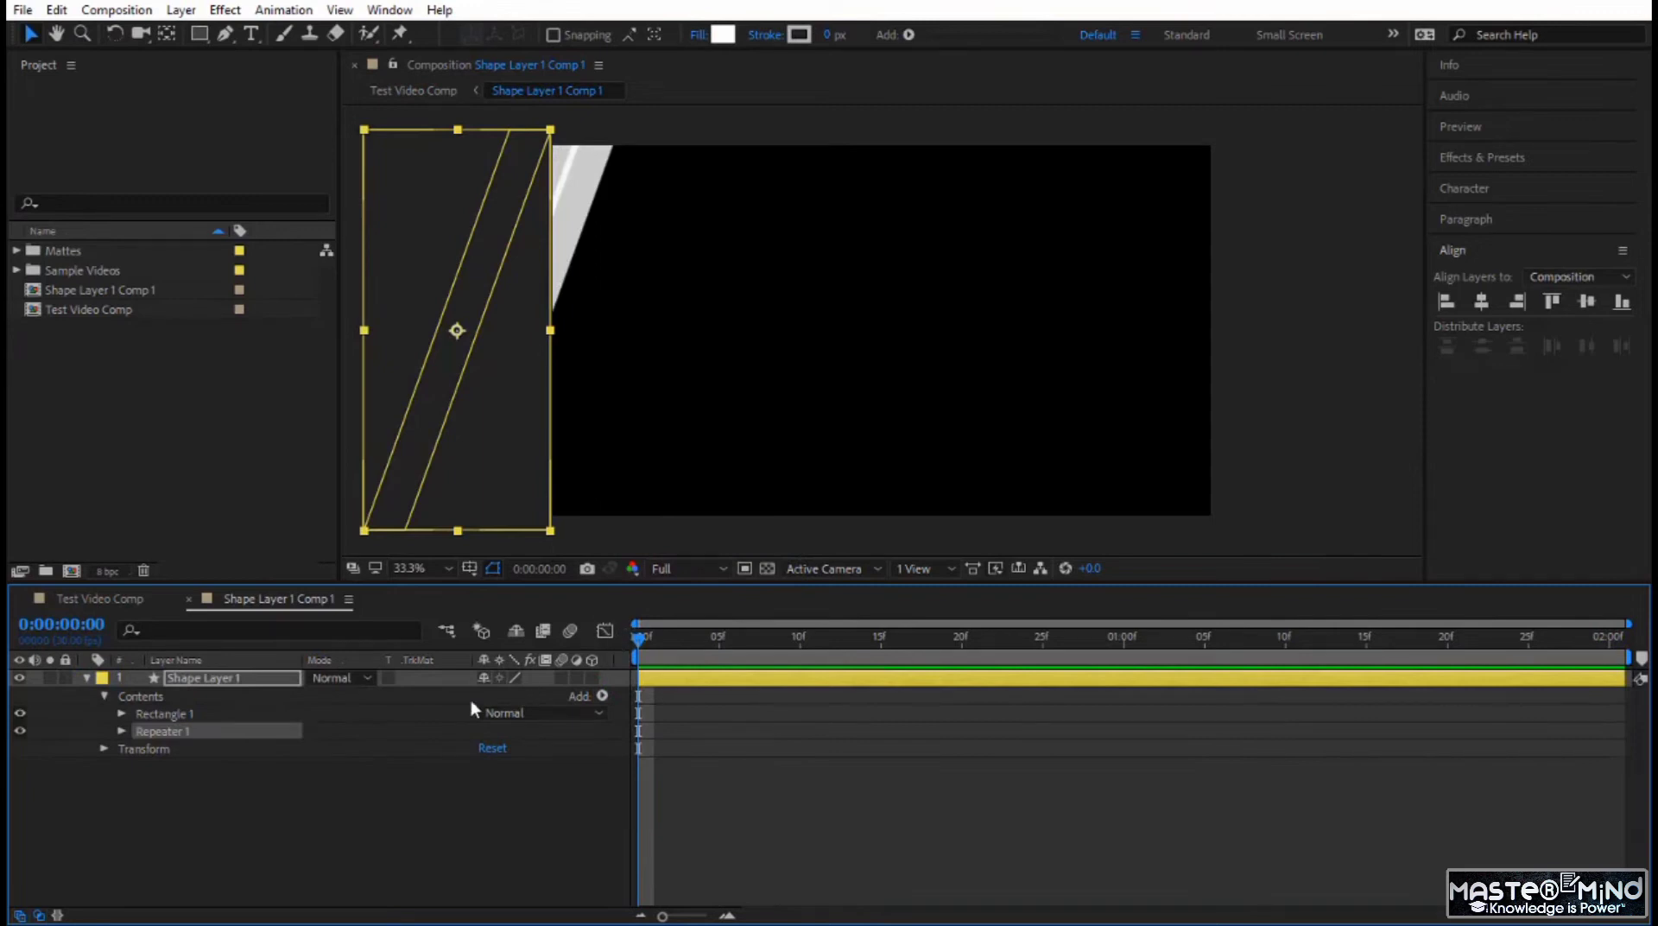
{"action": "left_click", "coordinate": [122, 731]}
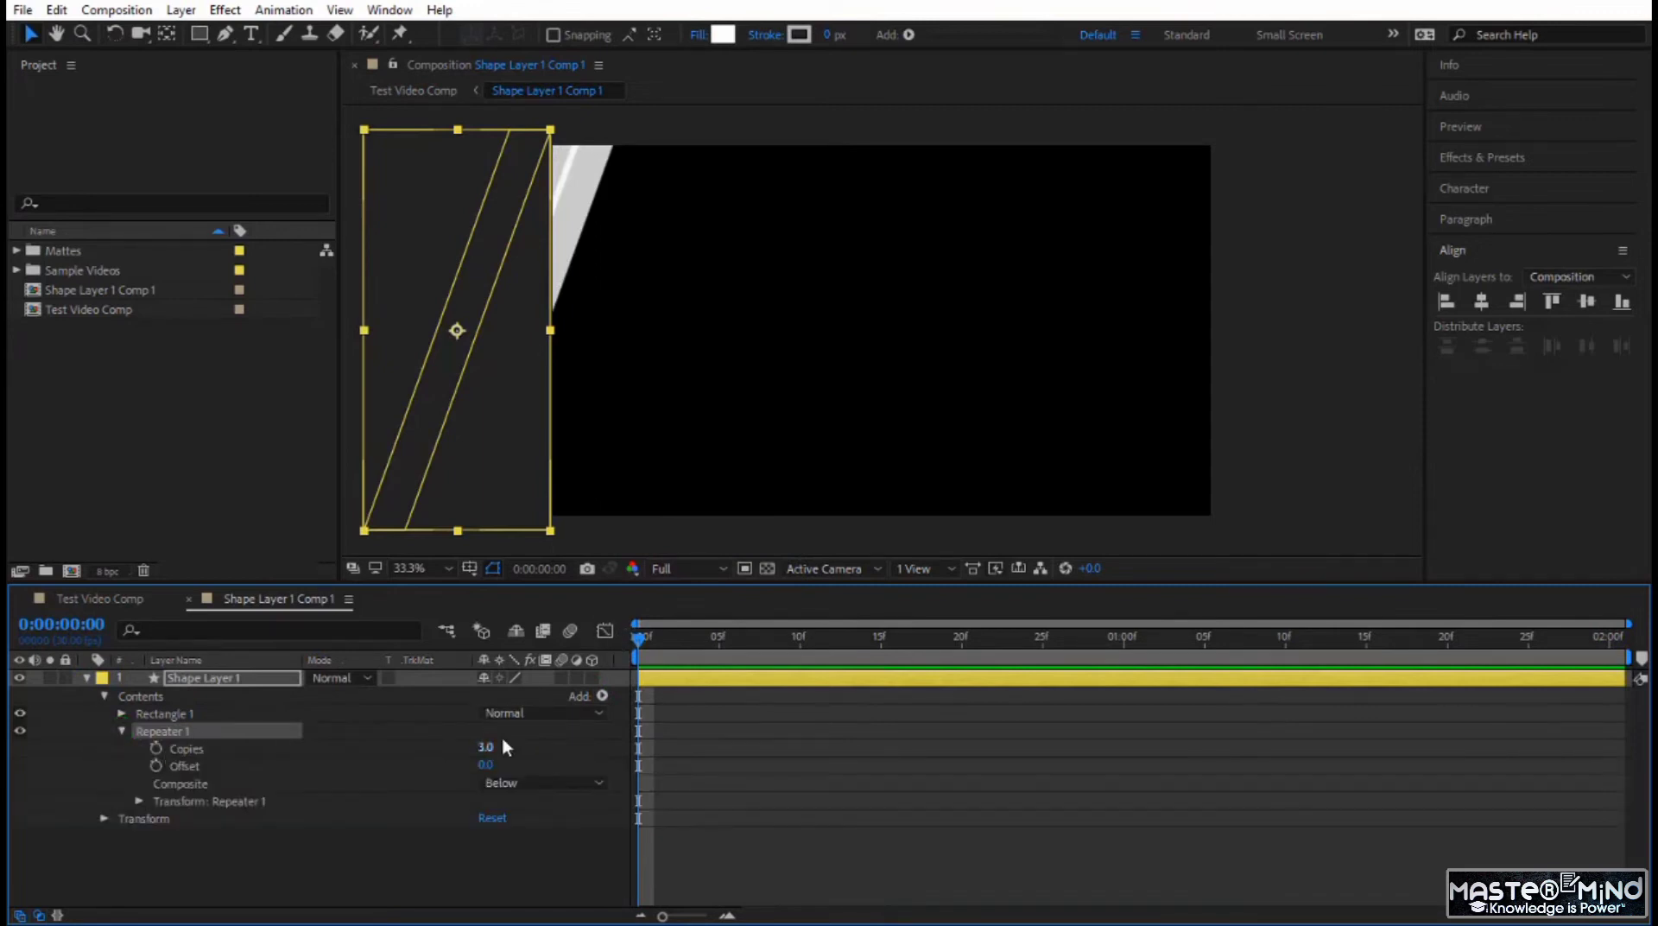
{"action": "left_click_drag", "start_coordinate": [485, 747], "coordinate": [512, 742]}
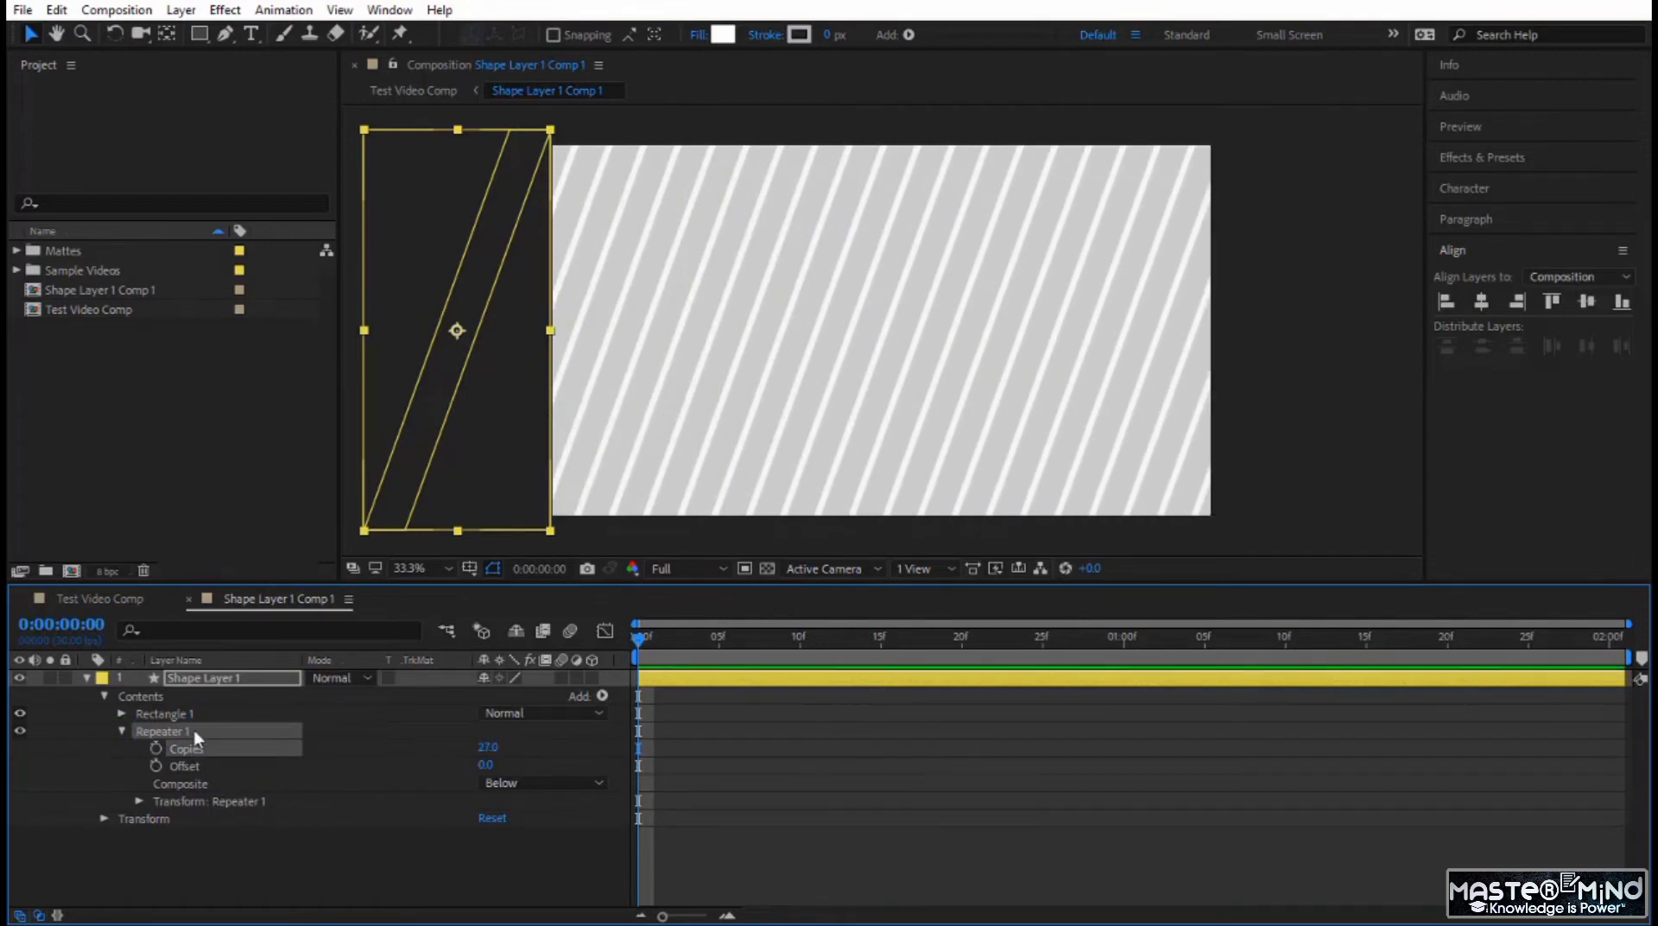
Try narrowing Rectangle Path 1 to a width of 78, and undo the change.
{"action": "left_click", "coordinate": [123, 715]}
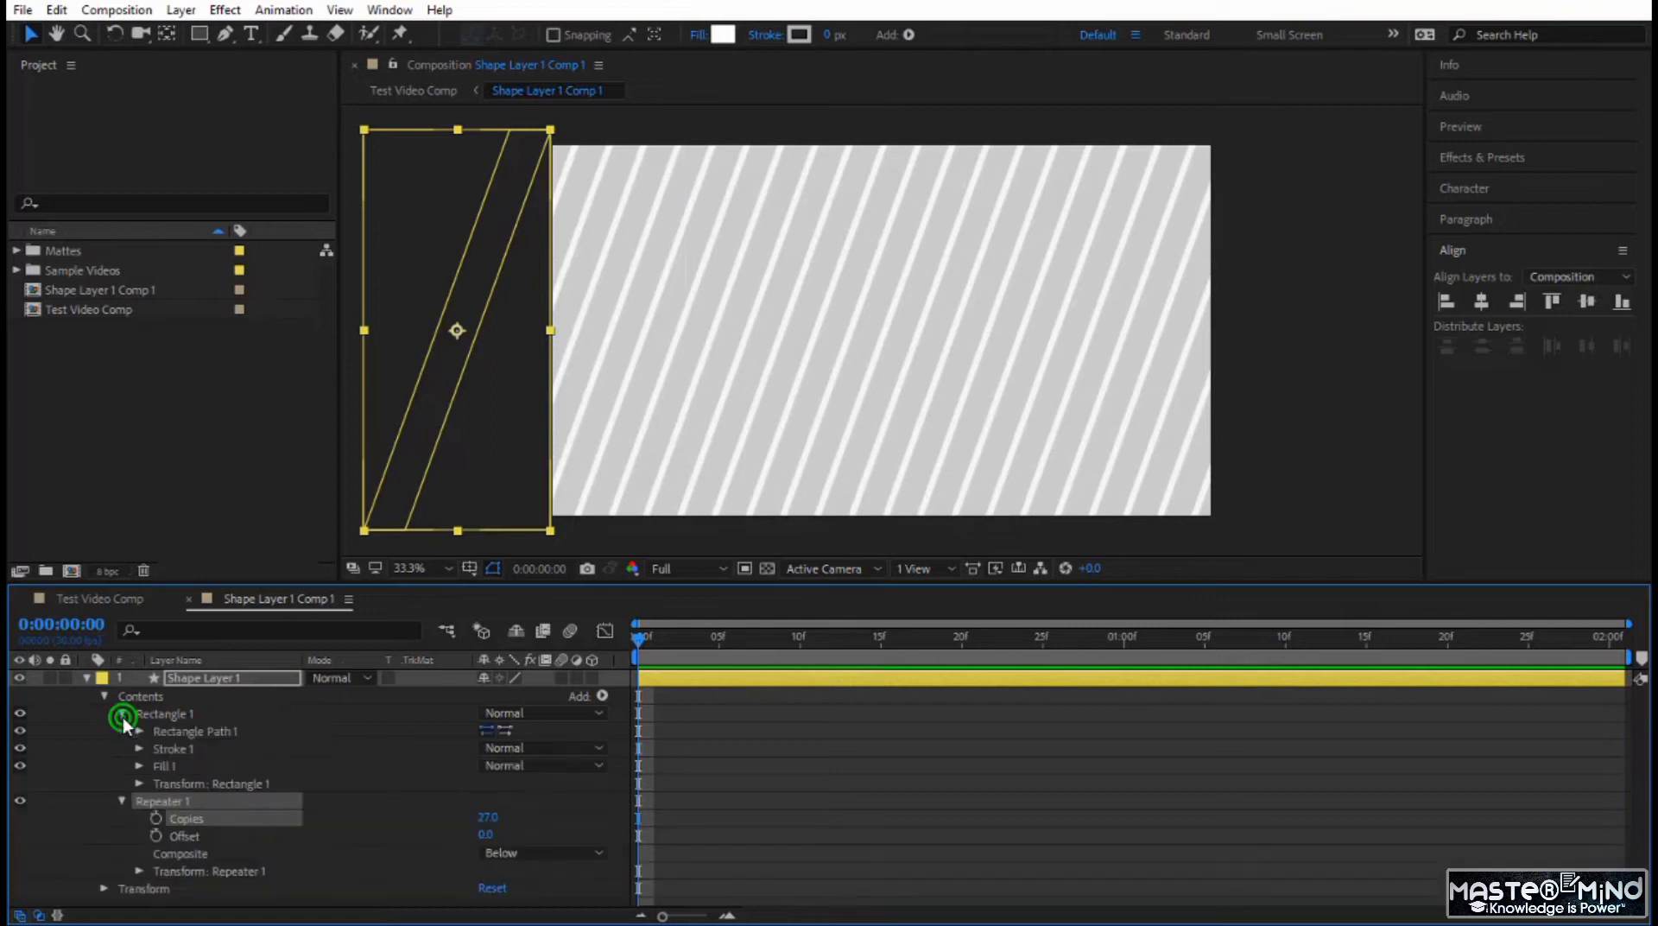
{"action": "left_click", "coordinate": [140, 732]}
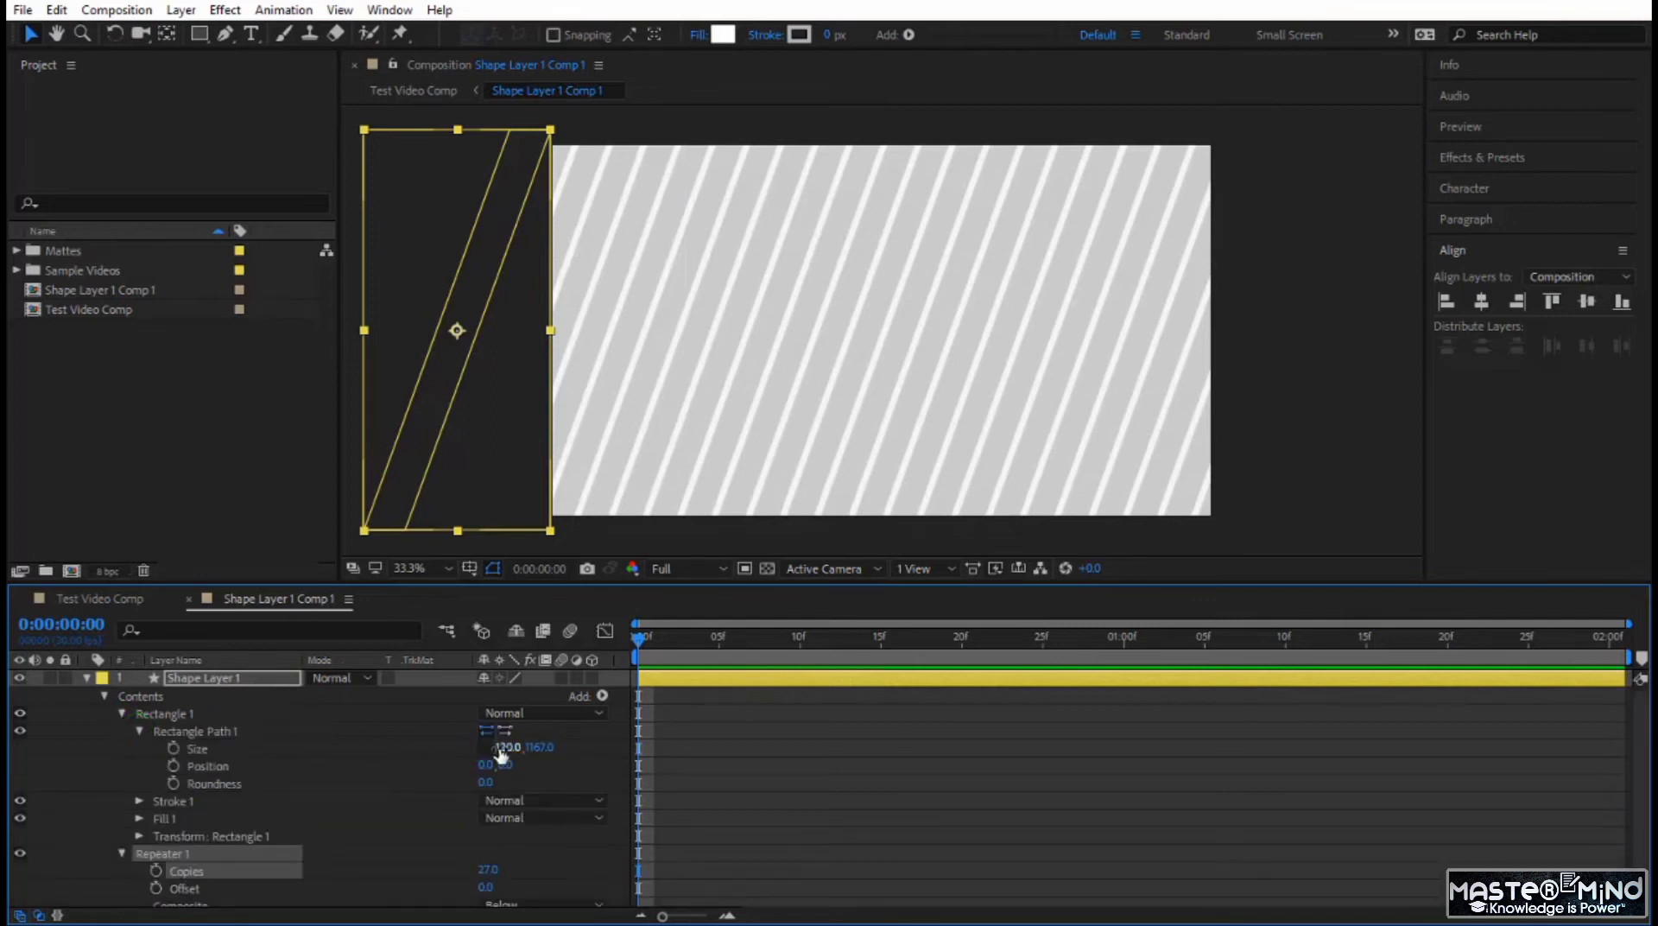
{"action": "left_click_drag", "start_coordinate": [499, 752], "coordinate": [461, 752]}
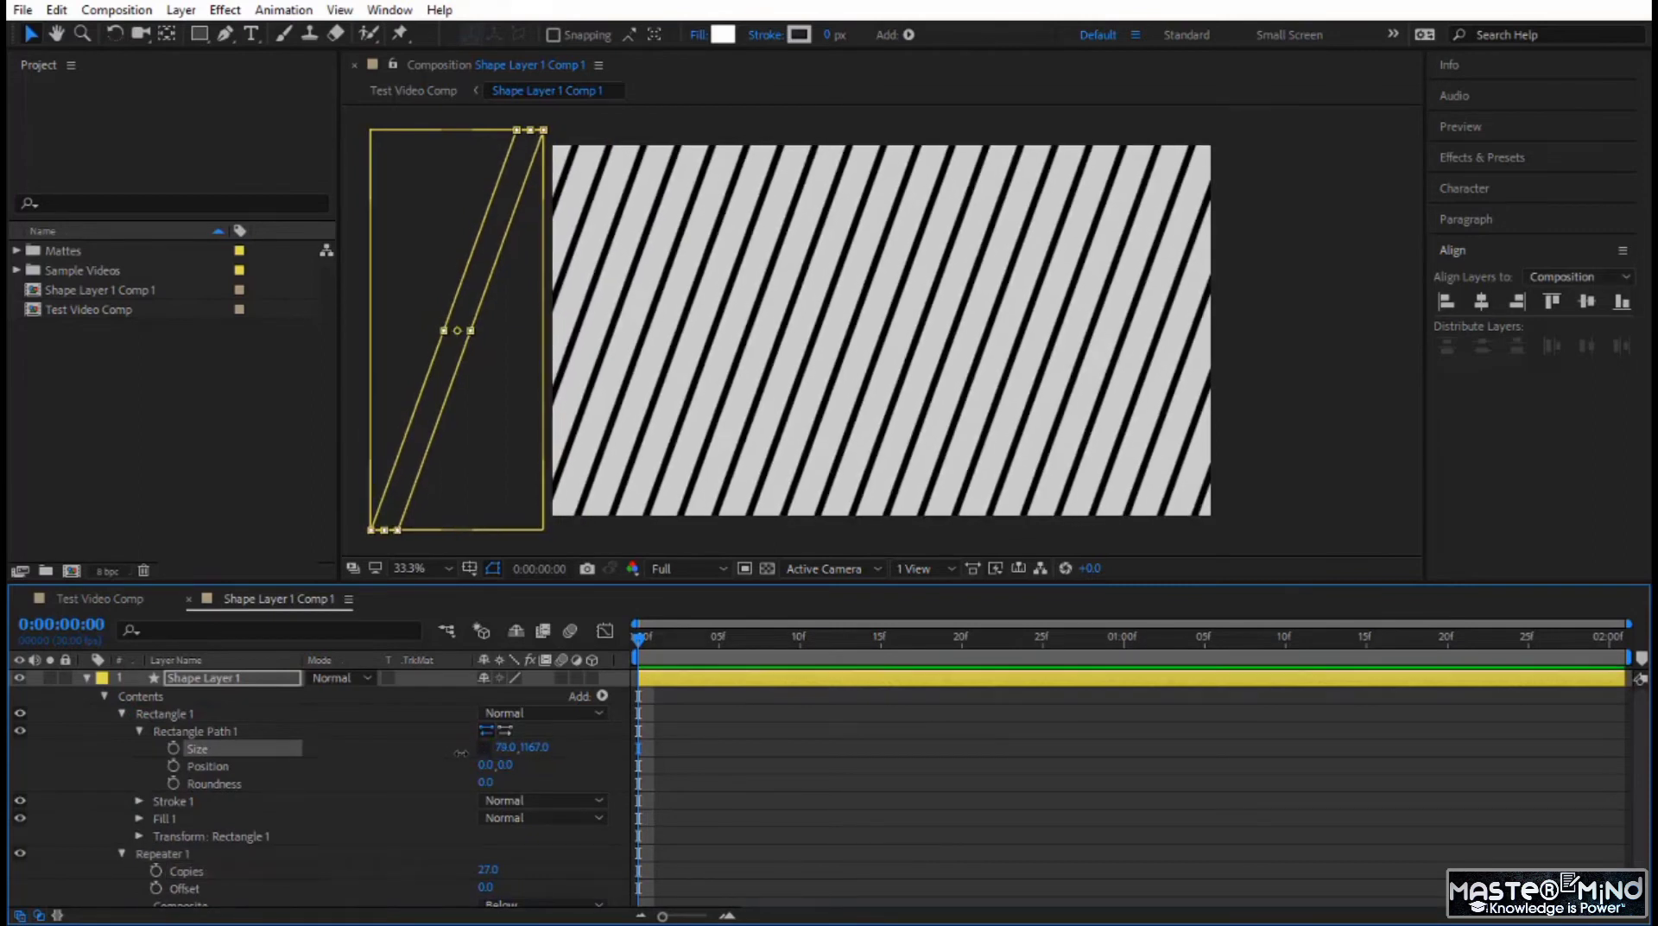
{"action": "key", "text": "ctrl+z"}
Space the repeated stripes apart by setting the Repeater's transform Position to 141 horizontally.
{"action": "scroll", "coordinate": [458, 835], "scroll_direction": "down", "scroll_amount": 1}
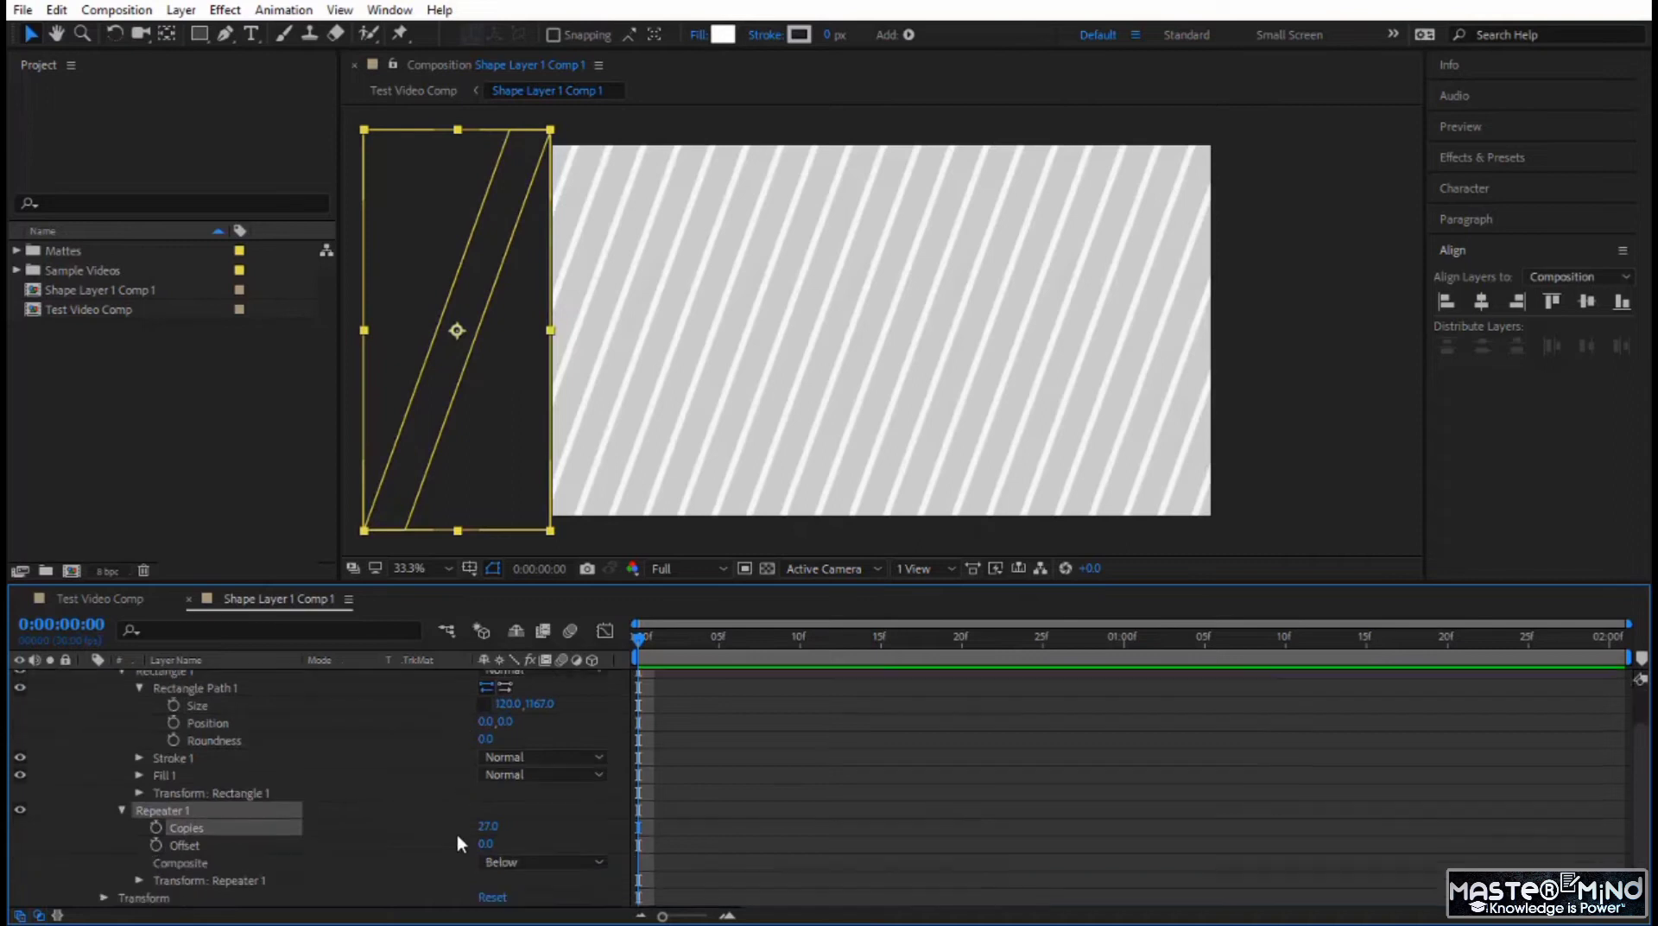
{"action": "left_click", "coordinate": [139, 880]}
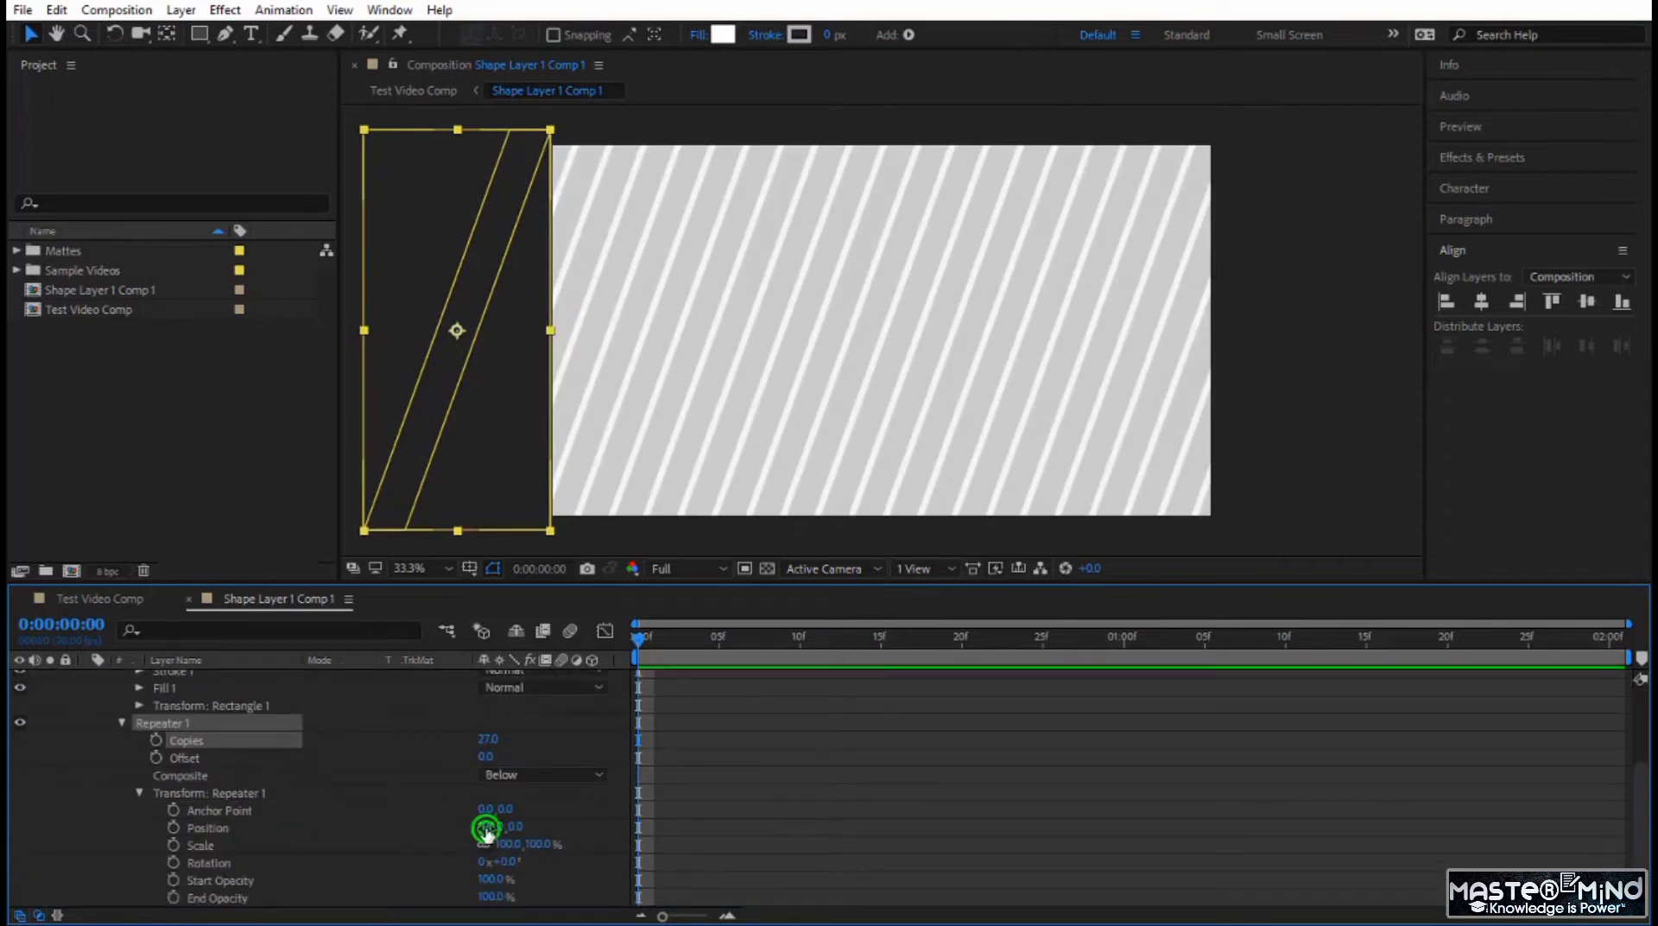
{"action": "left_click_drag", "start_coordinate": [491, 826], "coordinate": [533, 843]}
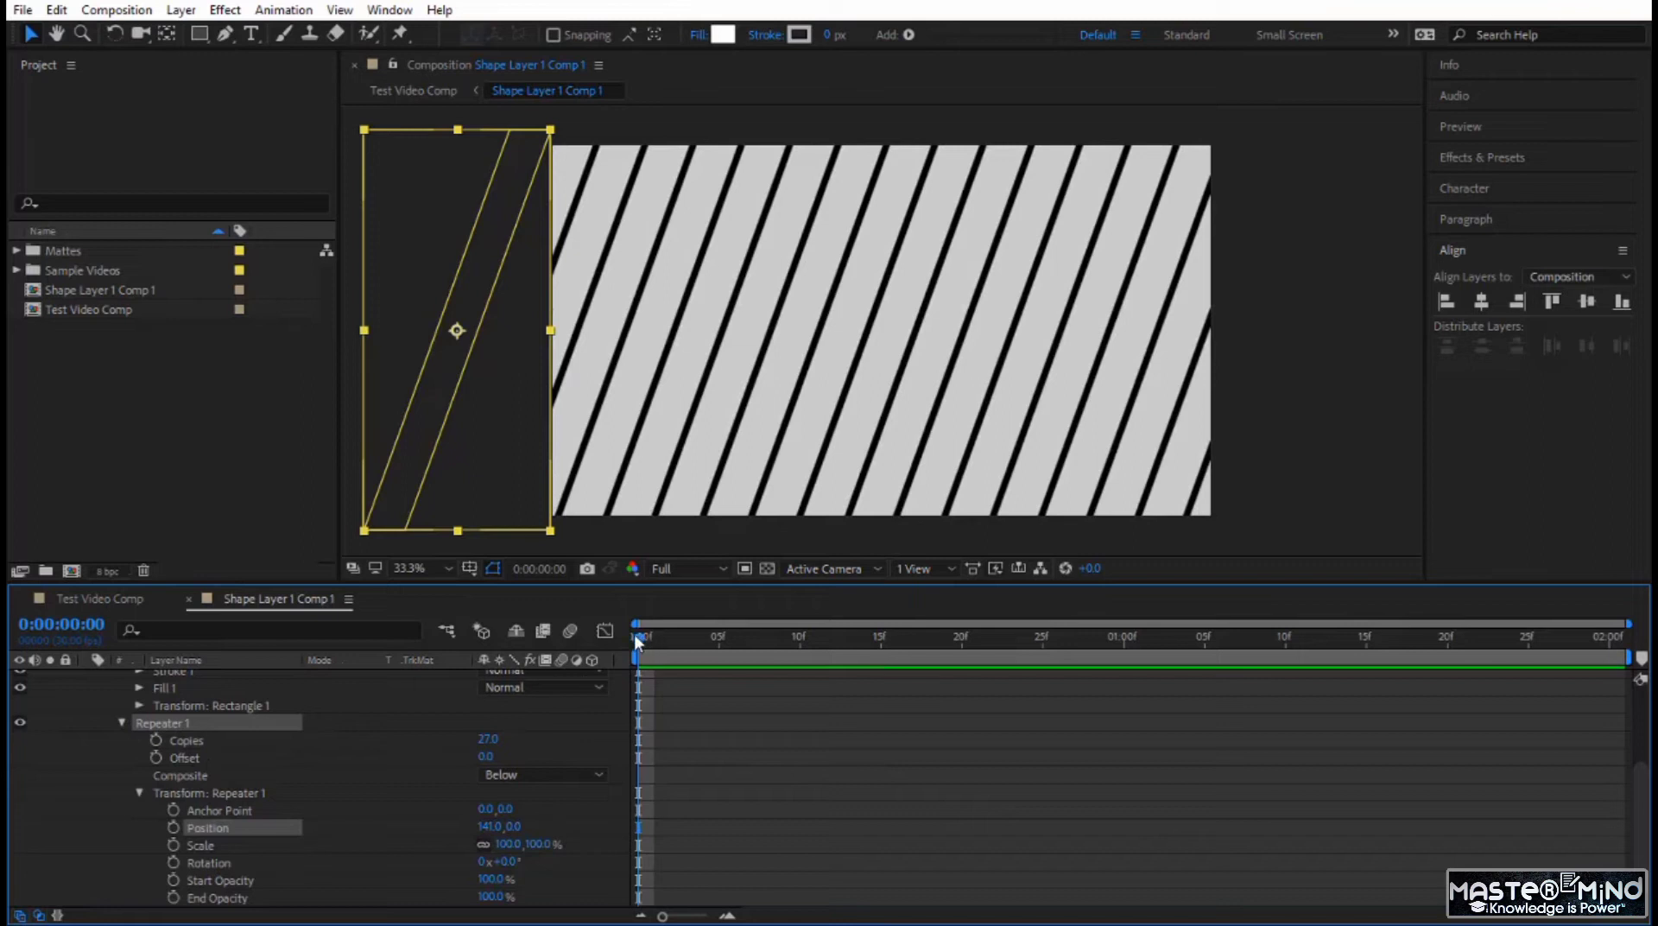
Keyframe the Repeater's Copies at 0:00:01:00, and set Copies to 0 at 0:00:00:00.
{"action": "key", "text": "space"}
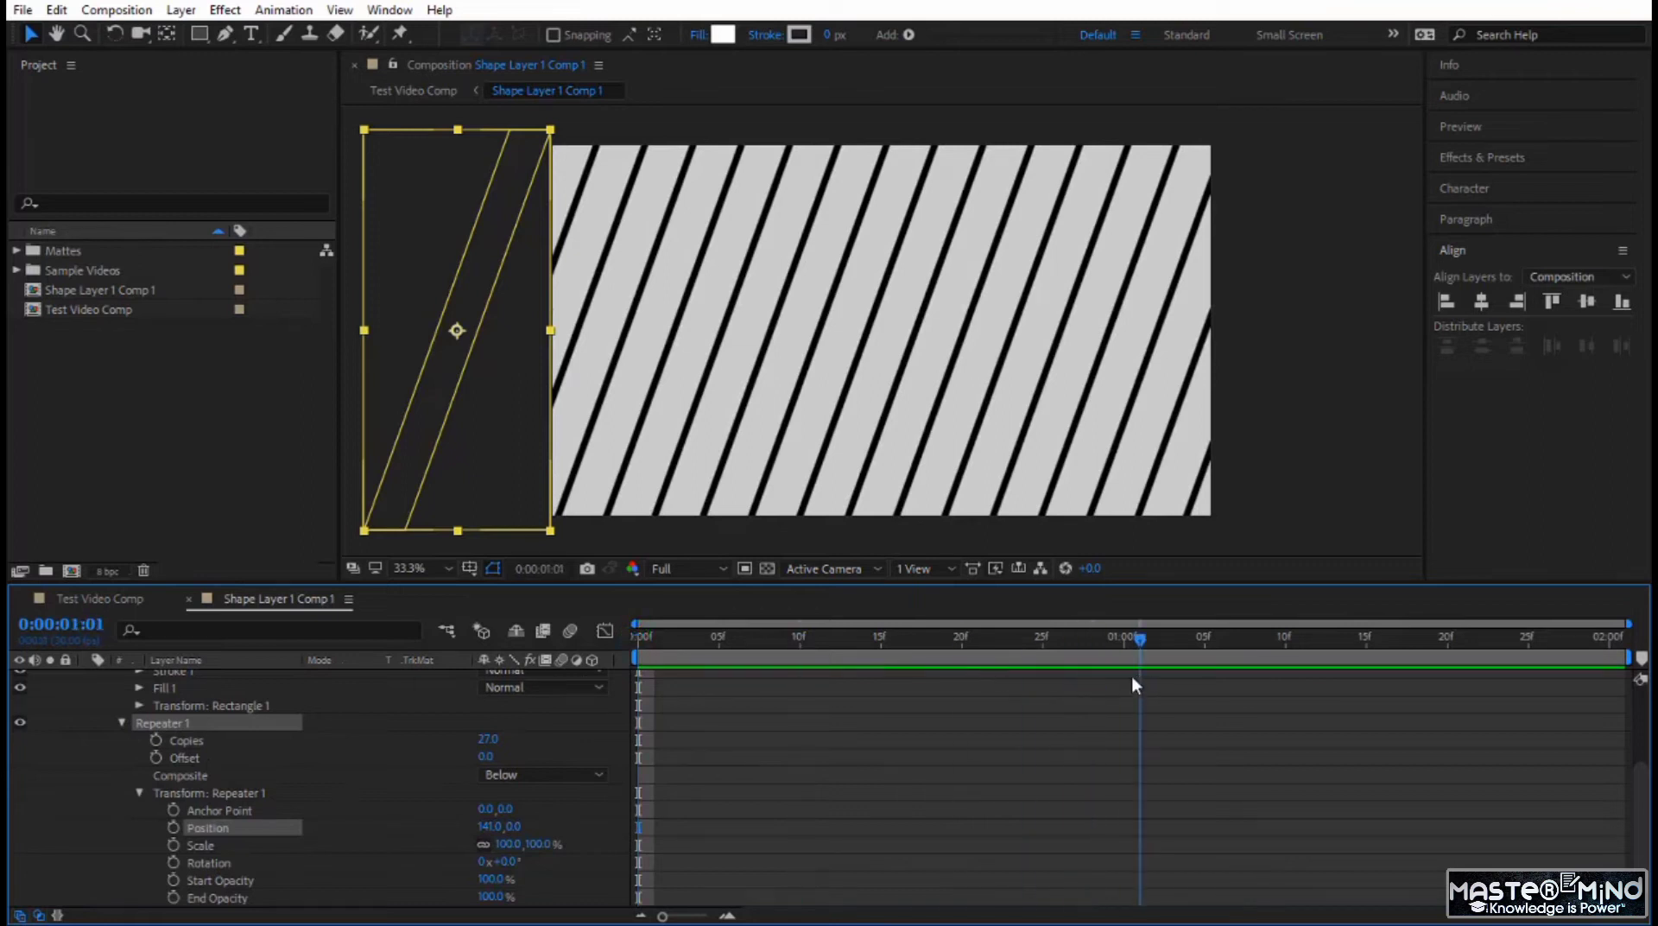
{"action": "key", "text": "space"}
{"action": "left_click", "coordinate": [156, 740]}
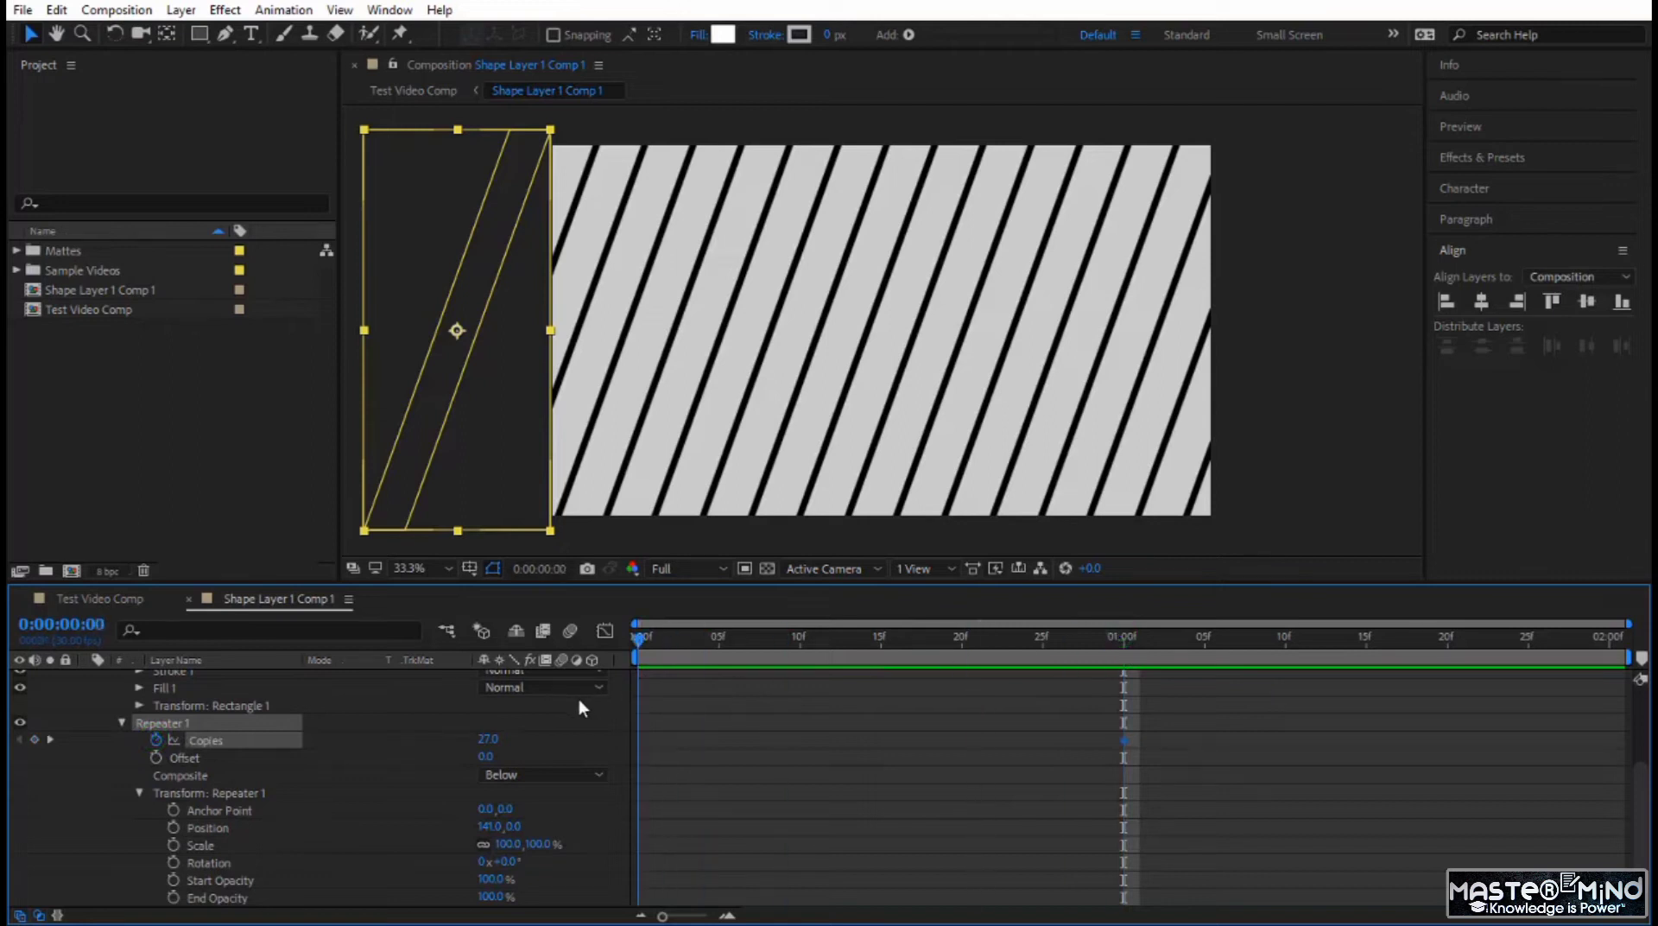
{"action": "key", "text": "Home"}
{"action": "left_click", "coordinate": [487, 740]}
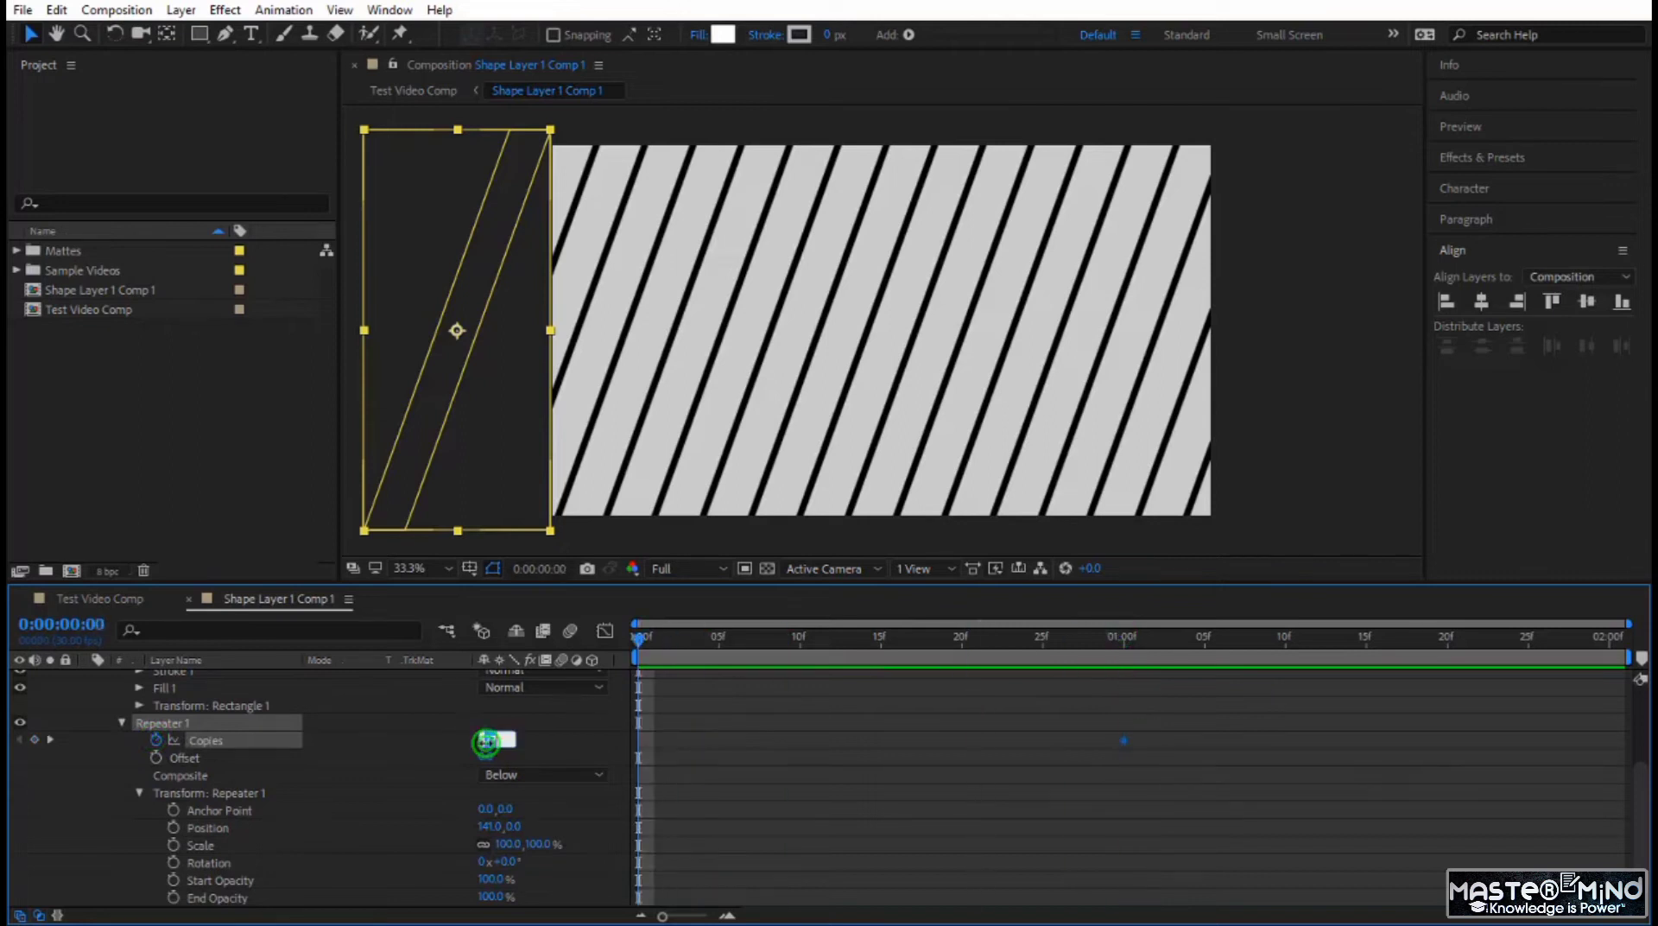
{"action": "type", "text": "4"}
{"action": "key", "text": "Return"}
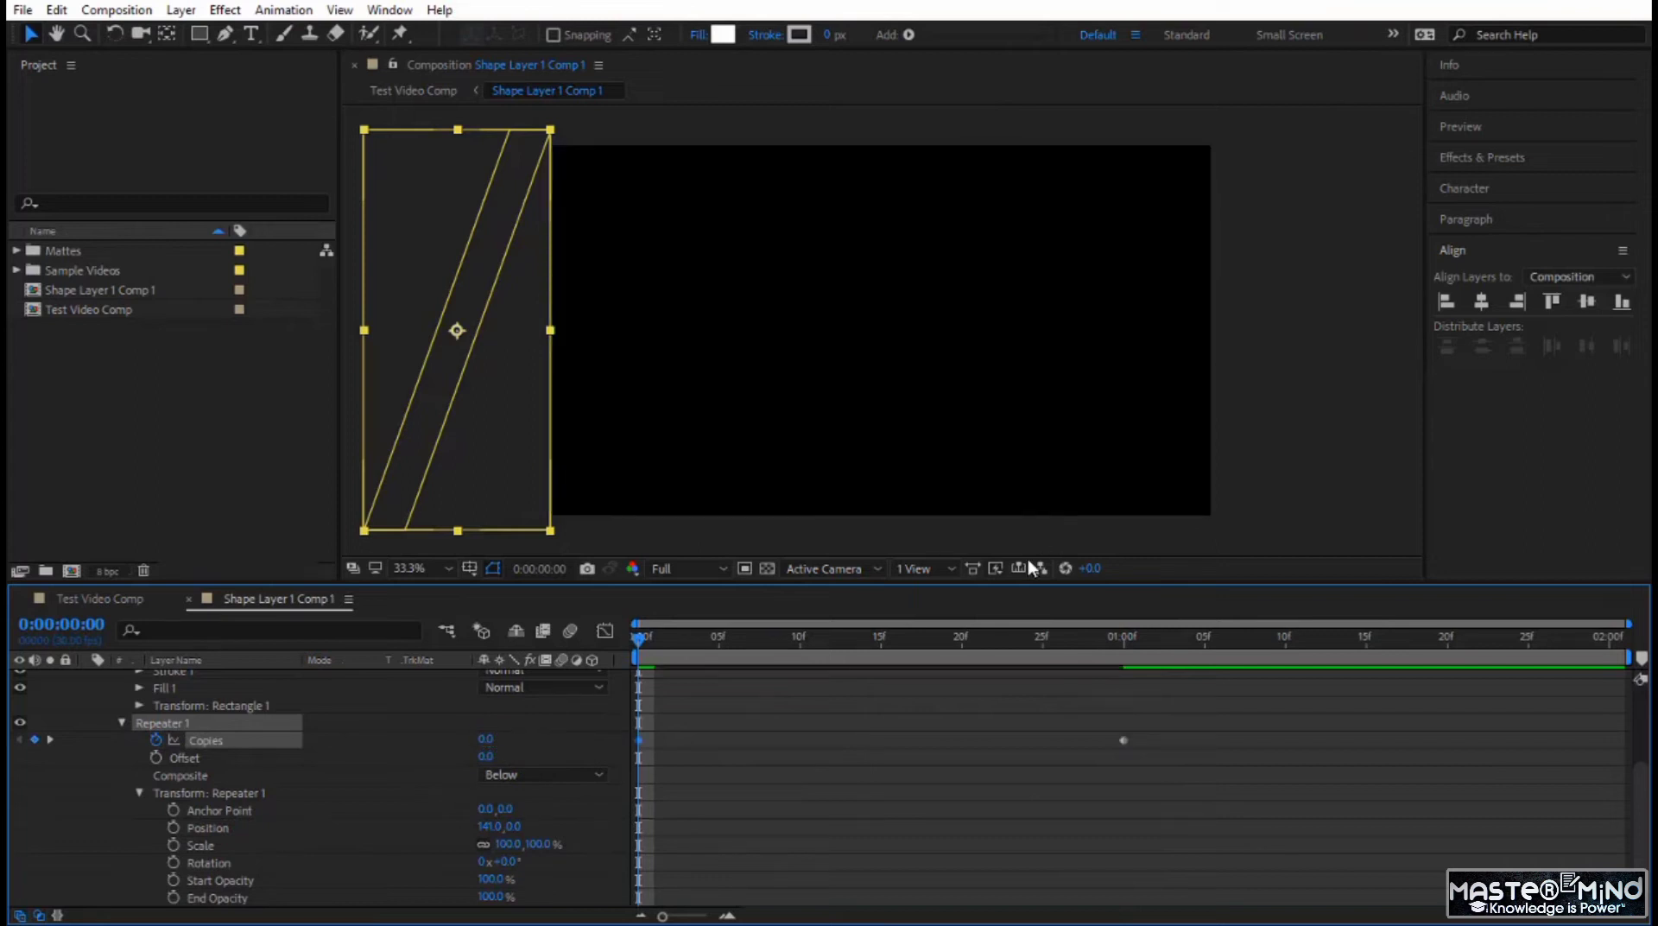
Set the Repeater's Copies keyframe at 0:00:01:00 to 18.
{"action": "left_click_drag", "start_coordinate": [644, 638], "coordinate": [1125, 737]}
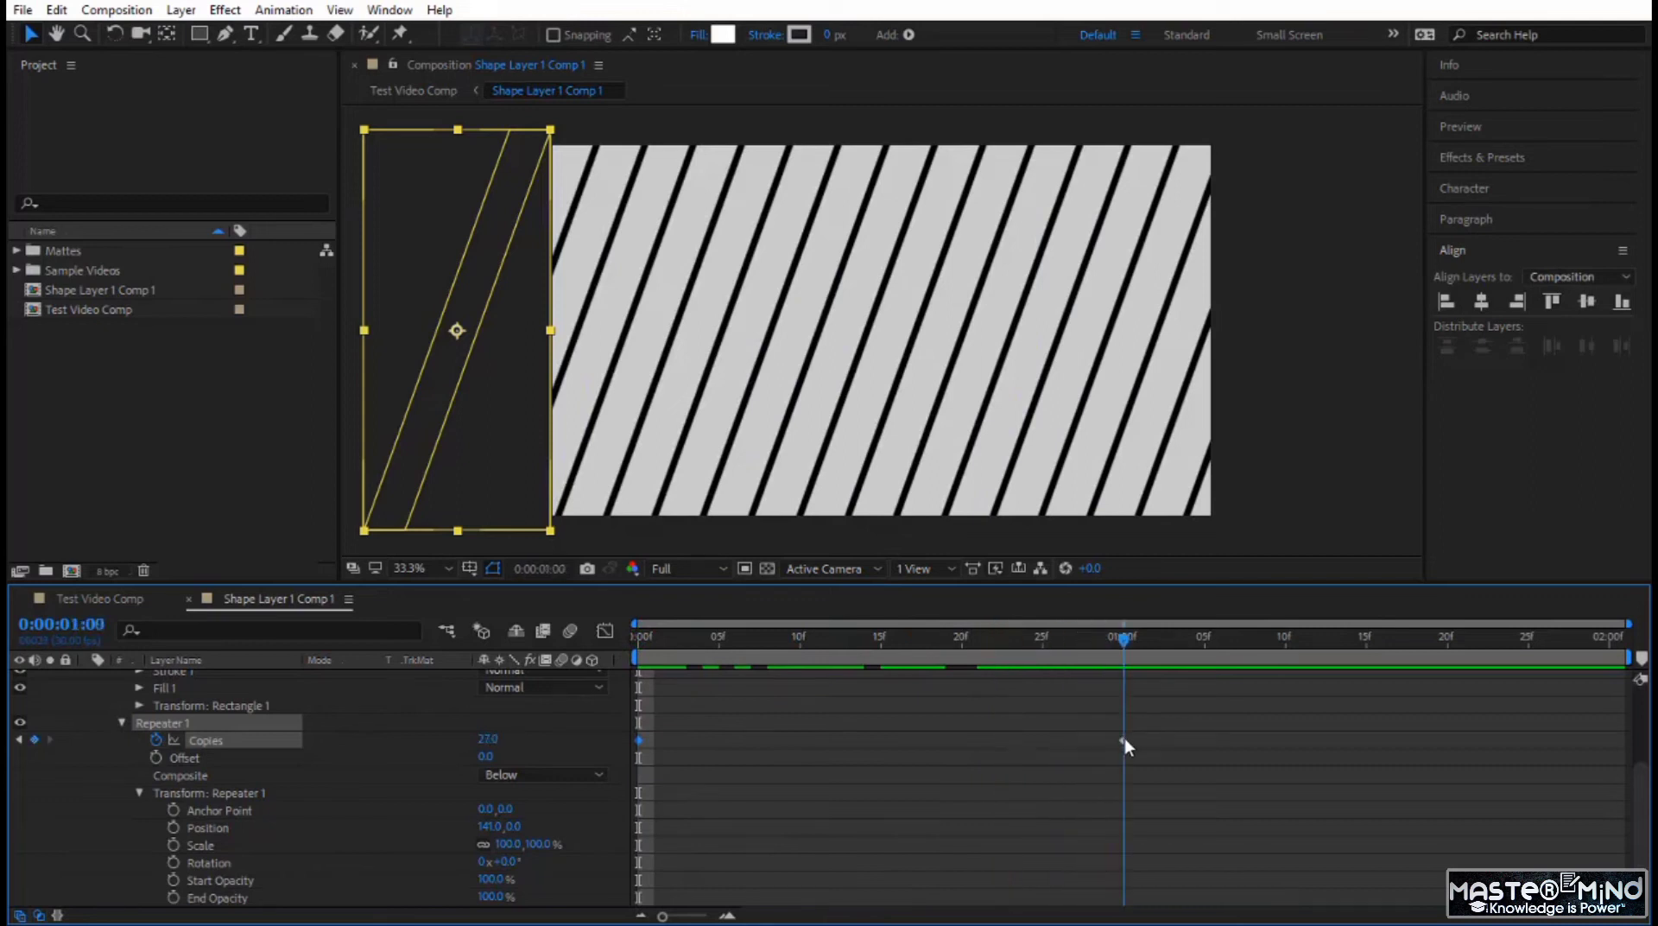
{"action": "left_click", "coordinate": [489, 738]}
{"action": "type", "text": "19"}
{"action": "key", "text": "Return"}
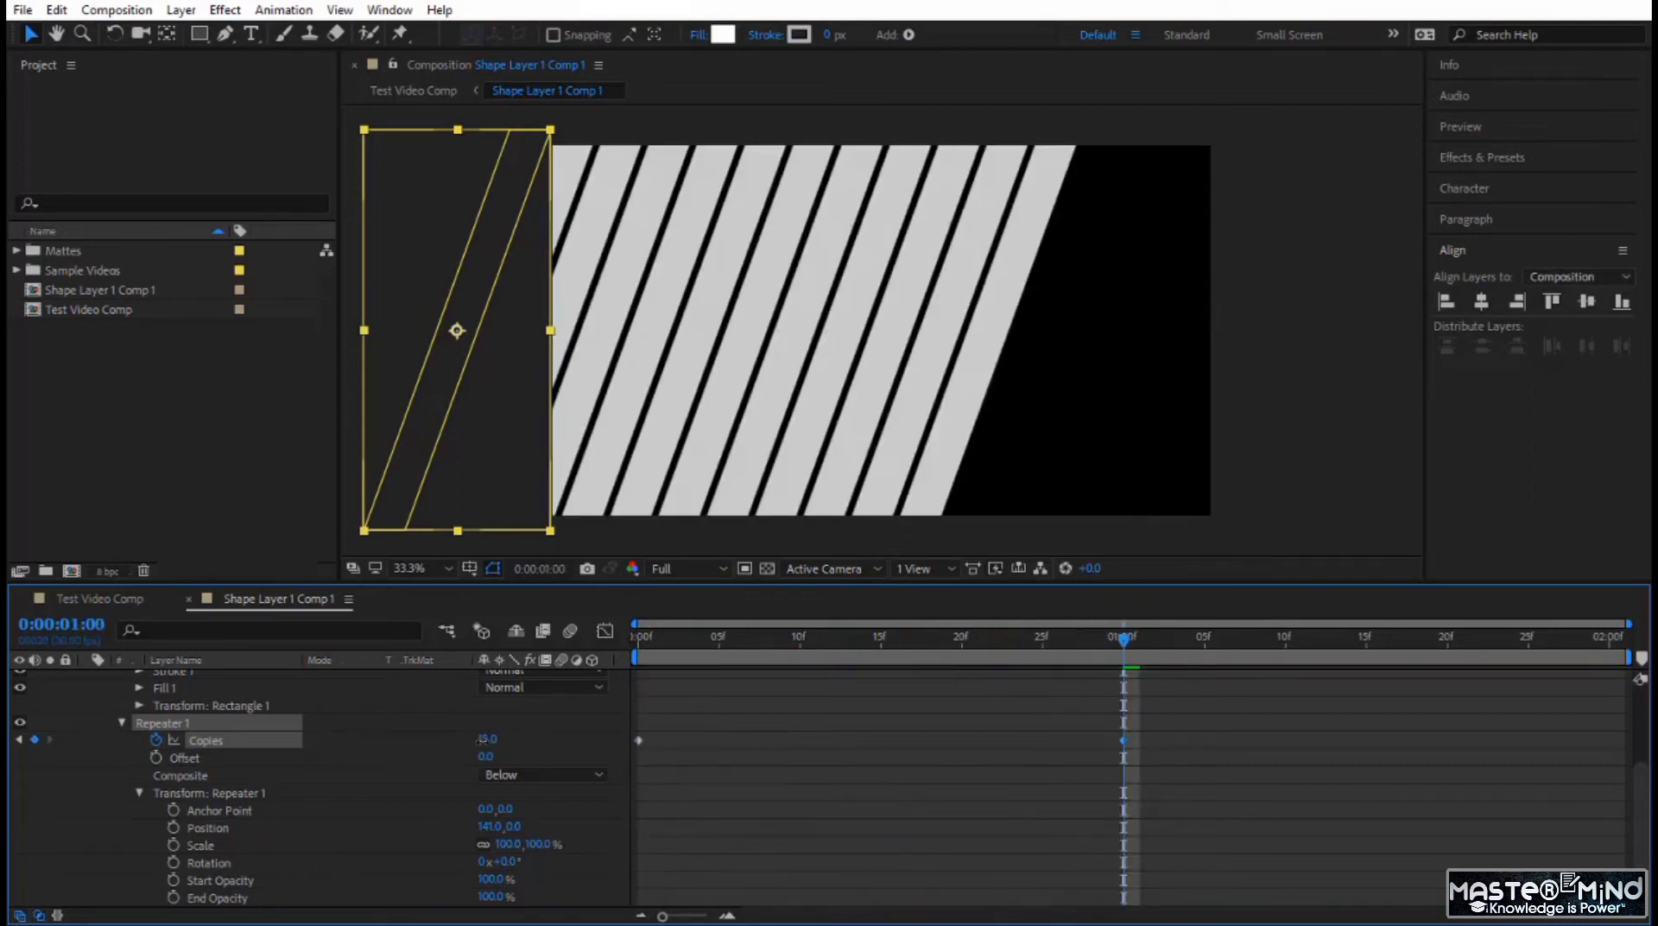
{"action": "left_click_drag", "start_coordinate": [481, 740], "coordinate": [478, 740]}
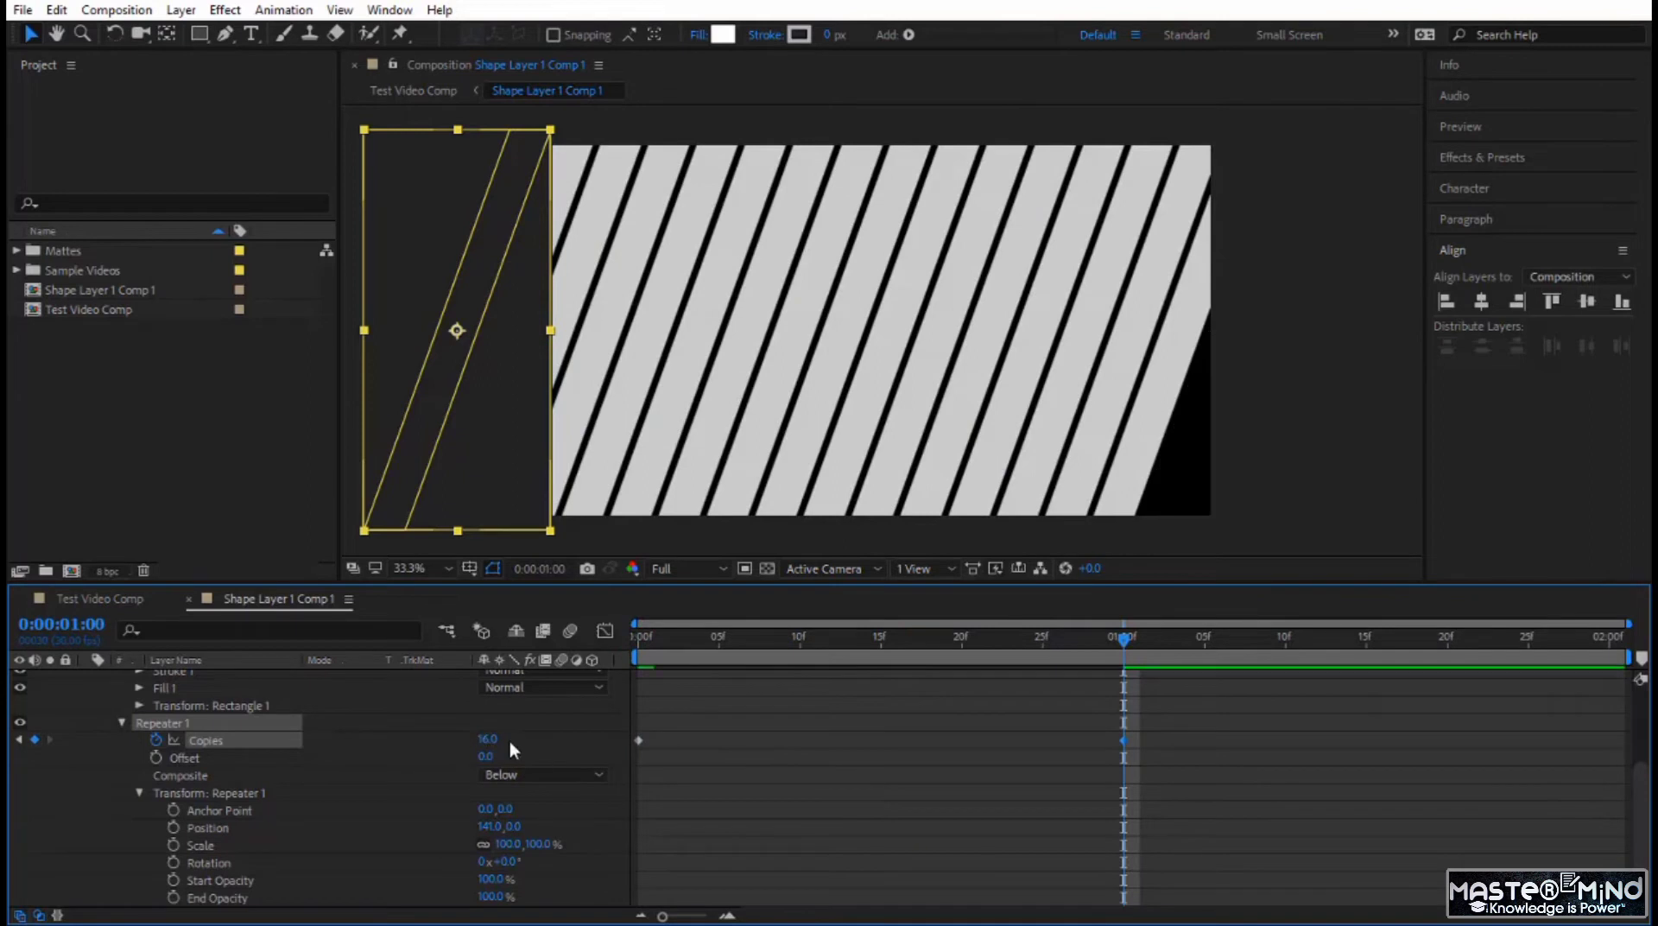
{"action": "left_click", "coordinate": [486, 739]}
{"action": "type", "text": "18"}
{"action": "key", "text": "Return"}
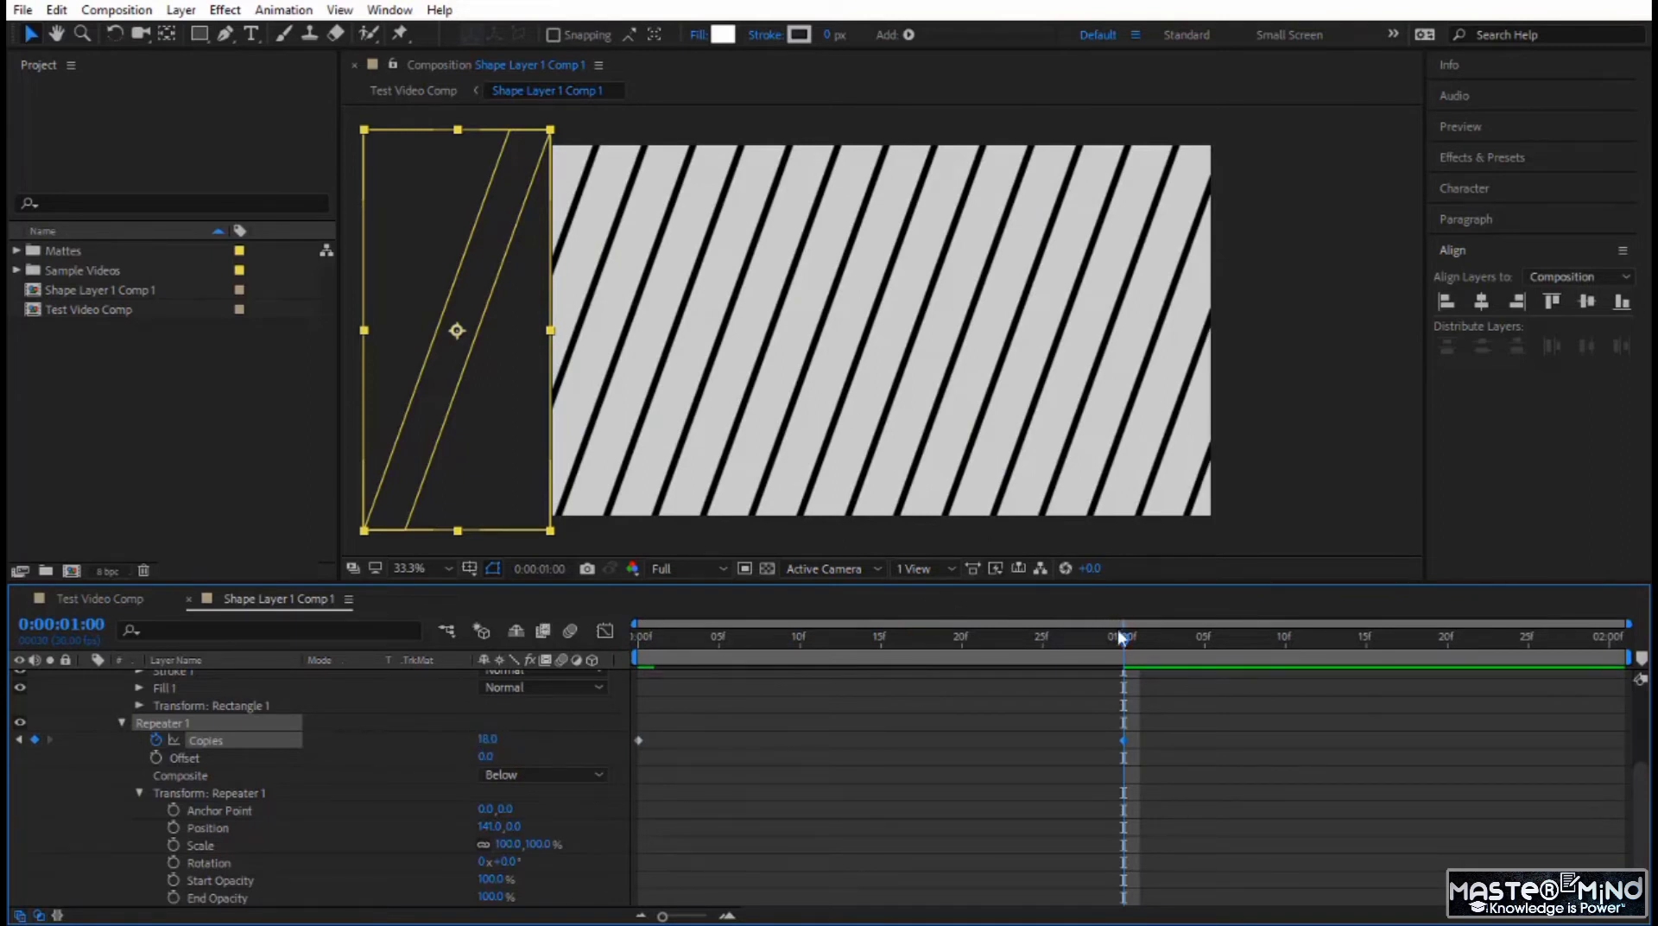
Preview the stripe animation from 0:00:00:00 and check the shape's fill options.
{"action": "key", "text": "Home"}
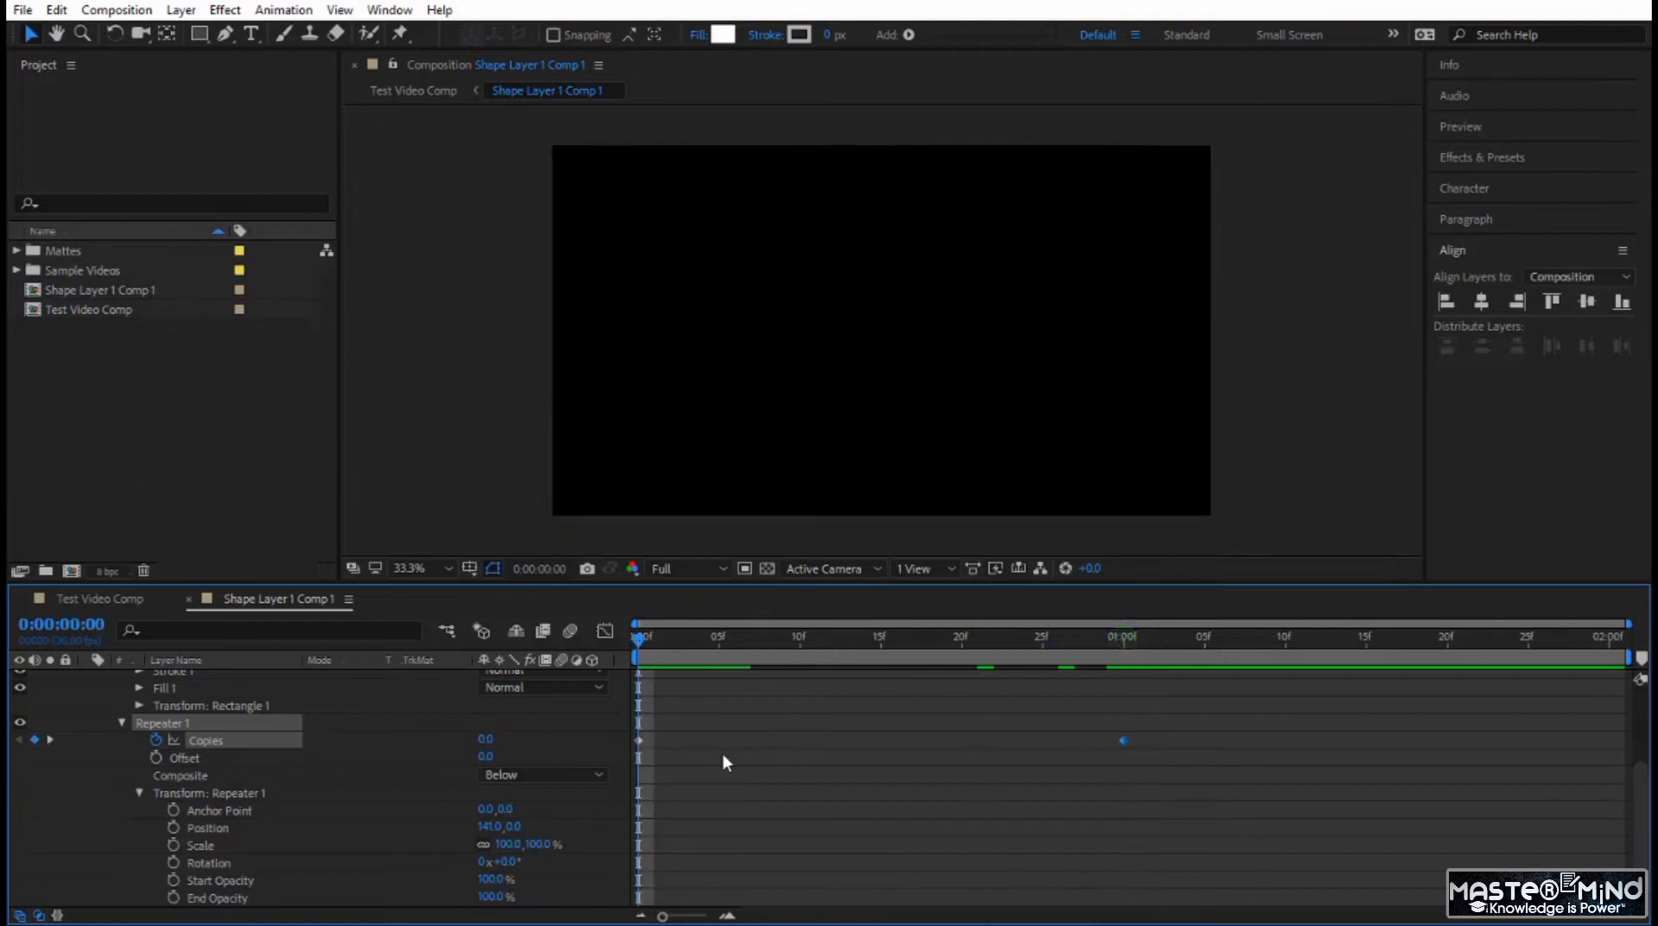
{"action": "key", "text": "space"}
{"action": "left_click", "coordinate": [641, 637]}
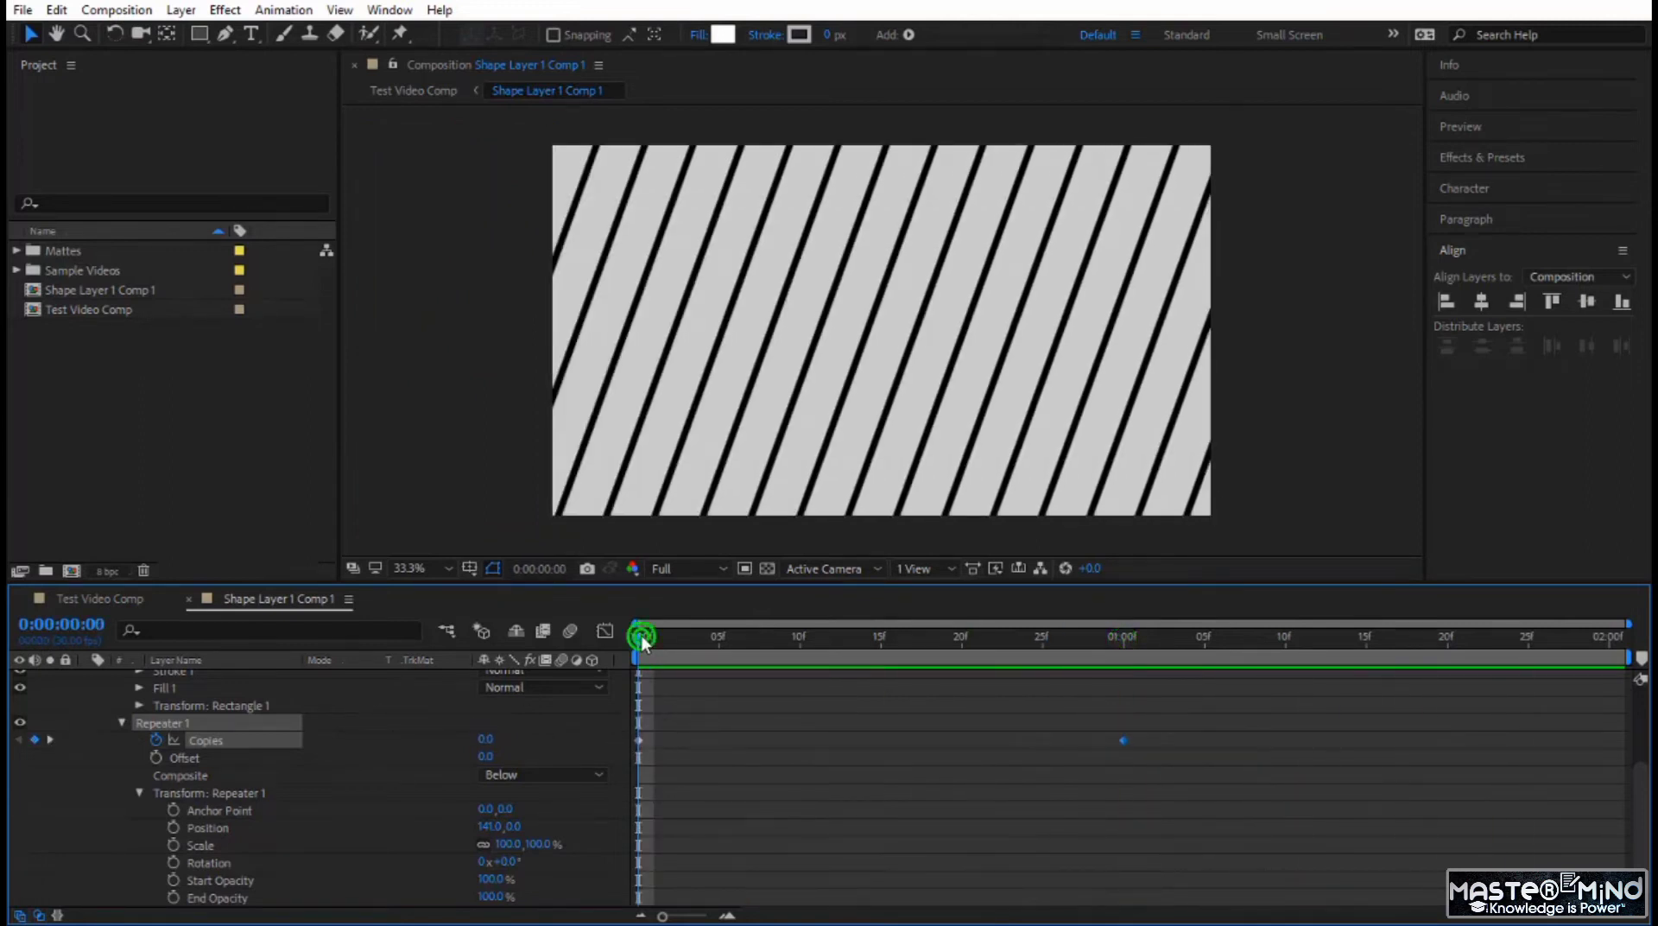
{"action": "left_click_drag", "start_coordinate": [641, 639], "coordinate": [753, 653]}
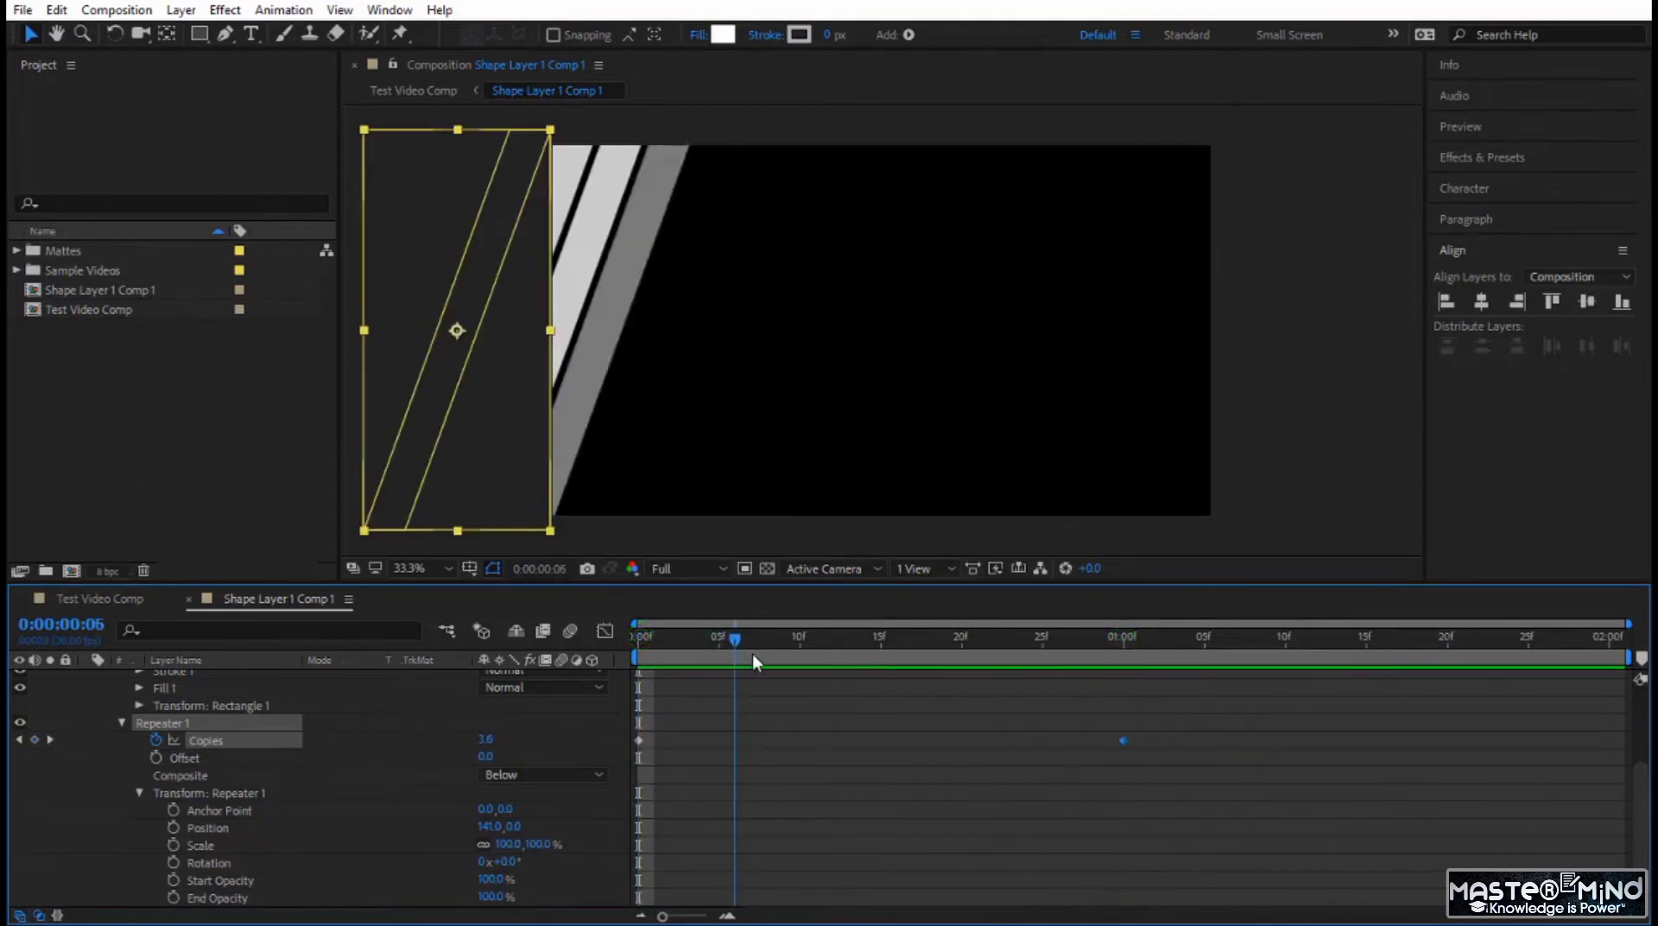
{"action": "left_click", "coordinate": [701, 35]}
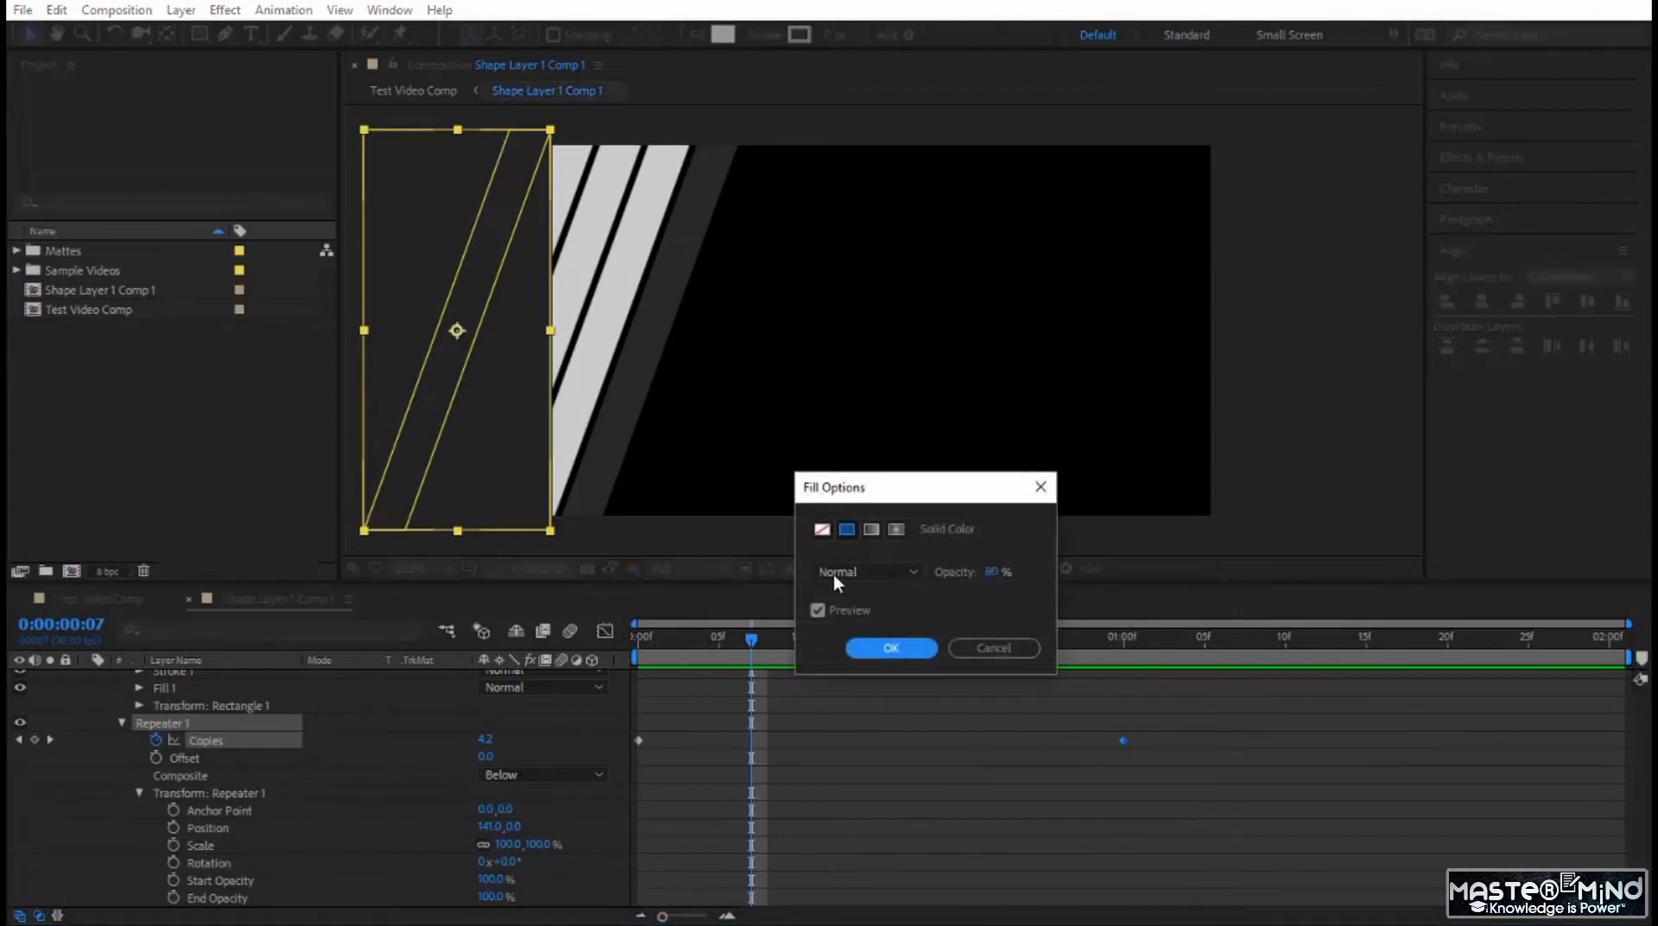
{"action": "left_click", "coordinate": [908, 648]}
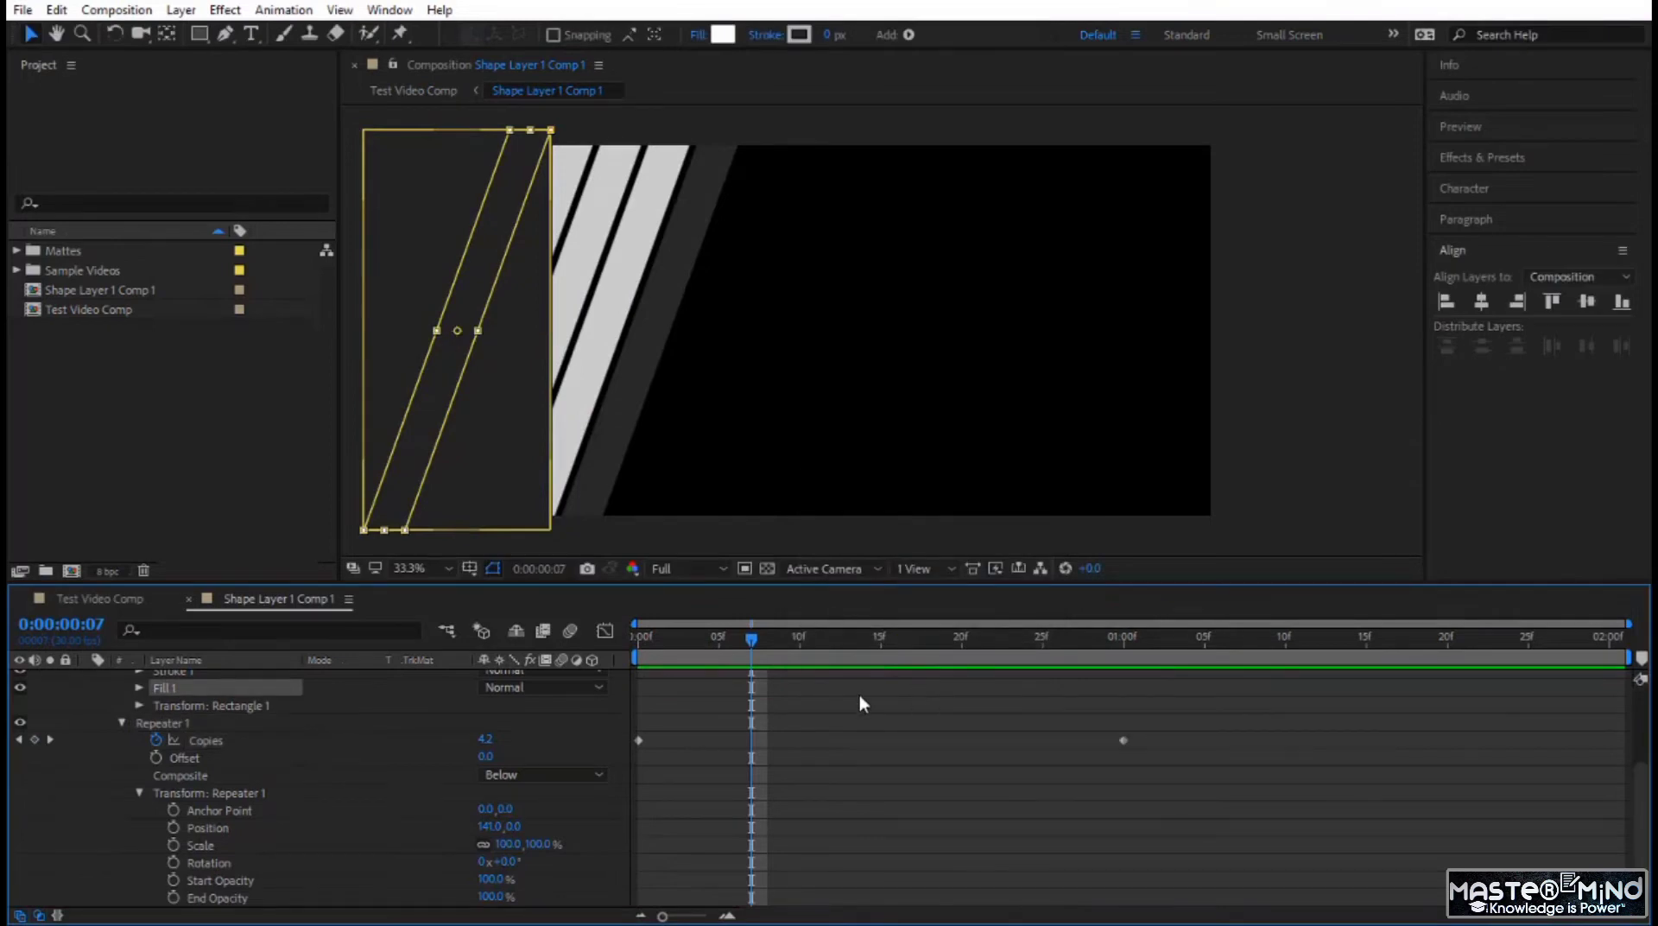
In Test Video Comp, move the stripe matte to start with AdClip - 5.mp4, keeping AdClip - 4.mp4's track matte on Luma Inverted Matte.
{"action": "left_click", "coordinate": [76, 597]}
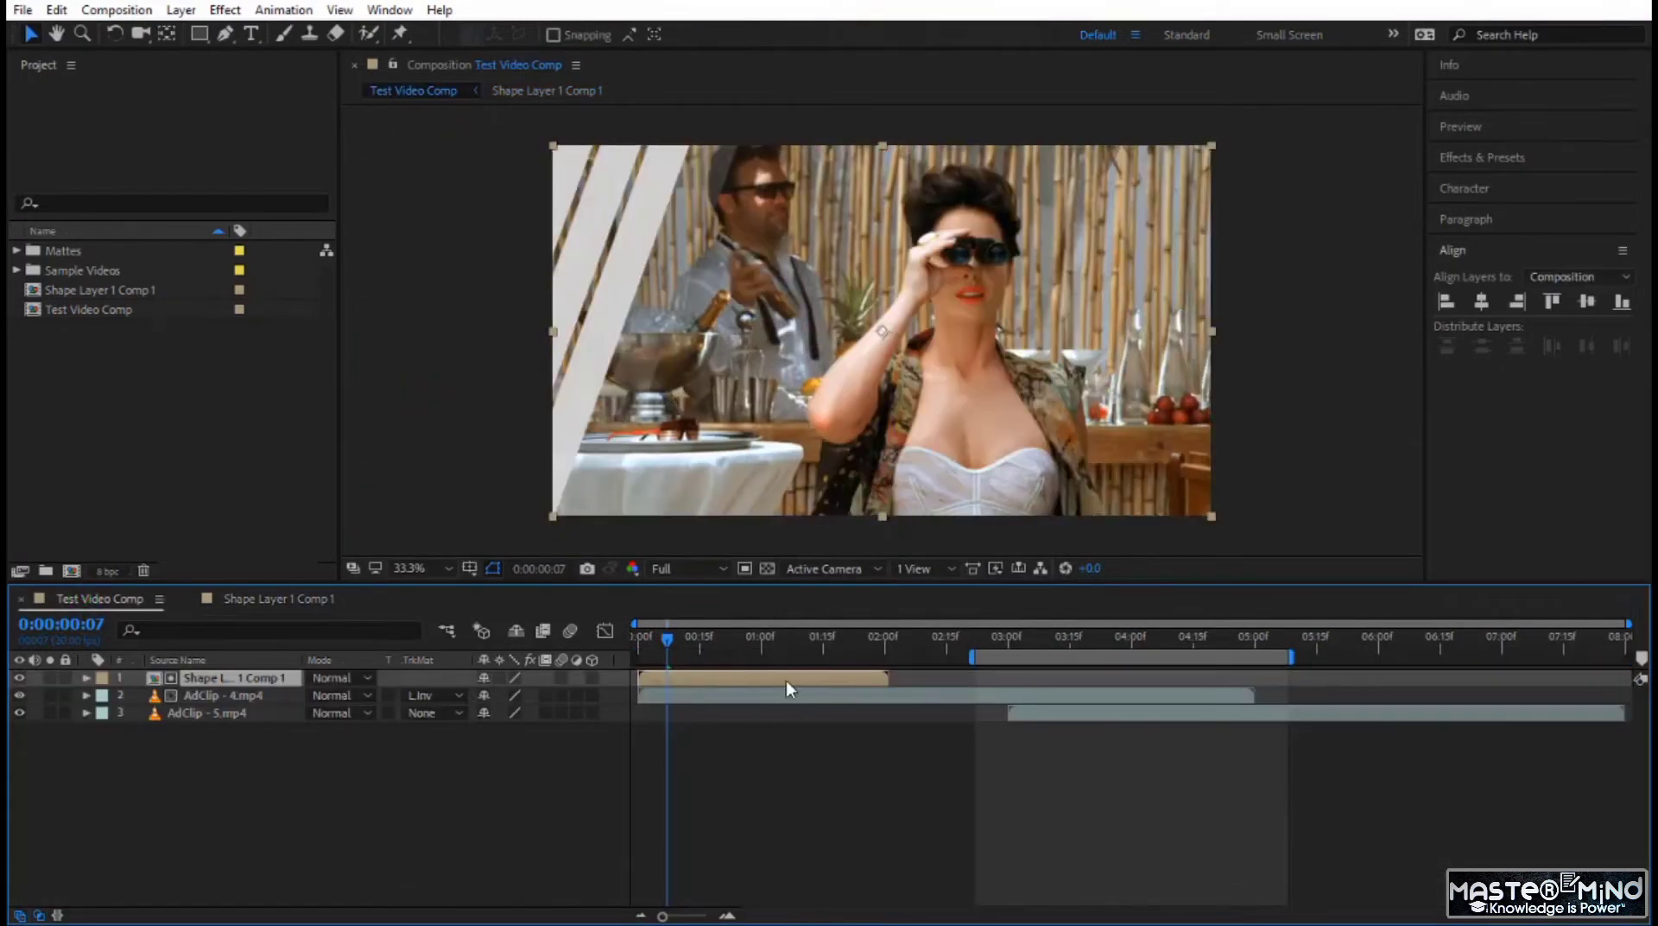
{"action": "left_click_drag", "start_coordinate": [786, 681], "coordinate": [1157, 686]}
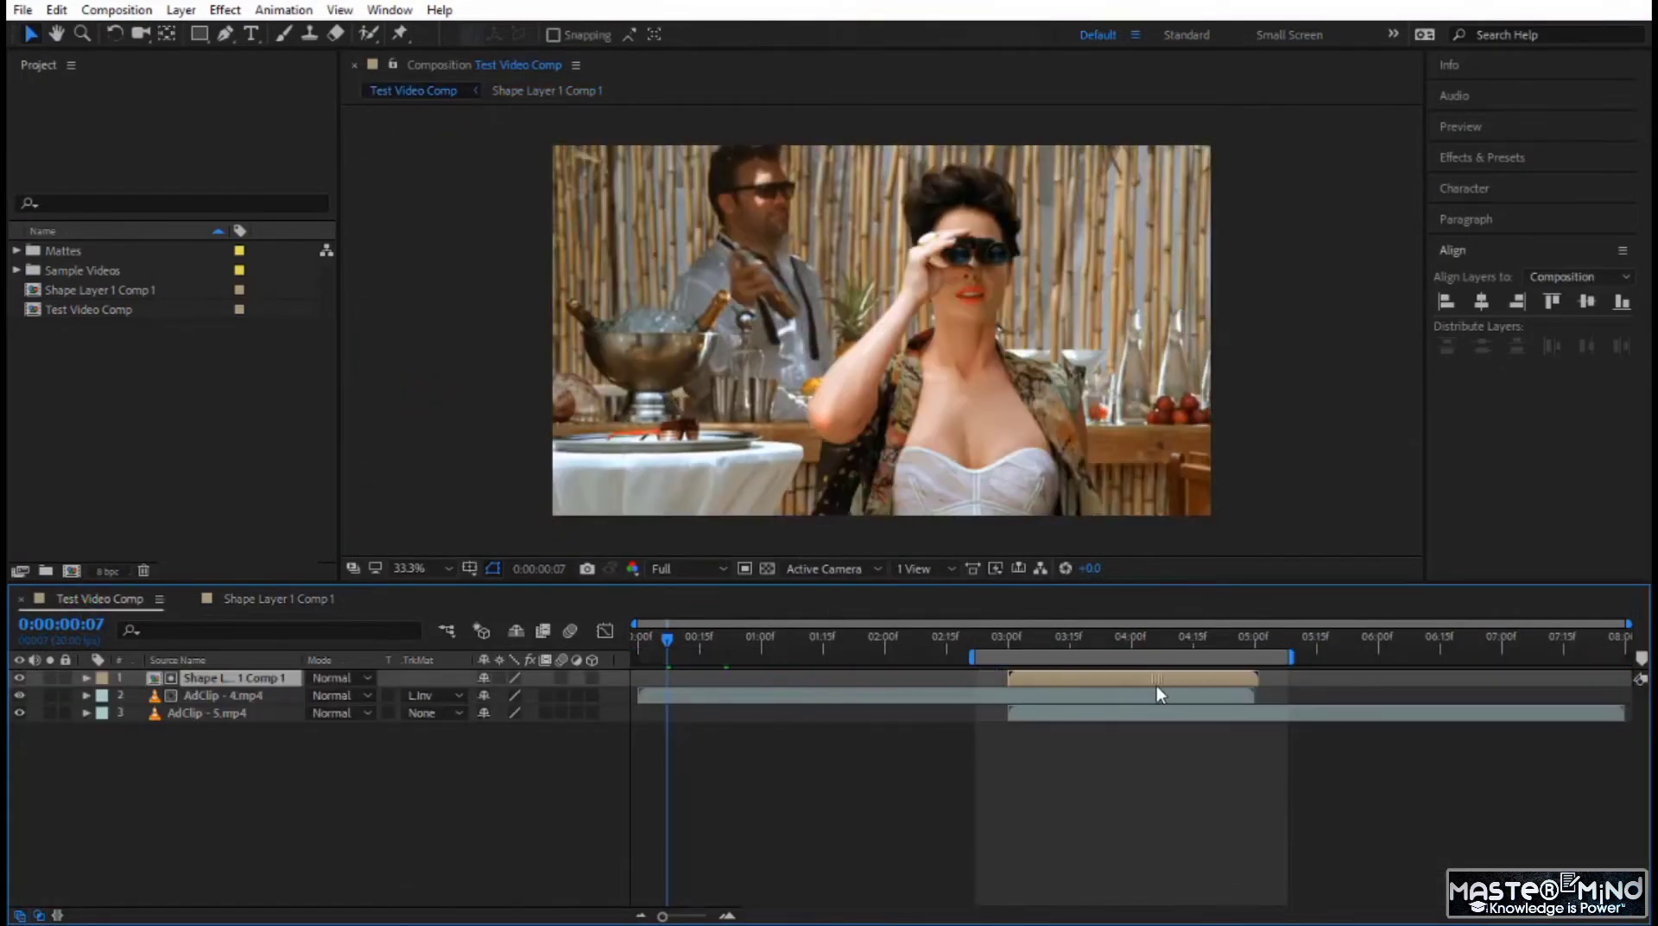
{"action": "left_click", "coordinate": [429, 695]}
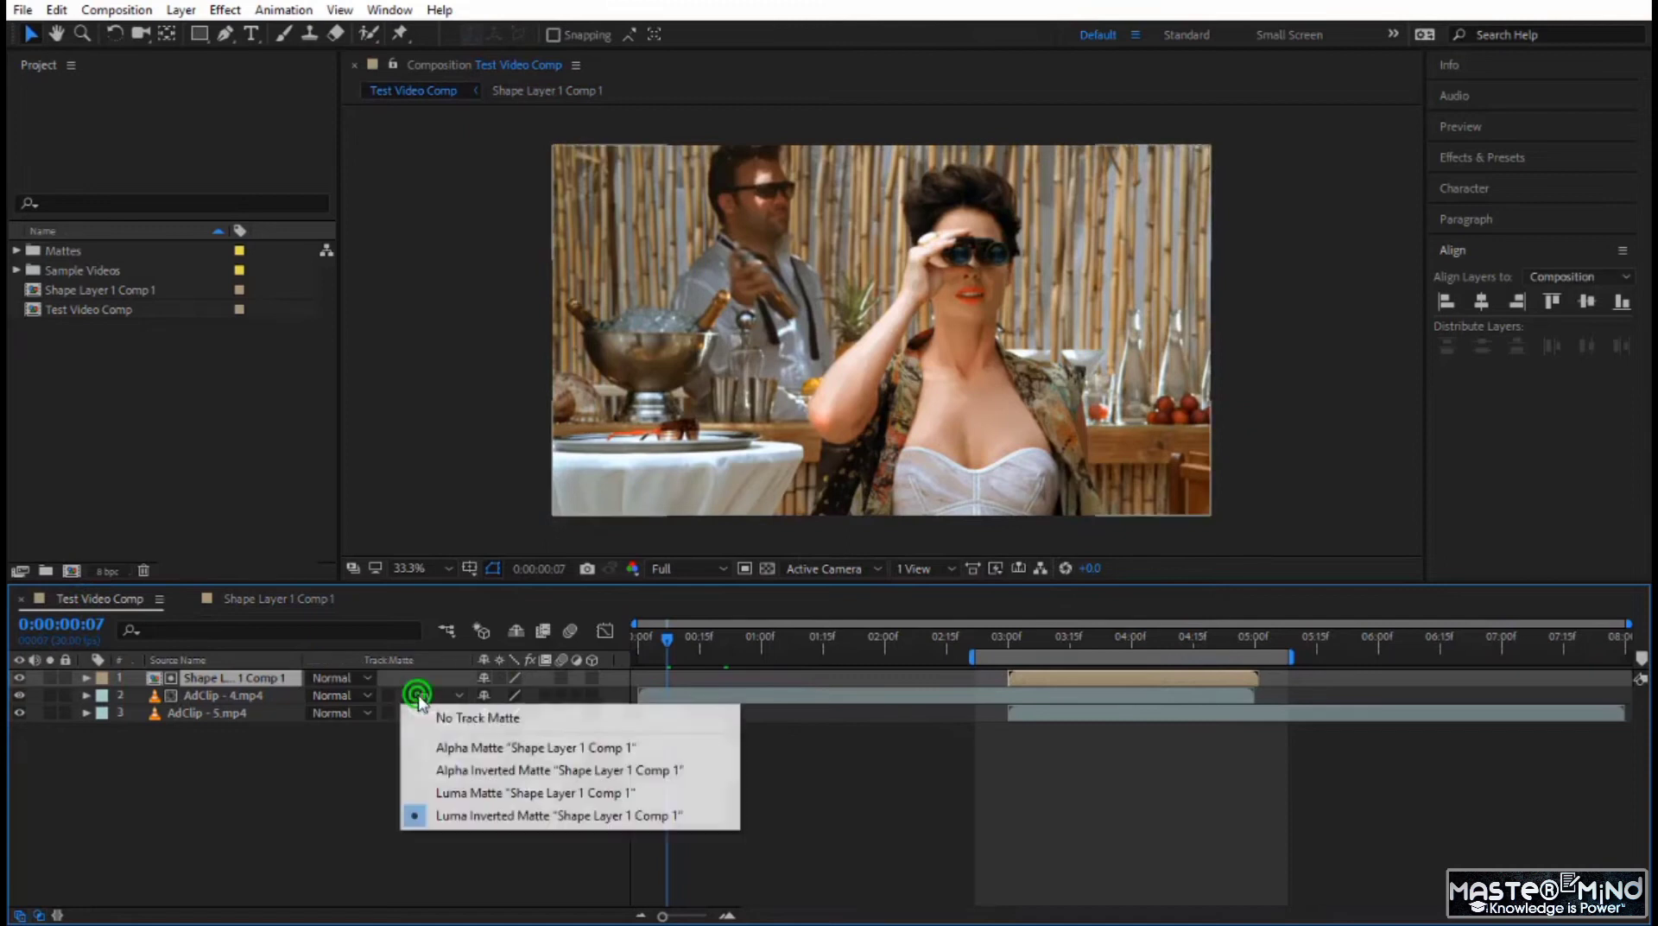
{"action": "left_click", "coordinate": [505, 817]}
Hide the stripe matte layer and preview the transition from 0:00:02:24.
{"action": "left_click", "coordinate": [983, 636]}
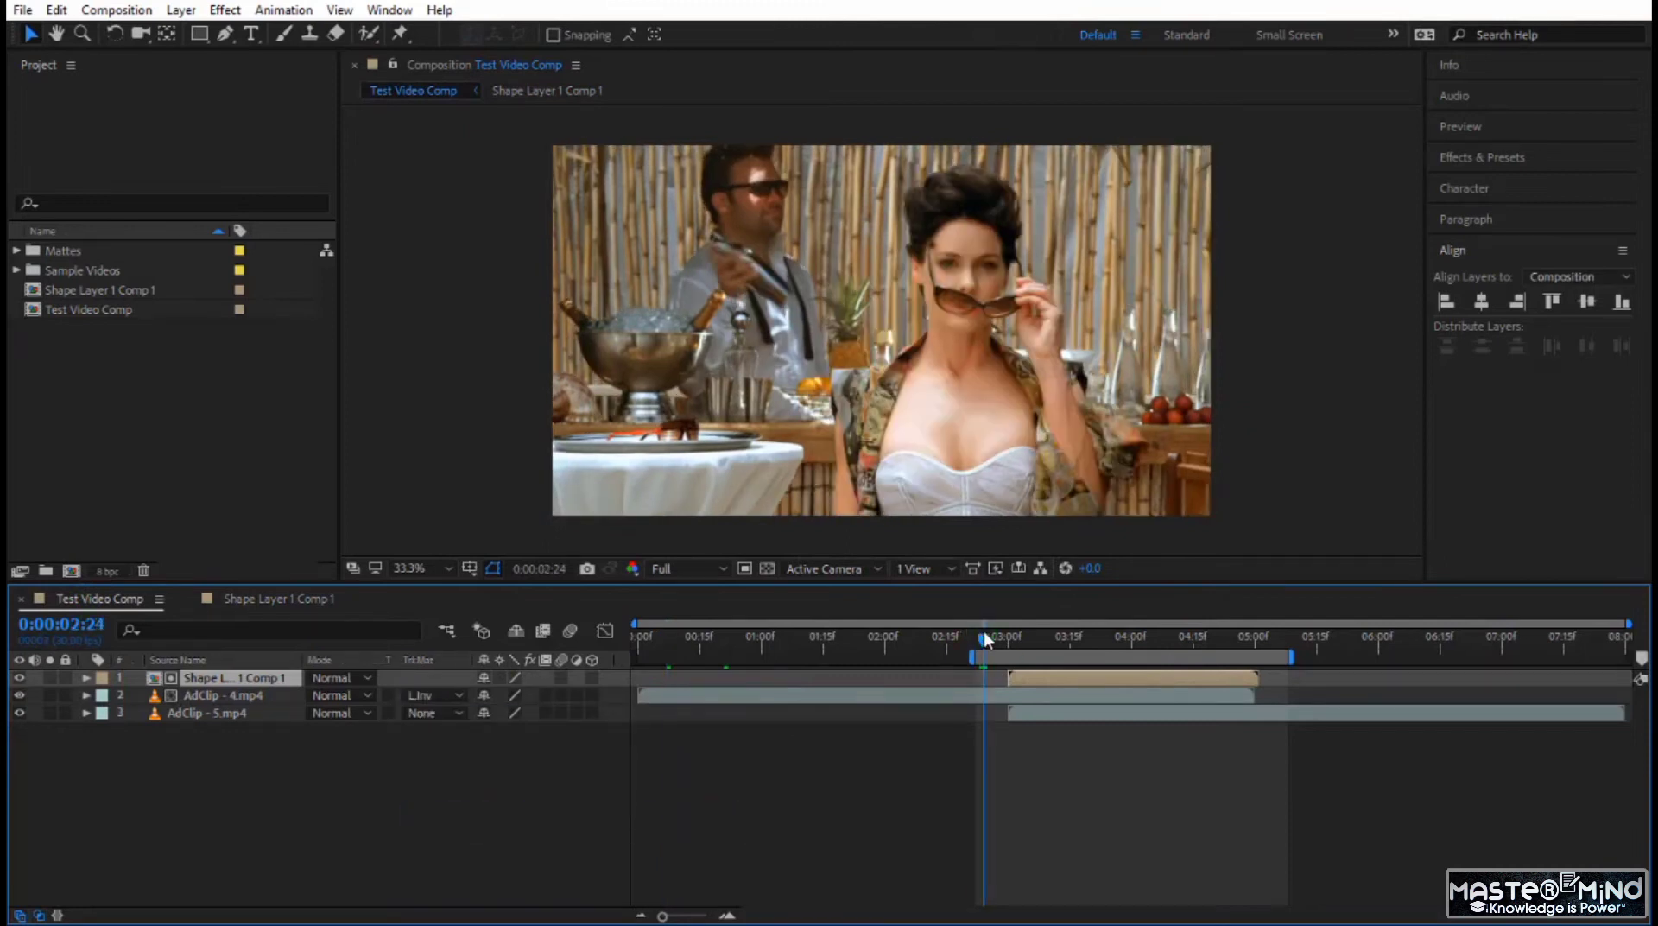
{"action": "left_click", "coordinate": [18, 691]}
{"action": "key", "text": "space"}
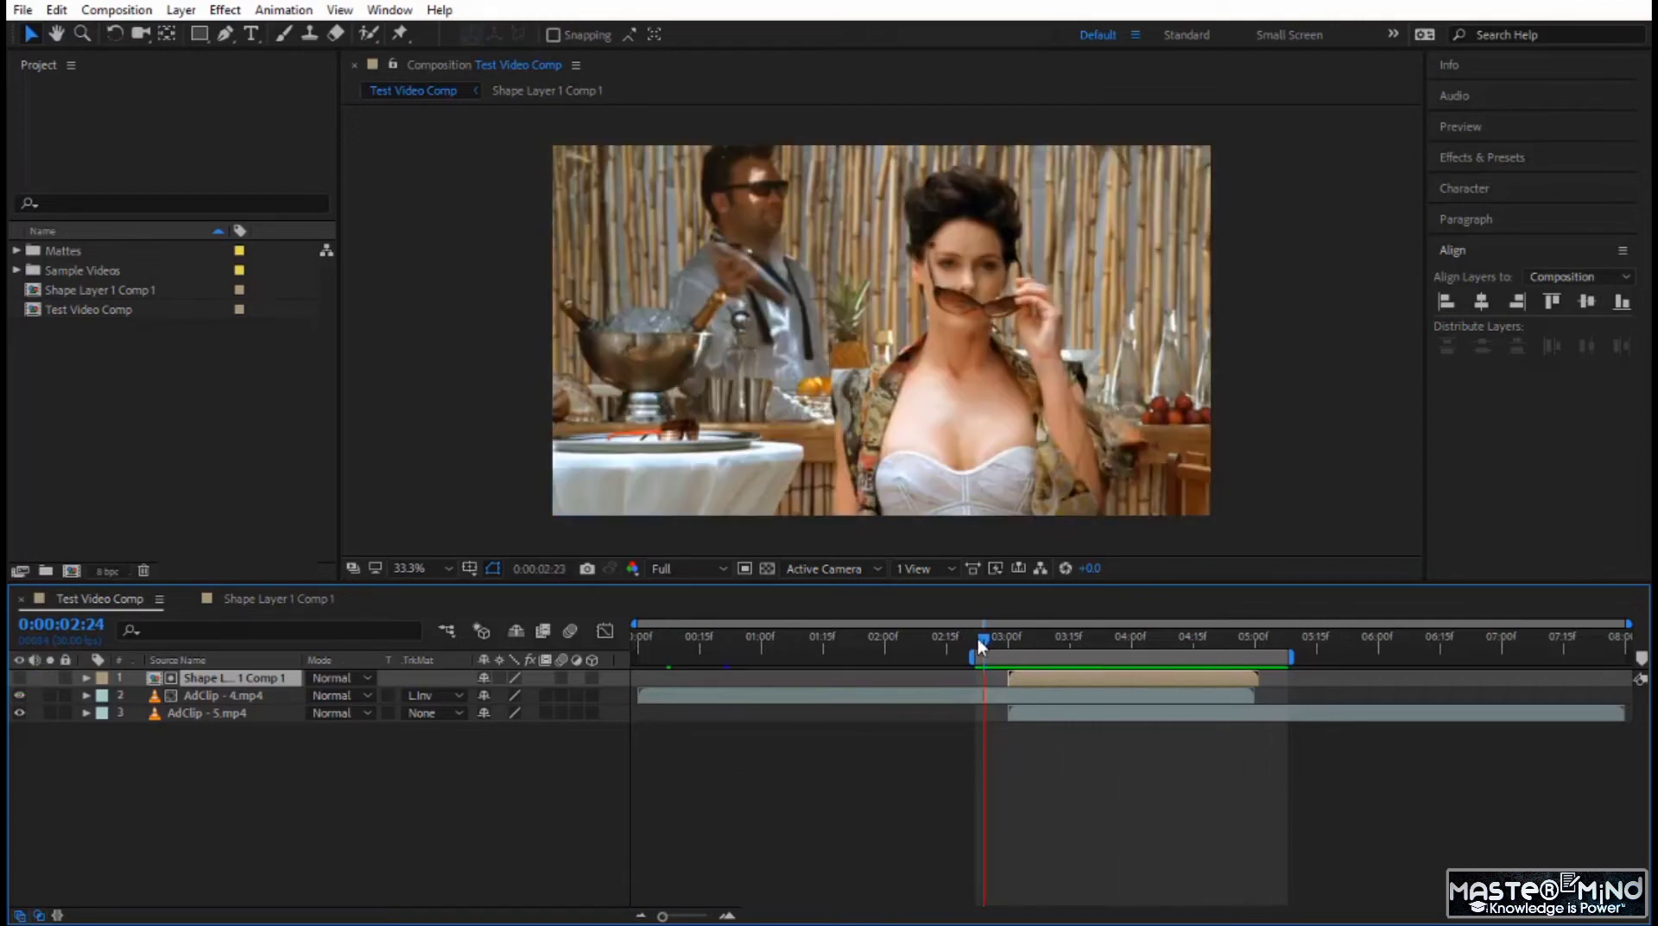
{"action": "left_click_drag", "start_coordinate": [978, 639], "coordinate": [1141, 684]}
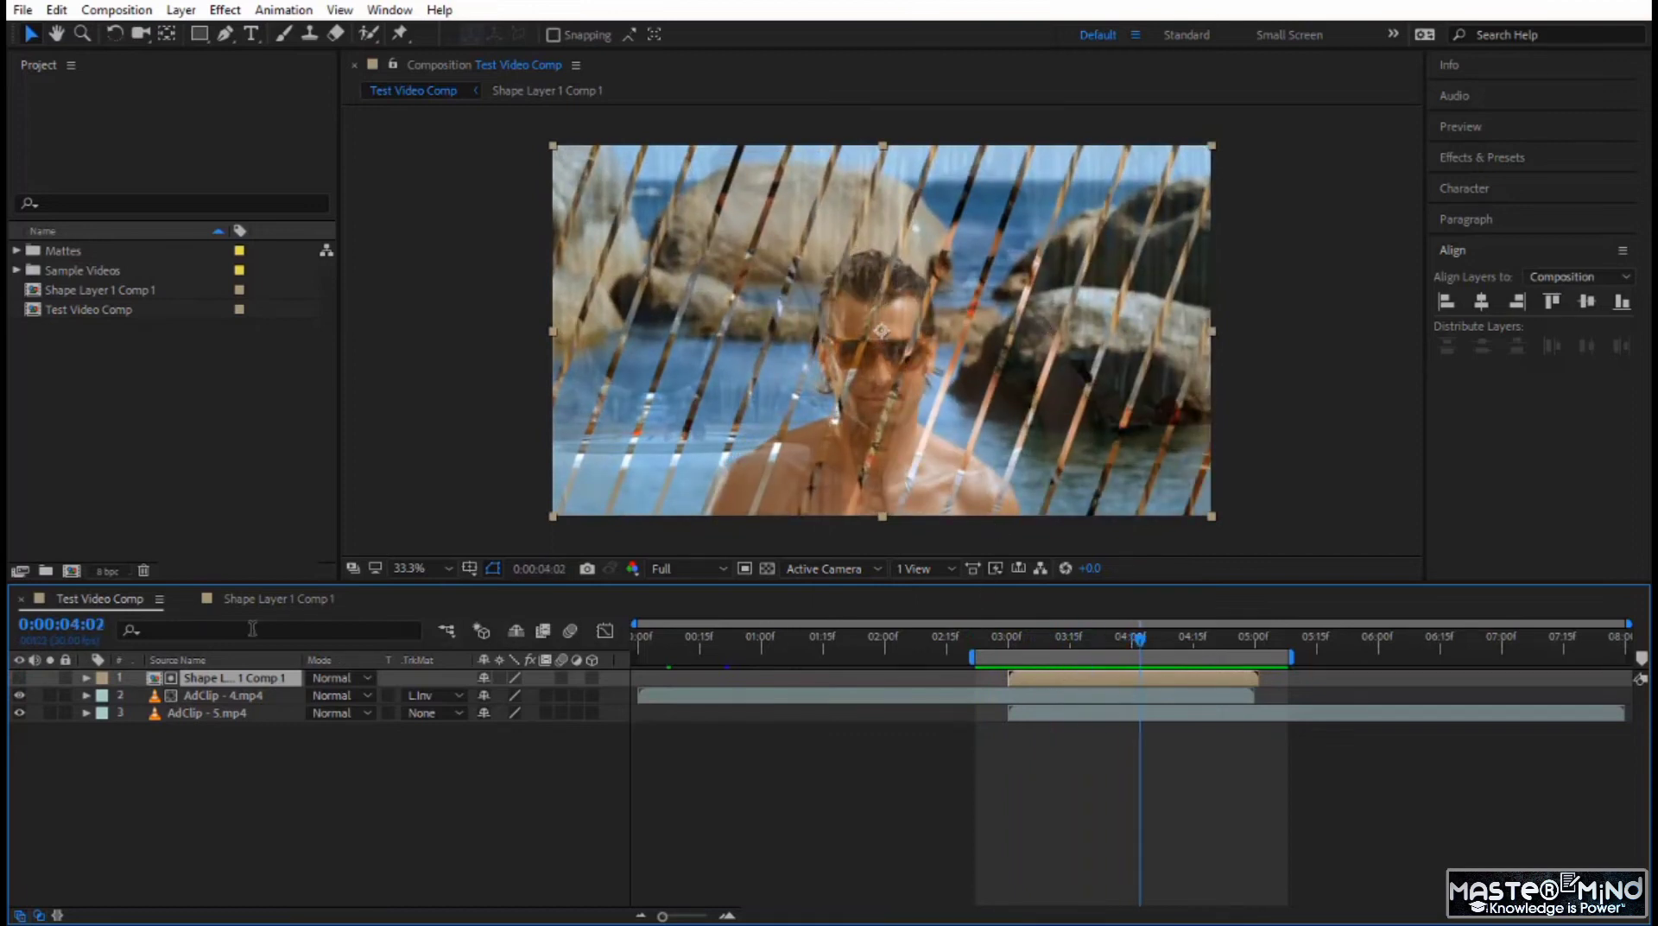
In Shape Layer 1 Comp 1, set the Repeater's Start Opacity to 0% and check the fade in Test Video Comp.
{"action": "left_click", "coordinate": [285, 599]}
{"action": "scroll", "coordinate": [289, 826], "scroll_direction": "down", "scroll_amount": 1}
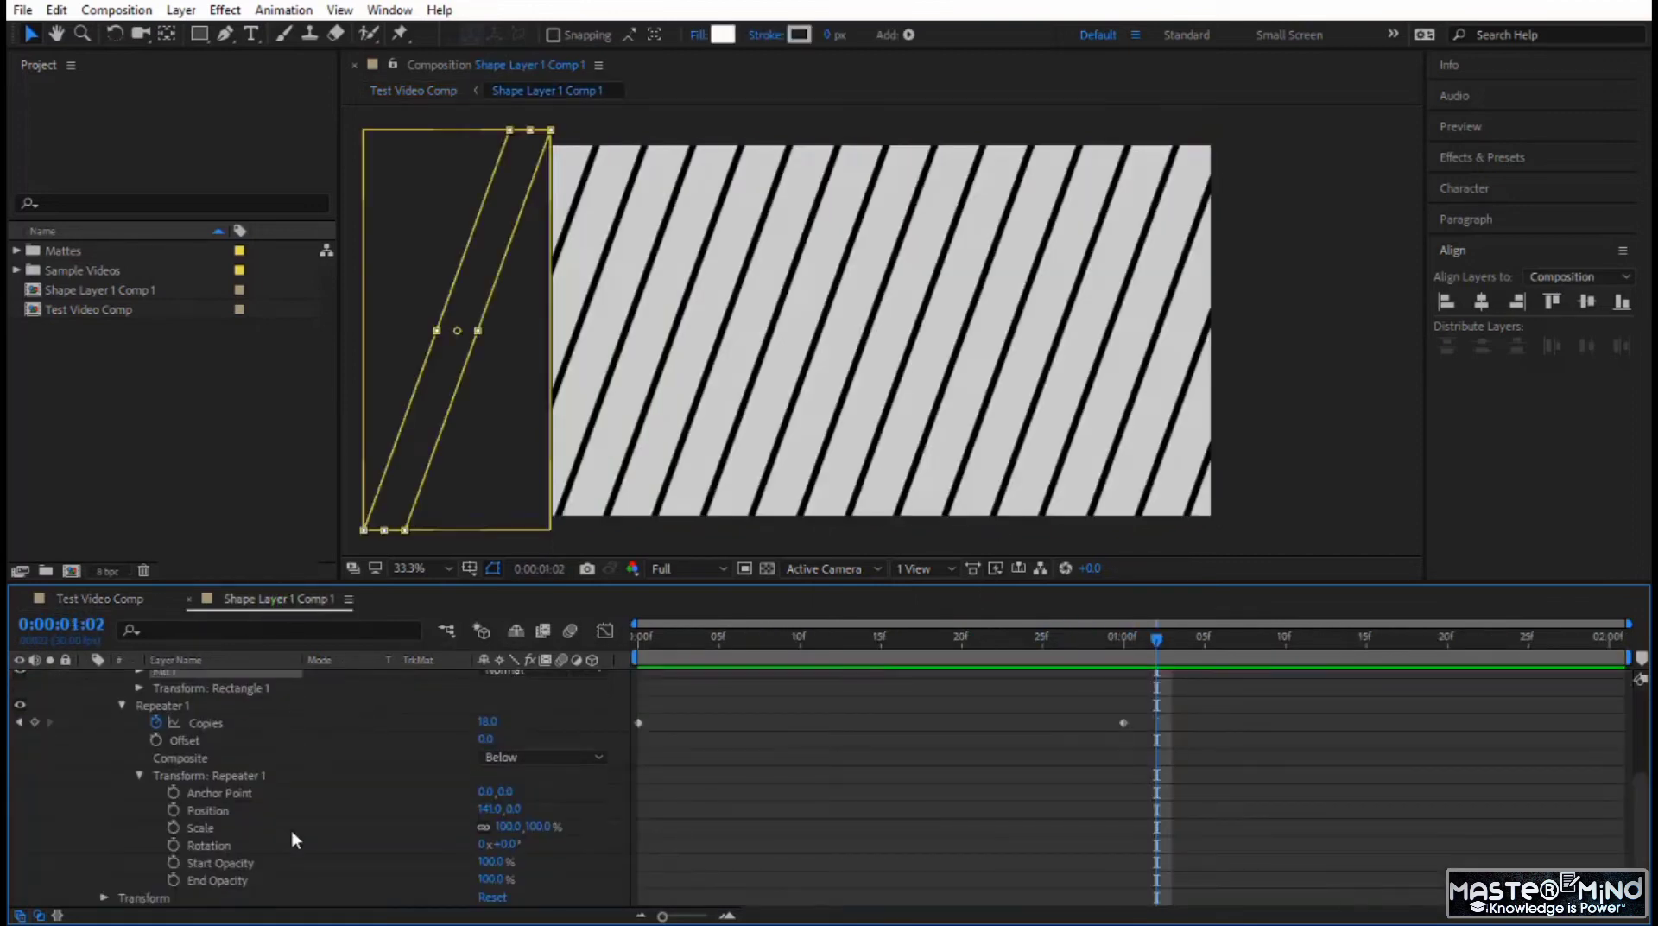
{"action": "left_click", "coordinate": [496, 861]}
{"action": "type", "text": "0"}
{"action": "key", "text": "Return"}
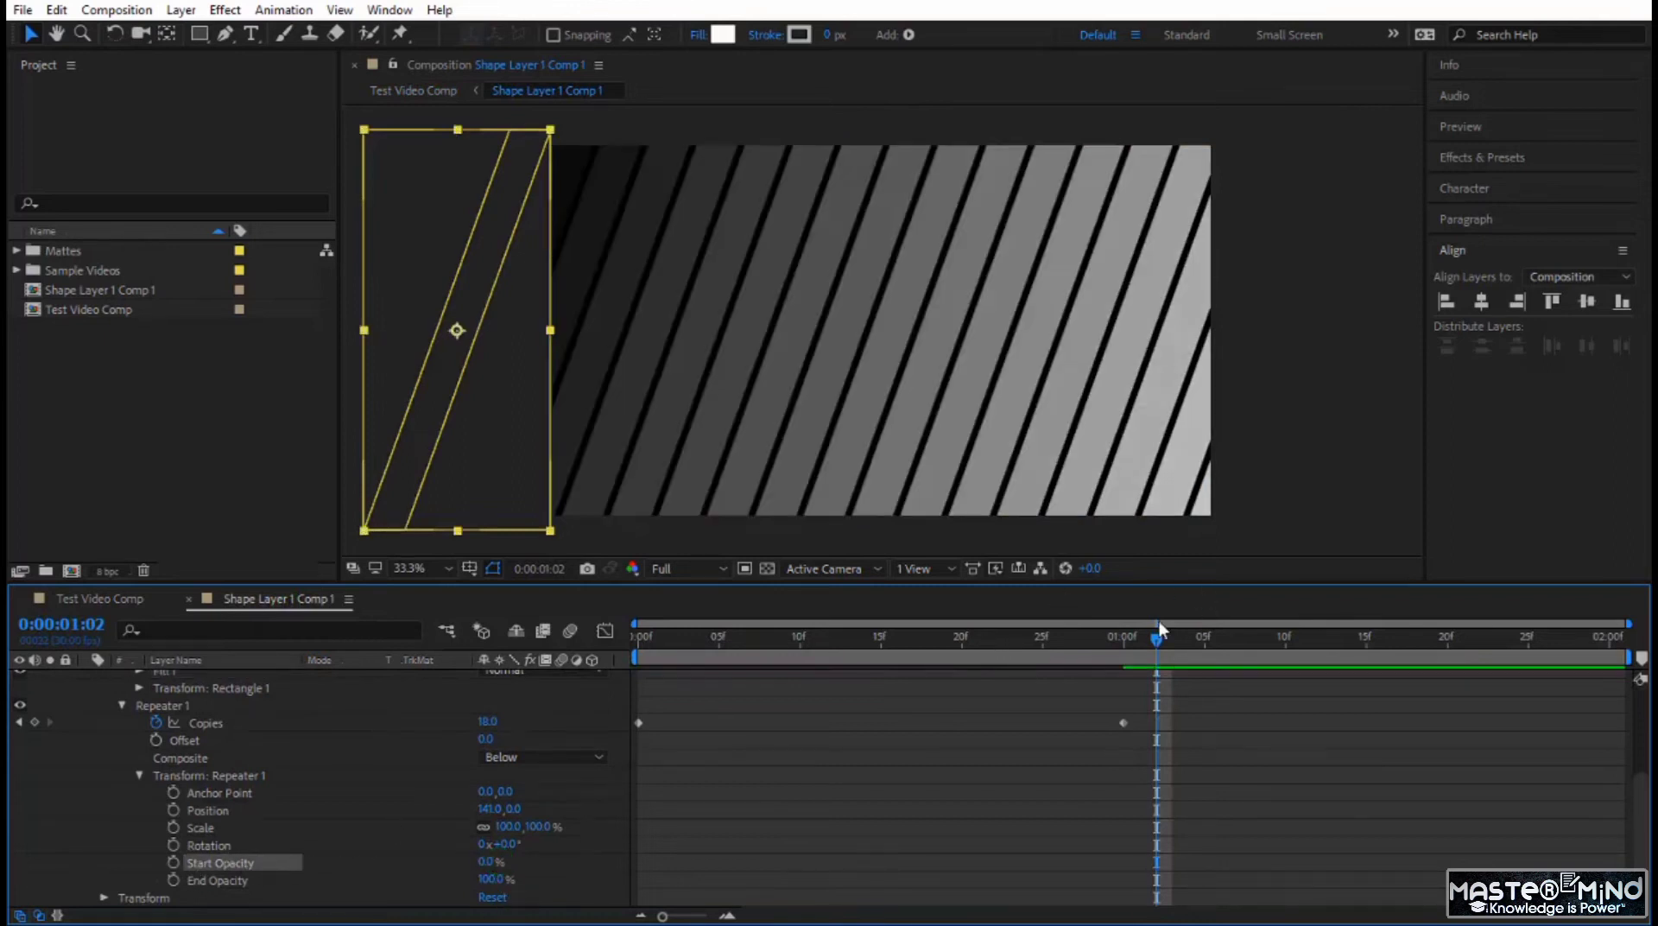
{"action": "left_click_drag", "start_coordinate": [1153, 641], "coordinate": [1139, 748]}
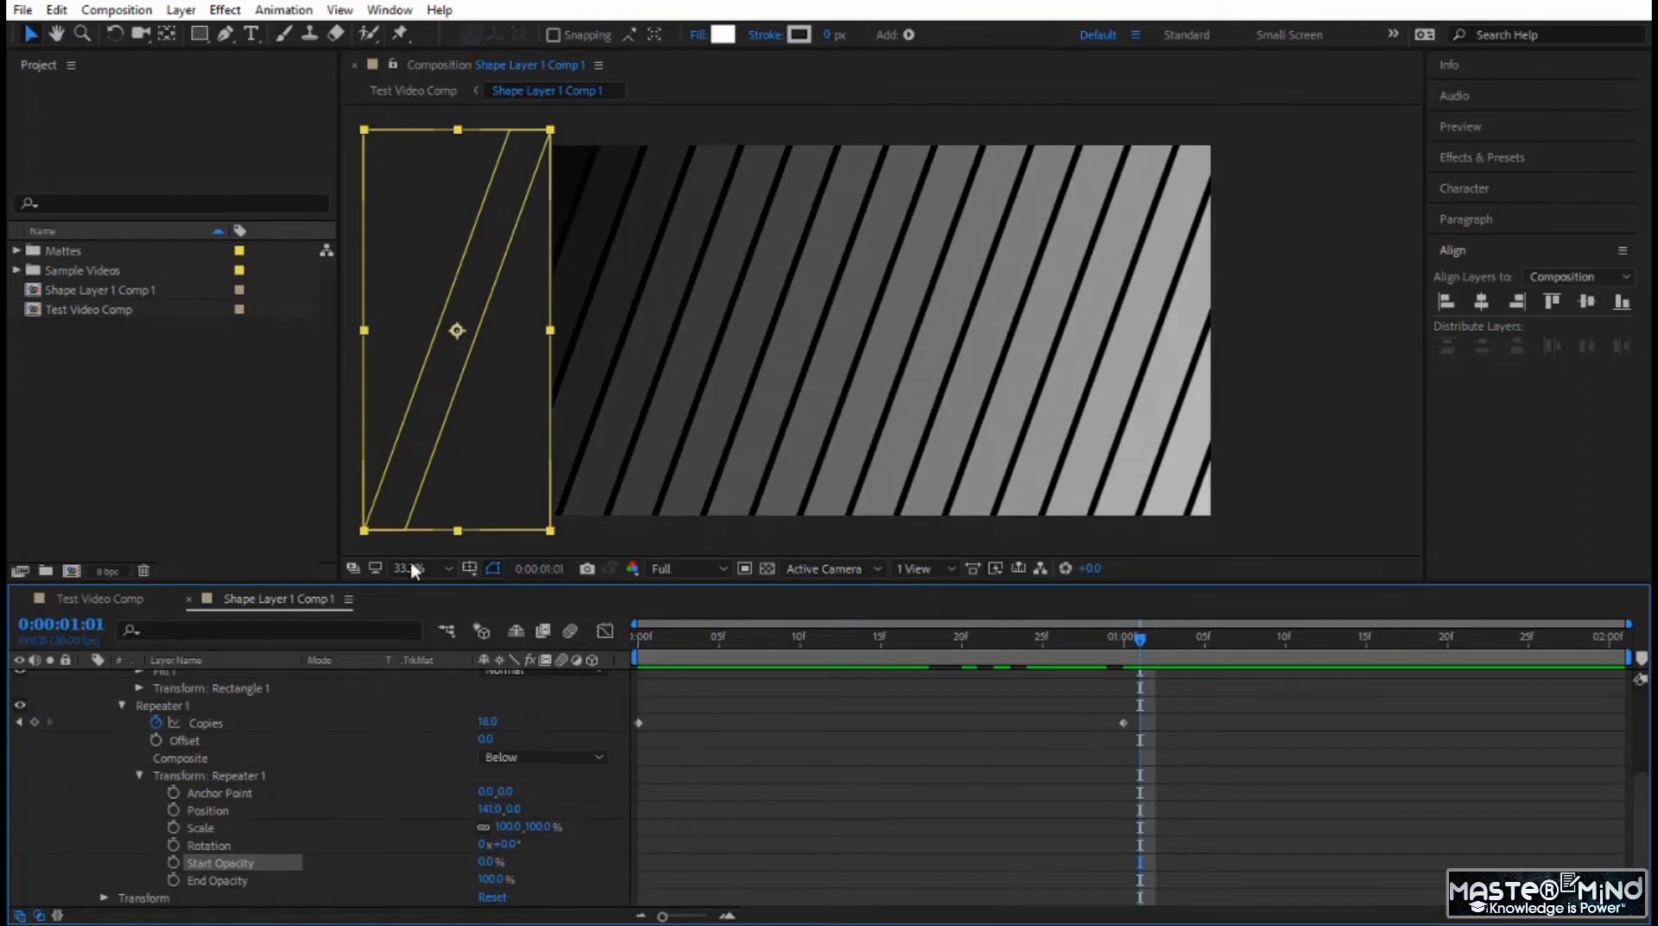
{"action": "left_click", "coordinate": [105, 596]}
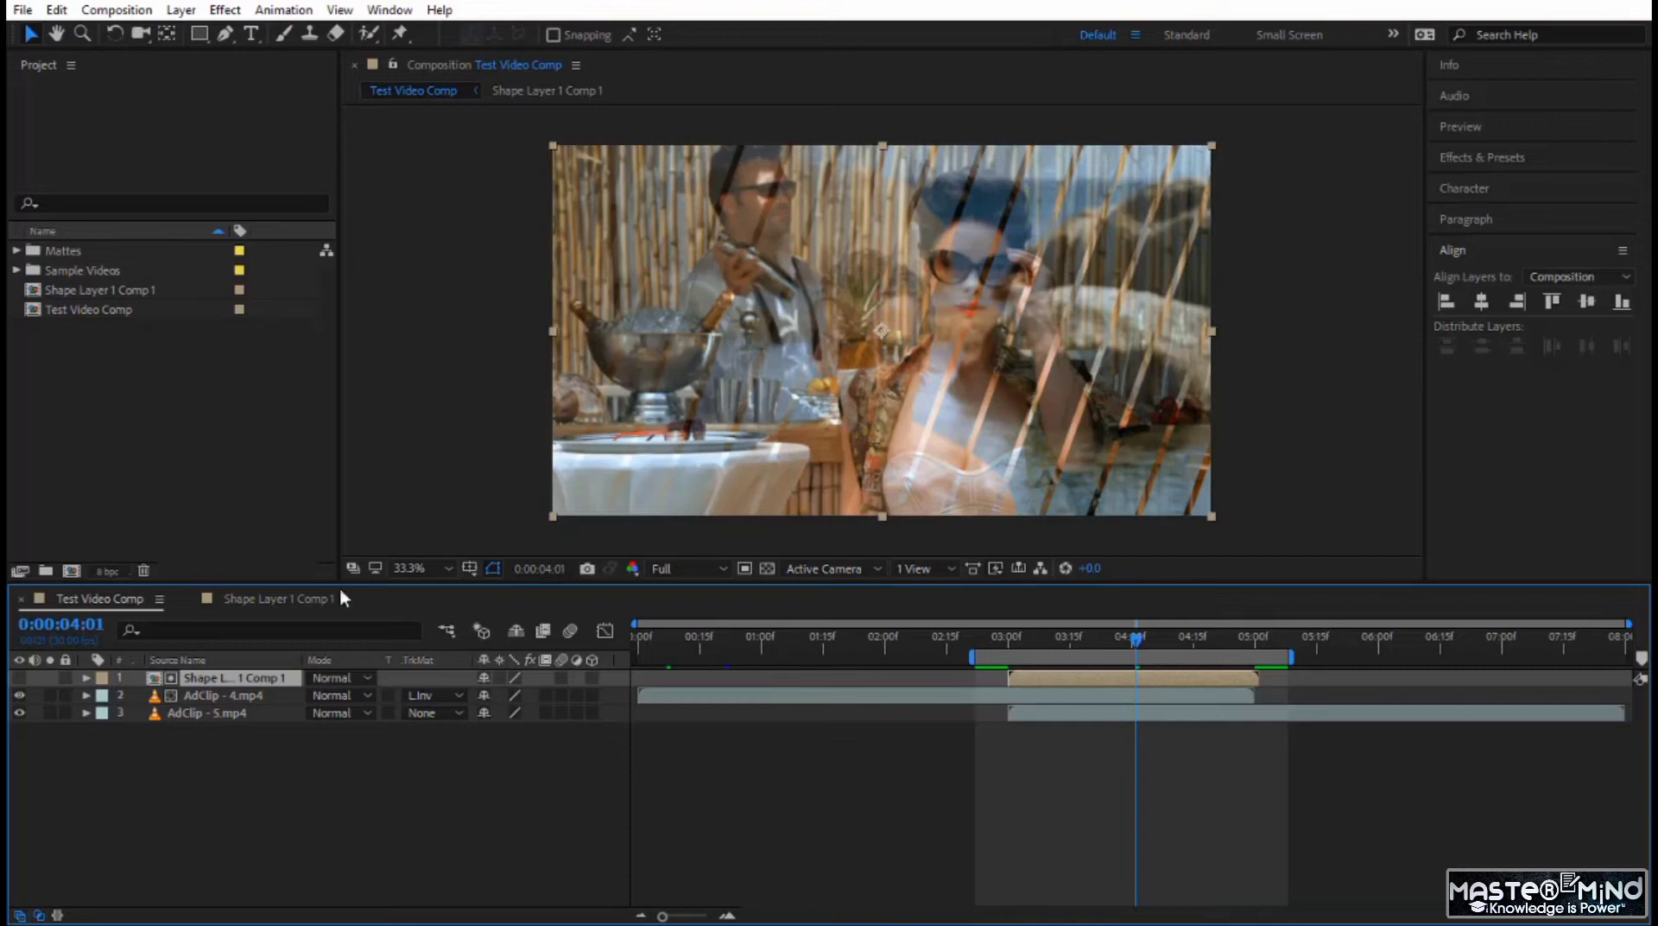
Return to Shape Layer 1 Comp 1, collapse Shape Layer 1's properties and duplicate the layer.
{"action": "left_click", "coordinate": [276, 596]}
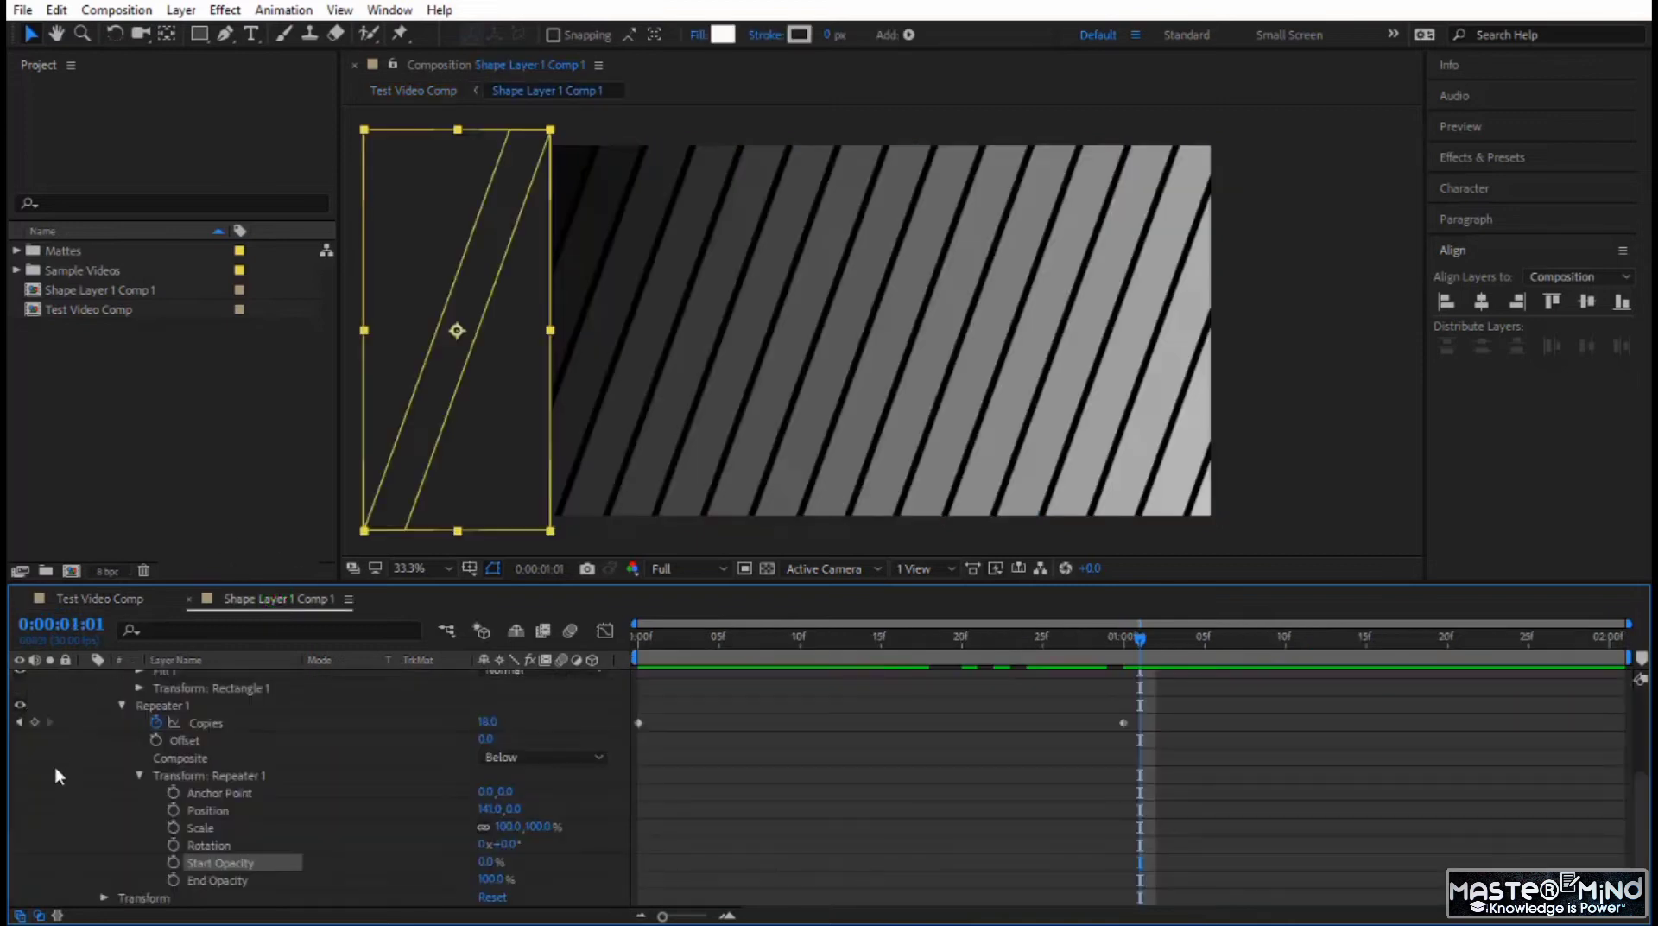
{"action": "scroll", "coordinate": [75, 691], "scroll_direction": "up", "scroll_amount": 4}
{"action": "left_click", "coordinate": [86, 678]}
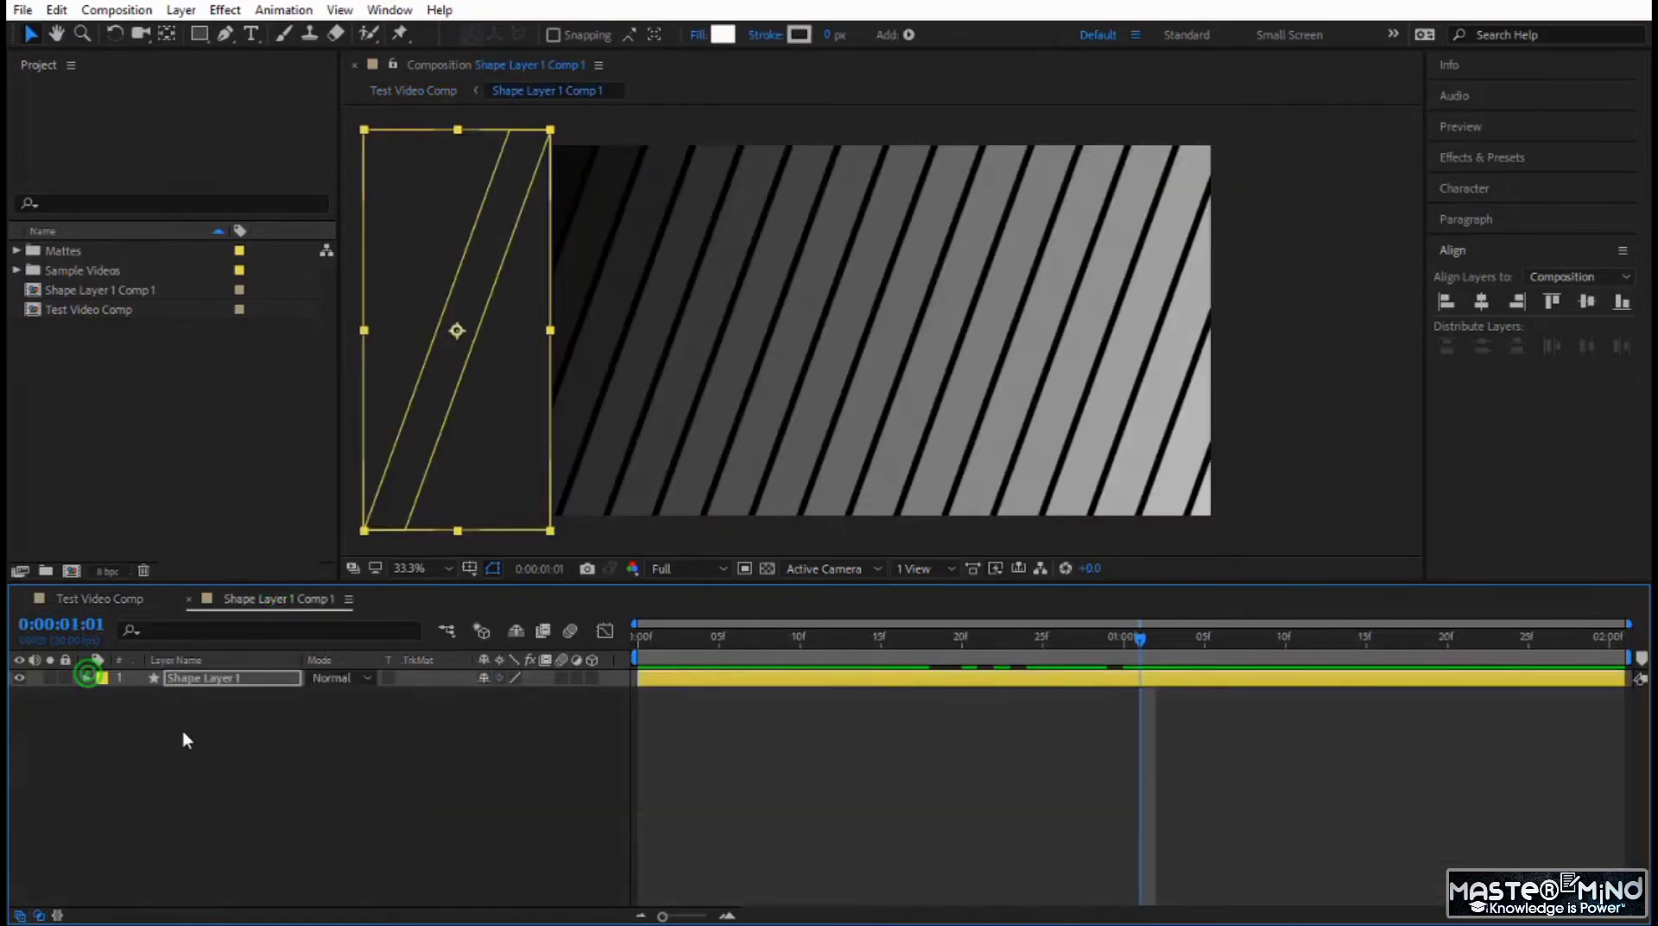
{"action": "left_click", "coordinate": [211, 678]}
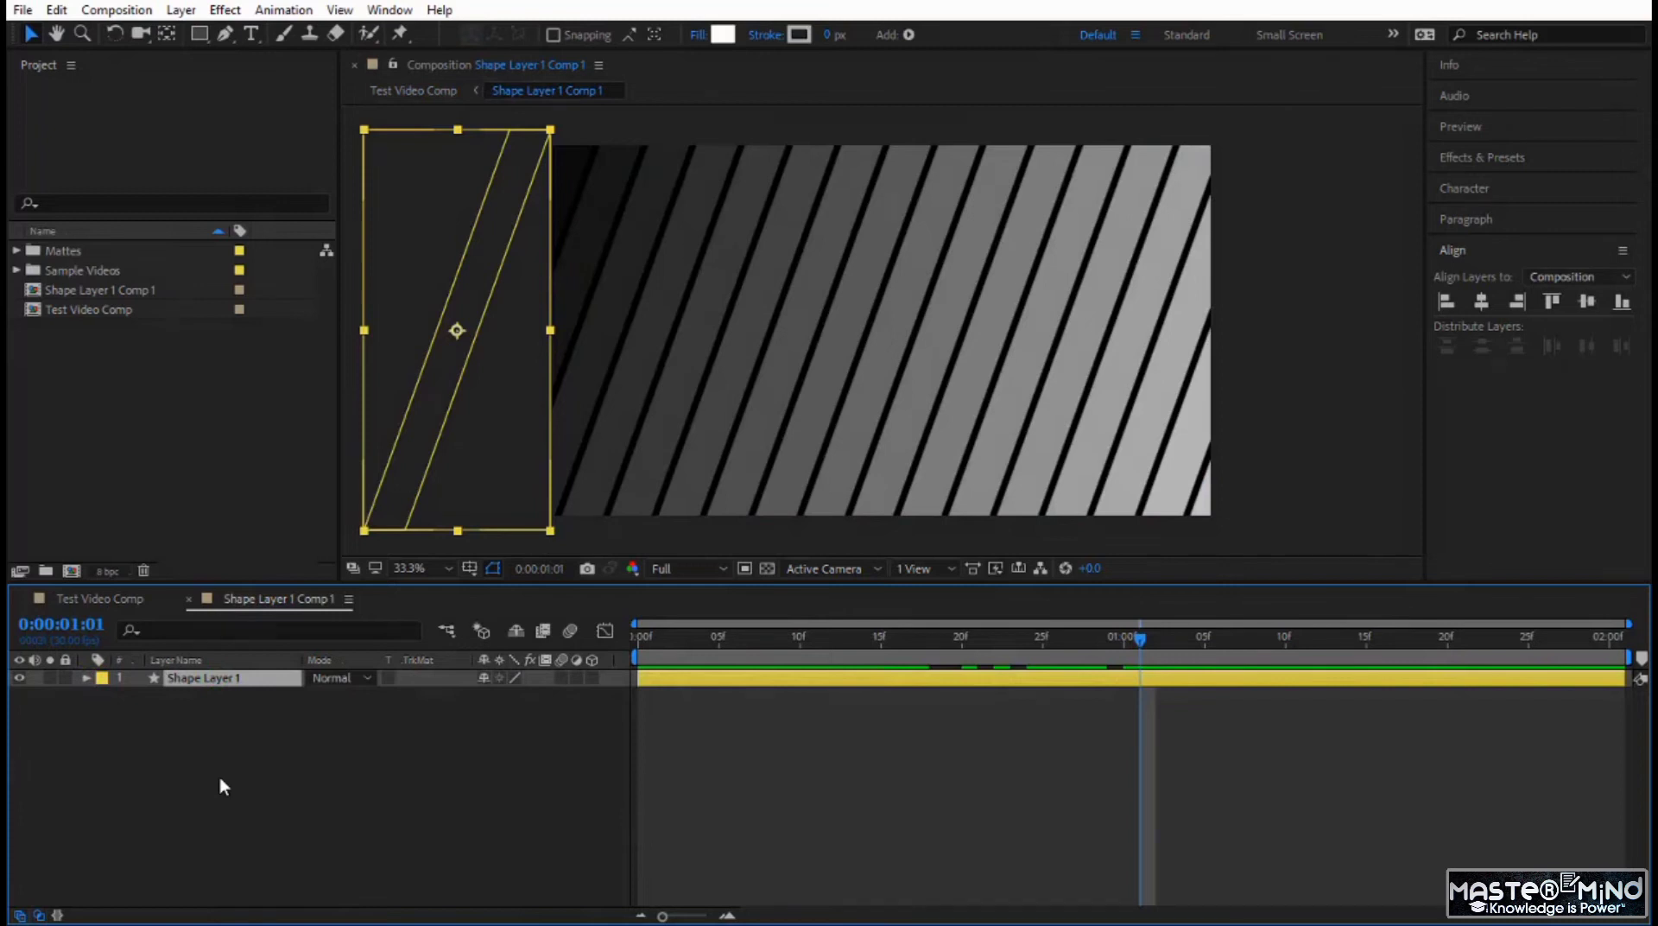
{"action": "key", "text": "ctrl+d"}
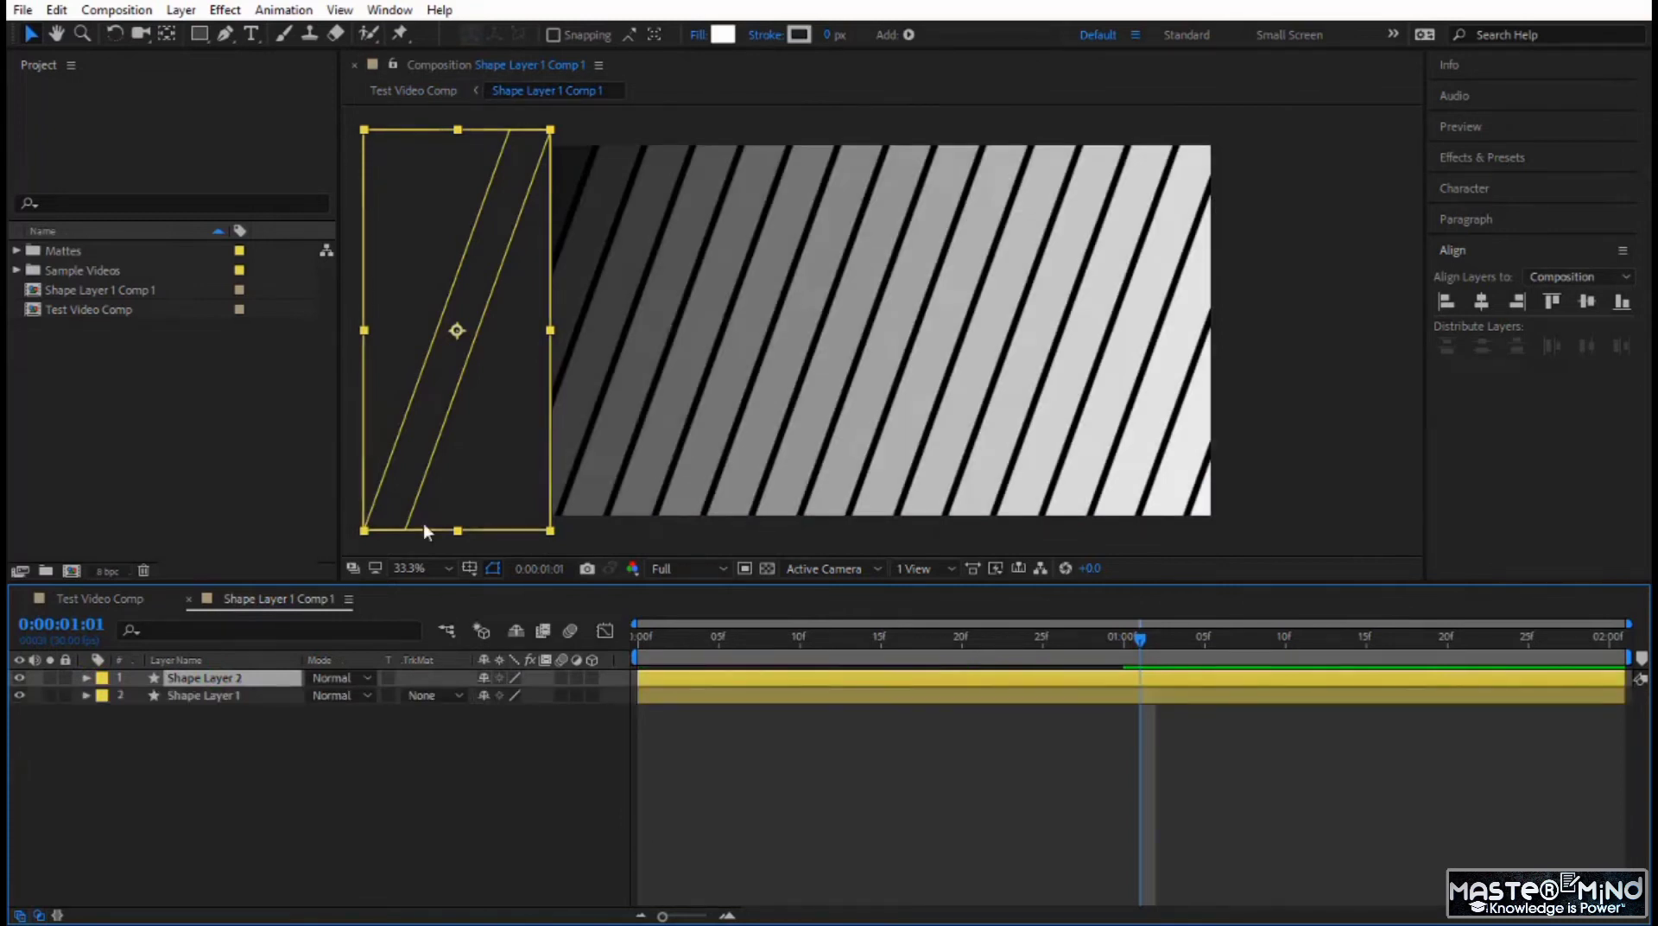
Keep Shape Layer 2's fill colour FFFFFF, set its fill opacity to 100%, and preview the animation.
{"action": "left_click", "coordinate": [722, 35]}
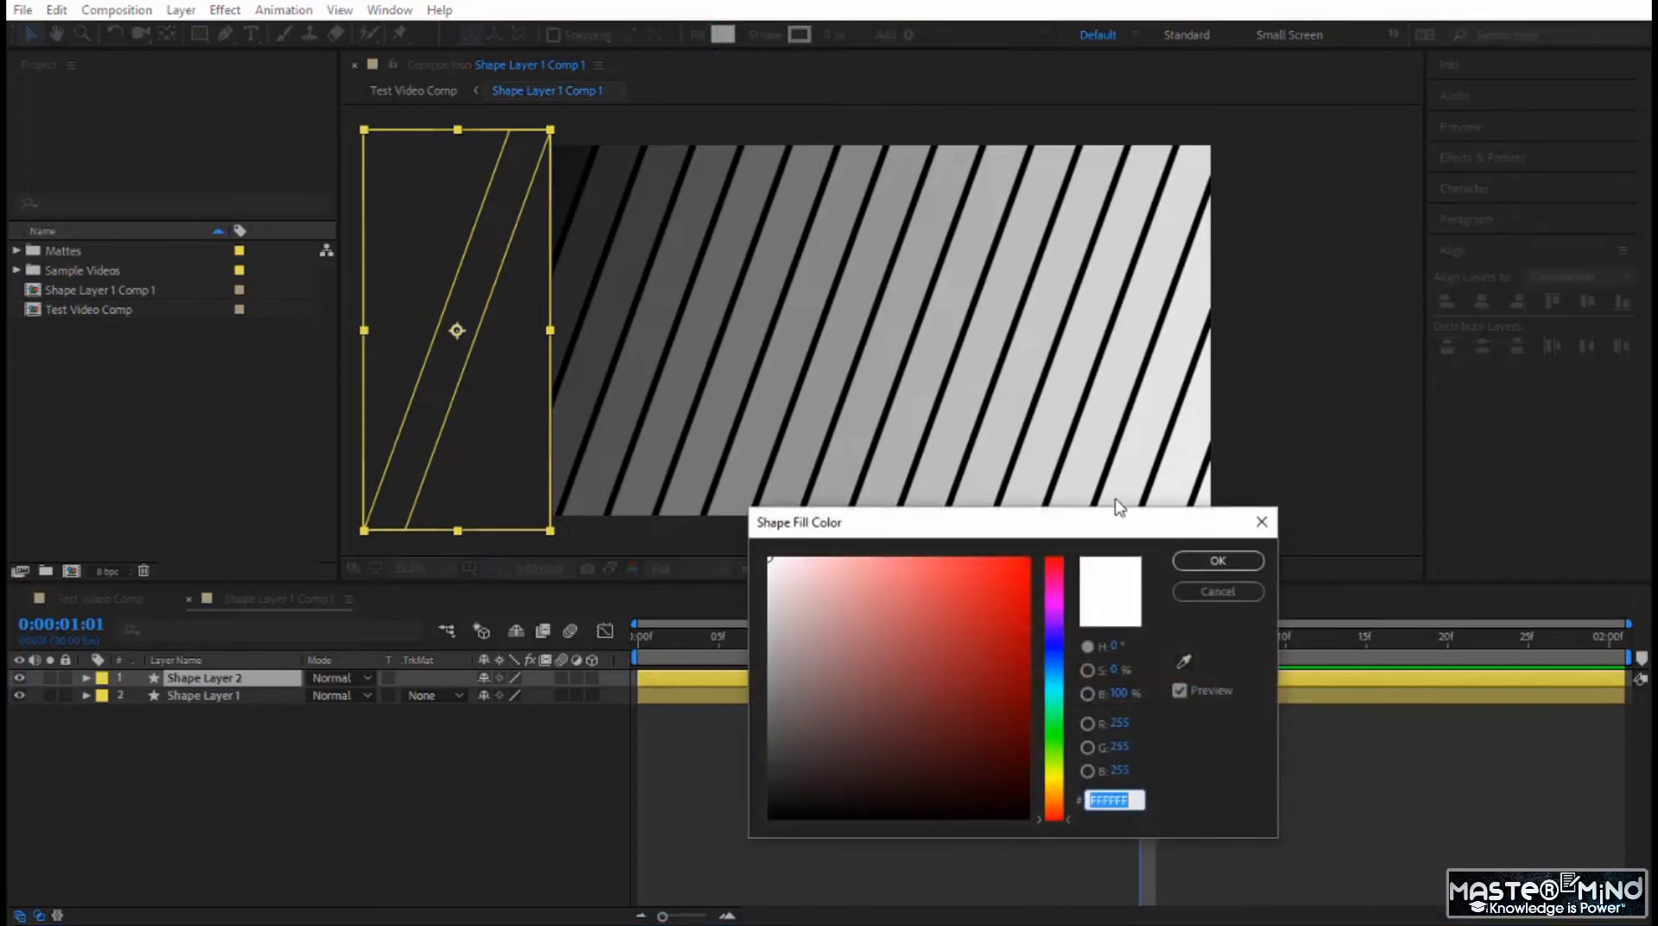
{"action": "left_click", "coordinate": [1218, 561]}
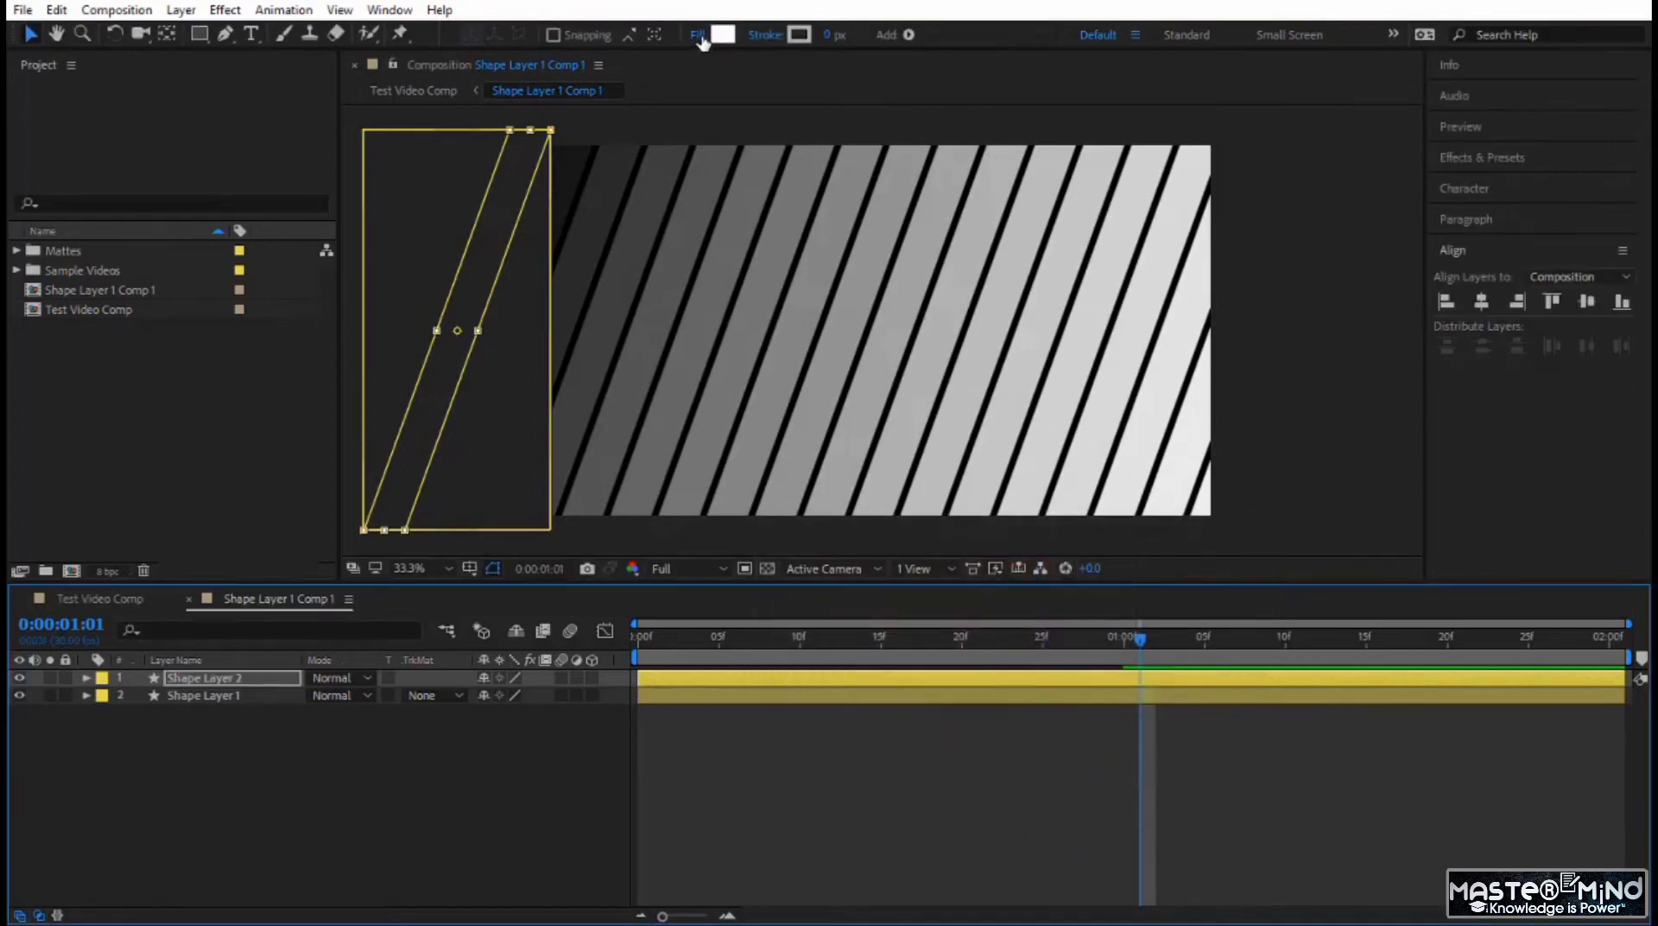
{"action": "left_click", "coordinate": [699, 34]}
{"action": "left_click_drag", "start_coordinate": [992, 571], "coordinate": [1201, 577]}
{"action": "left_click", "coordinate": [891, 647]}
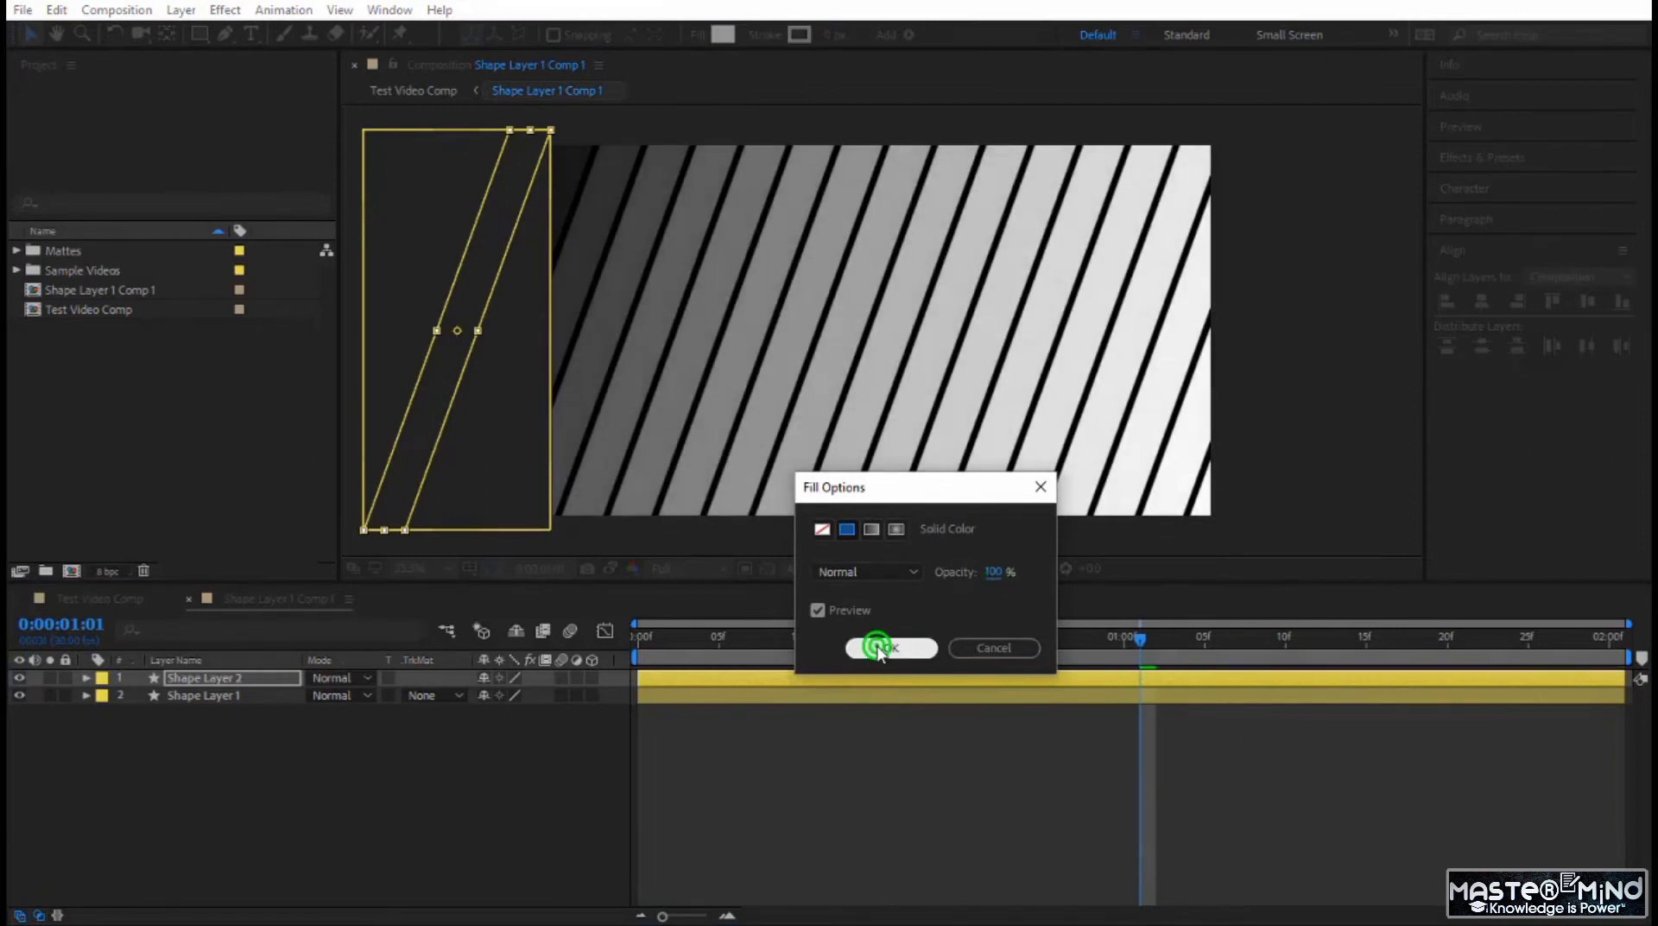
{"action": "left_click", "coordinate": [671, 635]}
{"action": "key", "text": "space"}
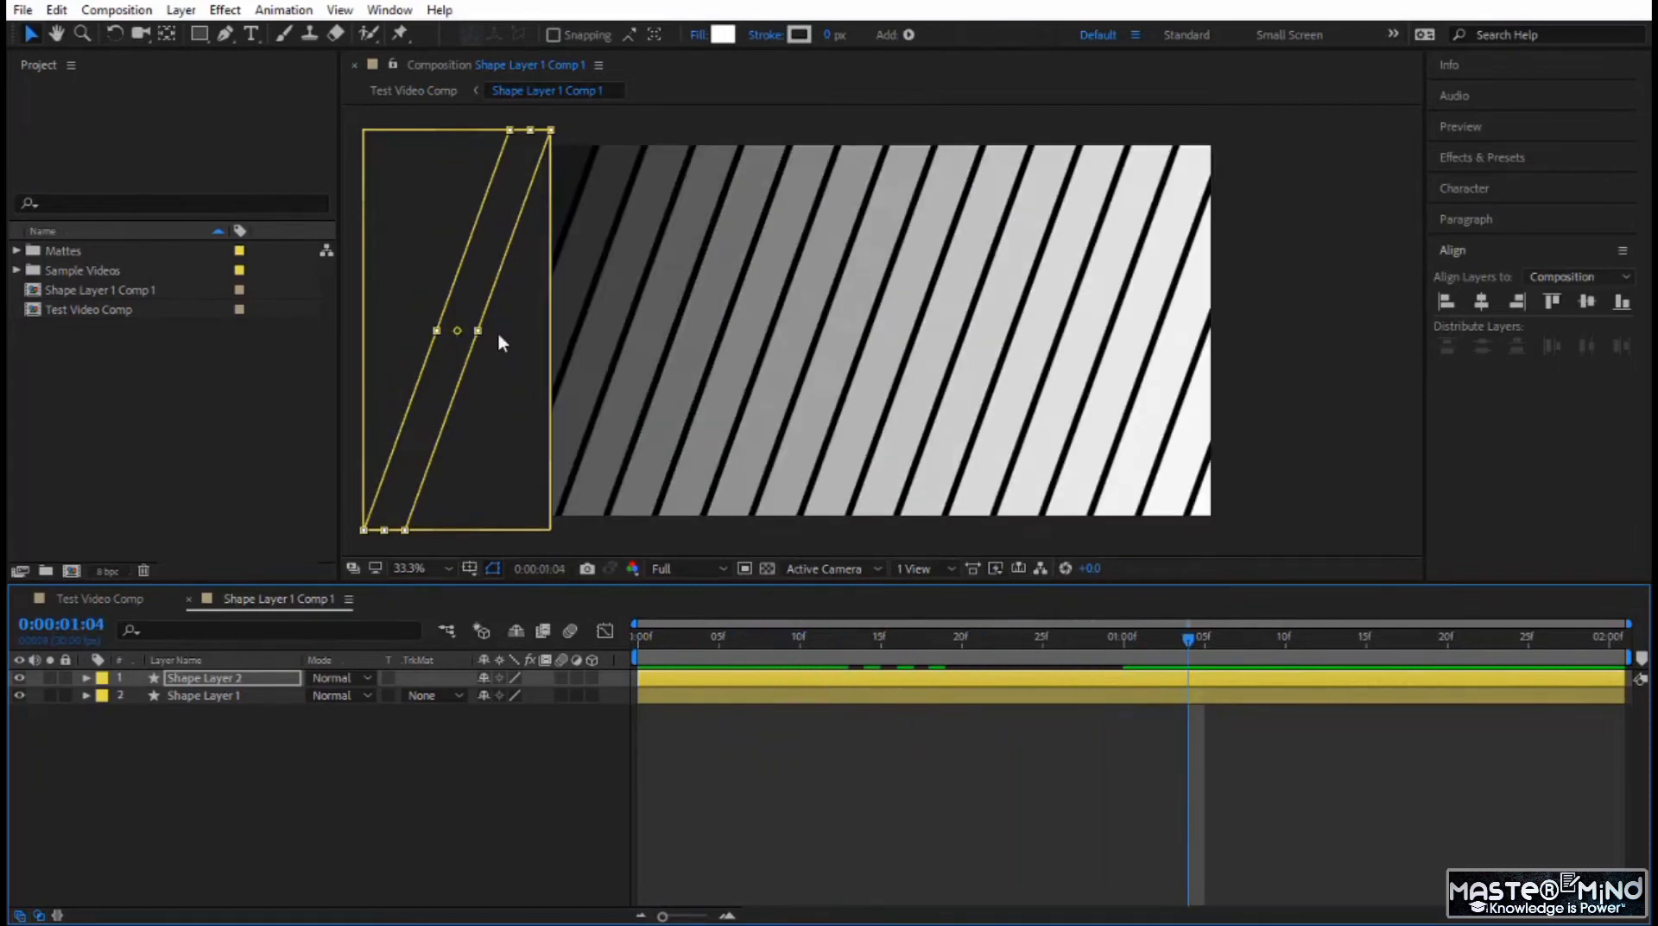
Set the Start Opacity of Shape Layer 2's Repeater to 100% and scrub through the stripes.
{"action": "left_click", "coordinate": [83, 677]}
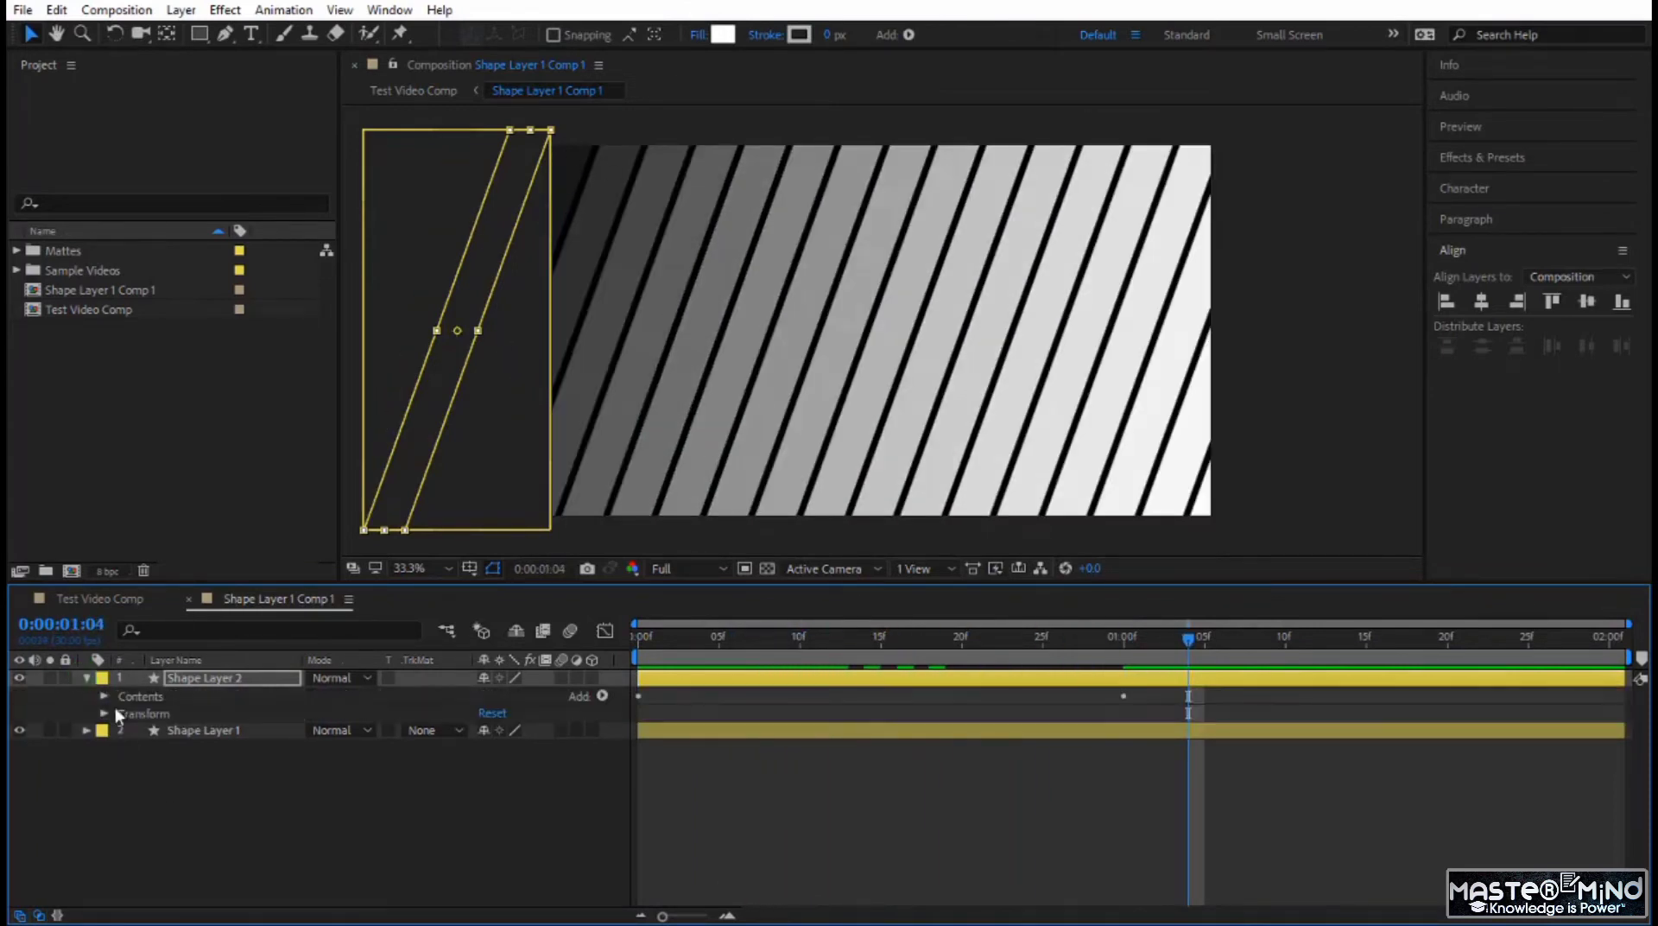
{"action": "left_click", "coordinate": [104, 695]}
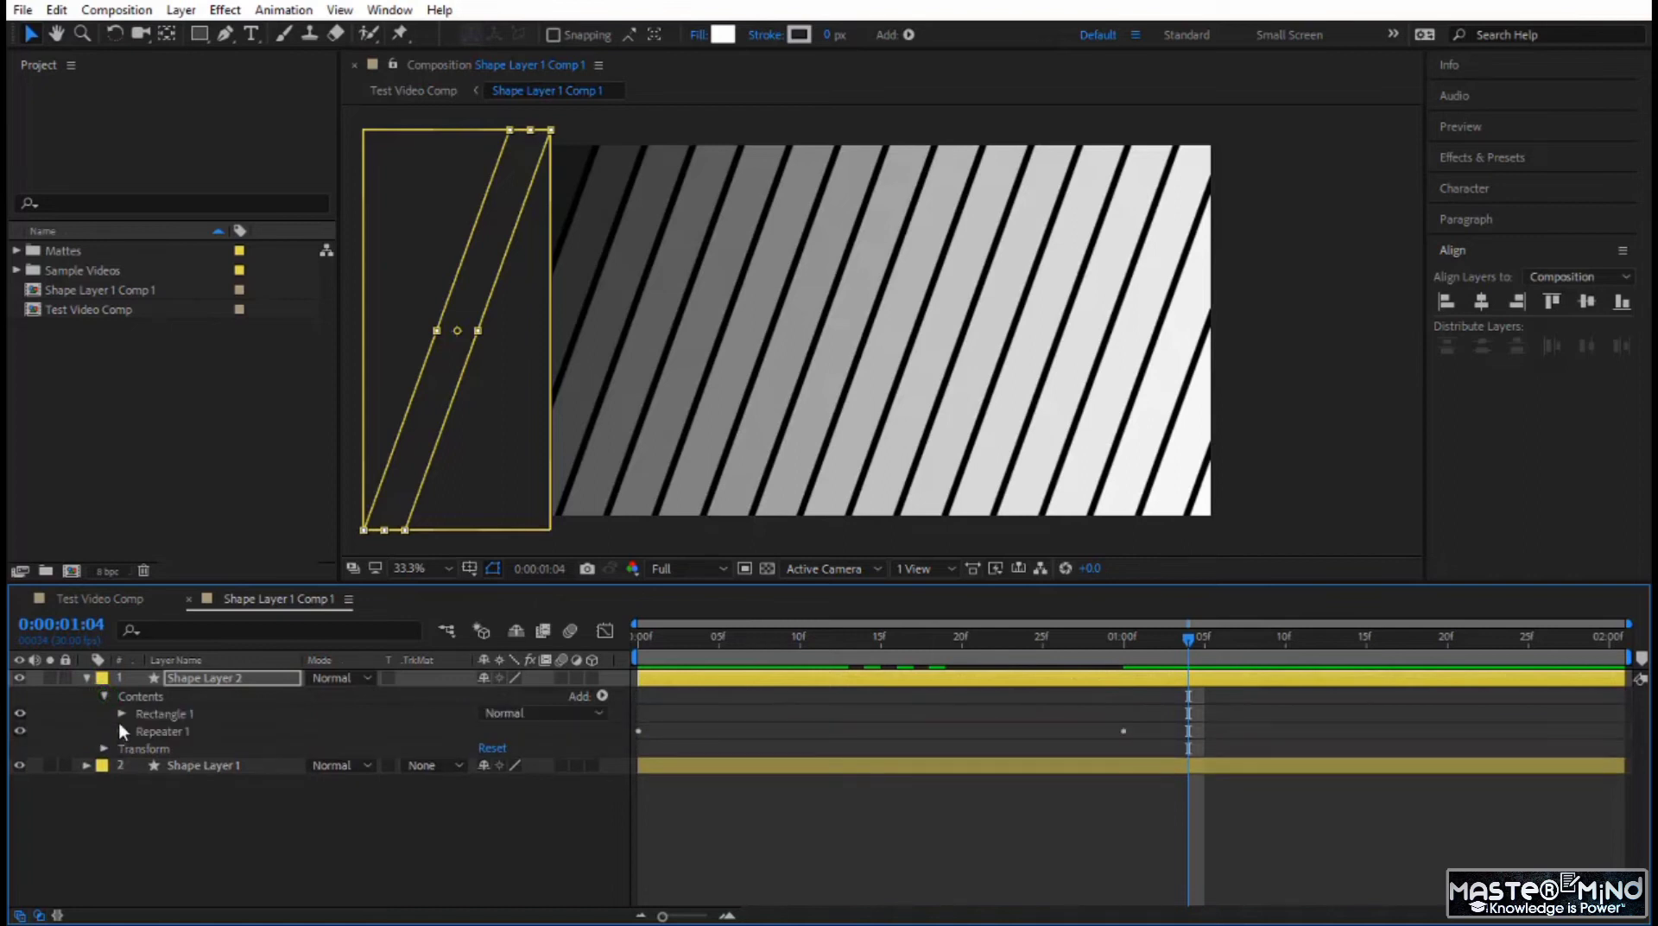
{"action": "left_click", "coordinate": [122, 731]}
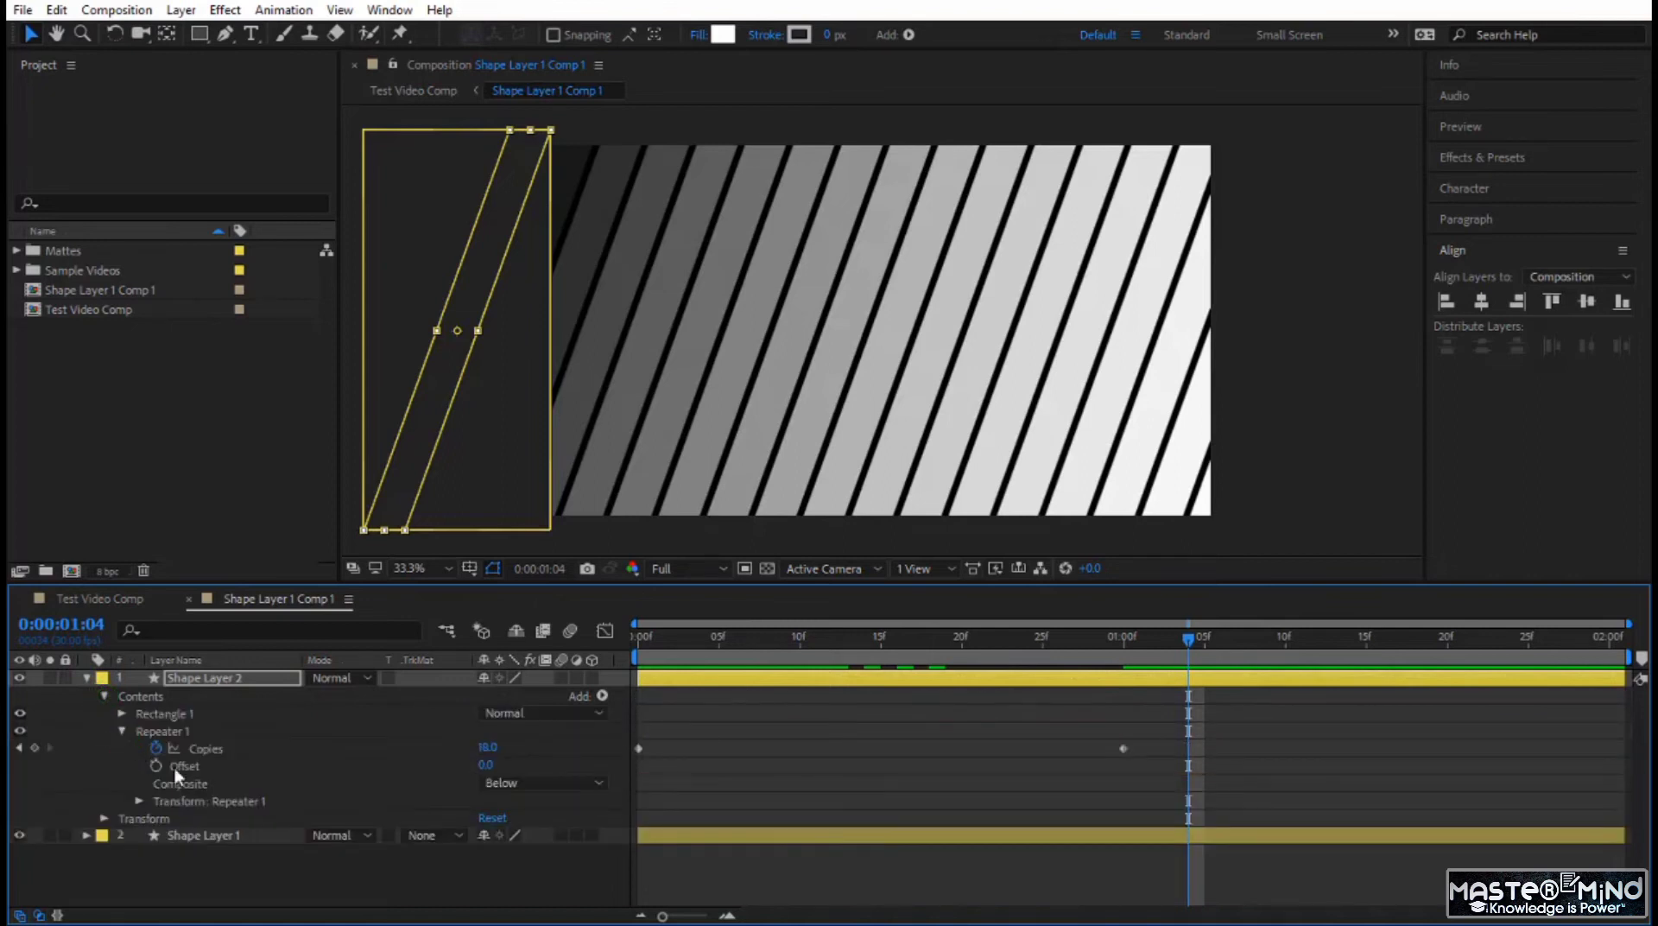
{"action": "left_click", "coordinate": [138, 801]}
{"action": "left_click_drag", "start_coordinate": [484, 881], "coordinate": [691, 892]}
{"action": "left_click_drag", "start_coordinate": [1187, 640], "coordinate": [84, 672]}
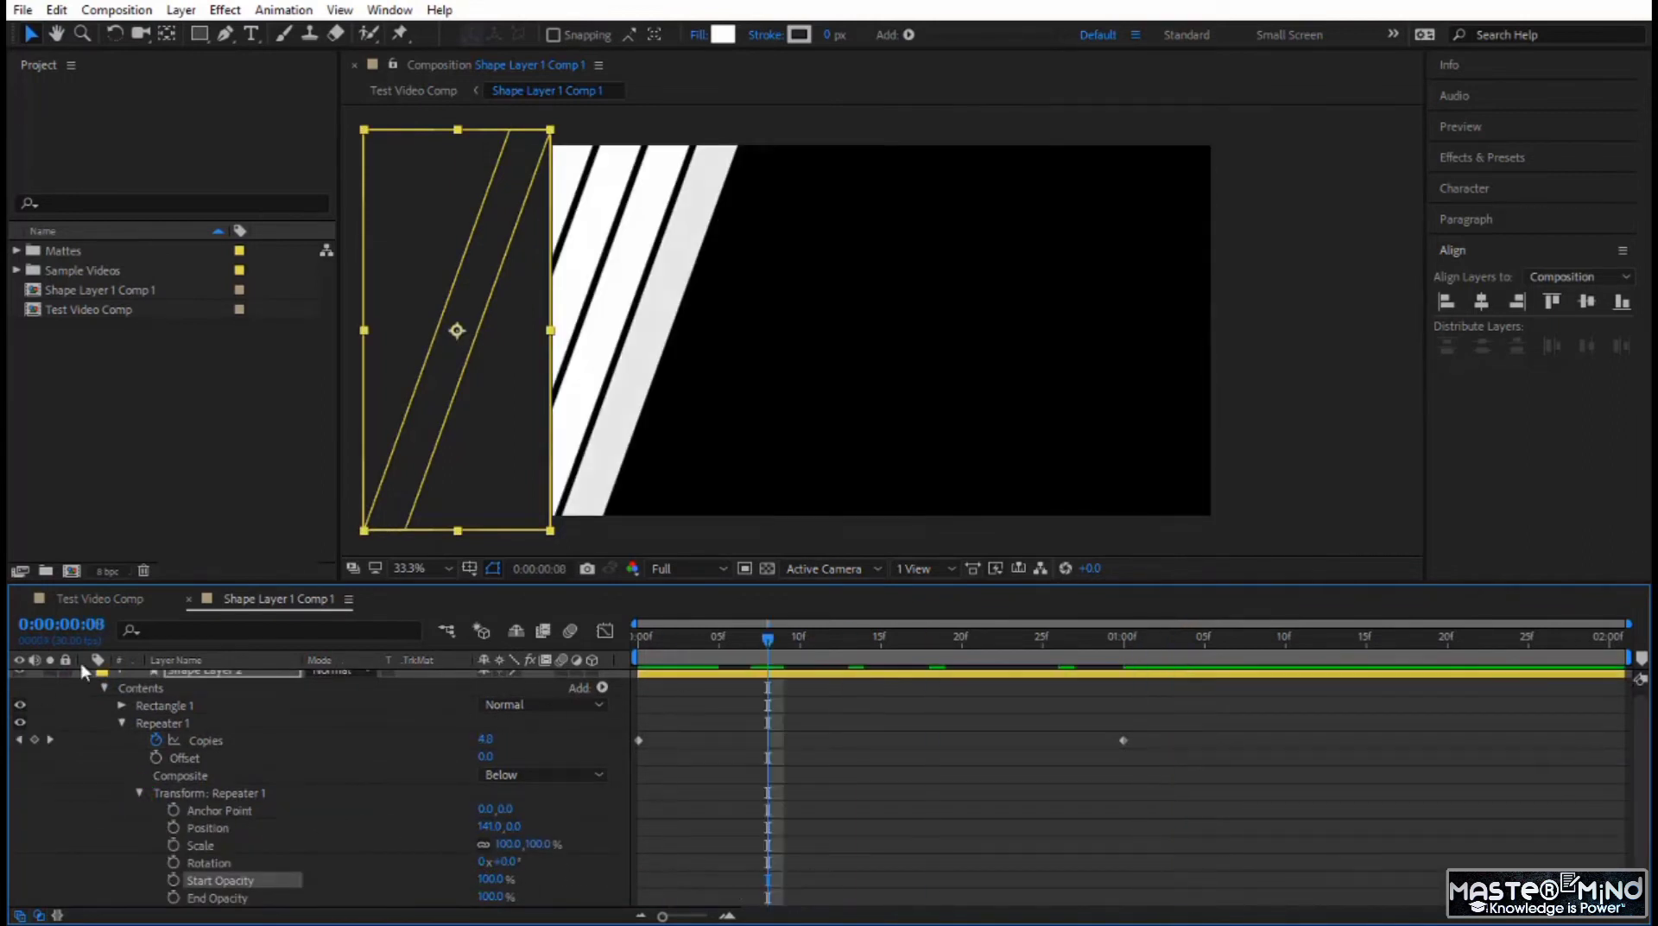
Reveal both layers' keyframes and shift Shape Layer 2's two Copies keyframes so the first sits at 0:00:01:00.
{"action": "scroll", "coordinate": [261, 731], "scroll_direction": "up", "scroll_amount": 1}
{"action": "left_click", "coordinate": [249, 681]}
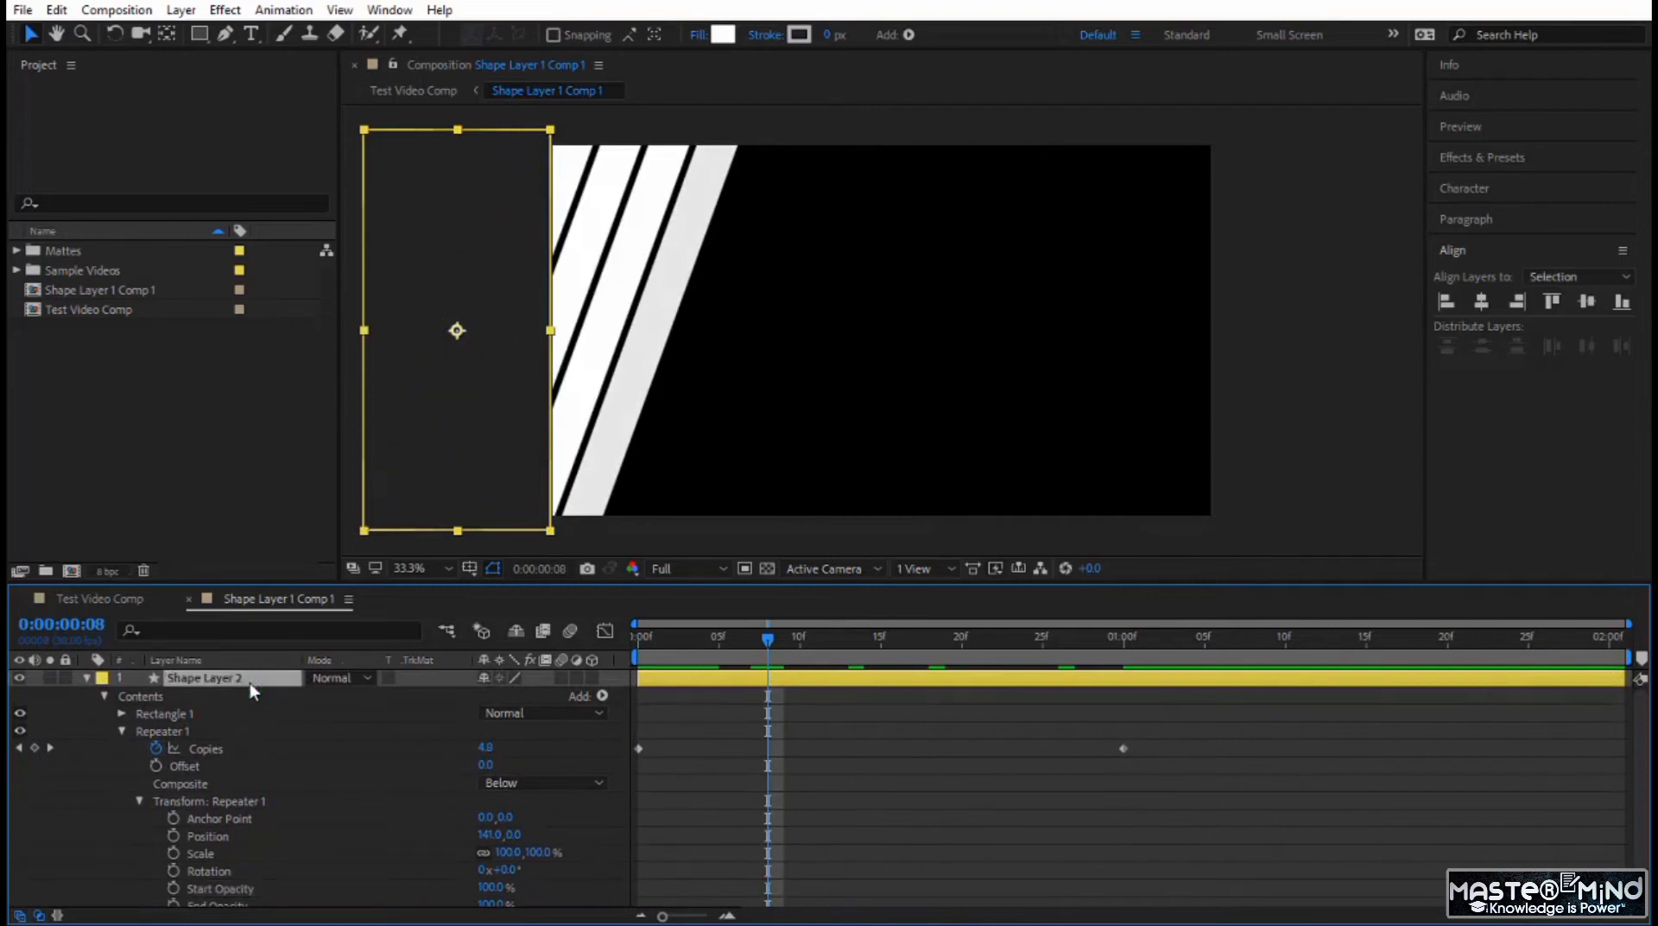
{"action": "key", "text": "ctrl+a"}
{"action": "key", "text": "u"}
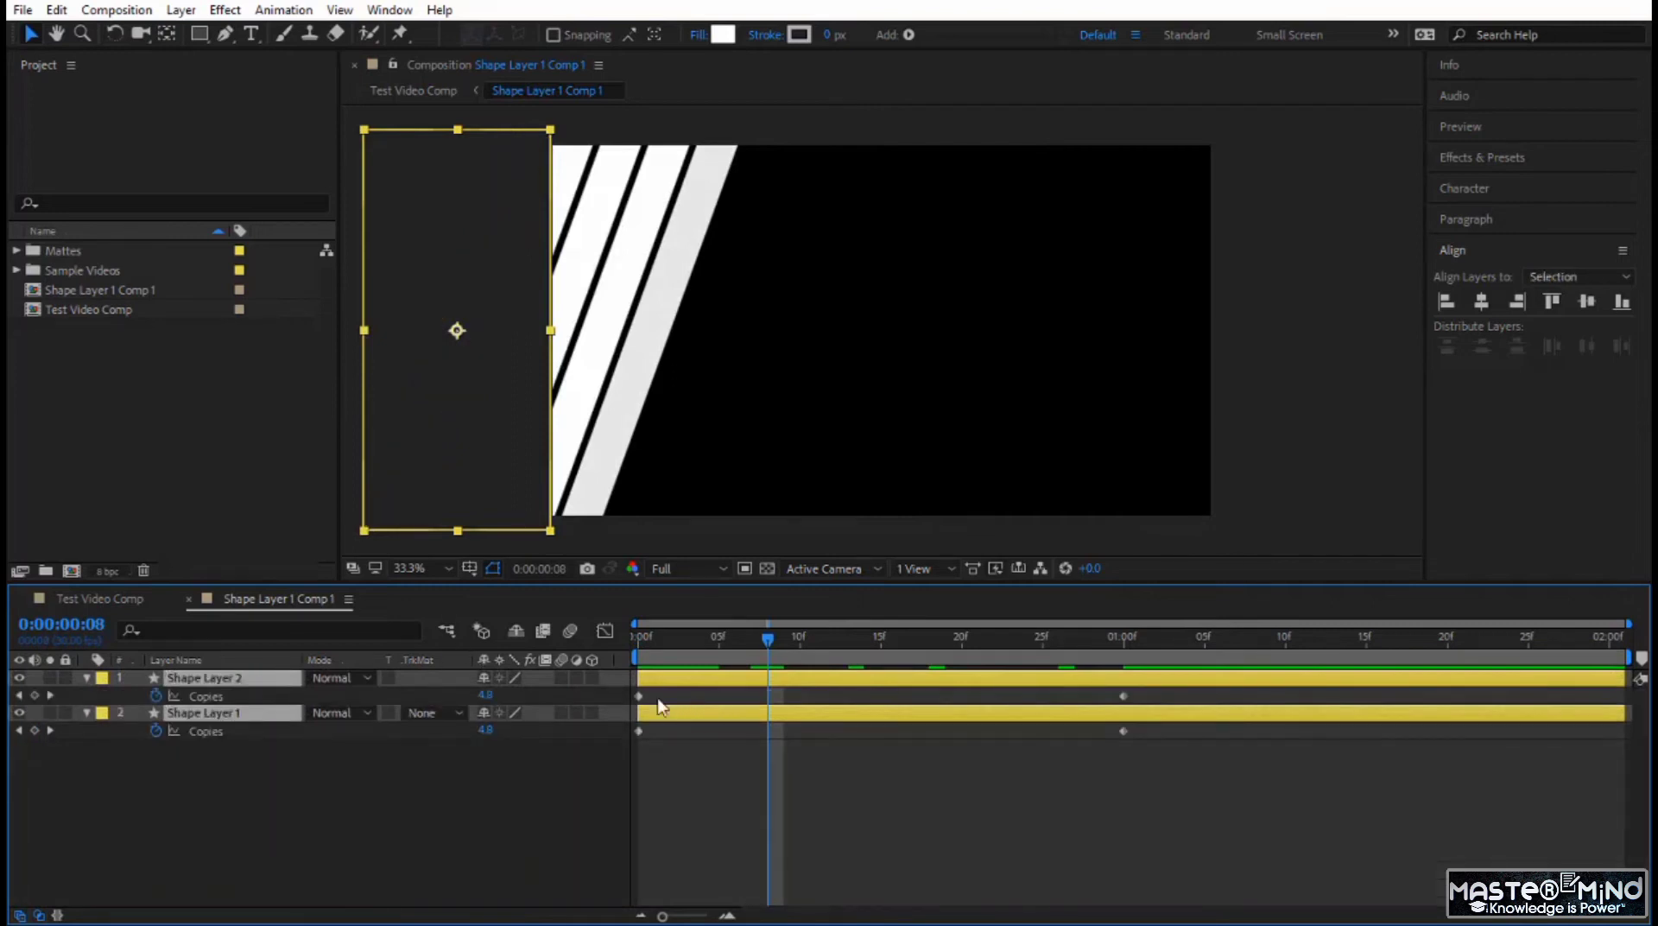
{"action": "left_click", "coordinate": [262, 698]}
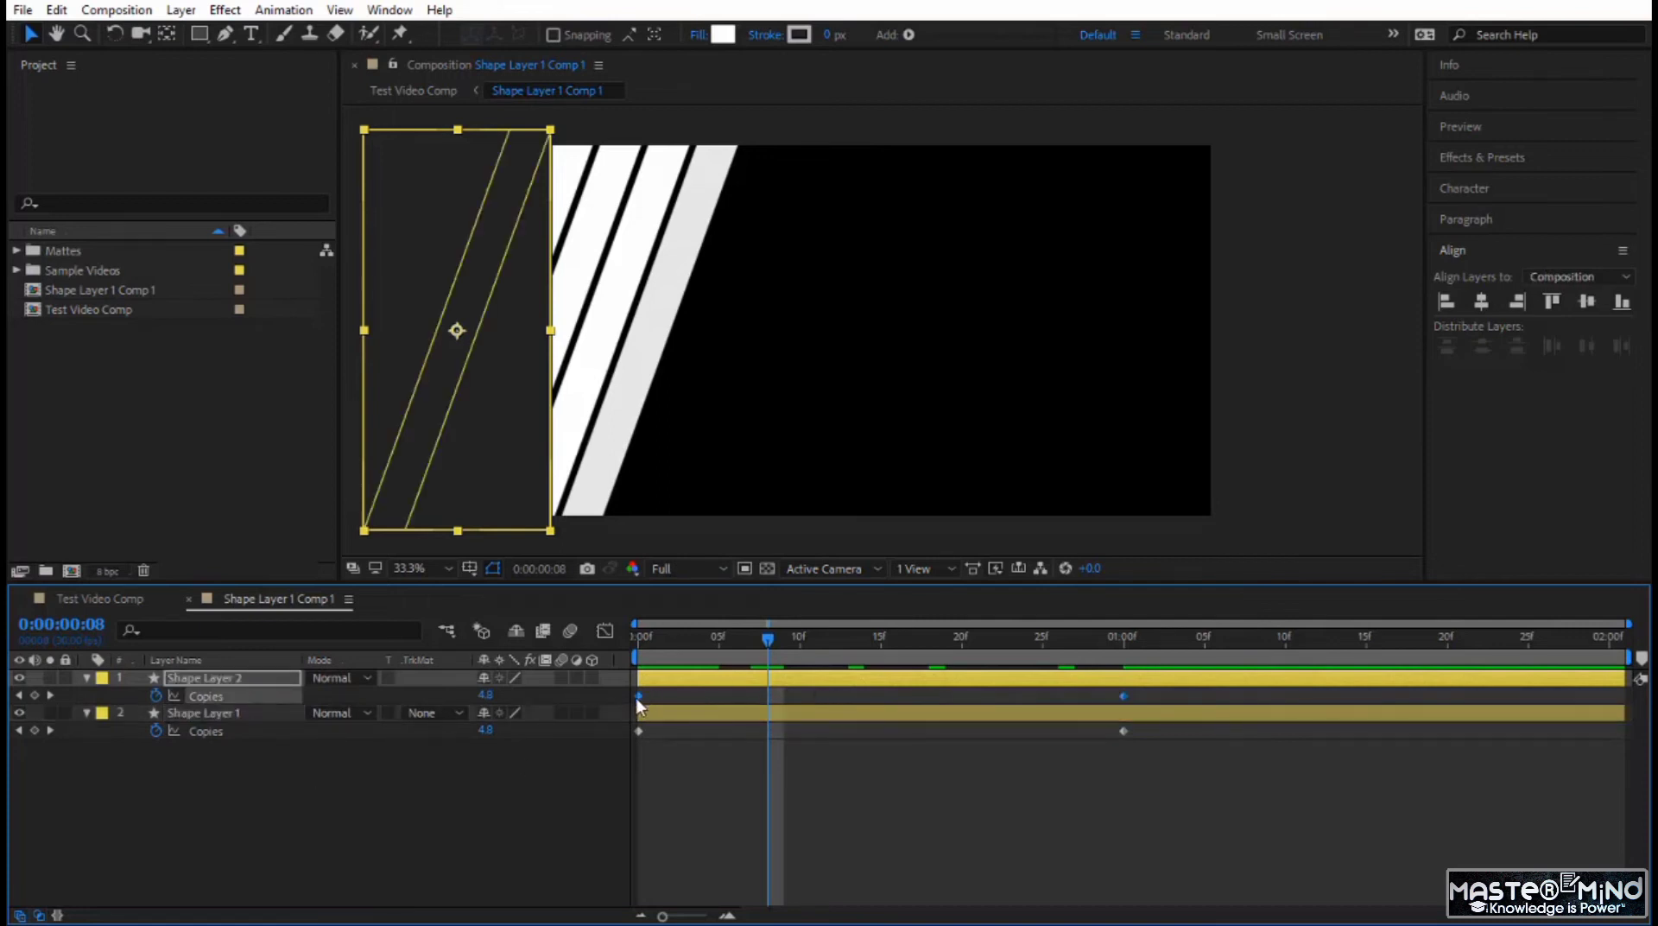
{"action": "left_click_drag", "start_coordinate": [638, 696], "coordinate": [880, 705]}
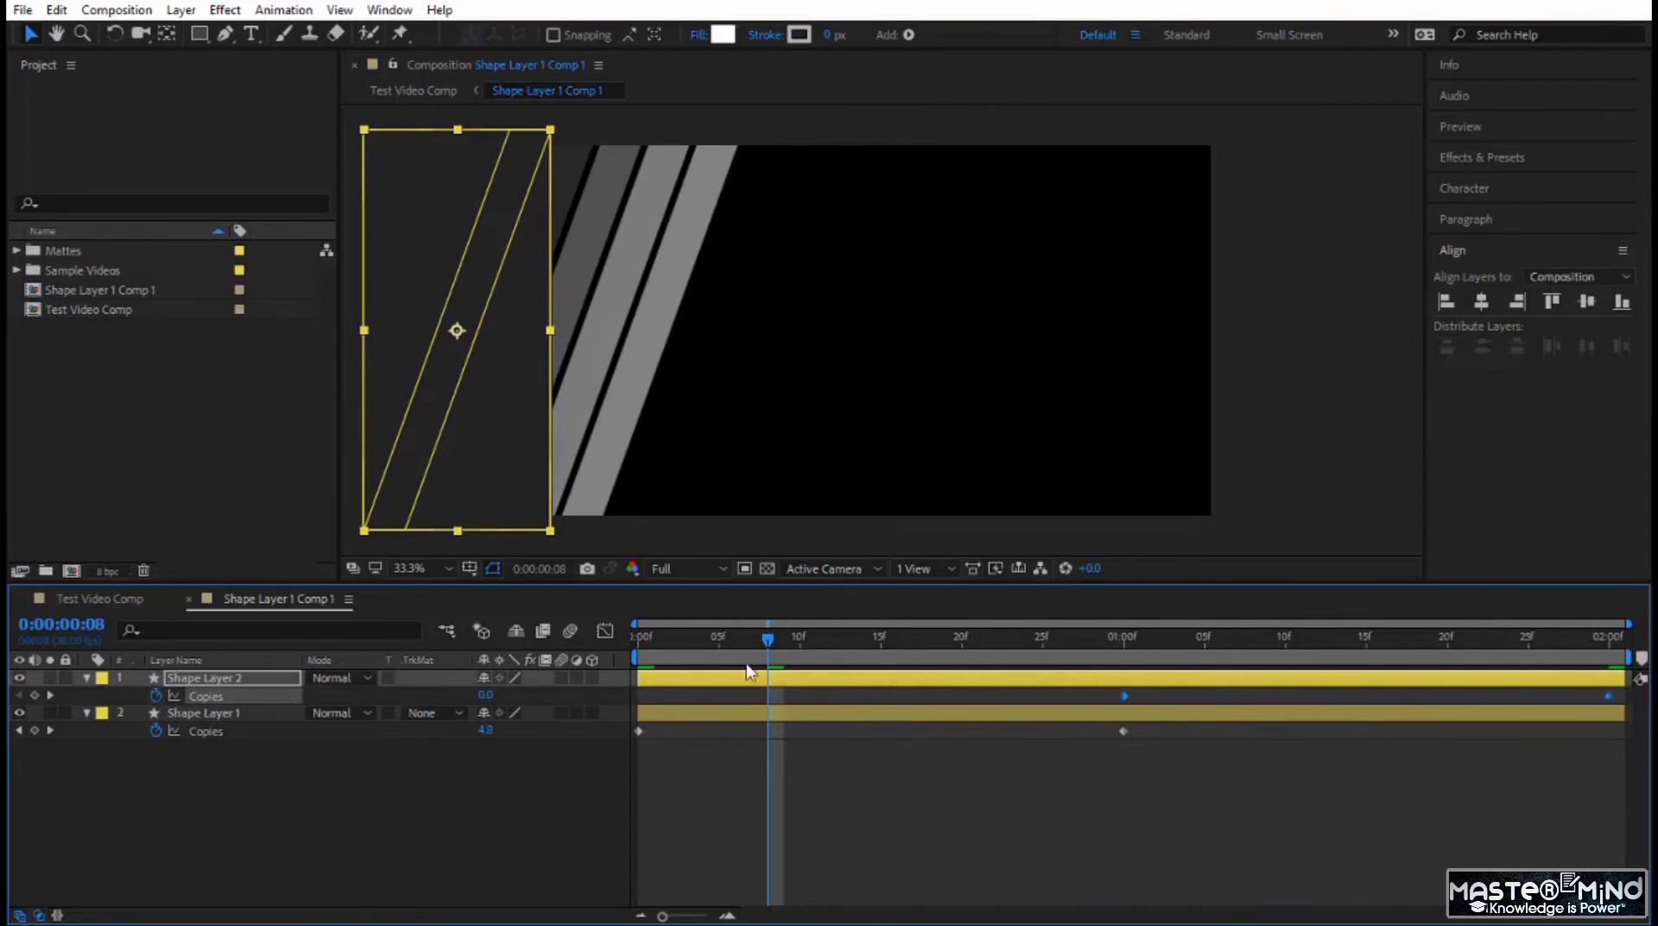
Preview the two-stage stripe animation from the start and scrub to 0:00:01:08.
{"action": "left_click_drag", "start_coordinate": [769, 634], "coordinate": [520, 701]}
{"action": "key", "text": "space"}
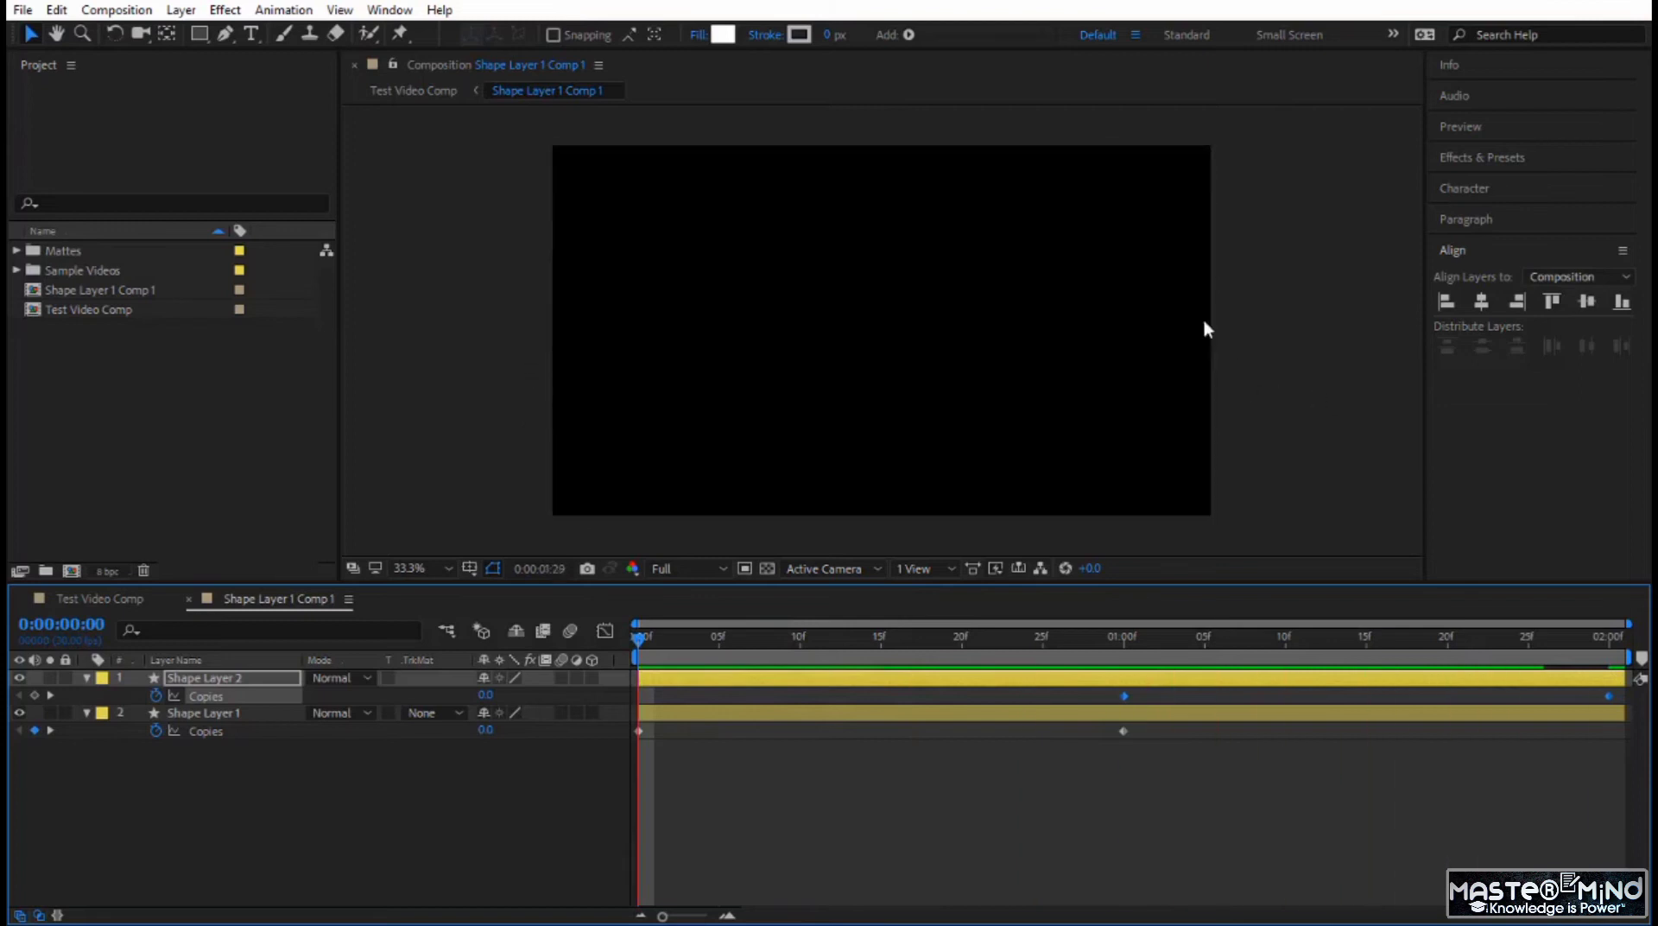
{"action": "left_click_drag", "start_coordinate": [639, 635], "coordinate": [1253, 639]}
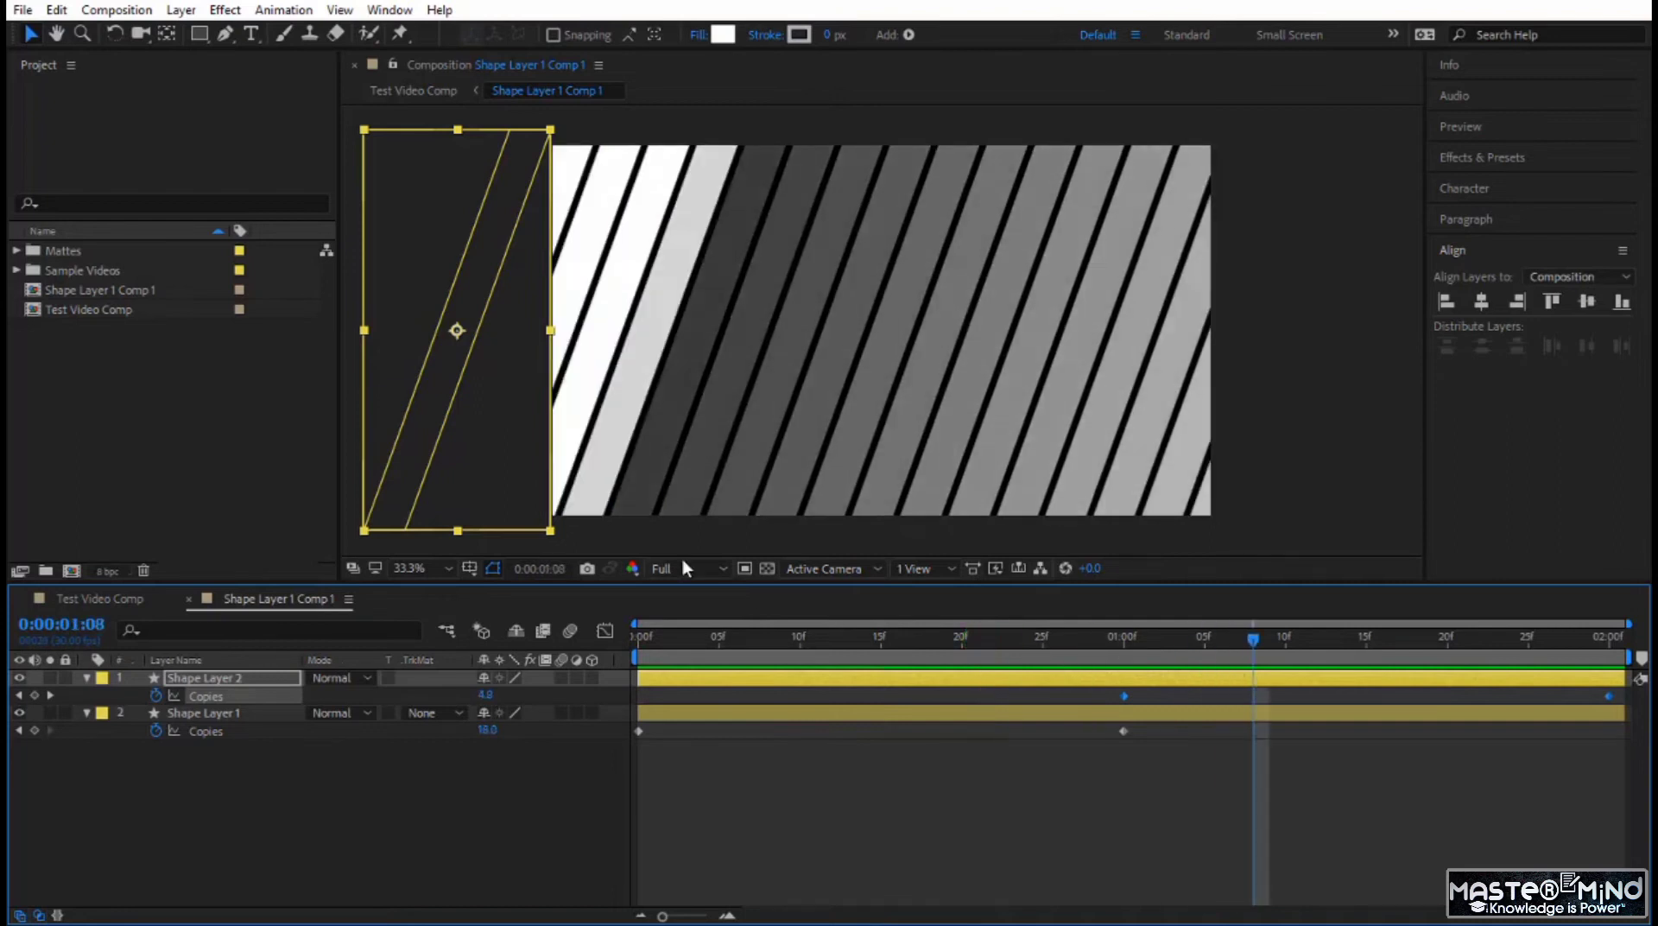
Set the width of Shape Layer 2's Rectangle Path to 145 and scrub through the stripes to 0:00:02:00.
{"action": "double_click", "coordinate": [84, 679]}
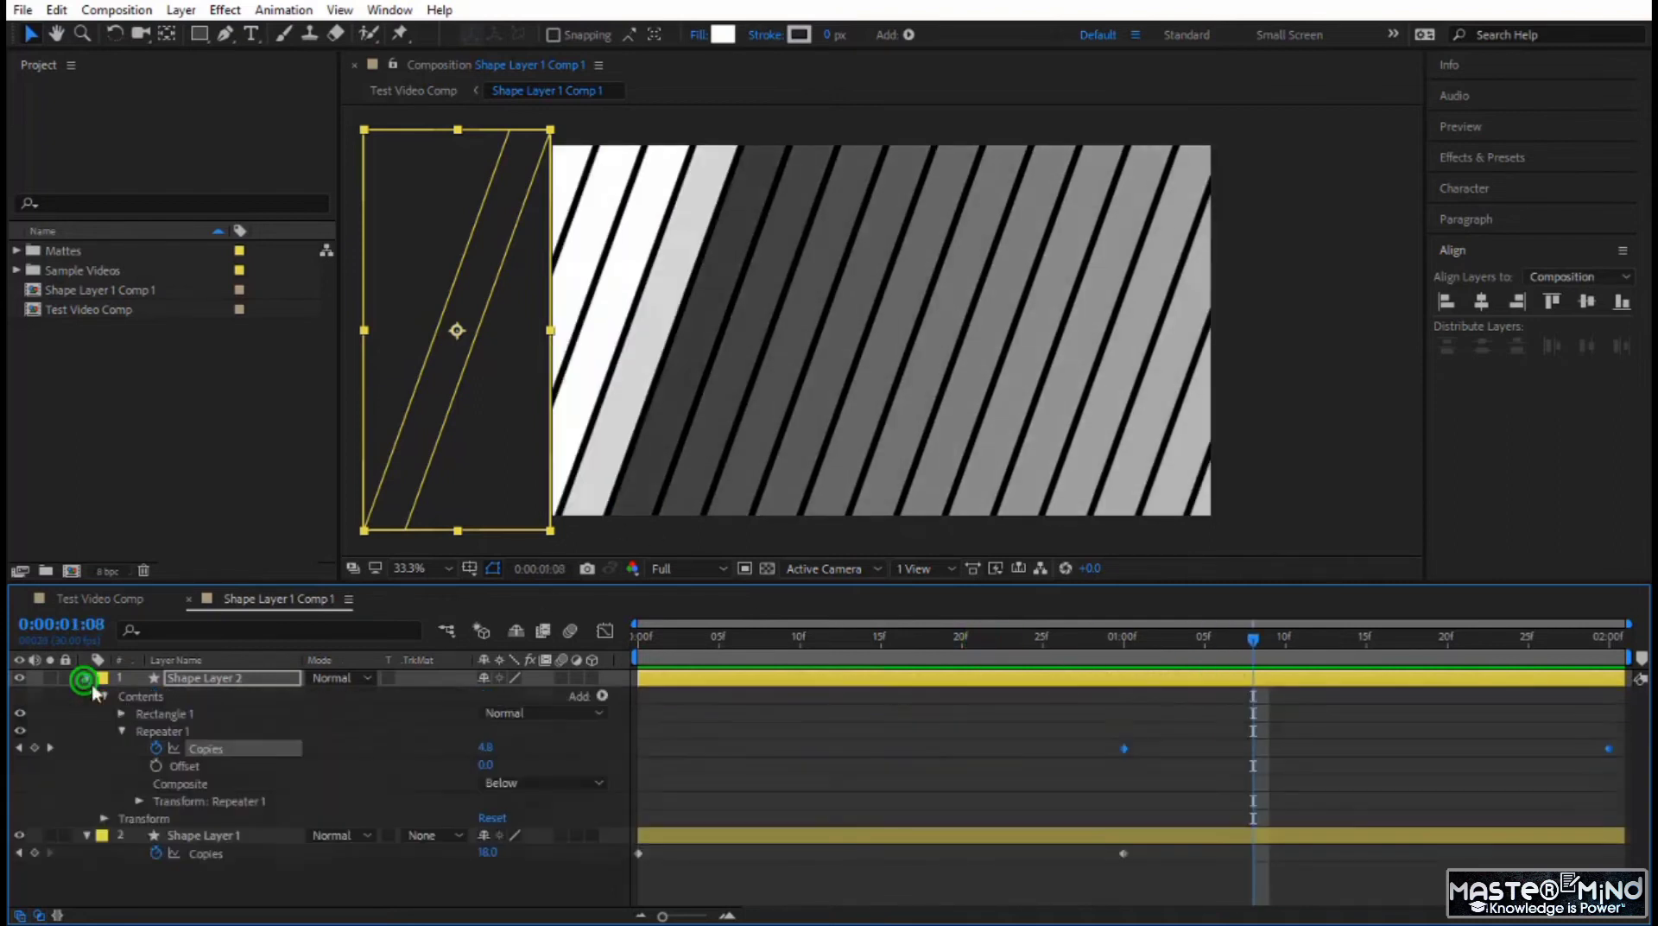
{"action": "left_click", "coordinate": [122, 714]}
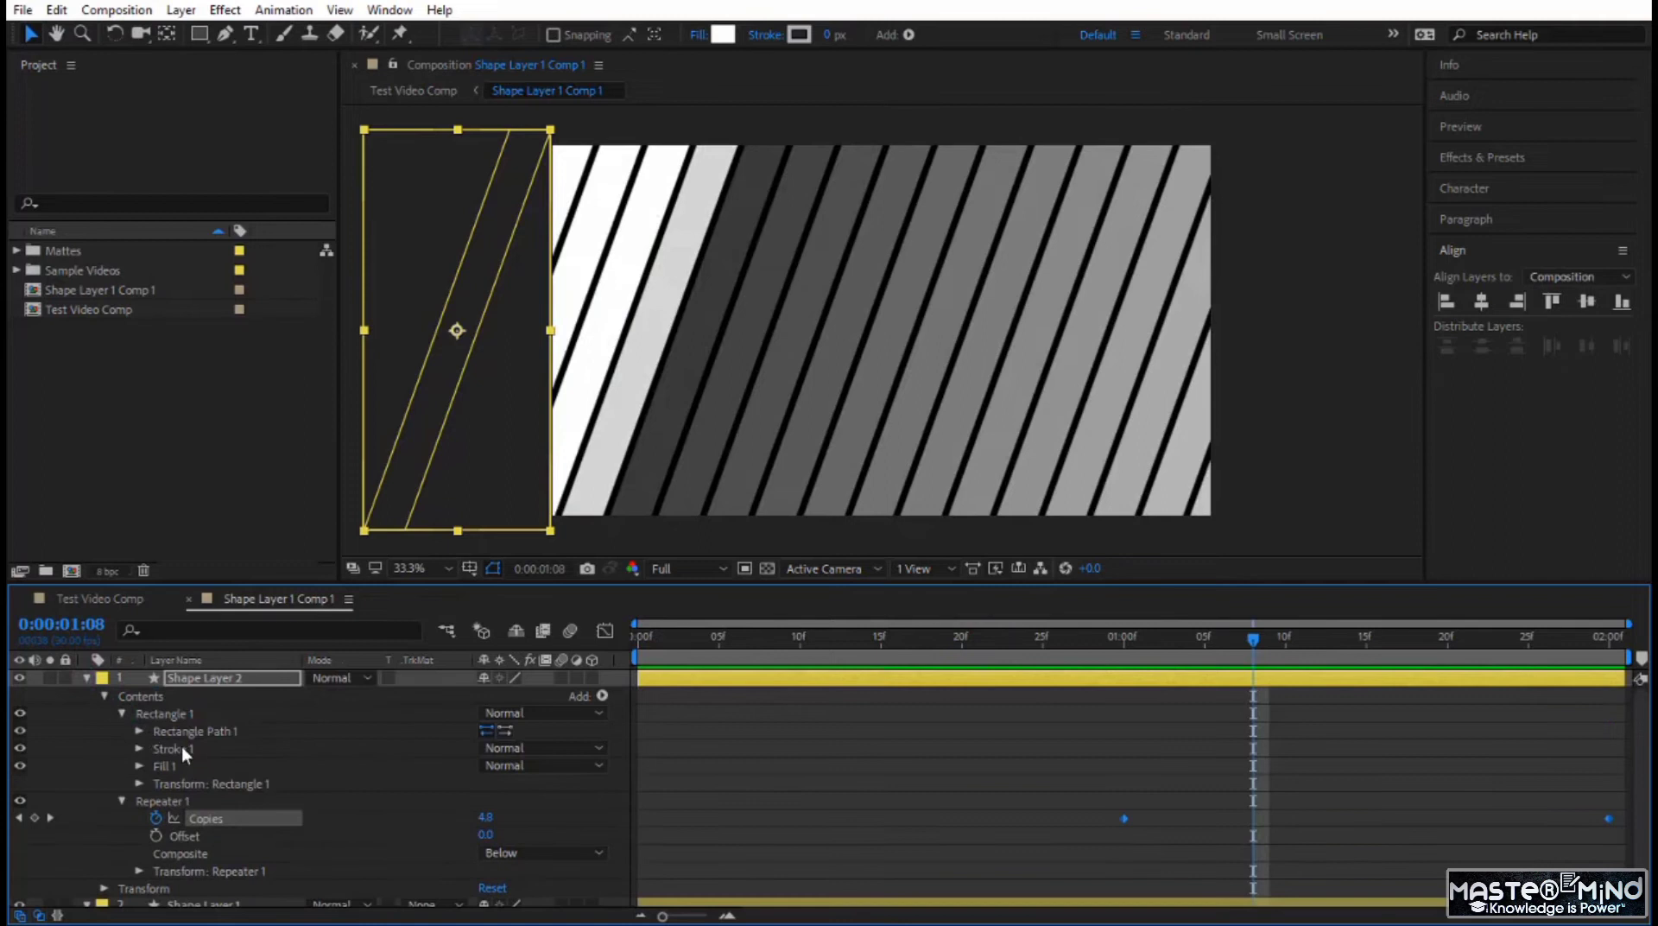
{"action": "left_click", "coordinate": [140, 730]}
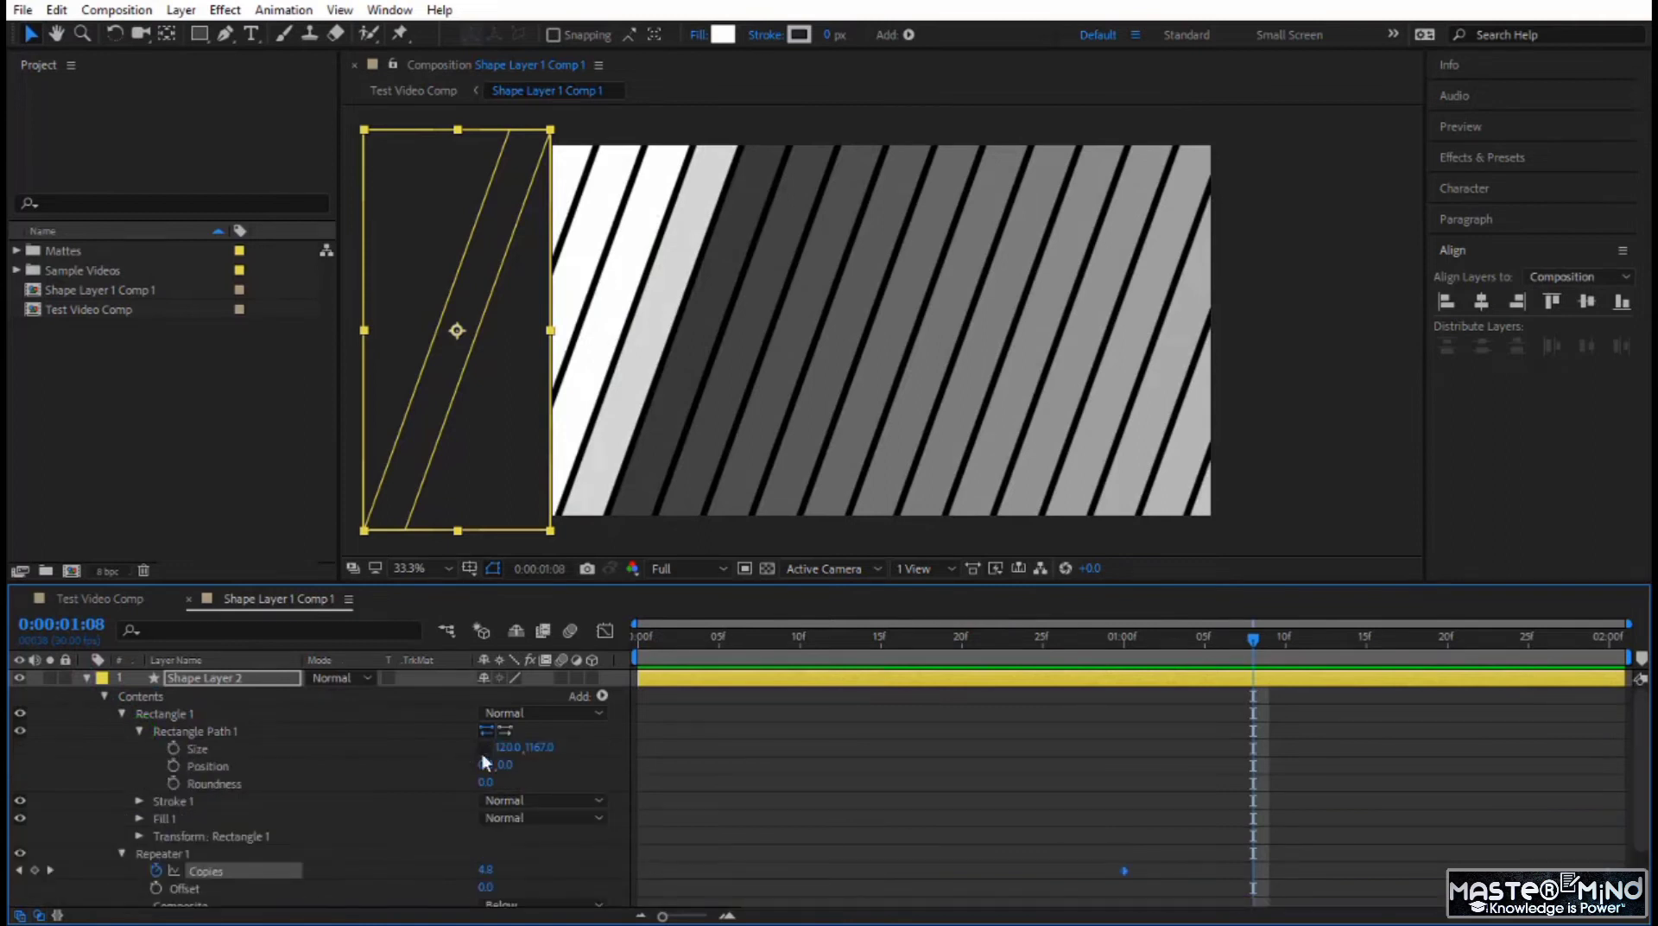
{"action": "left_click", "coordinate": [484, 748]}
{"action": "left_click_drag", "start_coordinate": [504, 749], "coordinate": [536, 759]}
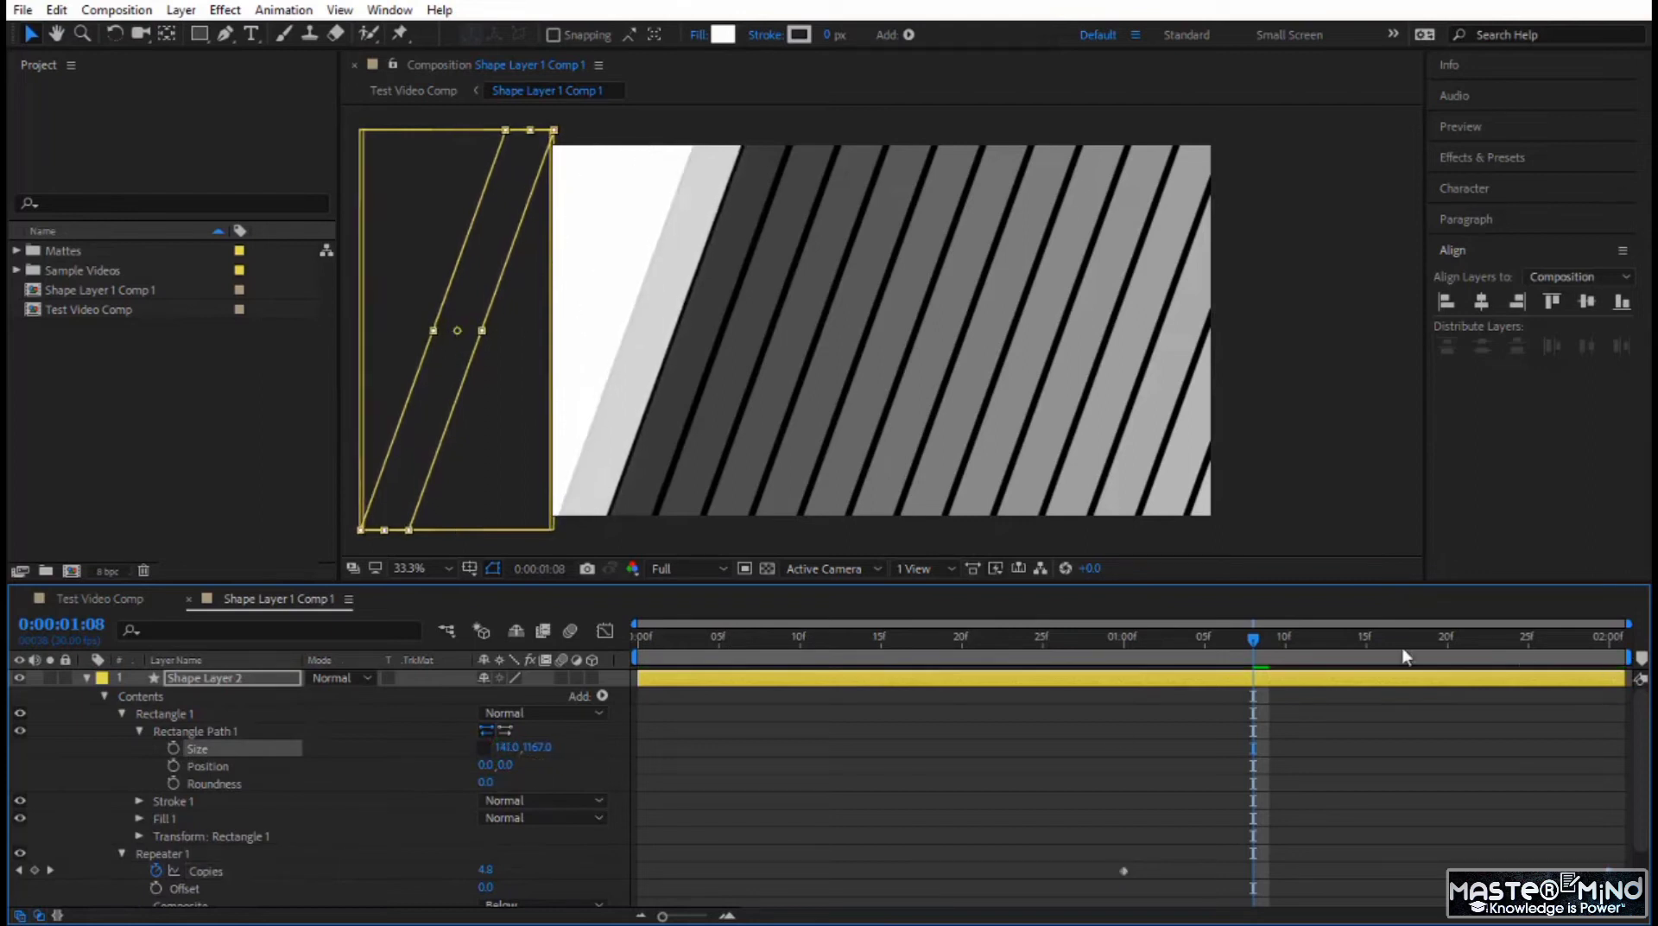
{"action": "left_click_drag", "start_coordinate": [1264, 644], "coordinate": [1533, 680]}
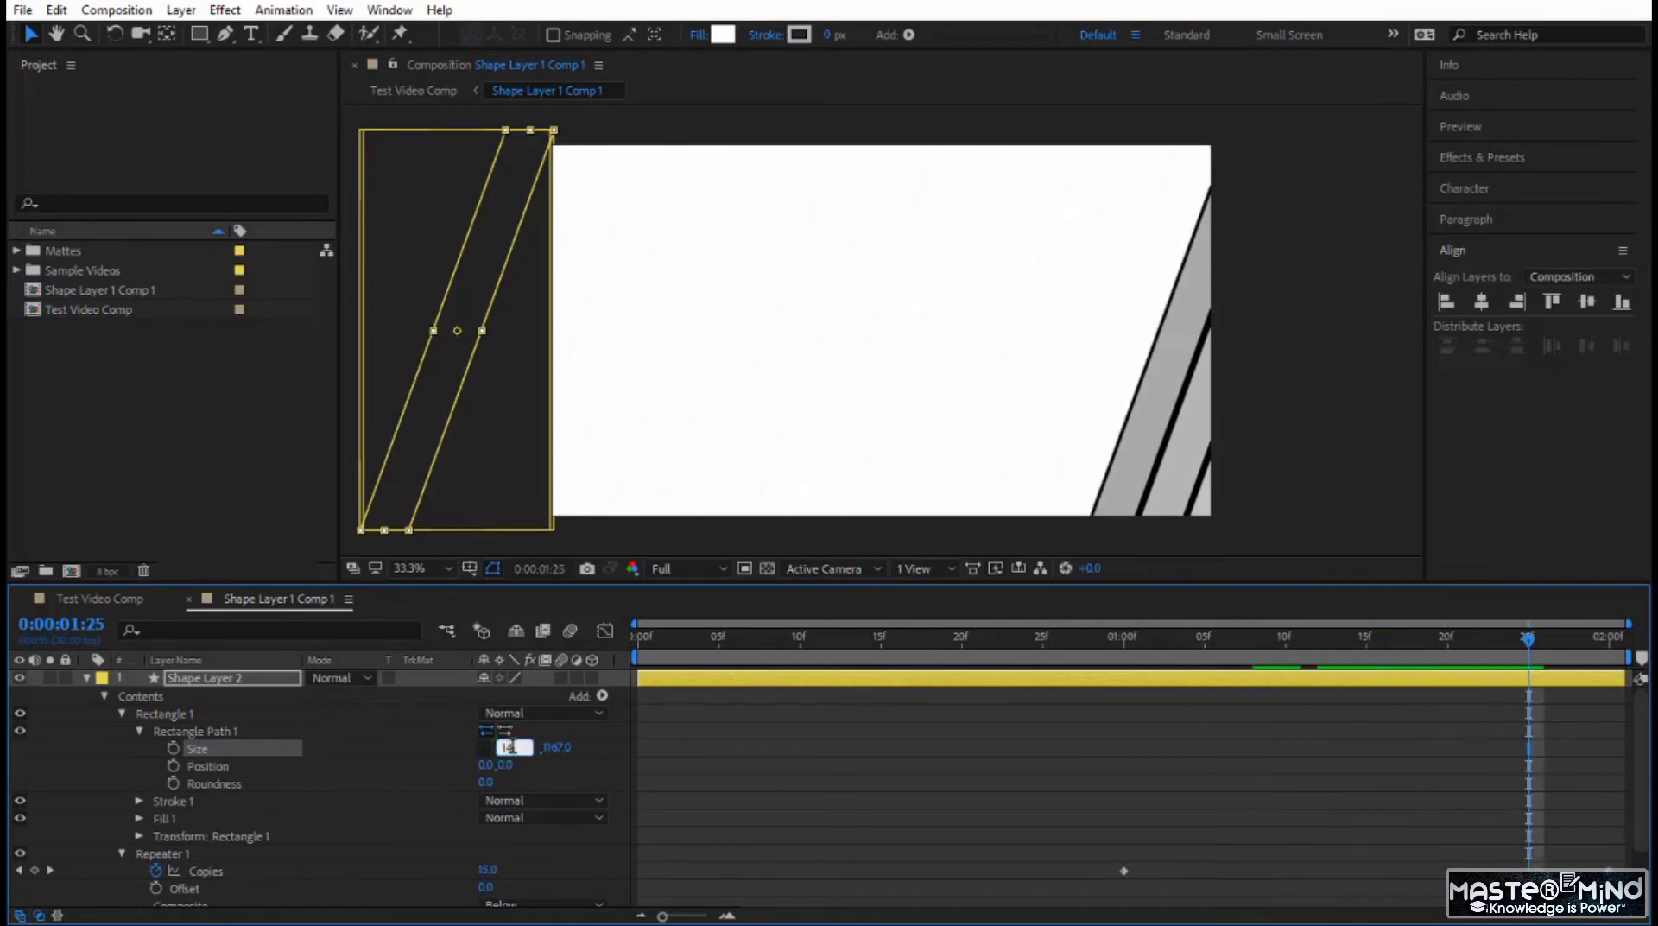
{"action": "left_click", "coordinate": [511, 748]}
{"action": "type", "text": "145"}
{"action": "key", "text": "Return"}
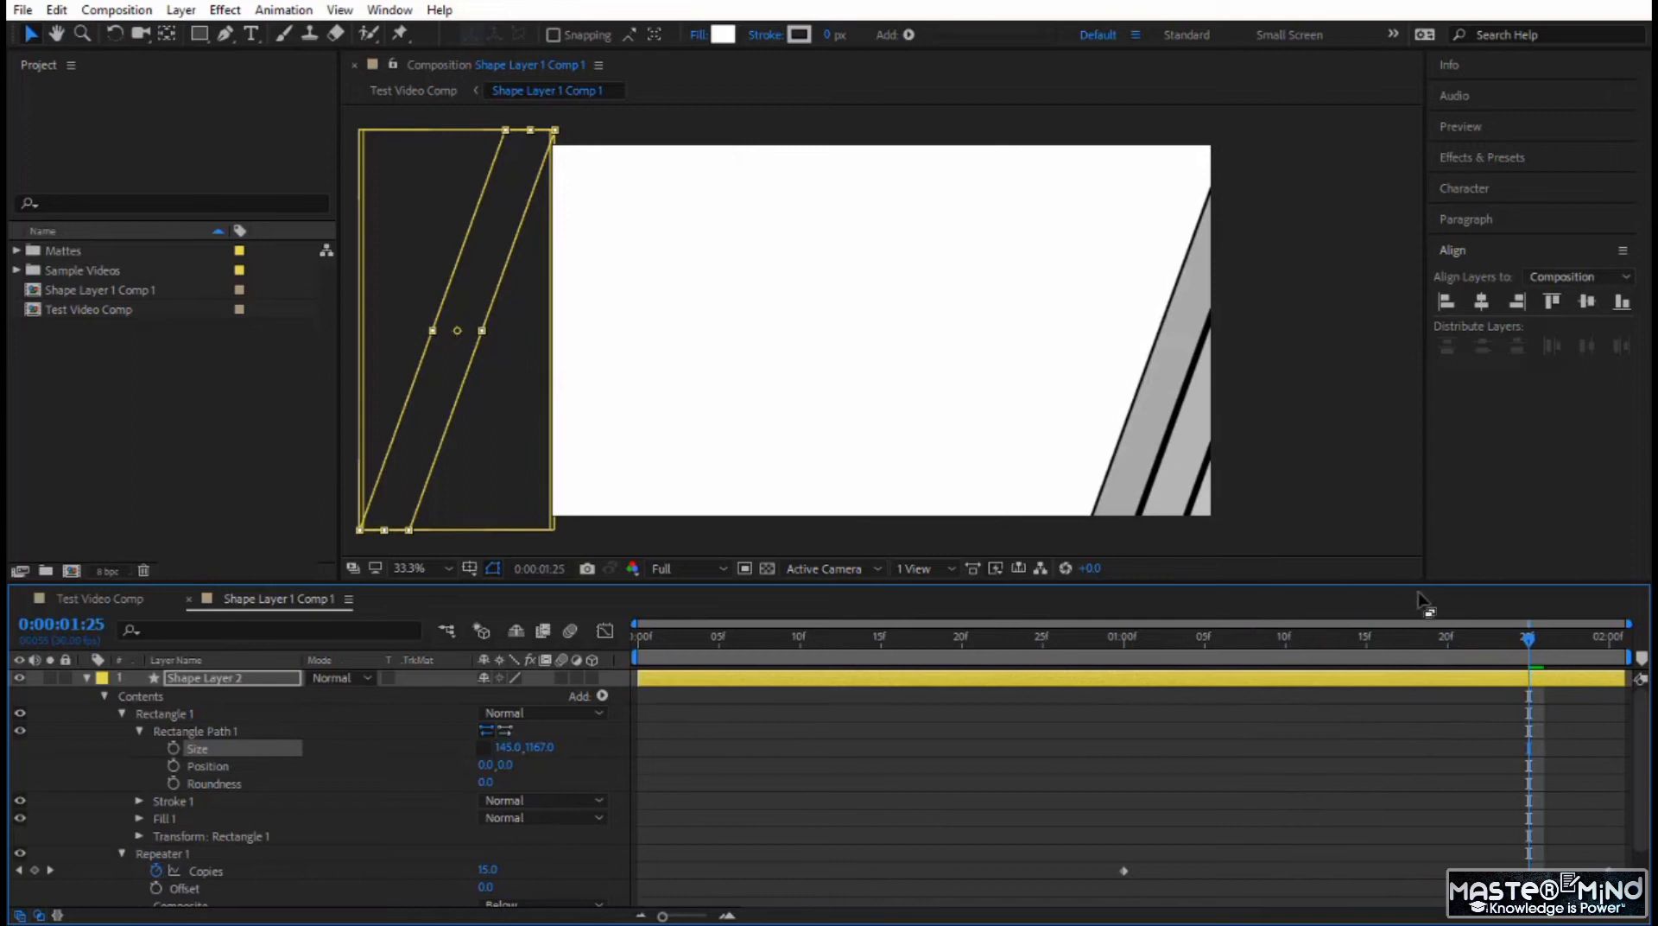
{"action": "left_click_drag", "start_coordinate": [1529, 639], "coordinate": [1631, 663]}
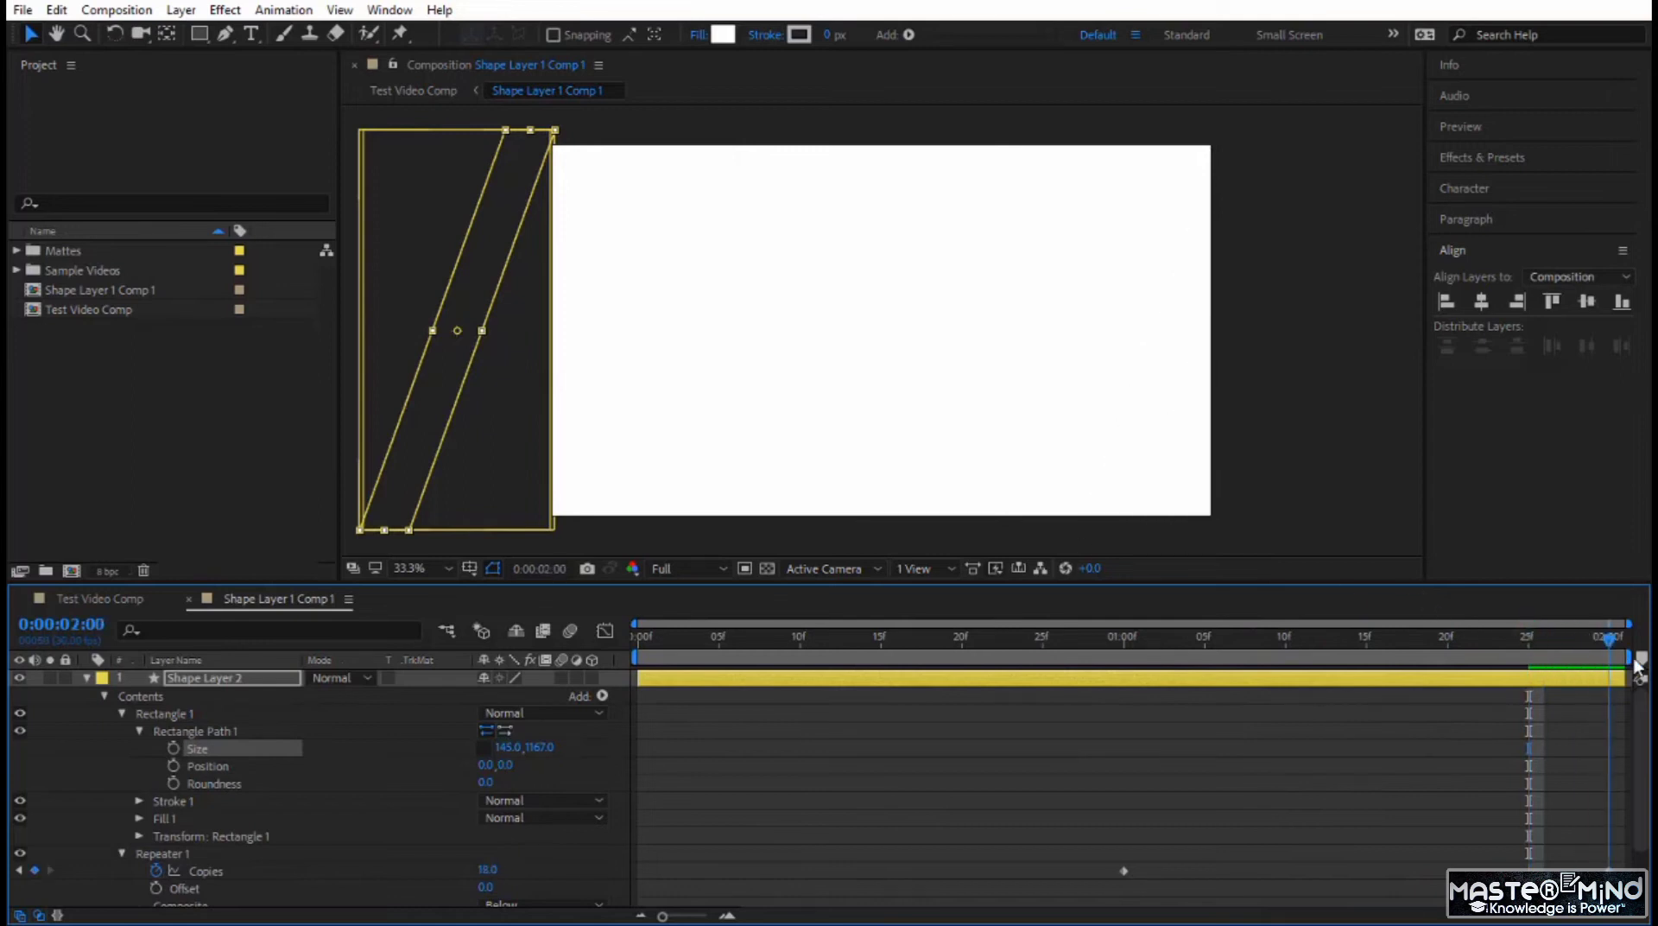
Preview the transition between the two clips in Test Video Comp, starting at 0:00:02:26.
{"action": "key", "text": "Home"}
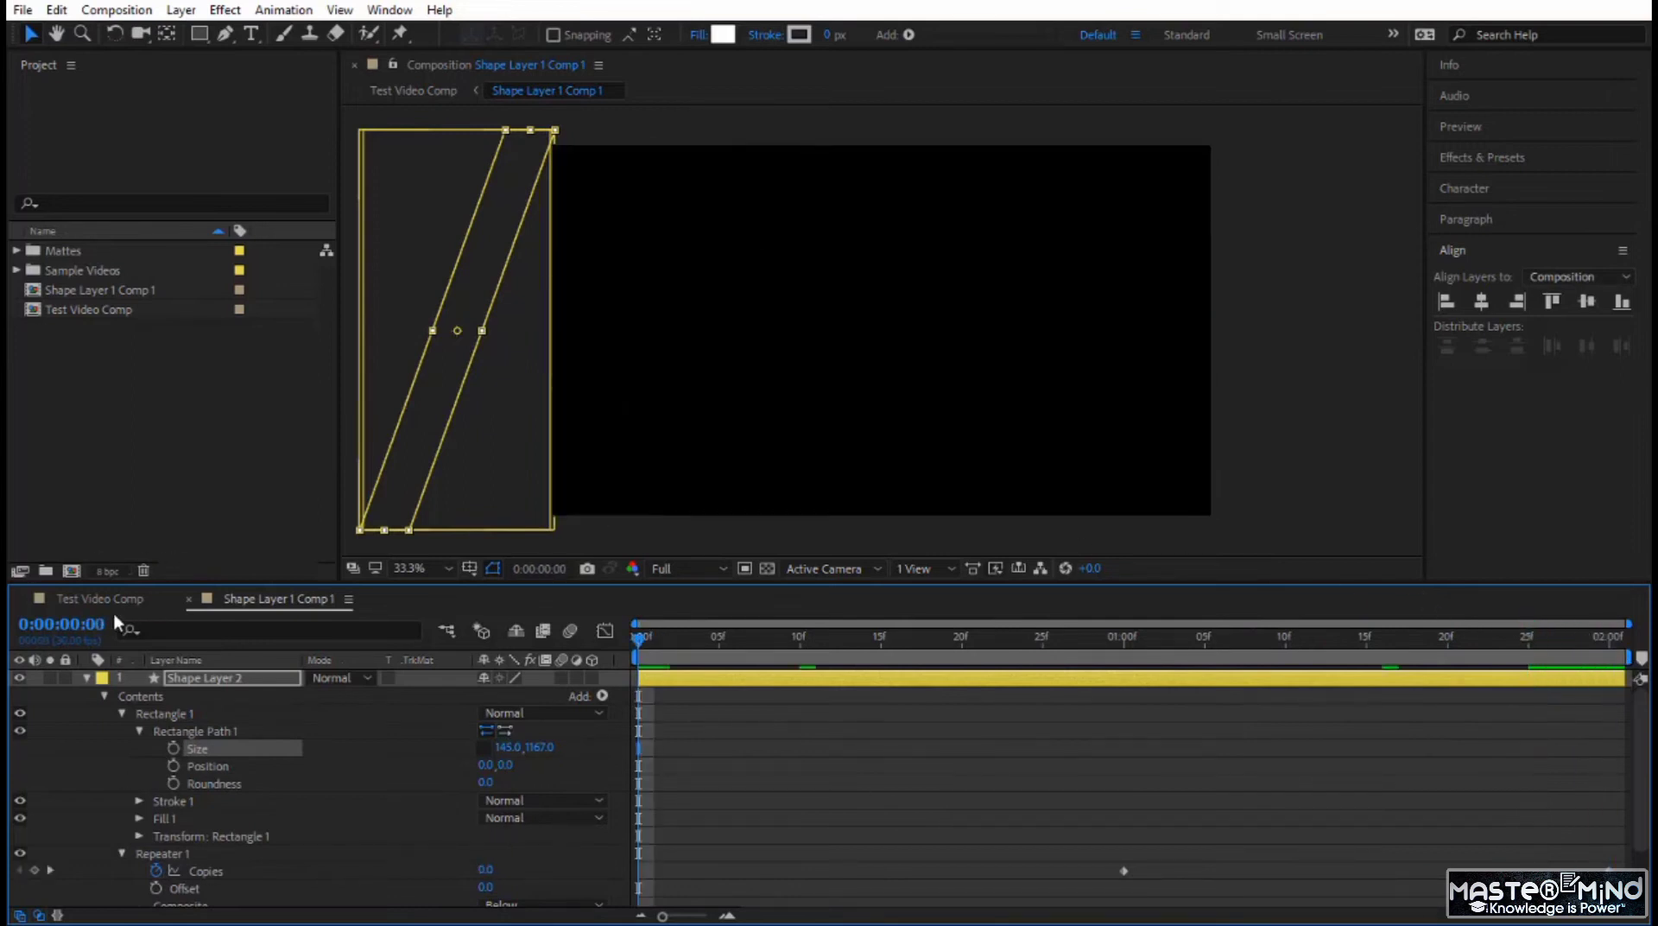
{"action": "left_click", "coordinate": [119, 599]}
{"action": "left_click", "coordinate": [993, 641]}
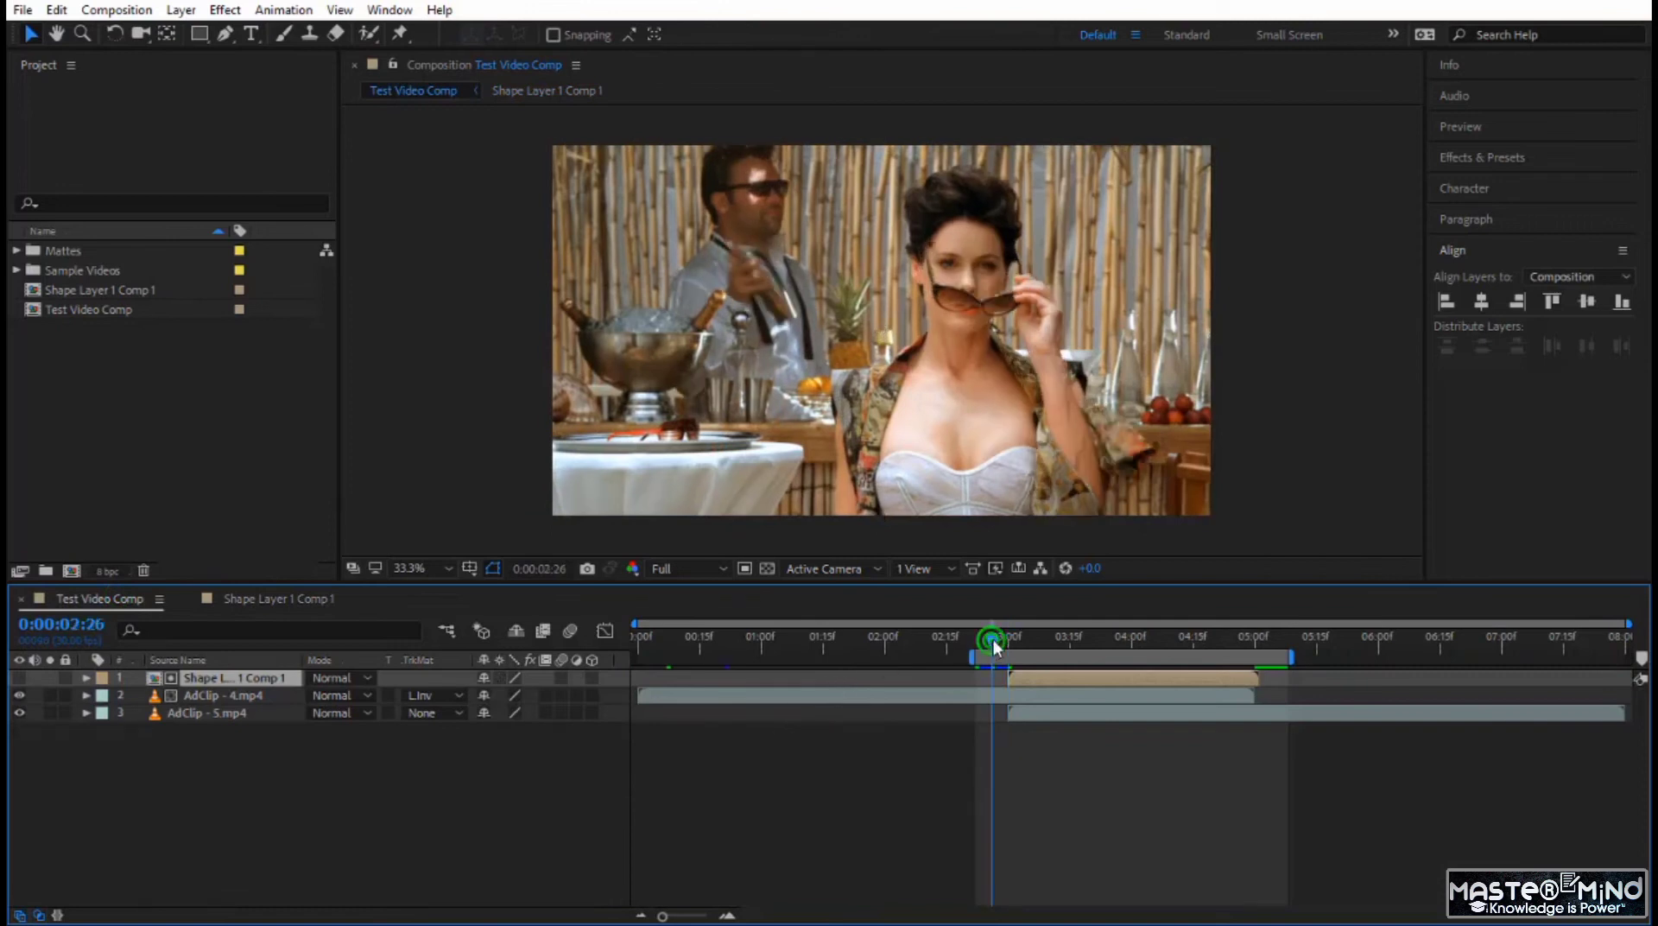
{"action": "key", "text": "space"}
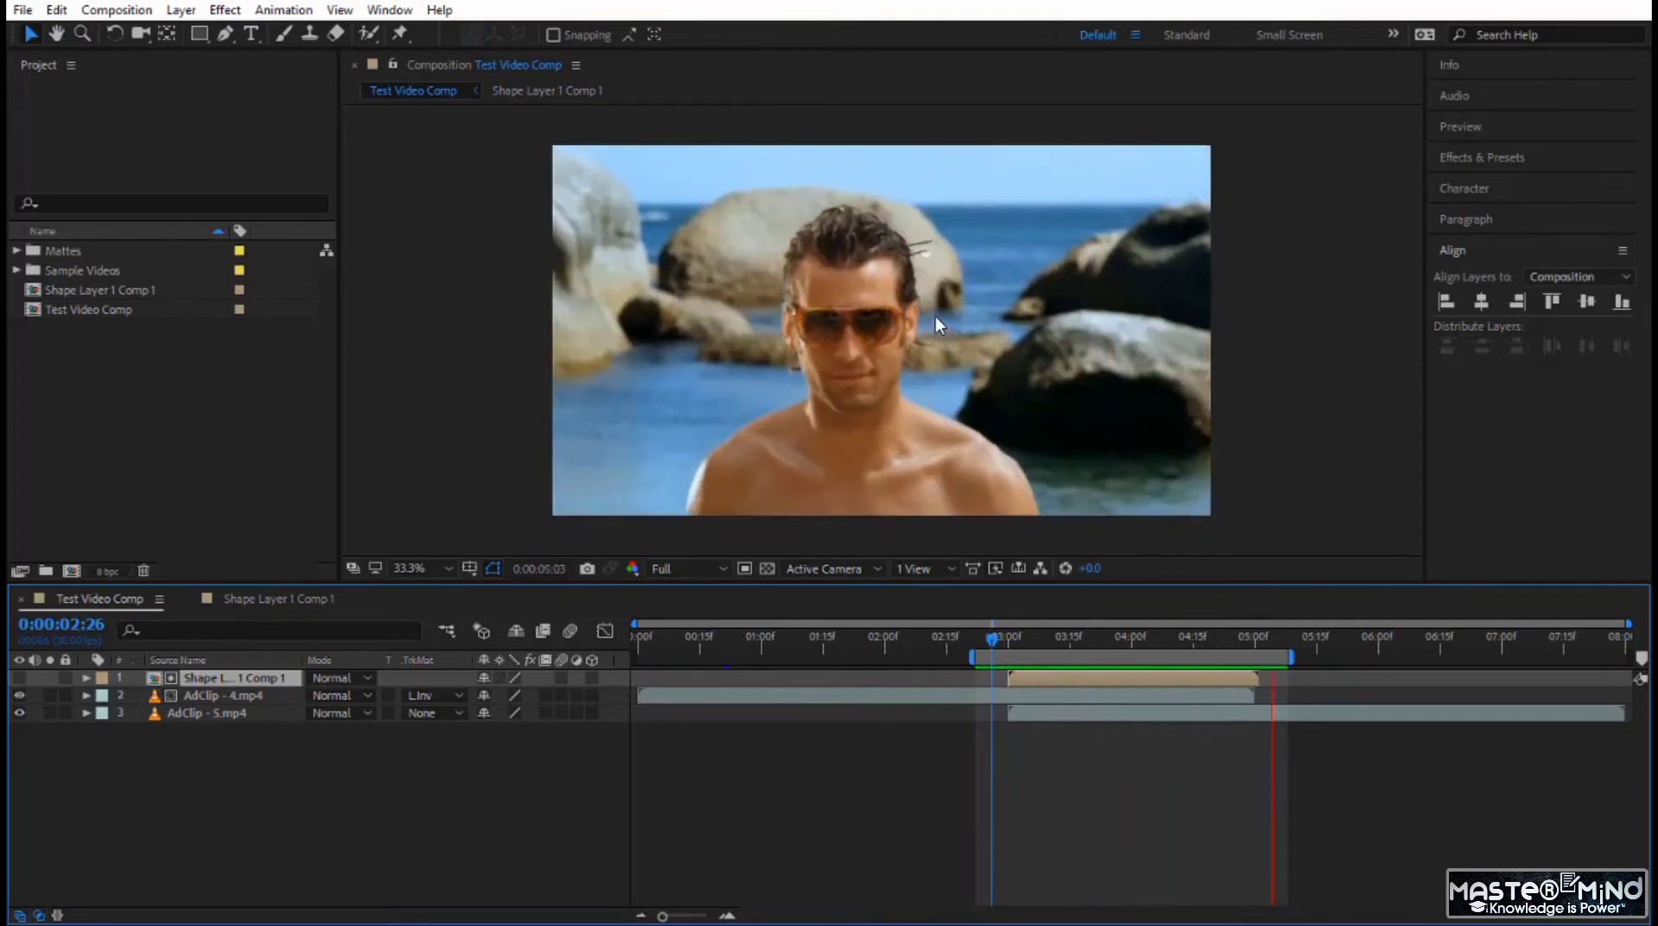
In Shape Layer 1 Comp 1, reveal both layers' keyframes, shift Shape Layer 2's Copies keyframes to start at 0:00:00:15, and scrub through the overlap.
{"action": "left_click", "coordinate": [313, 600]}
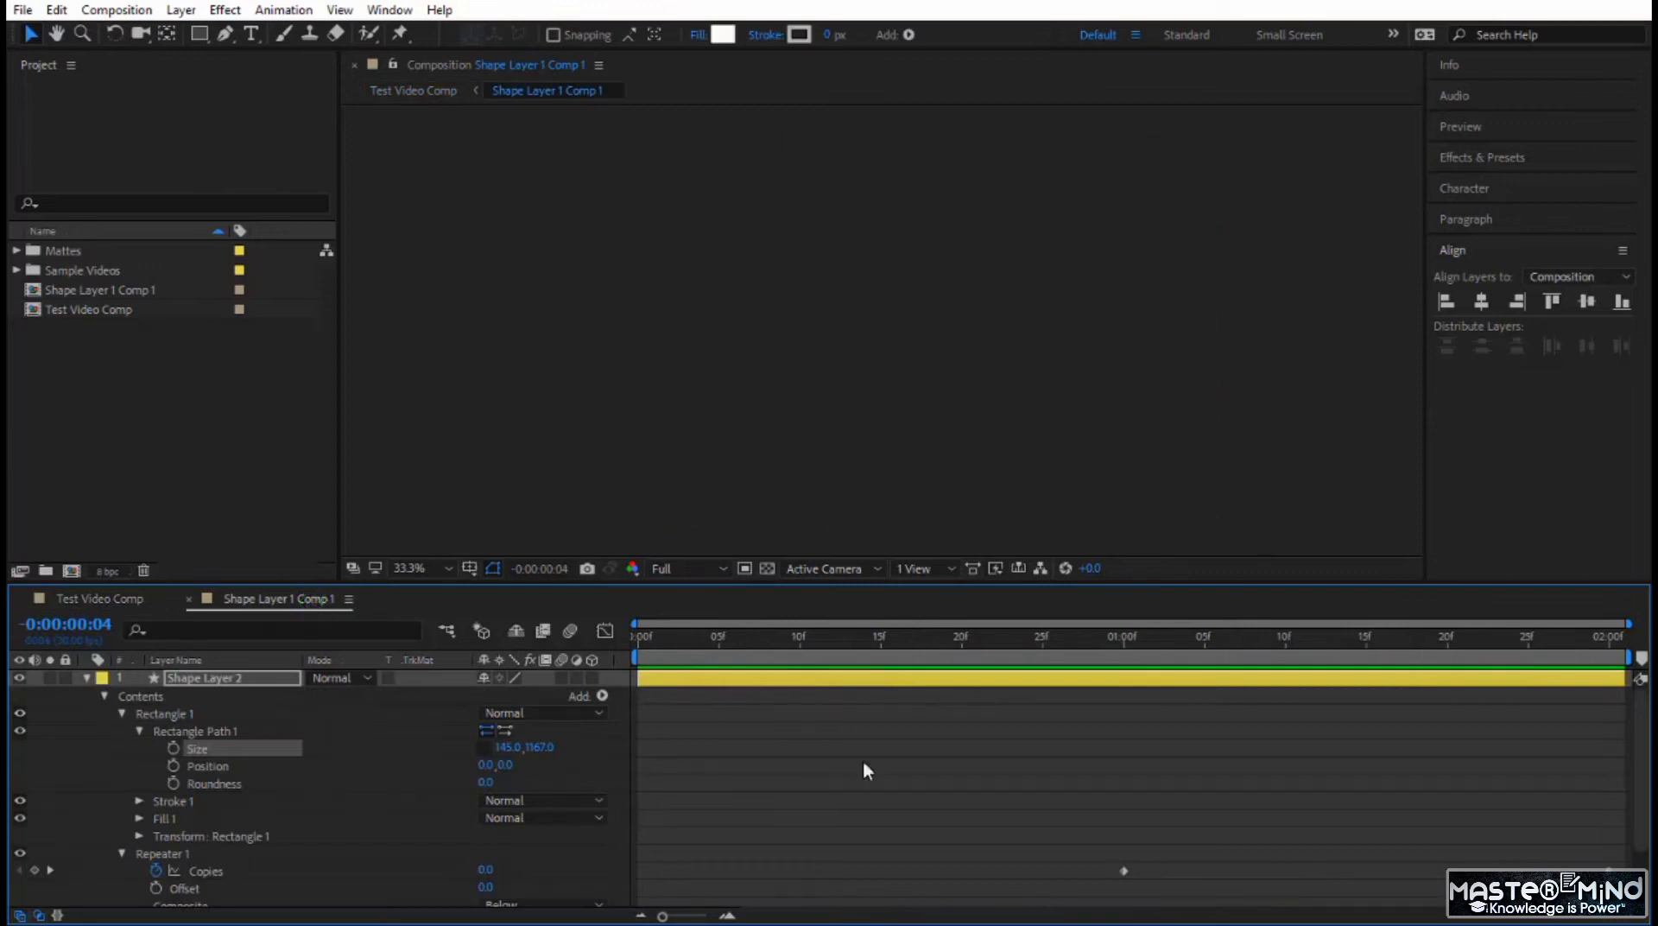
{"action": "left_click", "coordinate": [190, 679]}
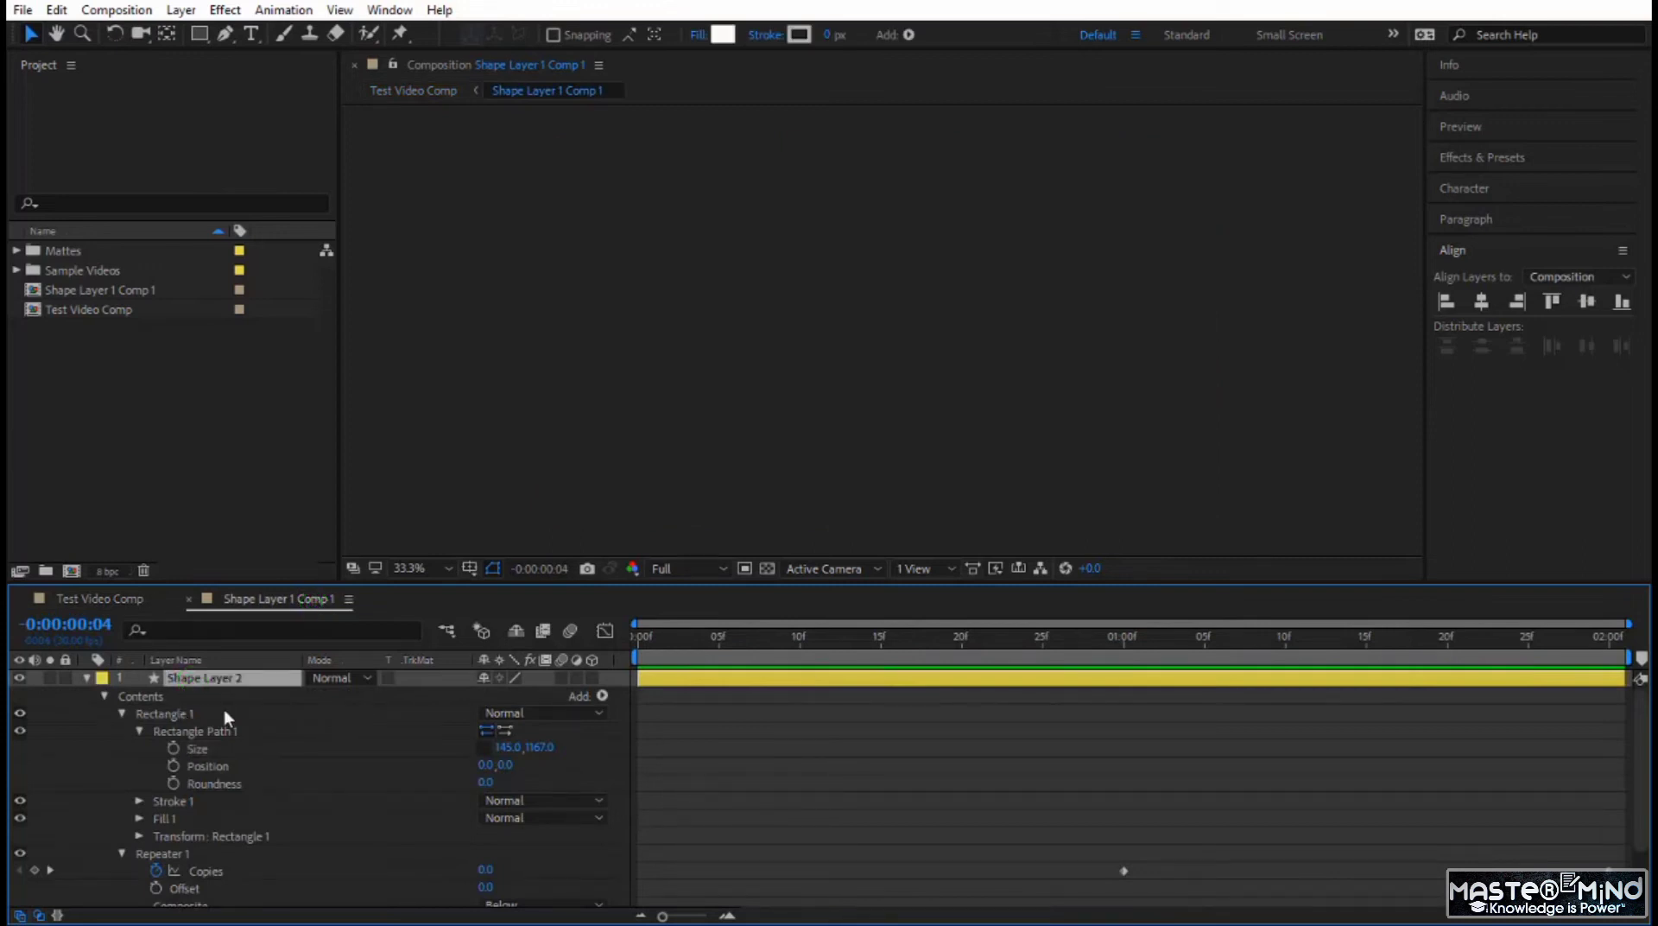
{"action": "key", "text": "ctrl+a"}
{"action": "key", "text": "u"}
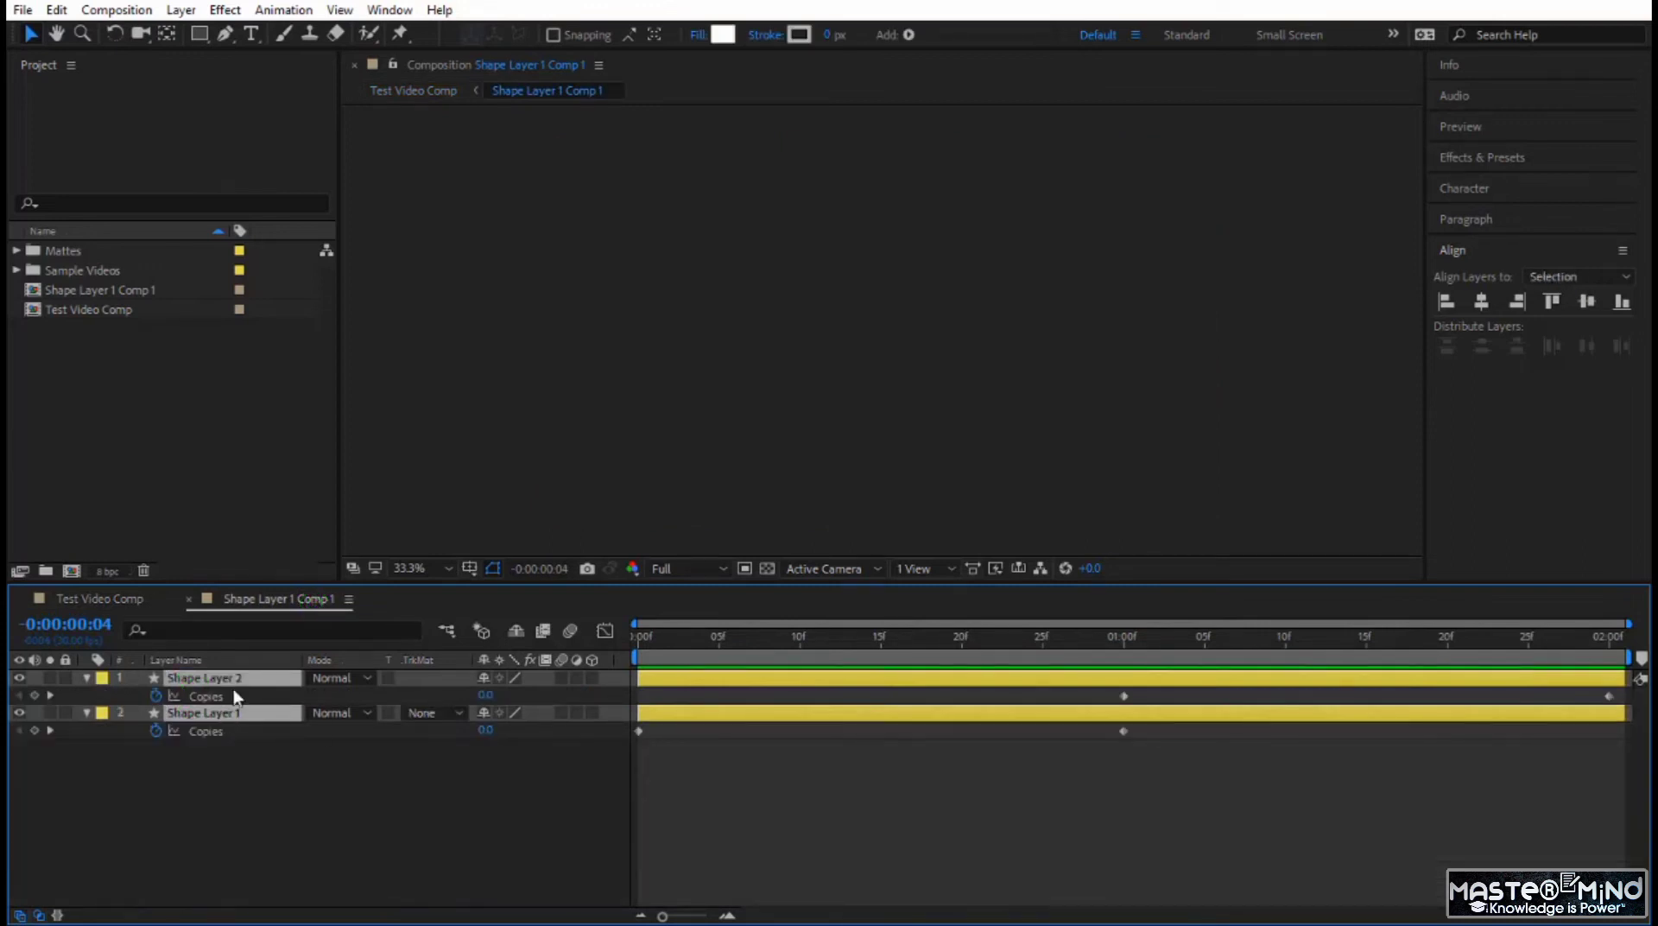
{"action": "left_click", "coordinate": [214, 697]}
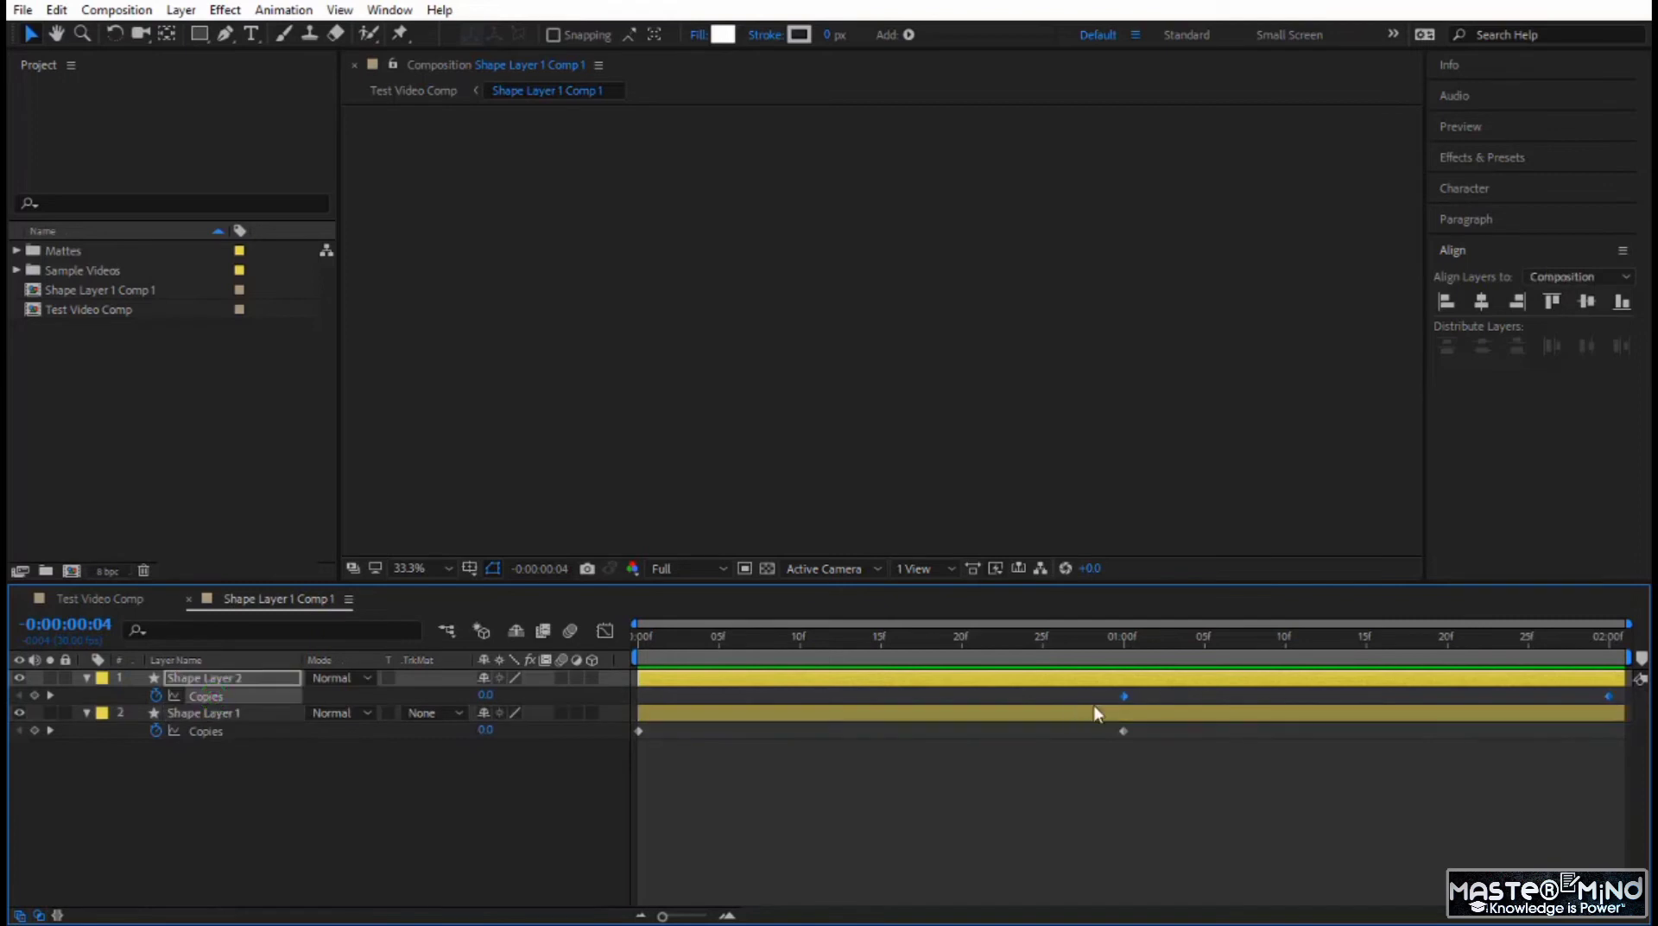
{"action": "left_click_drag", "start_coordinate": [1123, 694], "coordinate": [877, 700]}
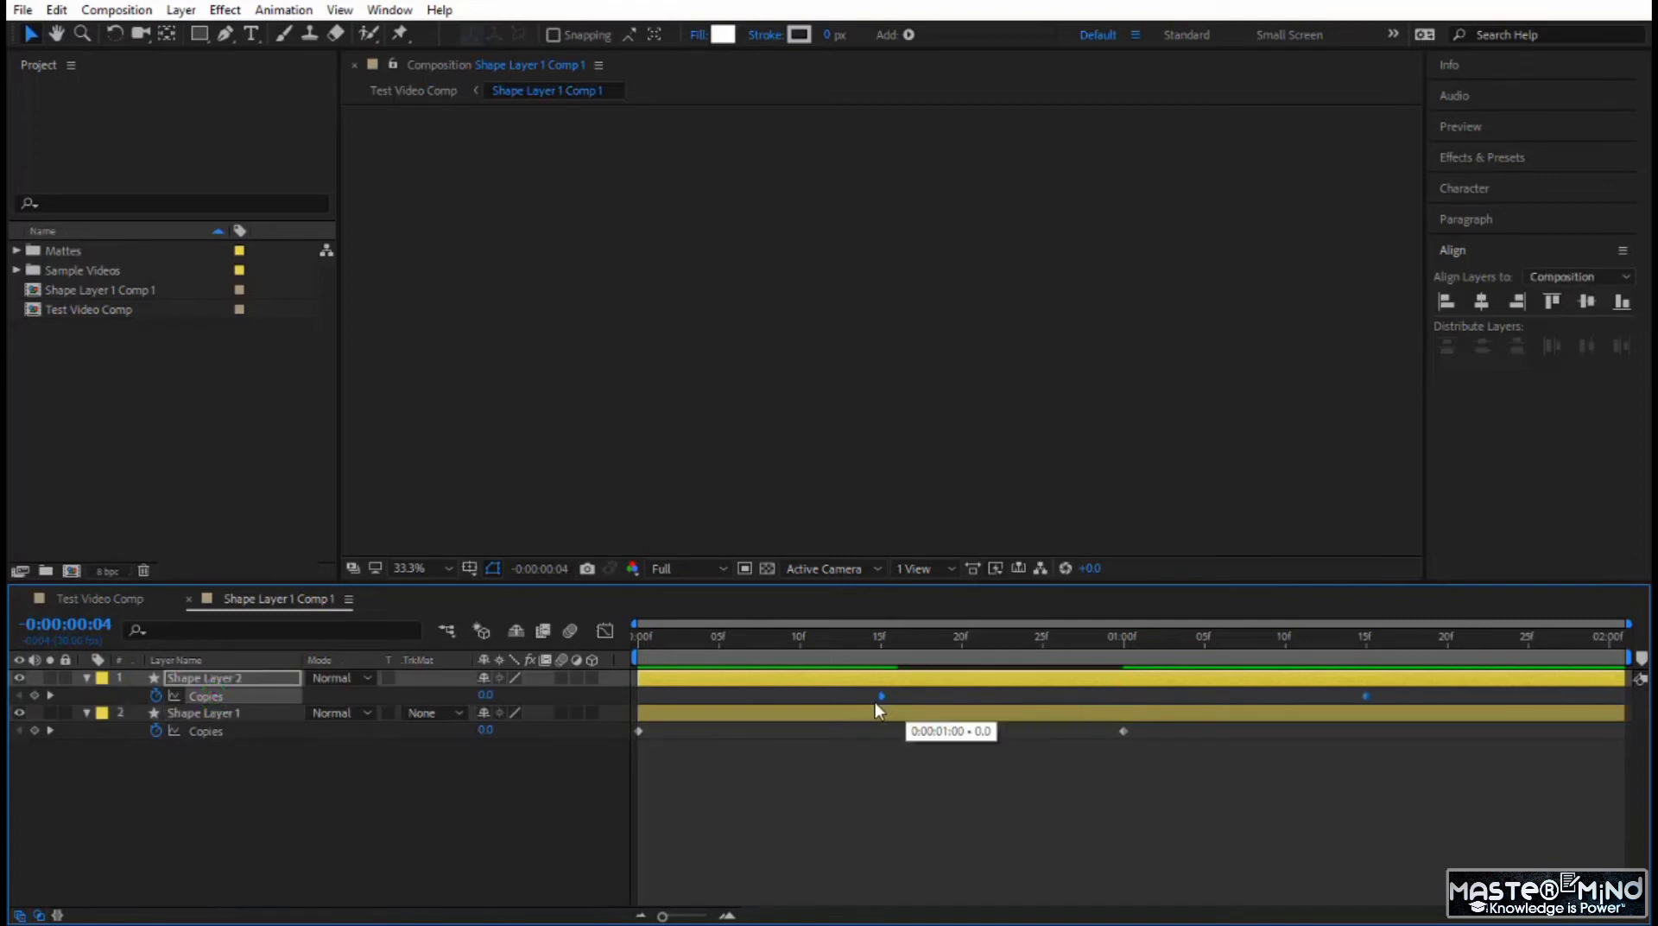
{"action": "left_click_drag", "start_coordinate": [654, 638], "coordinate": [946, 759]}
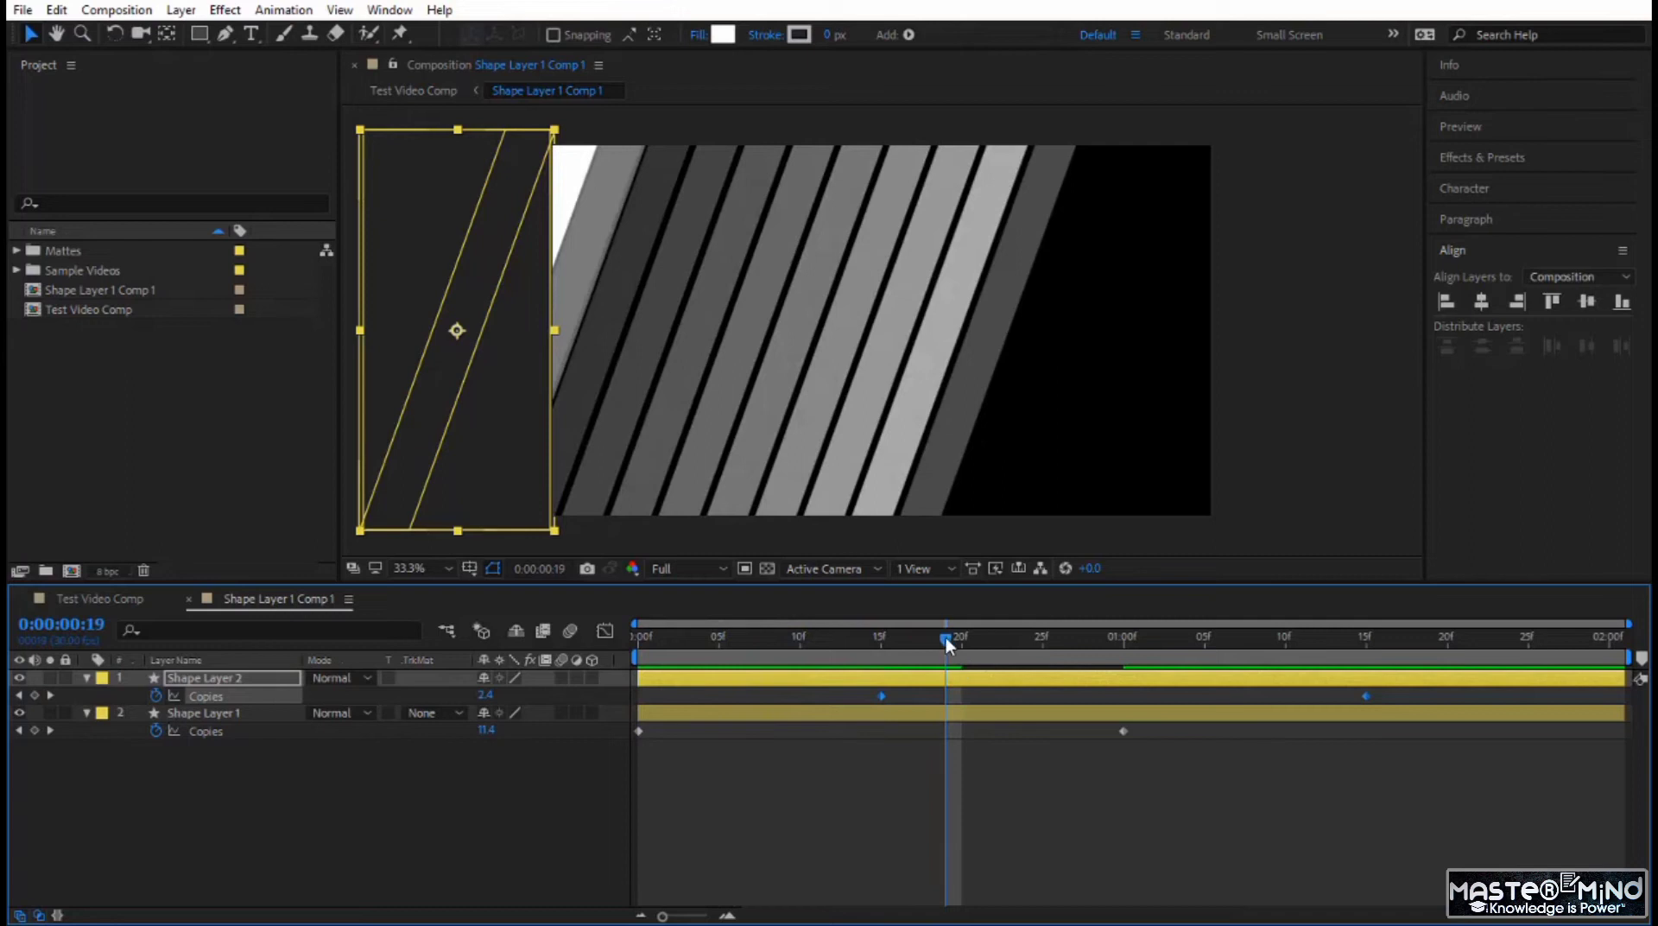
Try starting Shape Layer 2's two Copies keyframes at frame 5, frame 10 and frame 20 while previewing the stripes.
{"action": "left_click_drag", "start_coordinate": [963, 670], "coordinate": [720, 698]}
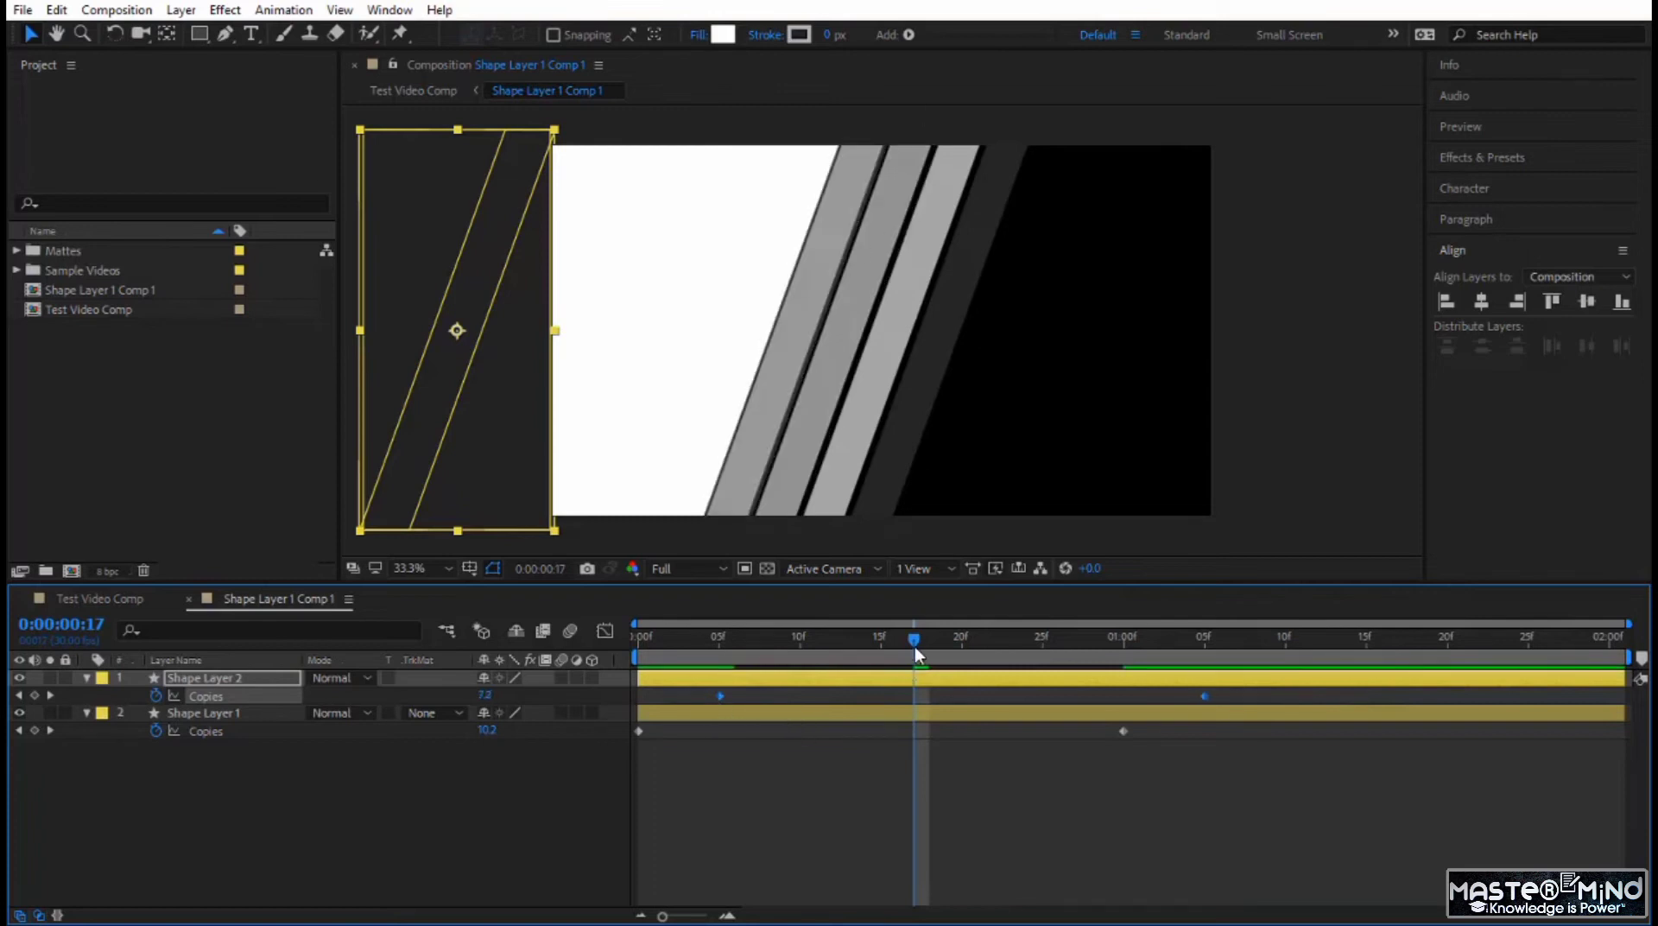
{"action": "key", "text": "space"}
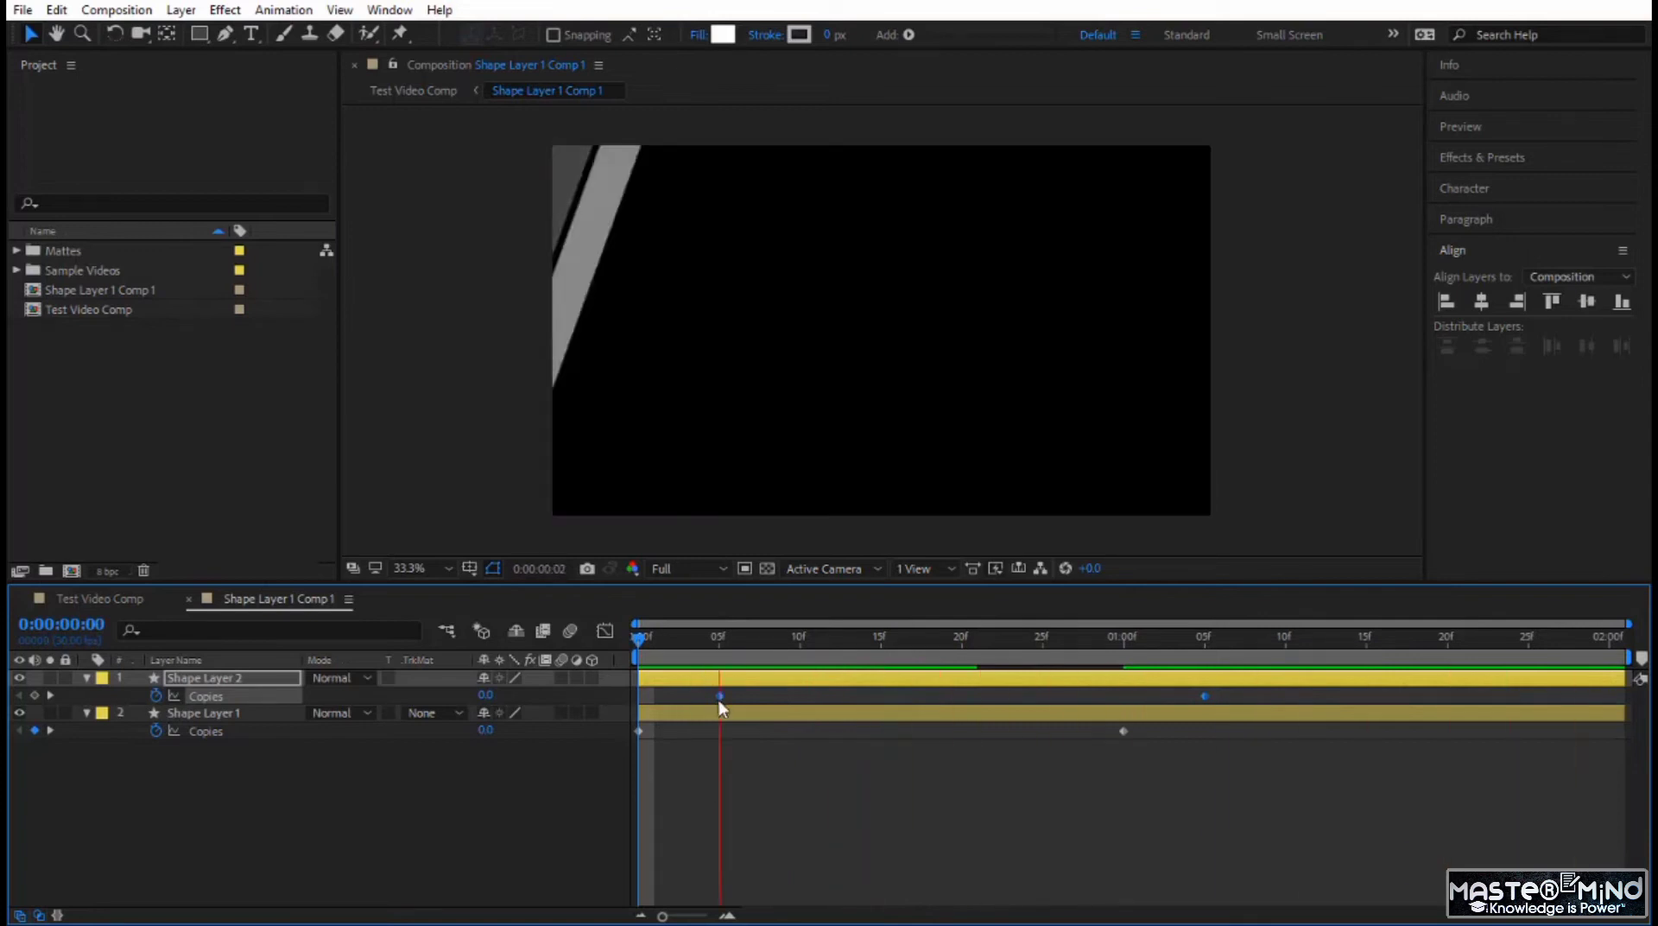
{"action": "left_click_drag", "start_coordinate": [721, 700], "coordinate": [795, 698]}
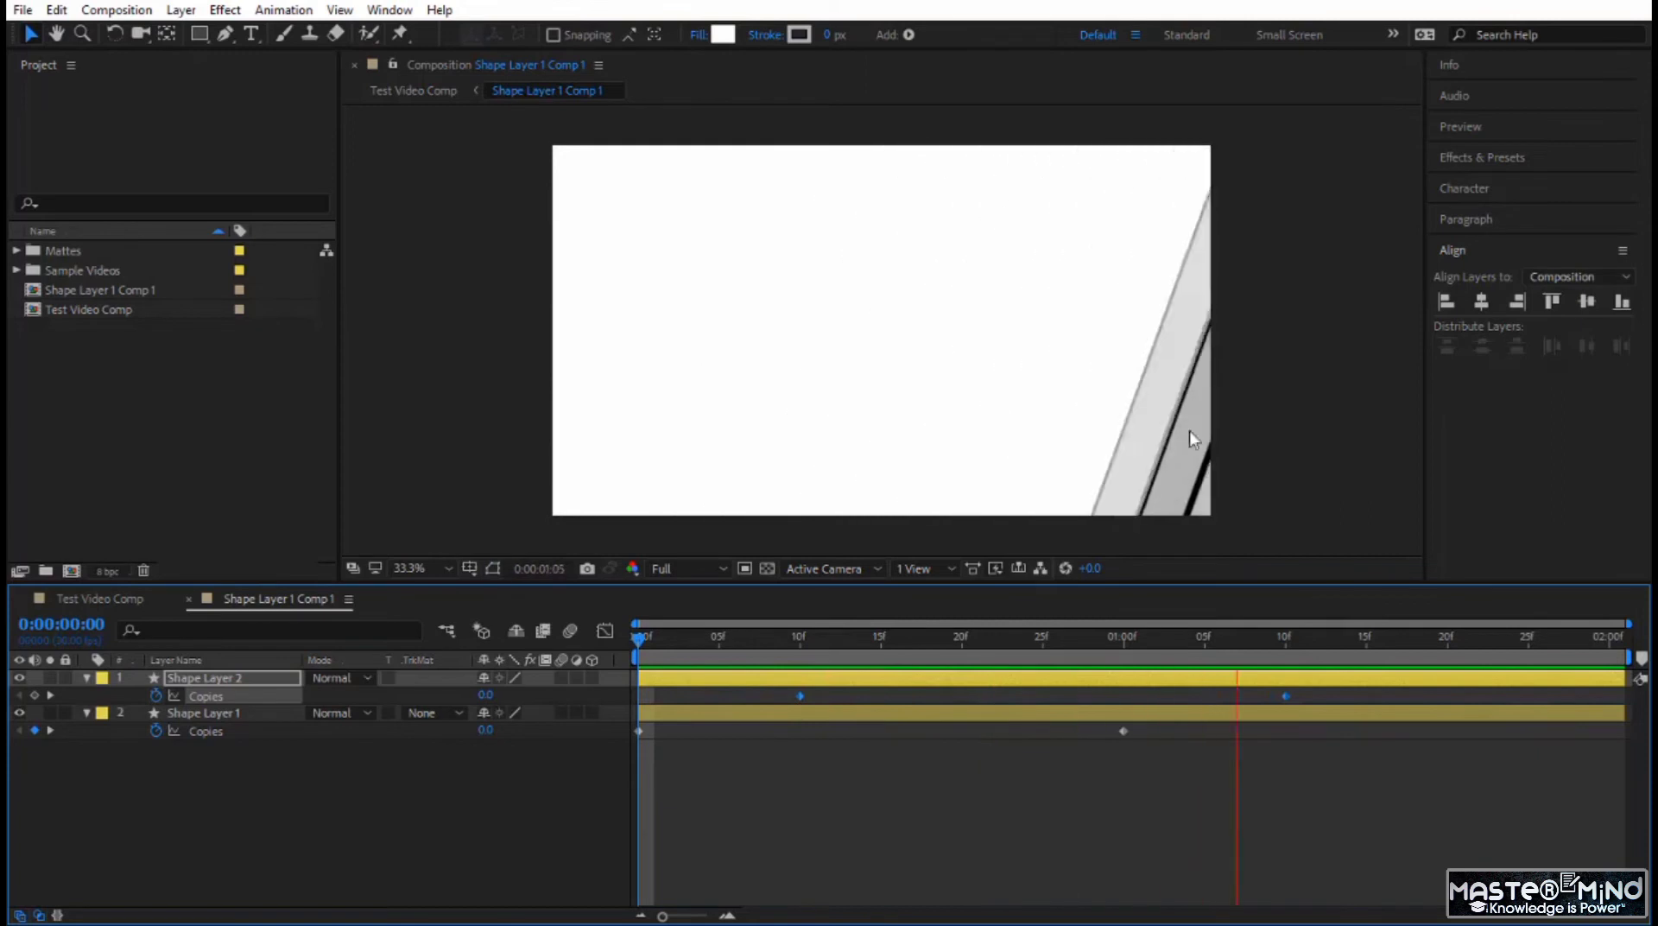
{"action": "left_click_drag", "start_coordinate": [797, 696], "coordinate": [970, 704]}
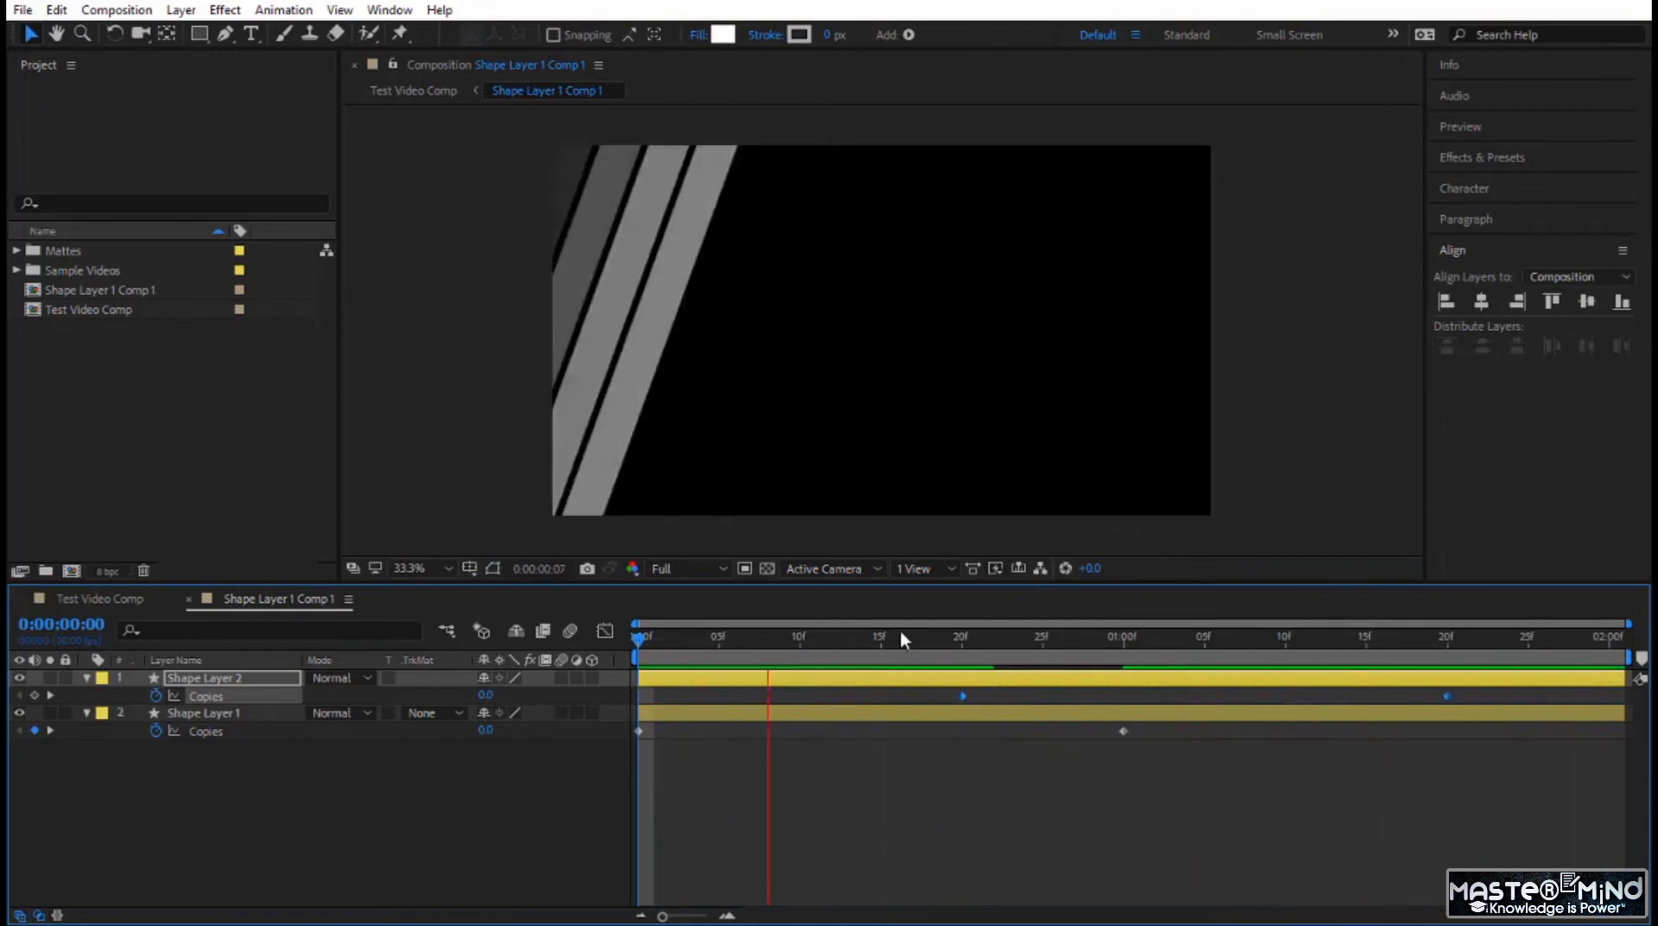
Reselect Shape Layer 2's two Copies keyframes and shift them so the first sits at 0:00:00:10.
{"action": "left_click", "coordinate": [968, 699]}
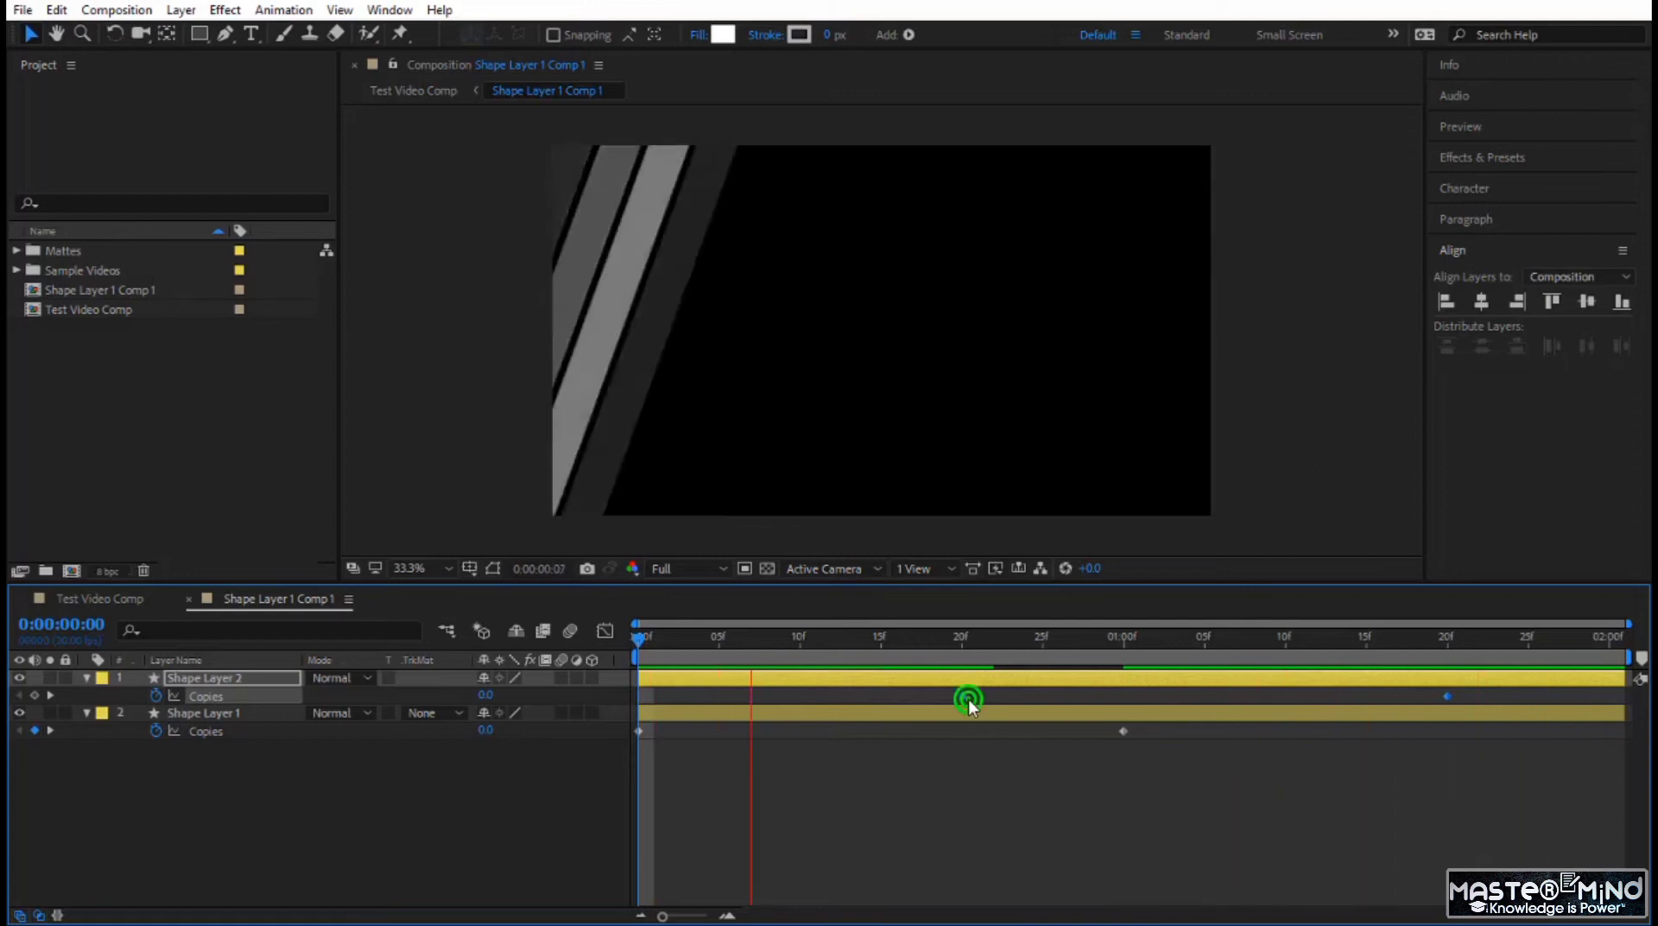
{"action": "left_click", "coordinate": [241, 695]}
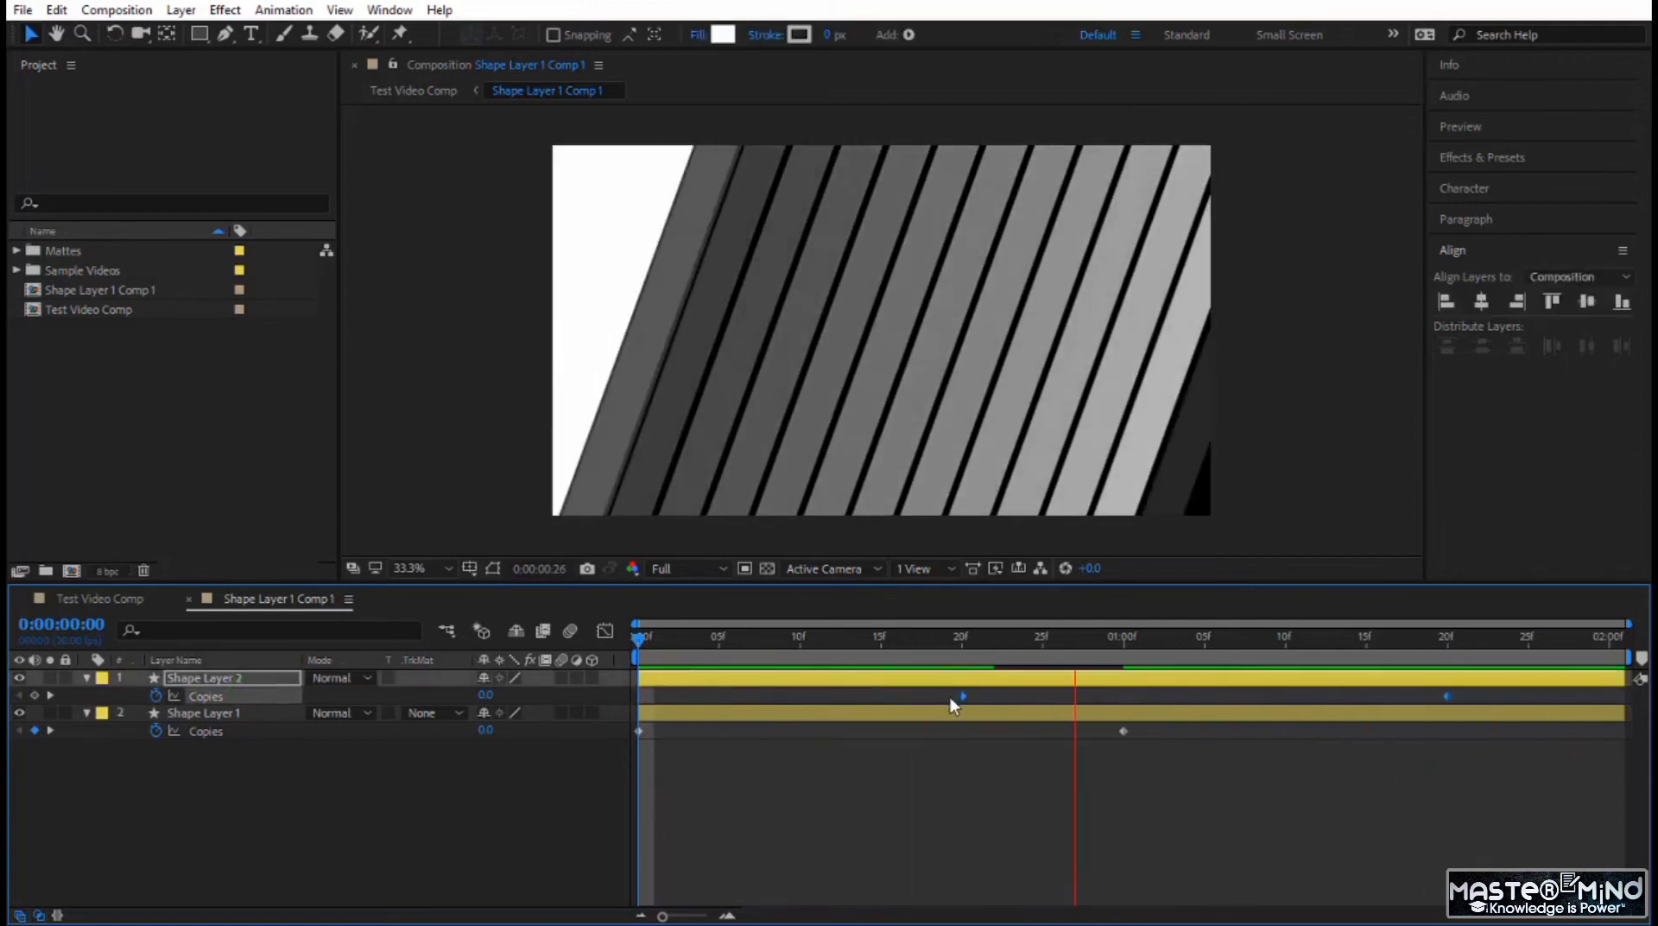
{"action": "left_click_drag", "start_coordinate": [962, 696], "coordinate": [805, 697]}
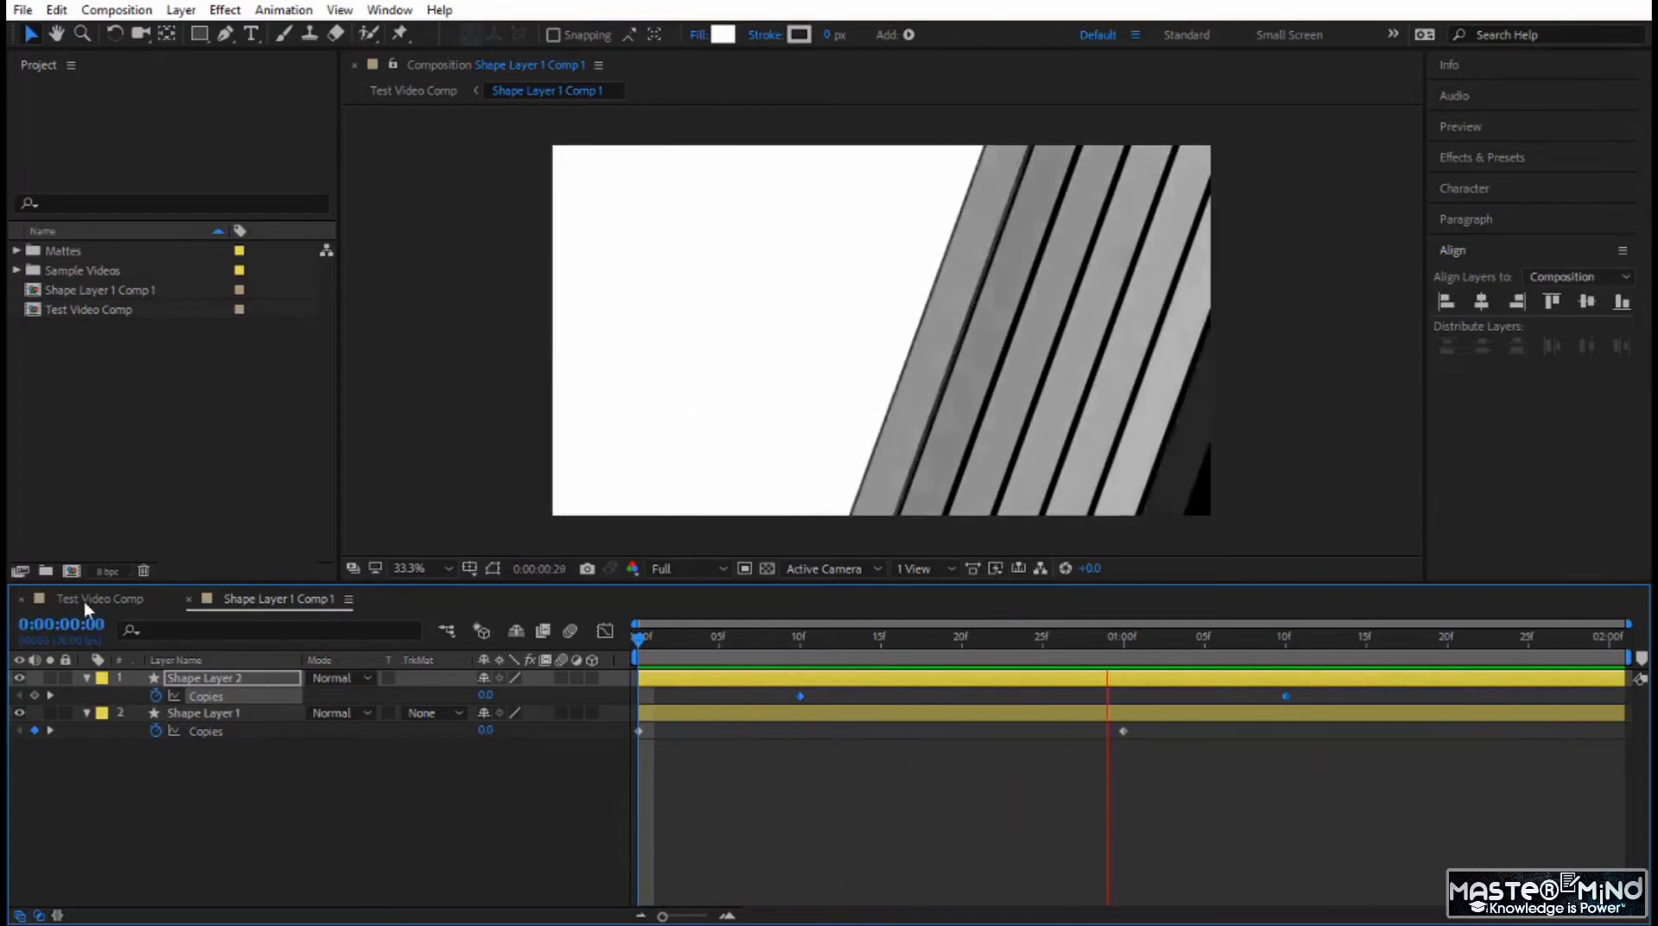
Preview the retimed stripe transition in Test Video Comp, starting at 0:00:02:23.
{"action": "left_click", "coordinate": [83, 598]}
{"action": "left_click", "coordinate": [981, 639]}
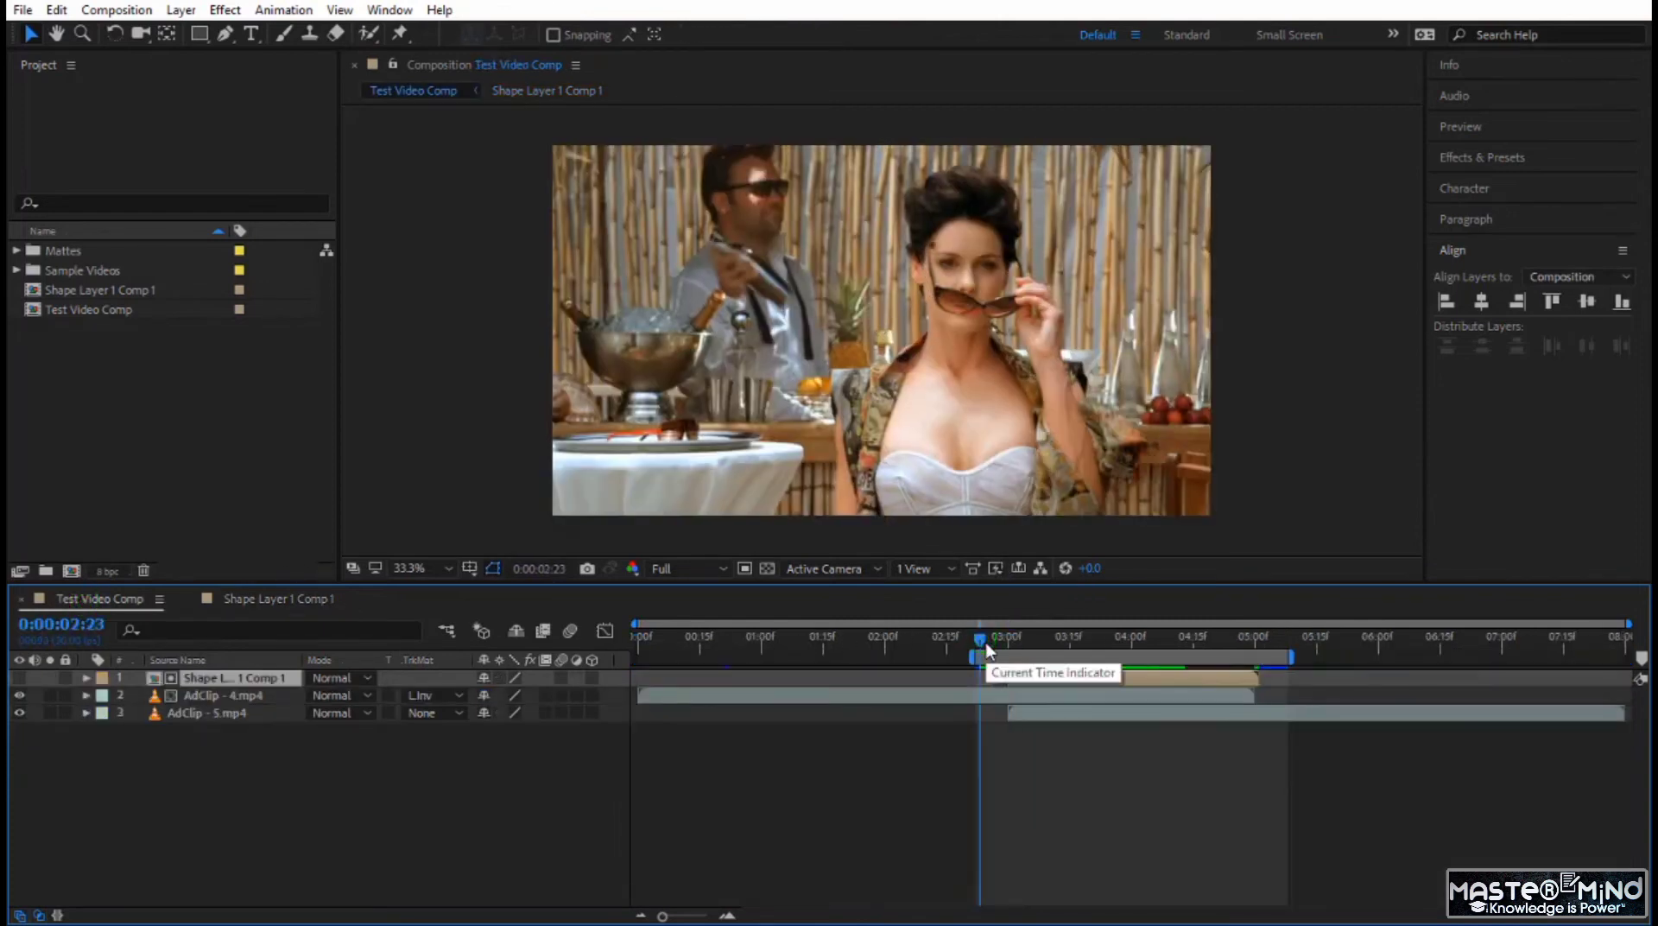
{"action": "key", "text": "space"}
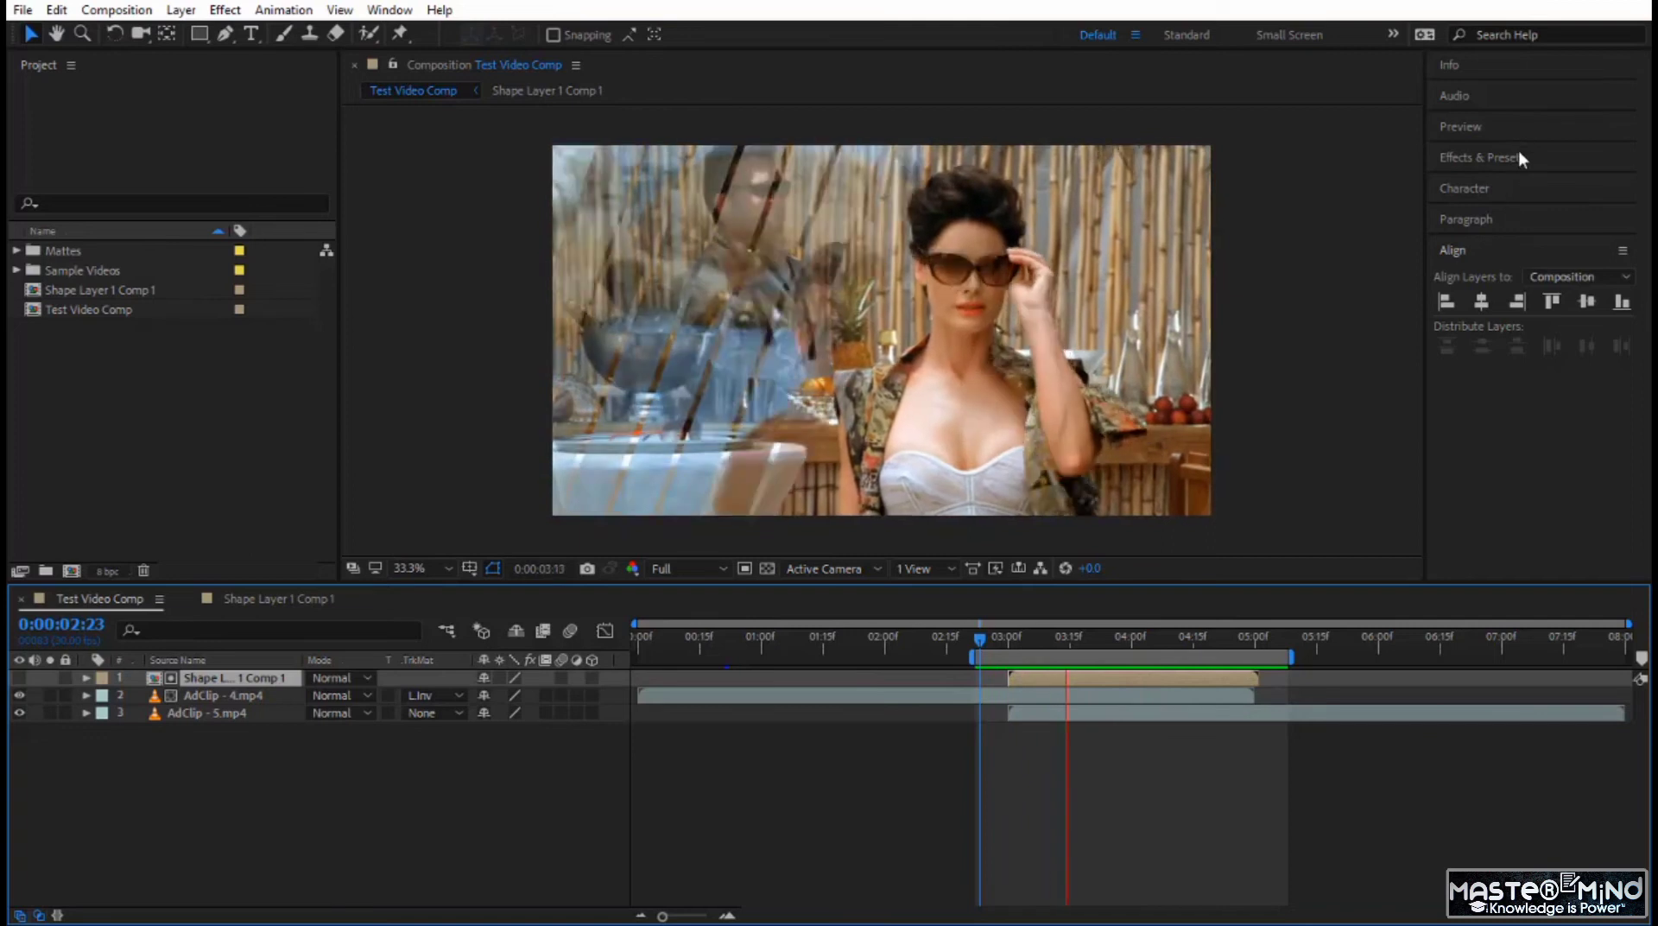
{"action": "left_click", "coordinate": [1518, 157]}
{"action": "left_click", "coordinate": [1517, 156]}
{"action": "left_click", "coordinate": [1513, 133]}
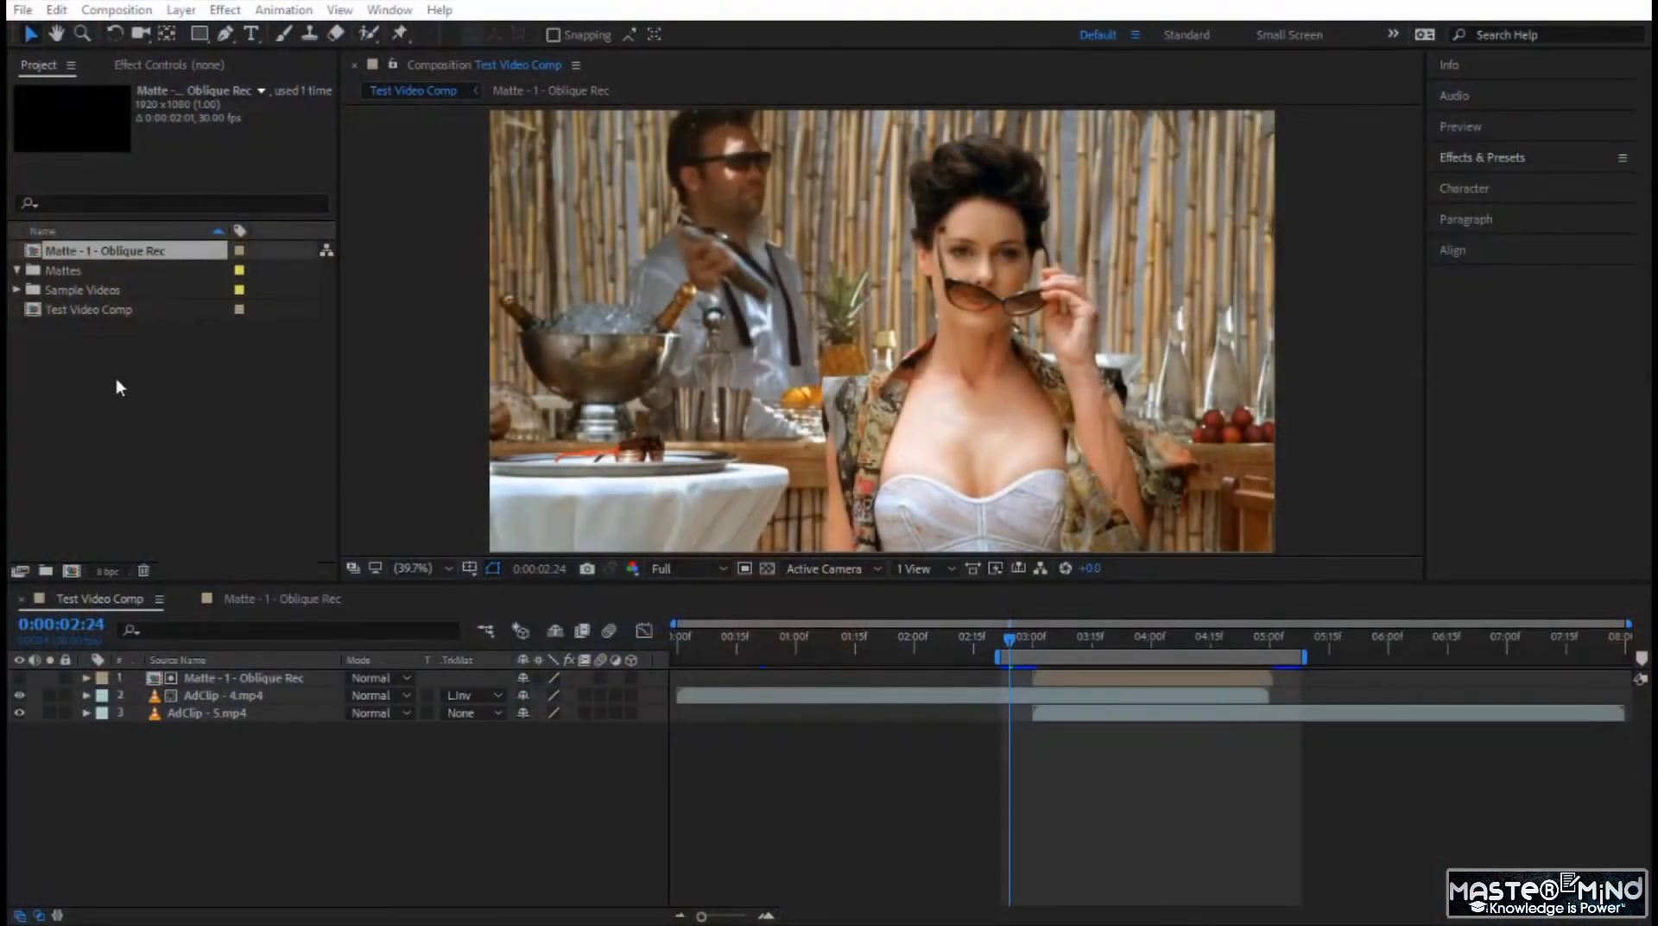
Duplicate the Matte - 1 - Oblique Rec composition and rename the copy "Matte - 2 - Circles Radial Shadows".
{"action": "left_click", "coordinate": [109, 377]}
{"action": "left_click", "coordinate": [116, 251]}
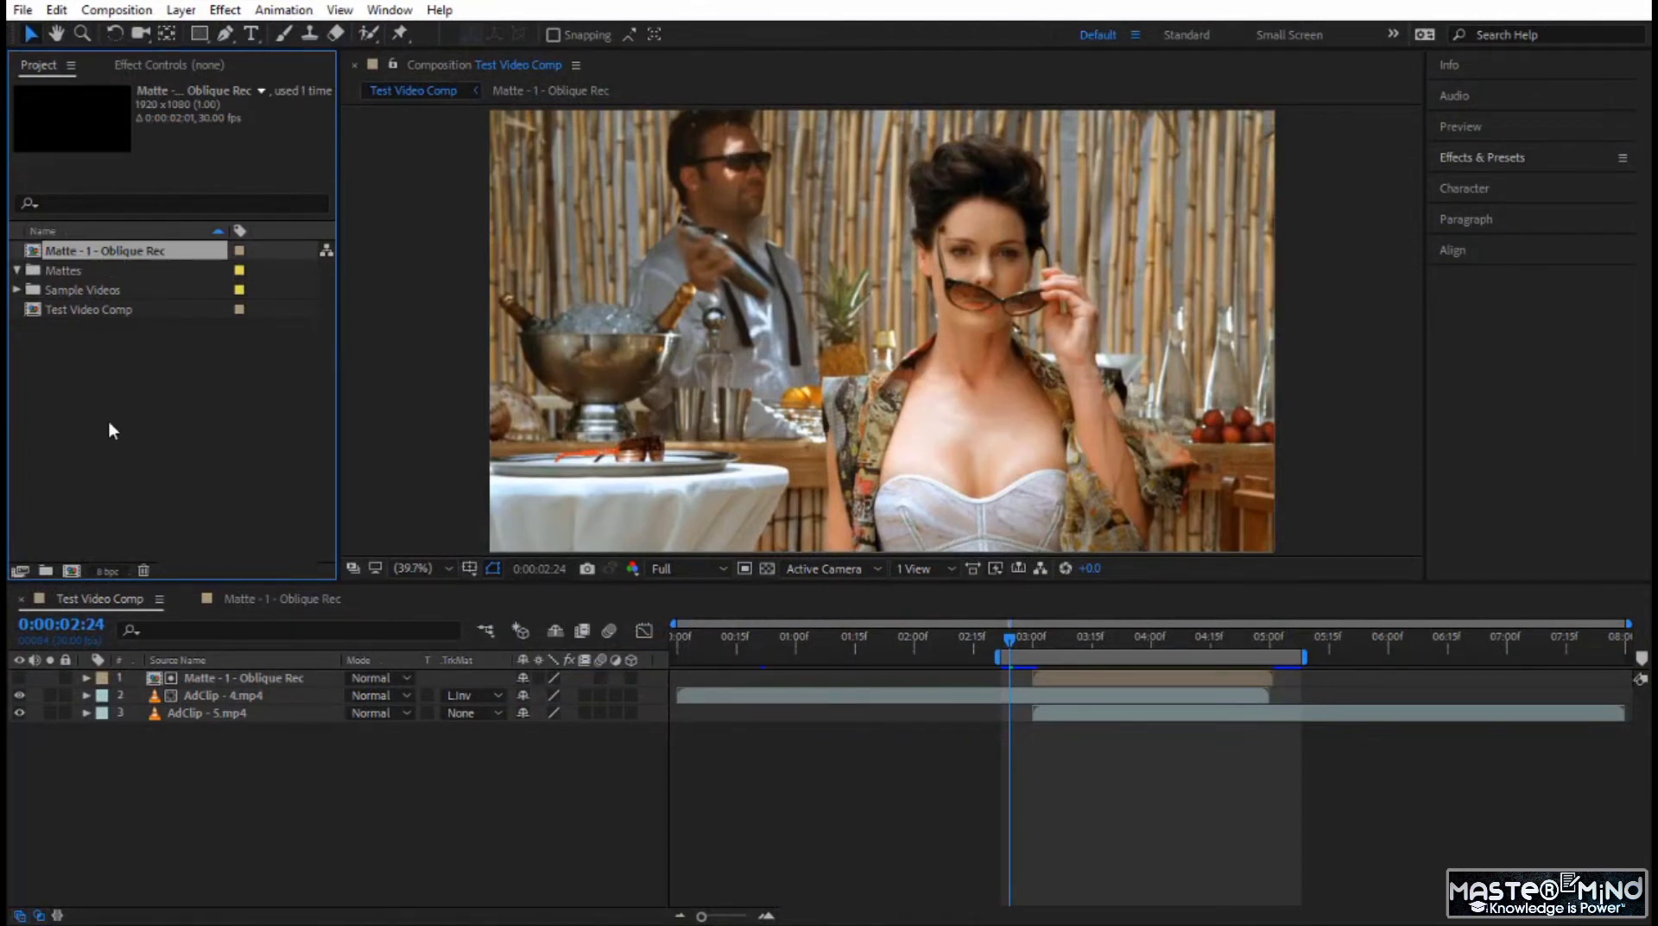
{"action": "key", "text": "ctrl+d"}
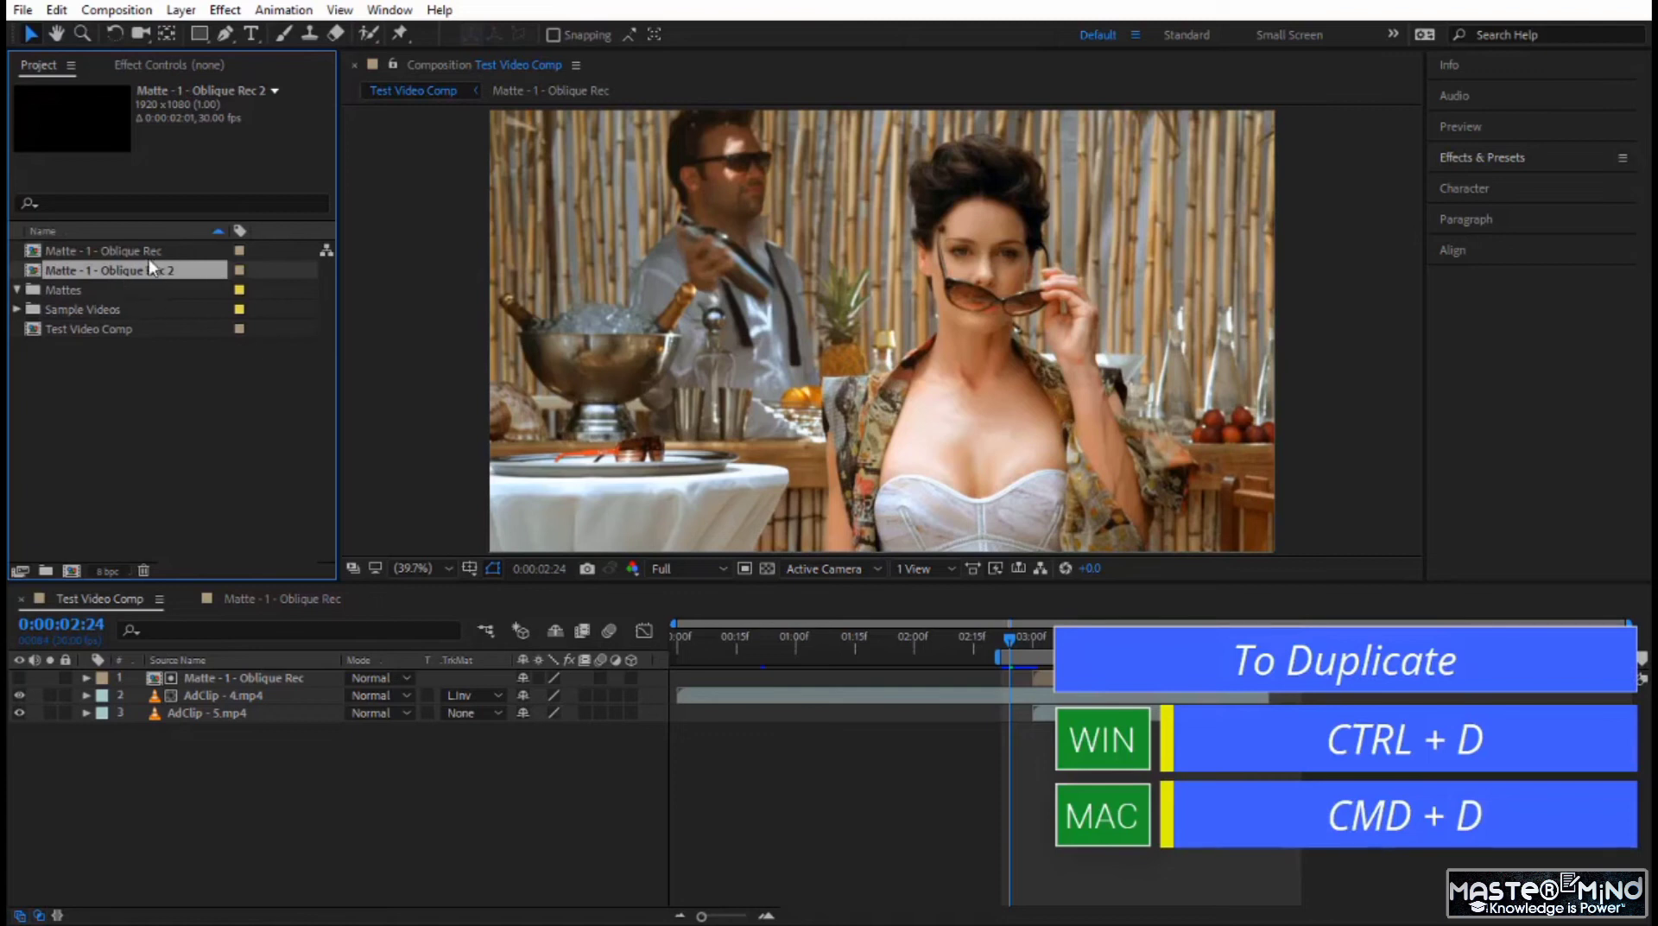
{"action": "key", "text": "Return"}
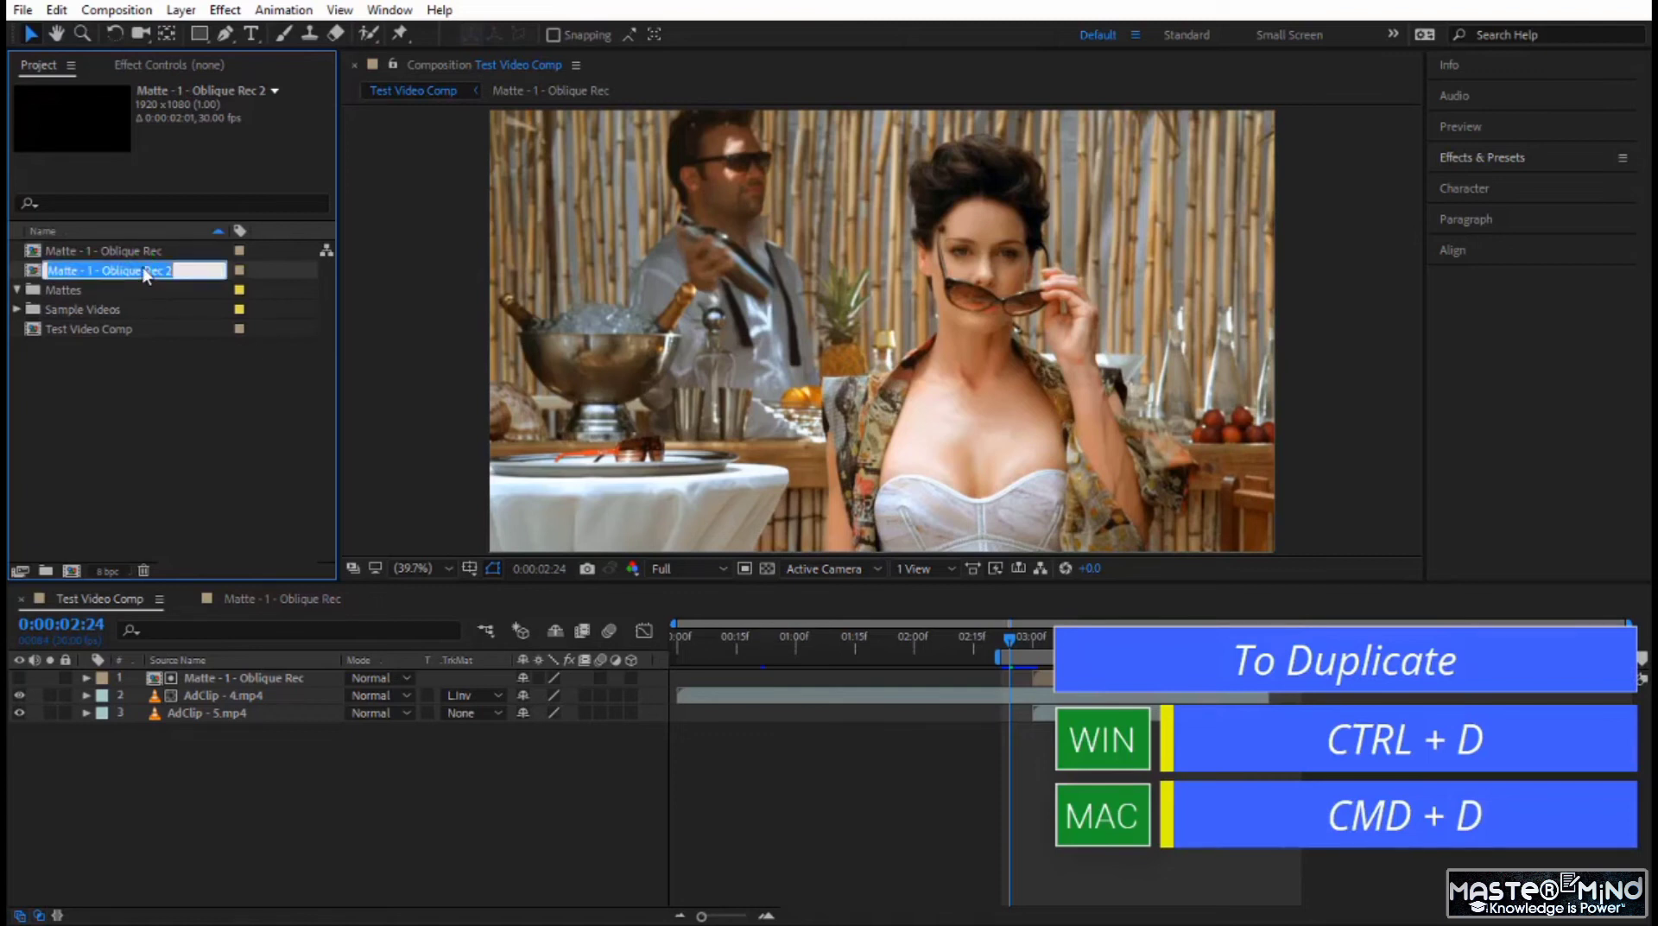
{"action": "left_click", "coordinate": [145, 272]}
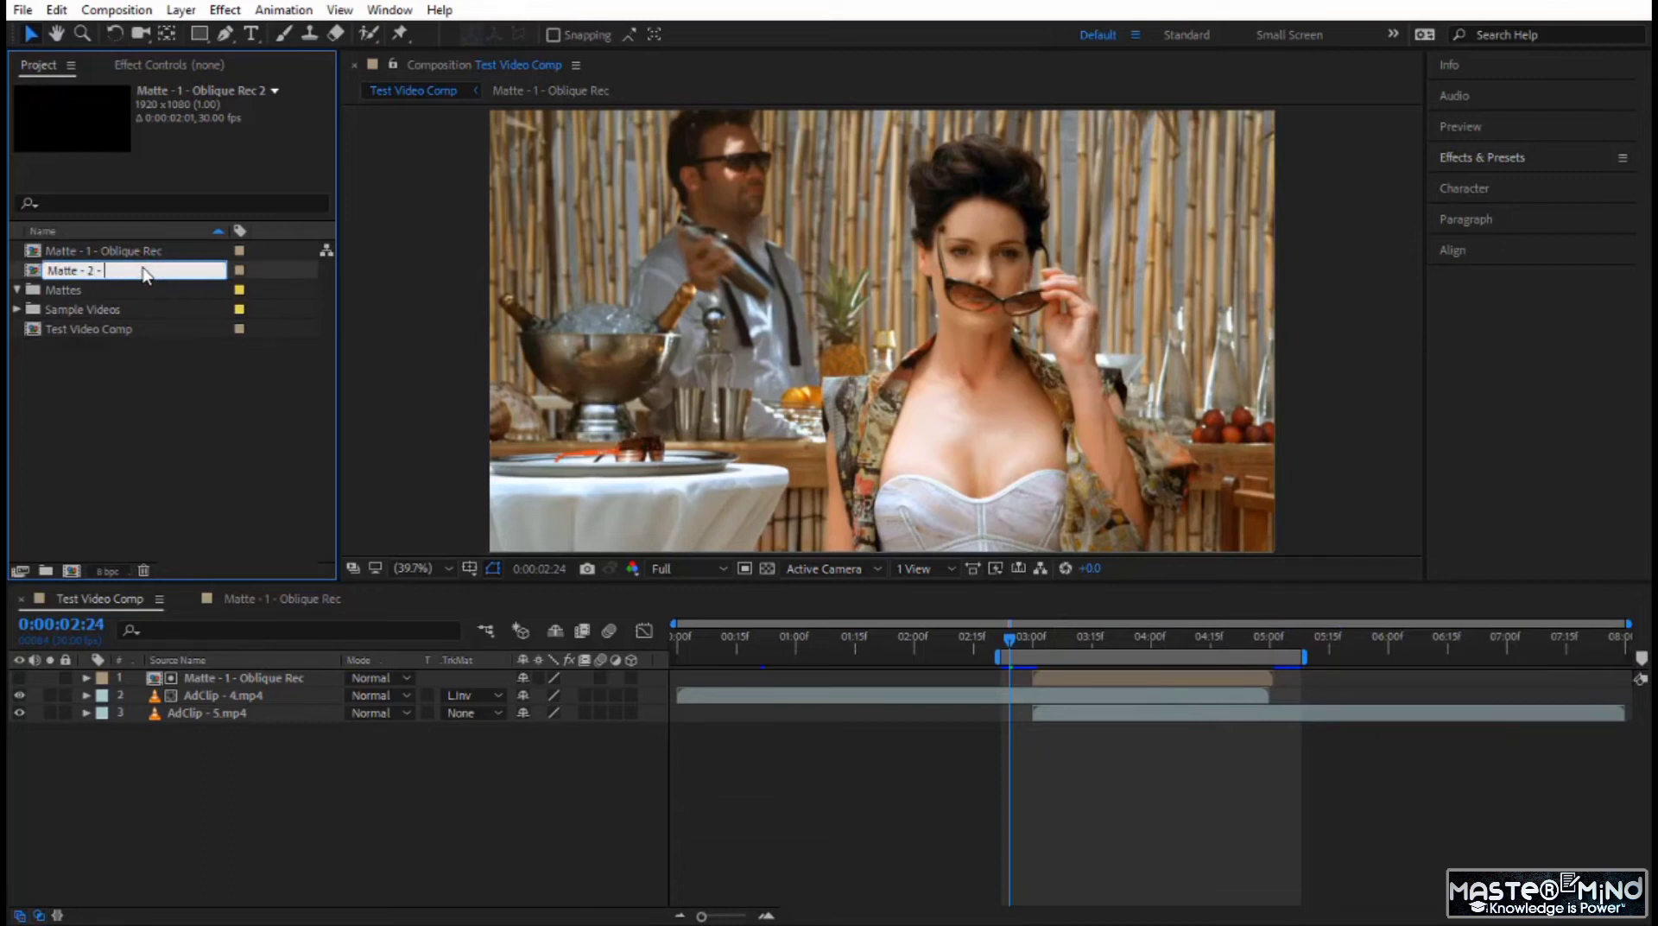
{"action": "type", "text": "rcles Radial Shadows"}
{"action": "key", "text": "Return"}
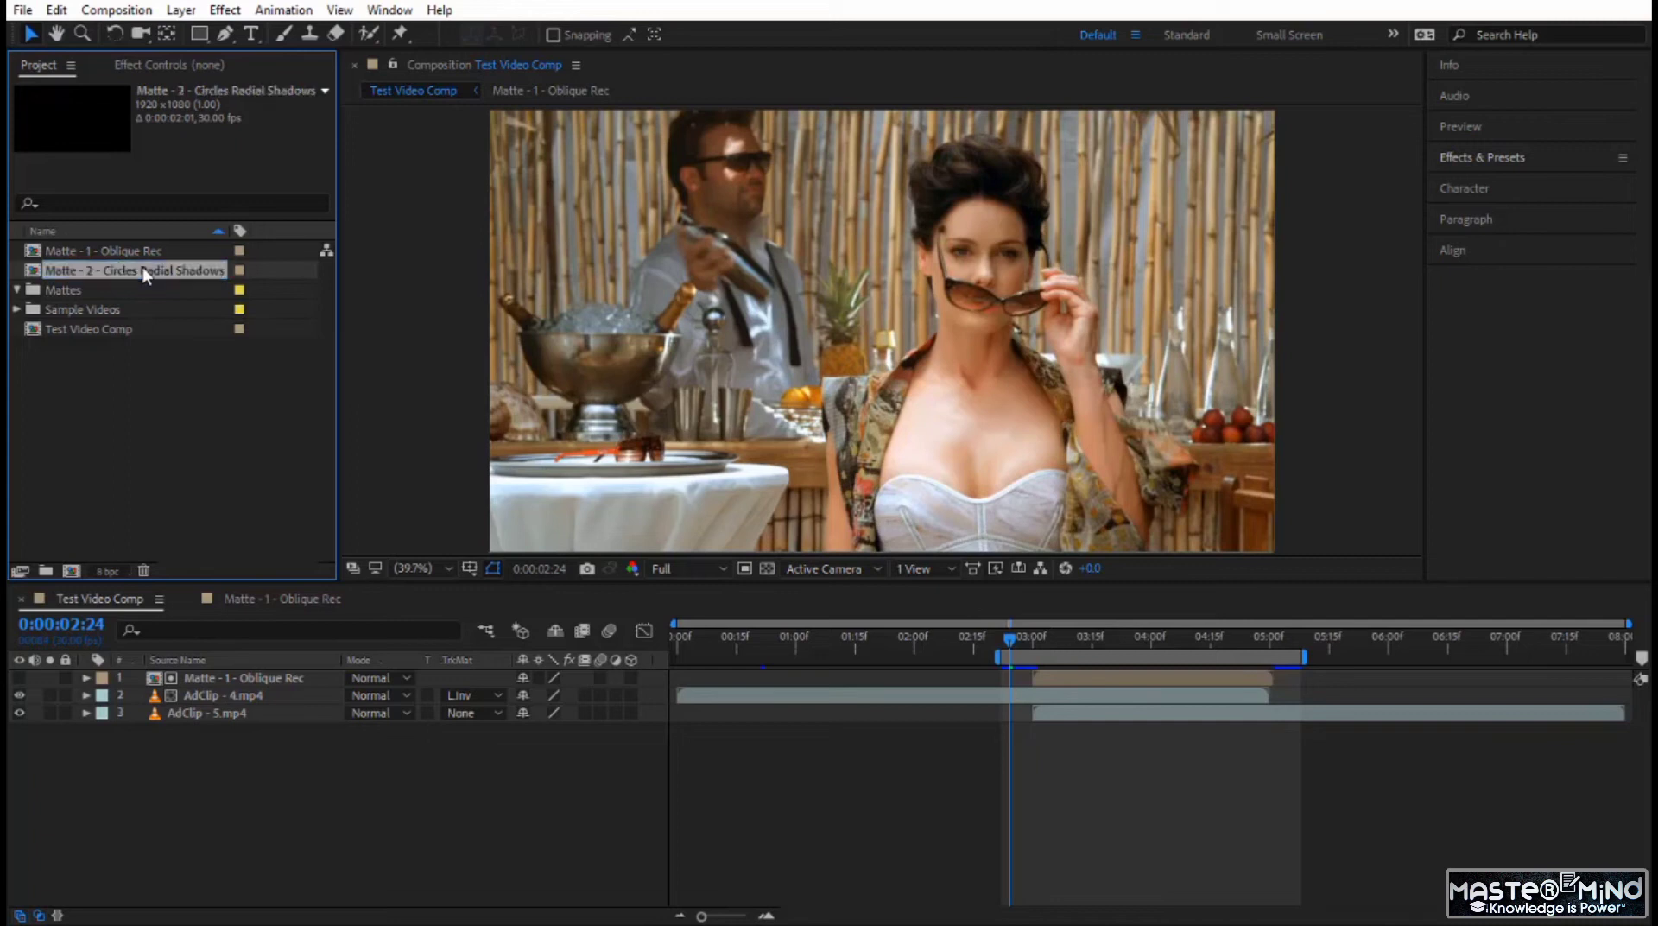
Replace the Matte - 1 - Oblique Rec layer in Test Video Comp with Matte - 2 - Circles Radial Shadows and open that composition.
{"action": "left_click", "coordinate": [238, 680]}
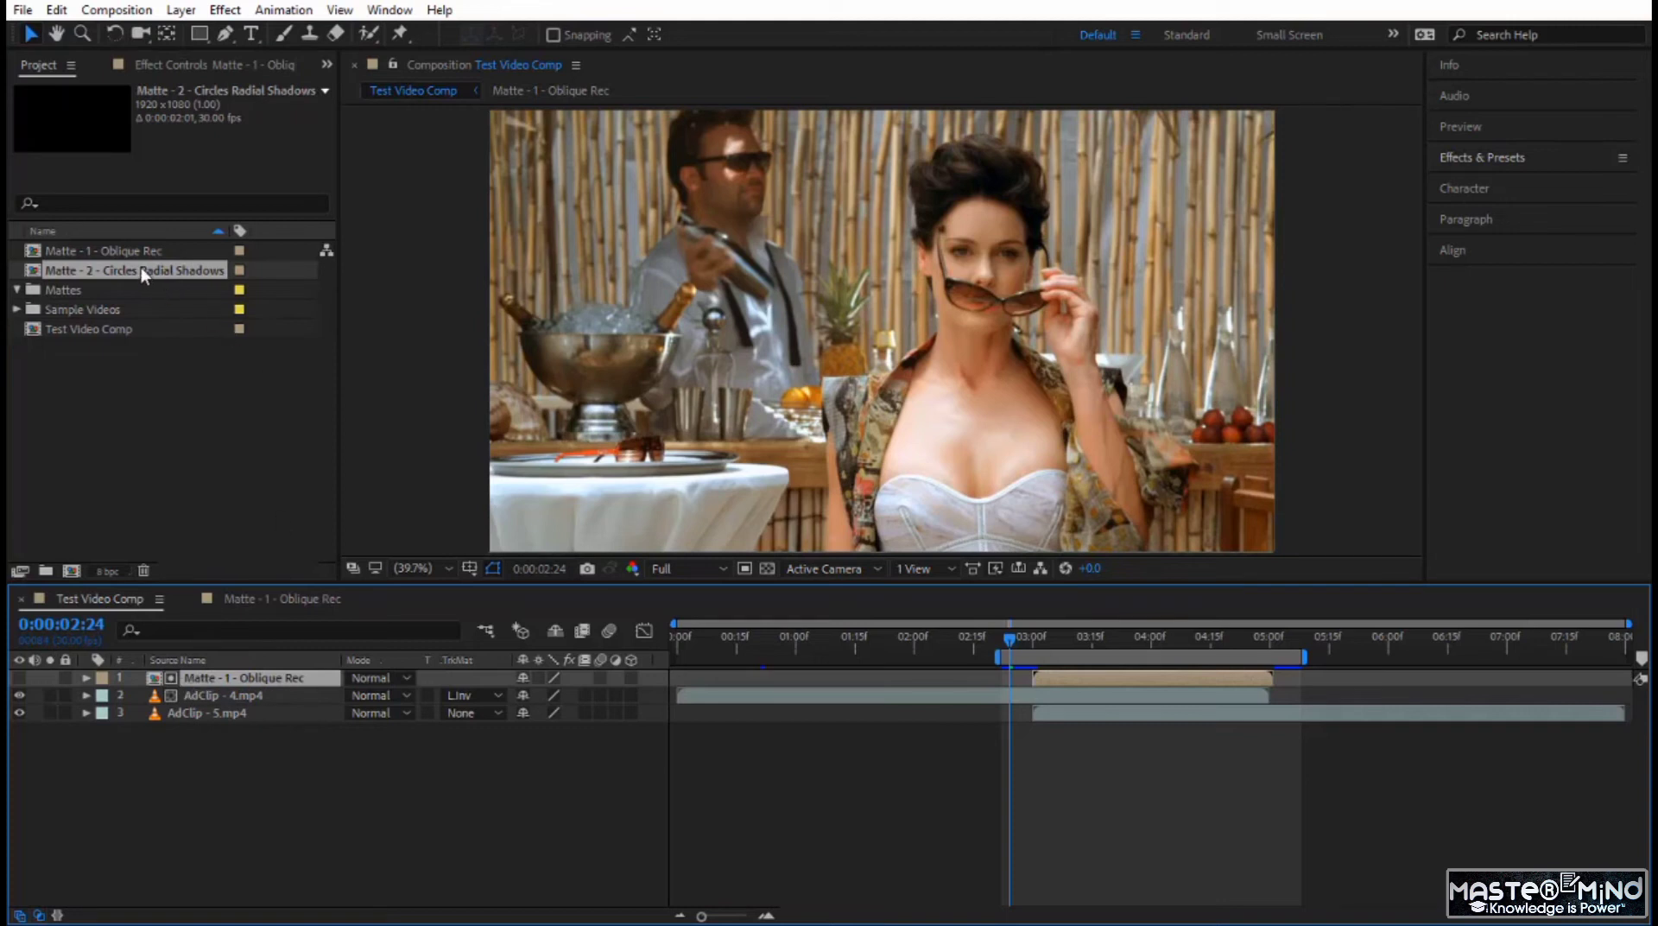
{"action": "left_click_drag", "start_coordinate": [142, 267], "coordinate": [245, 680]}
{"action": "double_click", "coordinate": [273, 681]}
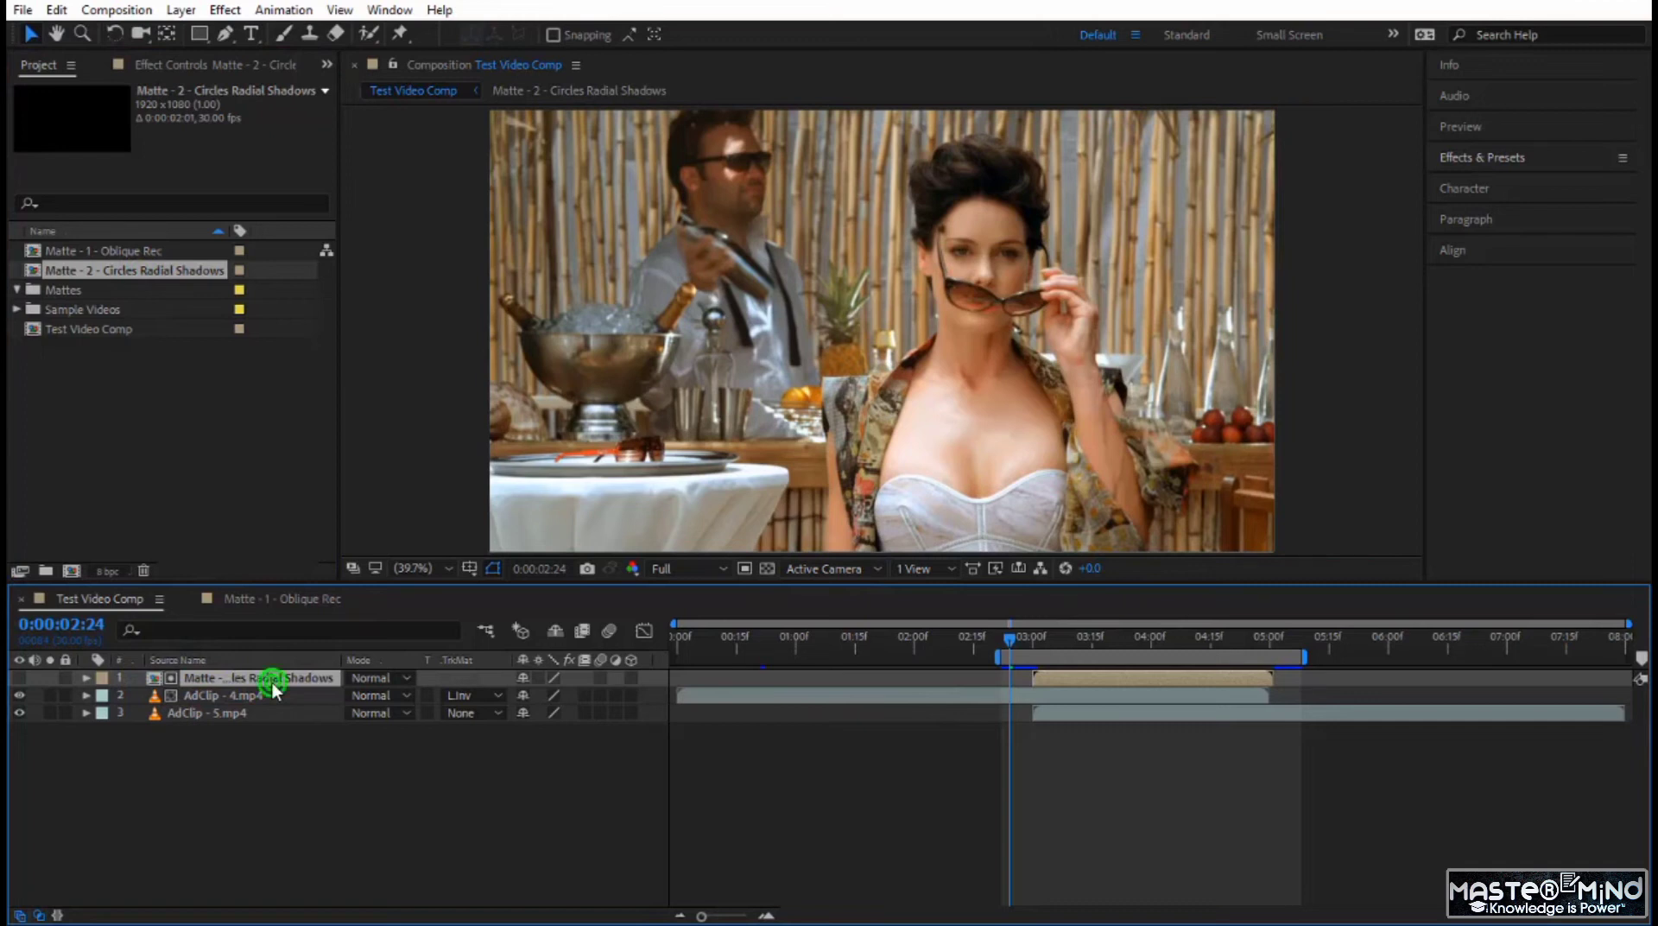
Delete all Copies keyframes from Shape Layer 1 and Shape Layer 2 and collapse both layers.
{"action": "left_click_drag", "start_coordinate": [226, 774], "coordinate": [223, 658]}
{"action": "key", "text": "Delete"}
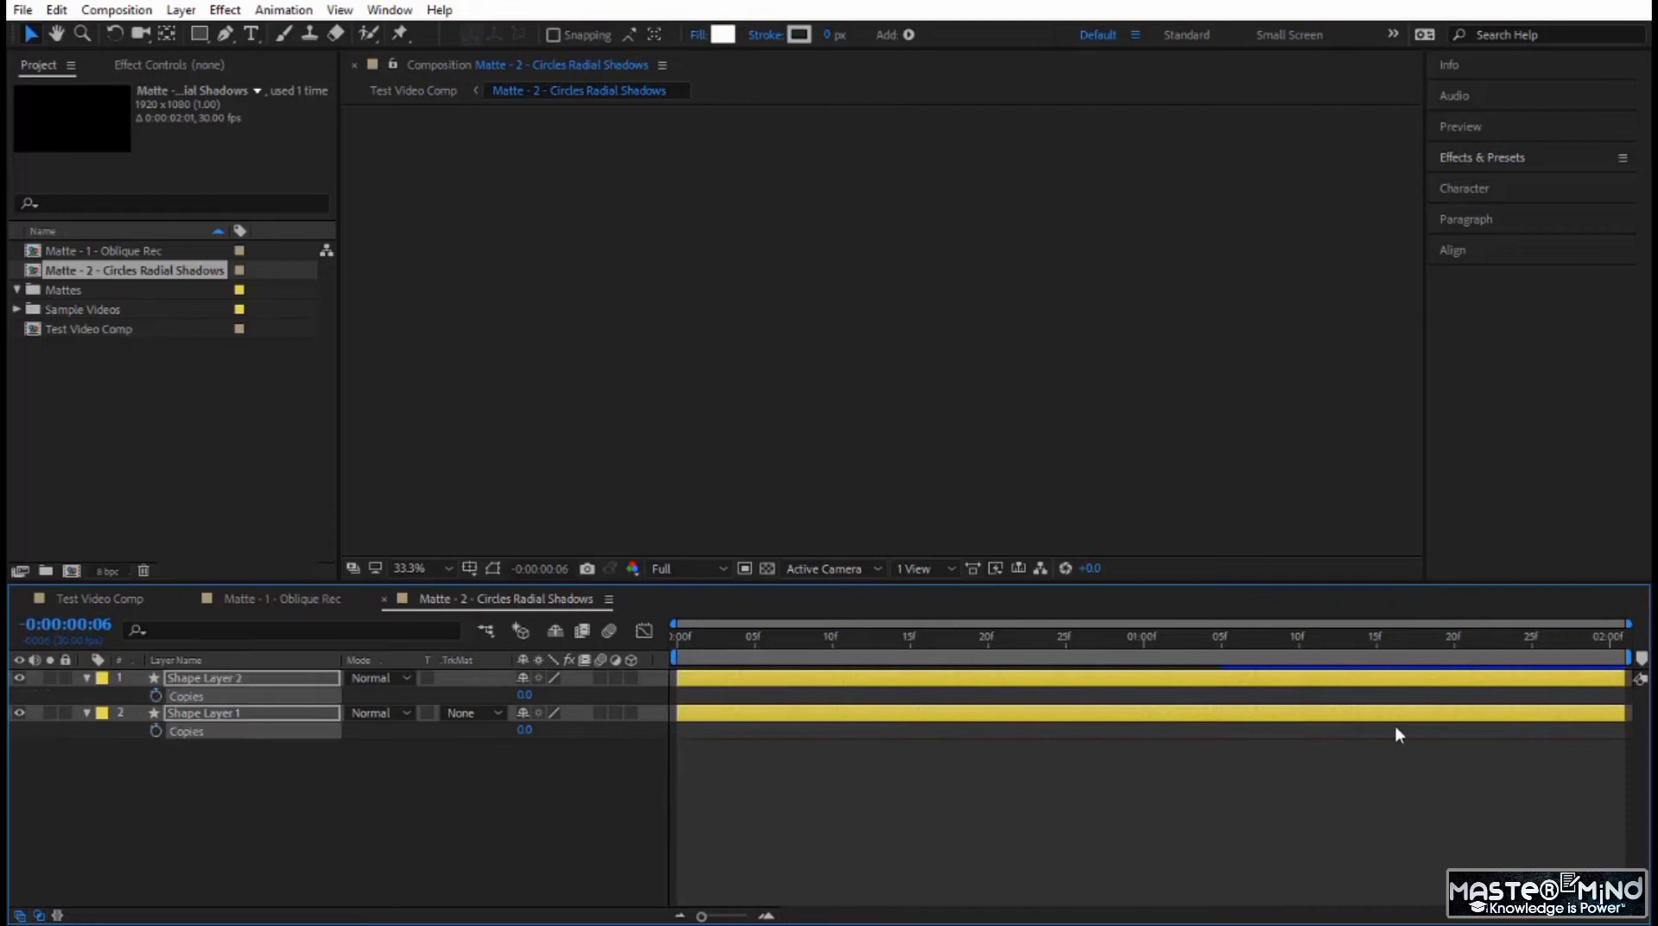
{"action": "key", "text": "u"}
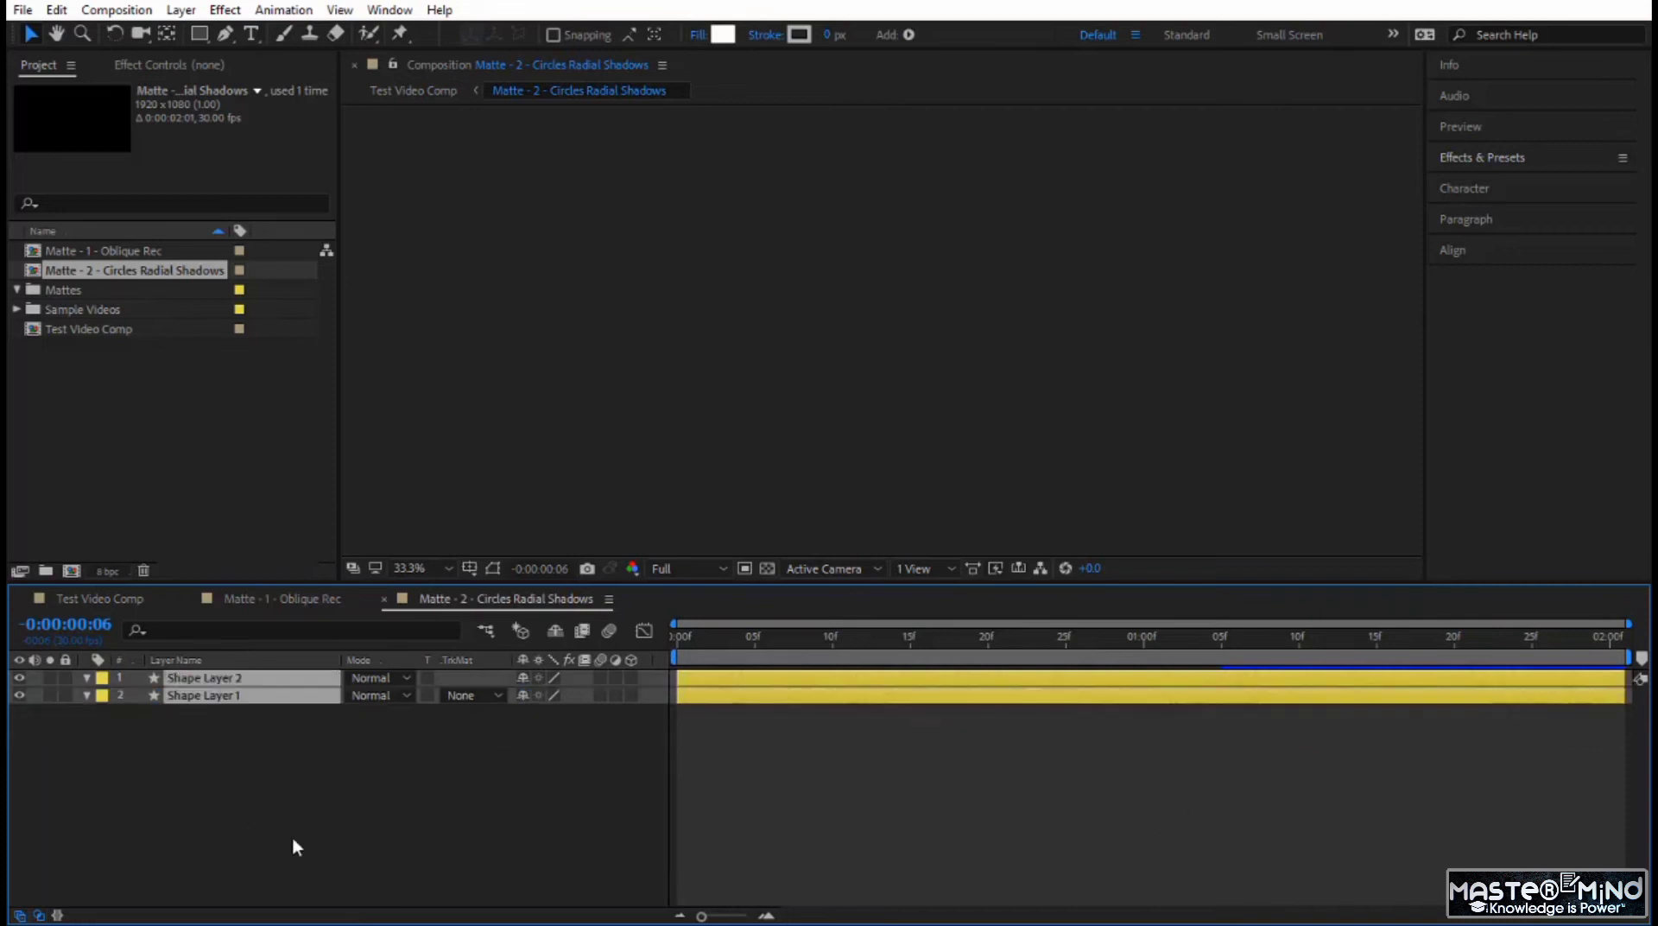
Delete Shape Layer 1 and Shape Layer 2 from the circles matte composition and move the current time to 0:00:00:08.
{"action": "key", "text": "Delete"}
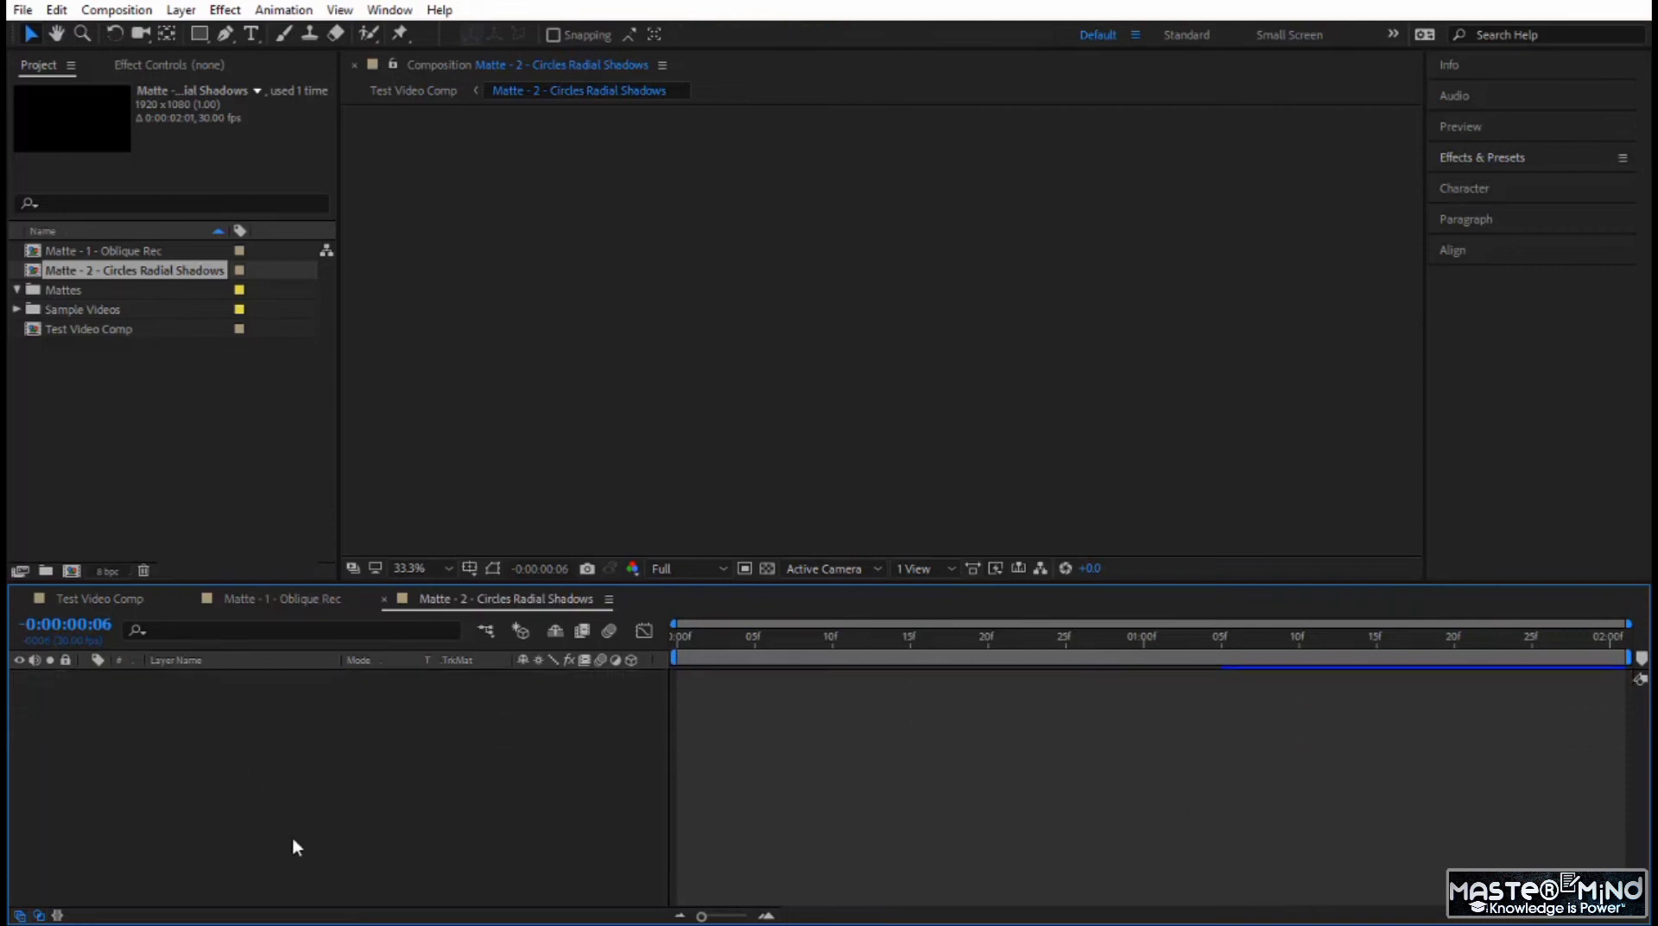
{"action": "left_click", "coordinate": [741, 628]}
{"action": "left_click_drag", "start_coordinate": [684, 644], "coordinate": [800, 659]}
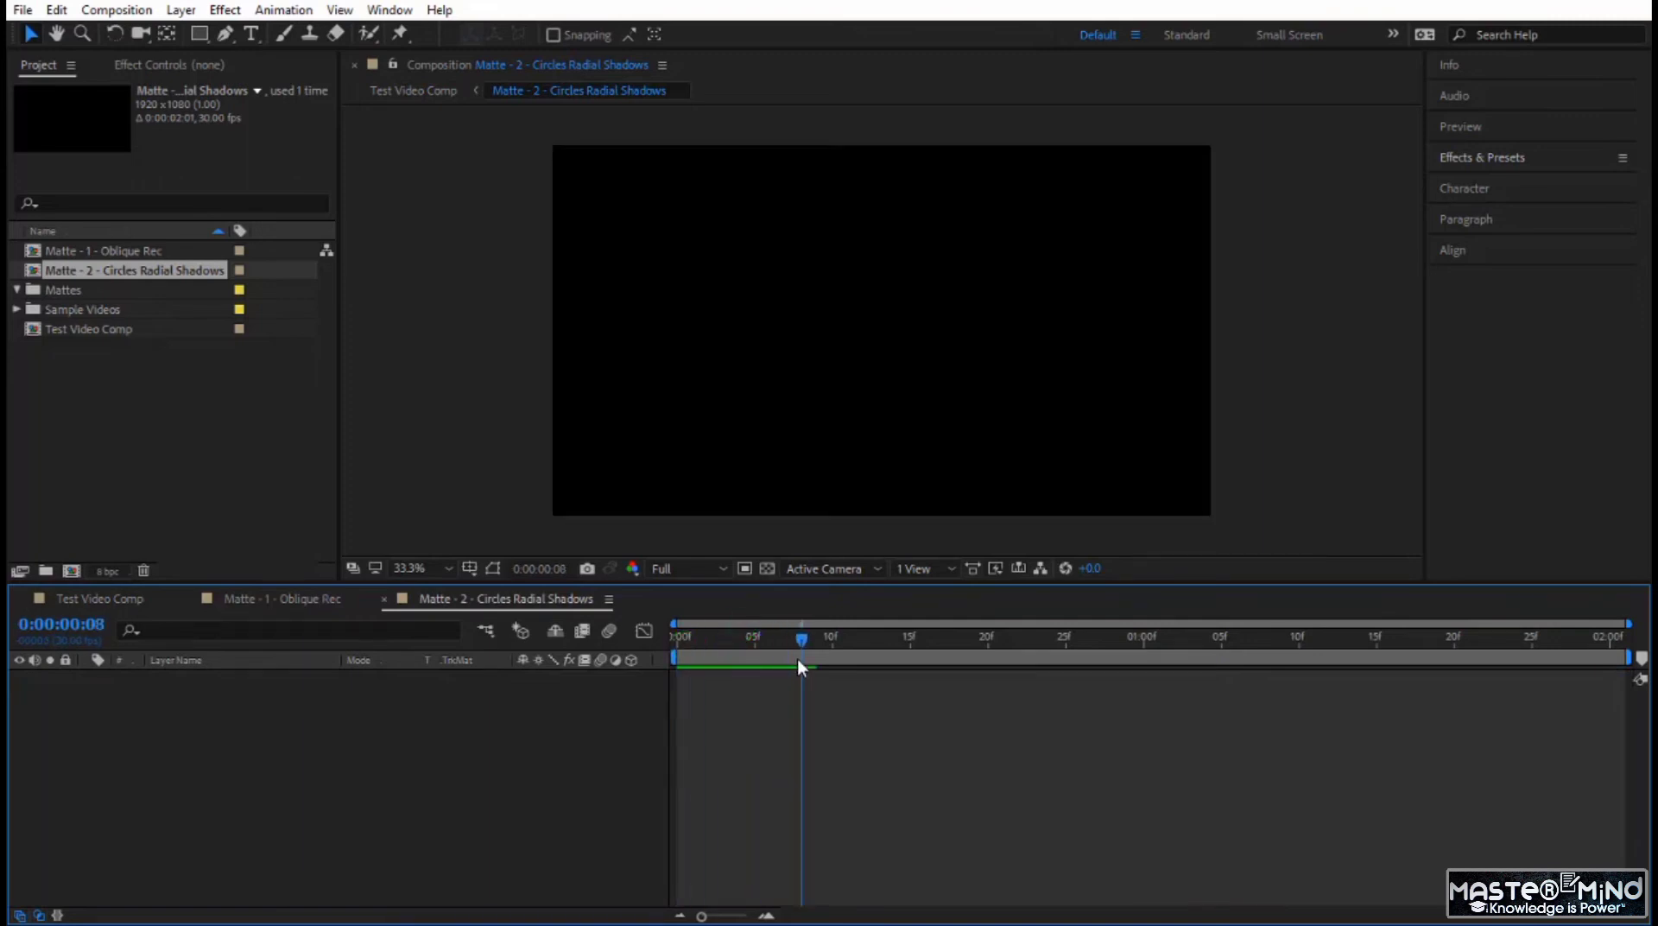
Draw a white circle with the Ellipse tool over the upper-left part of the frame and deselect its shape layer.
{"action": "left_click", "coordinate": [200, 33]}
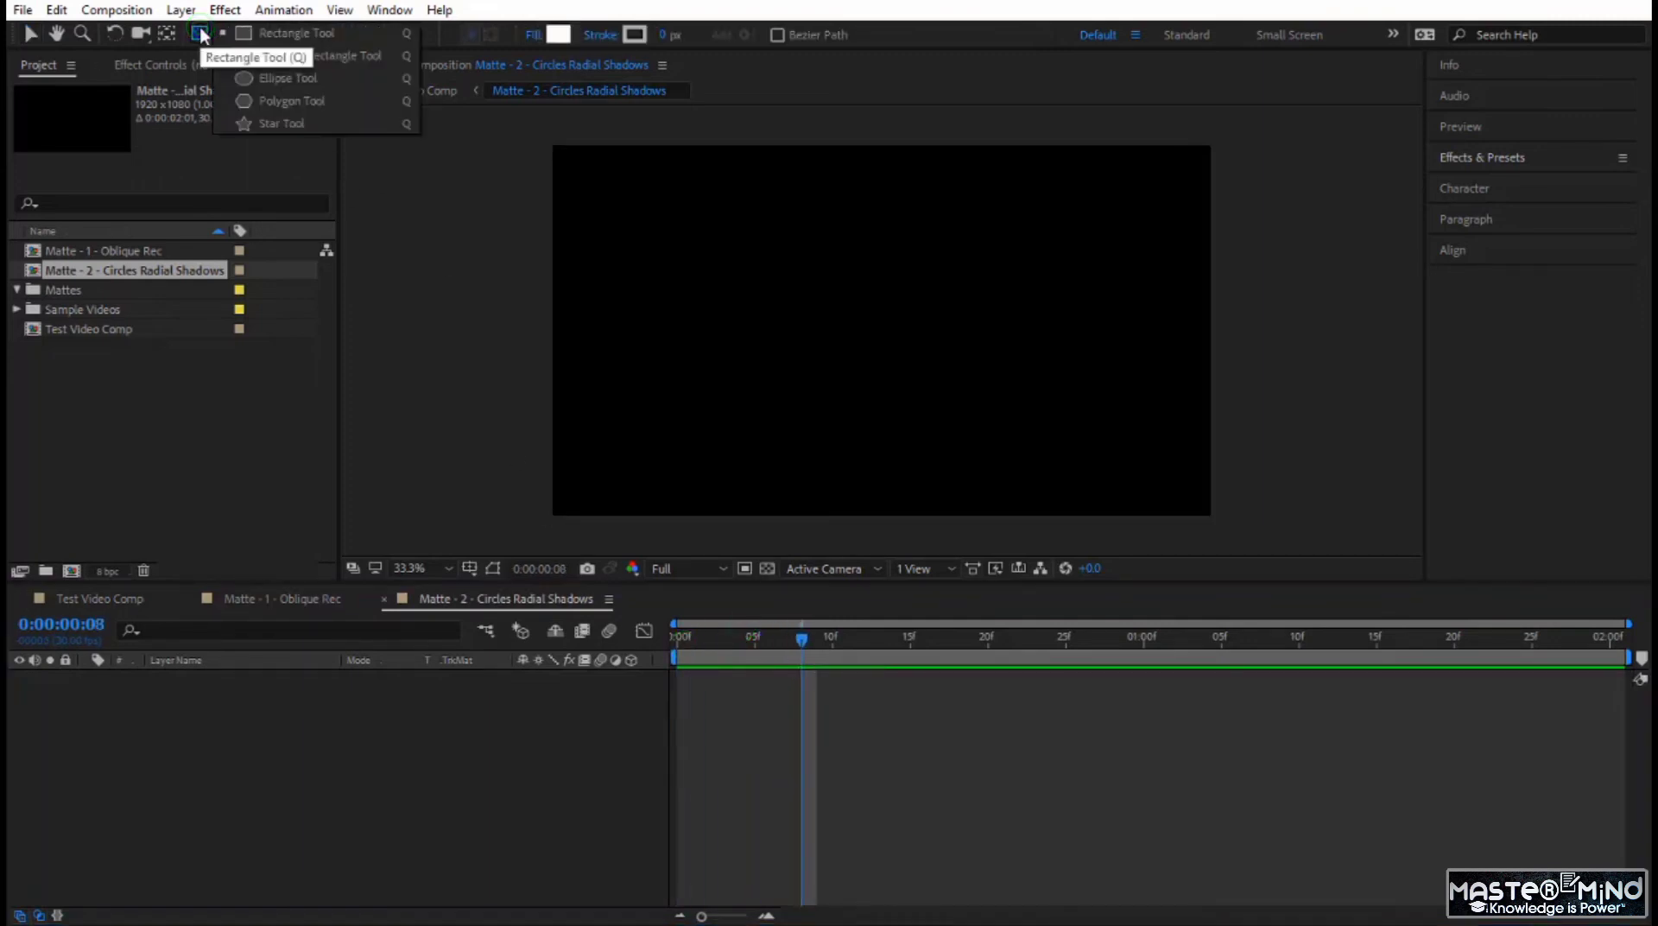
{"action": "left_click", "coordinate": [271, 84]}
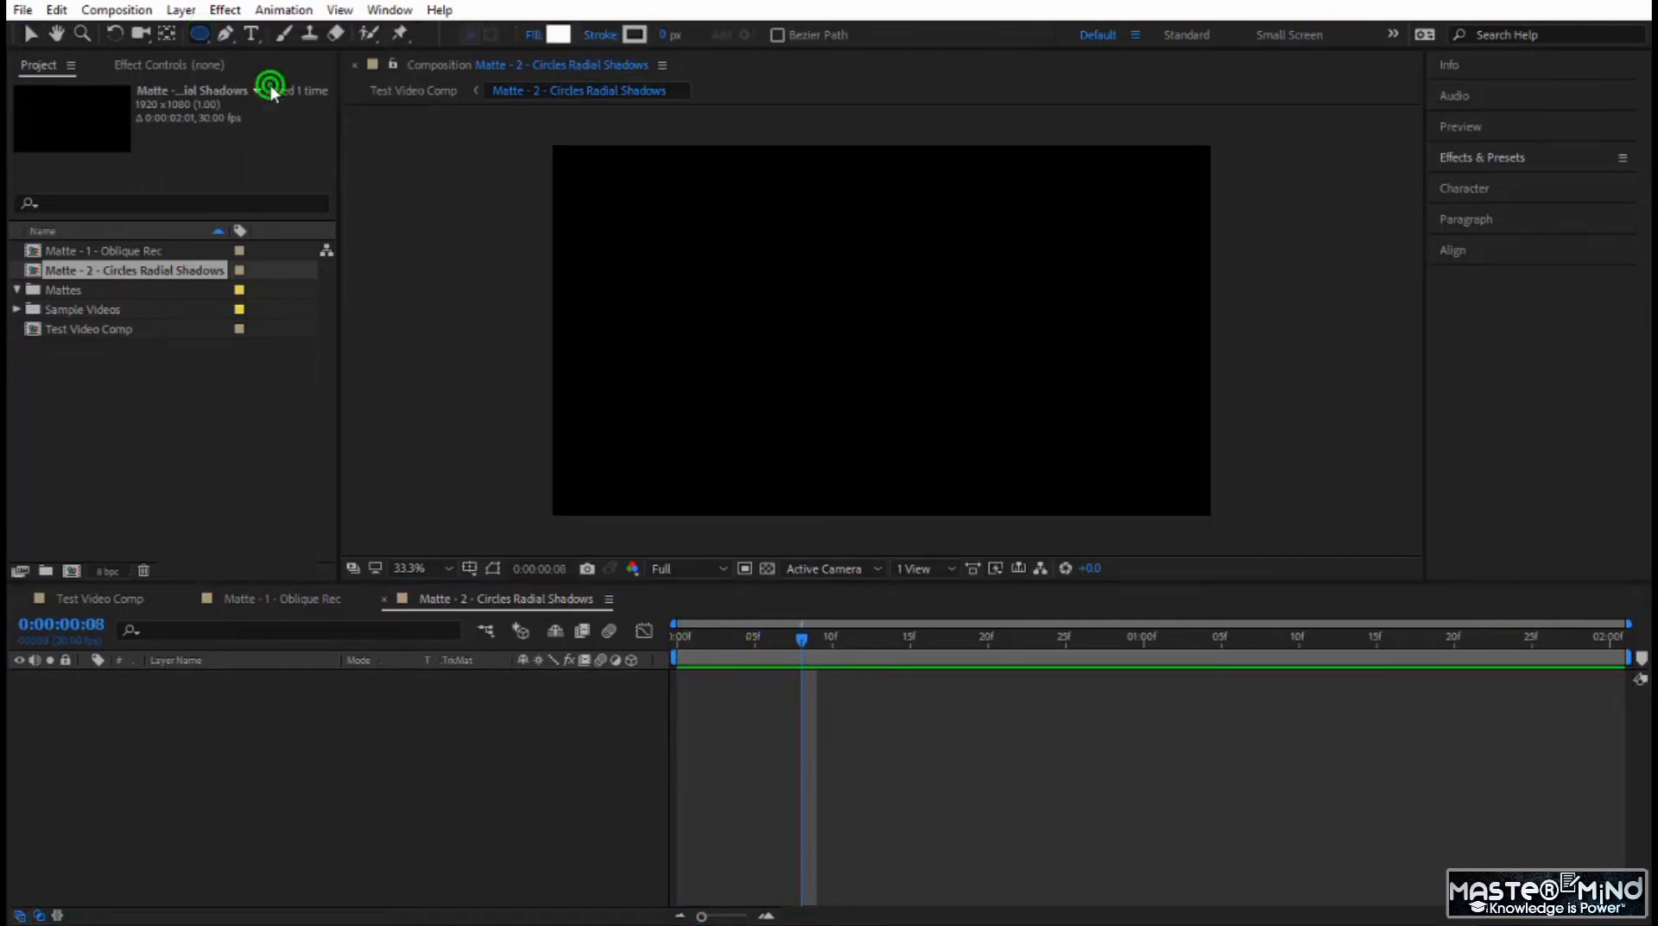
{"action": "left_click", "coordinate": [639, 233]}
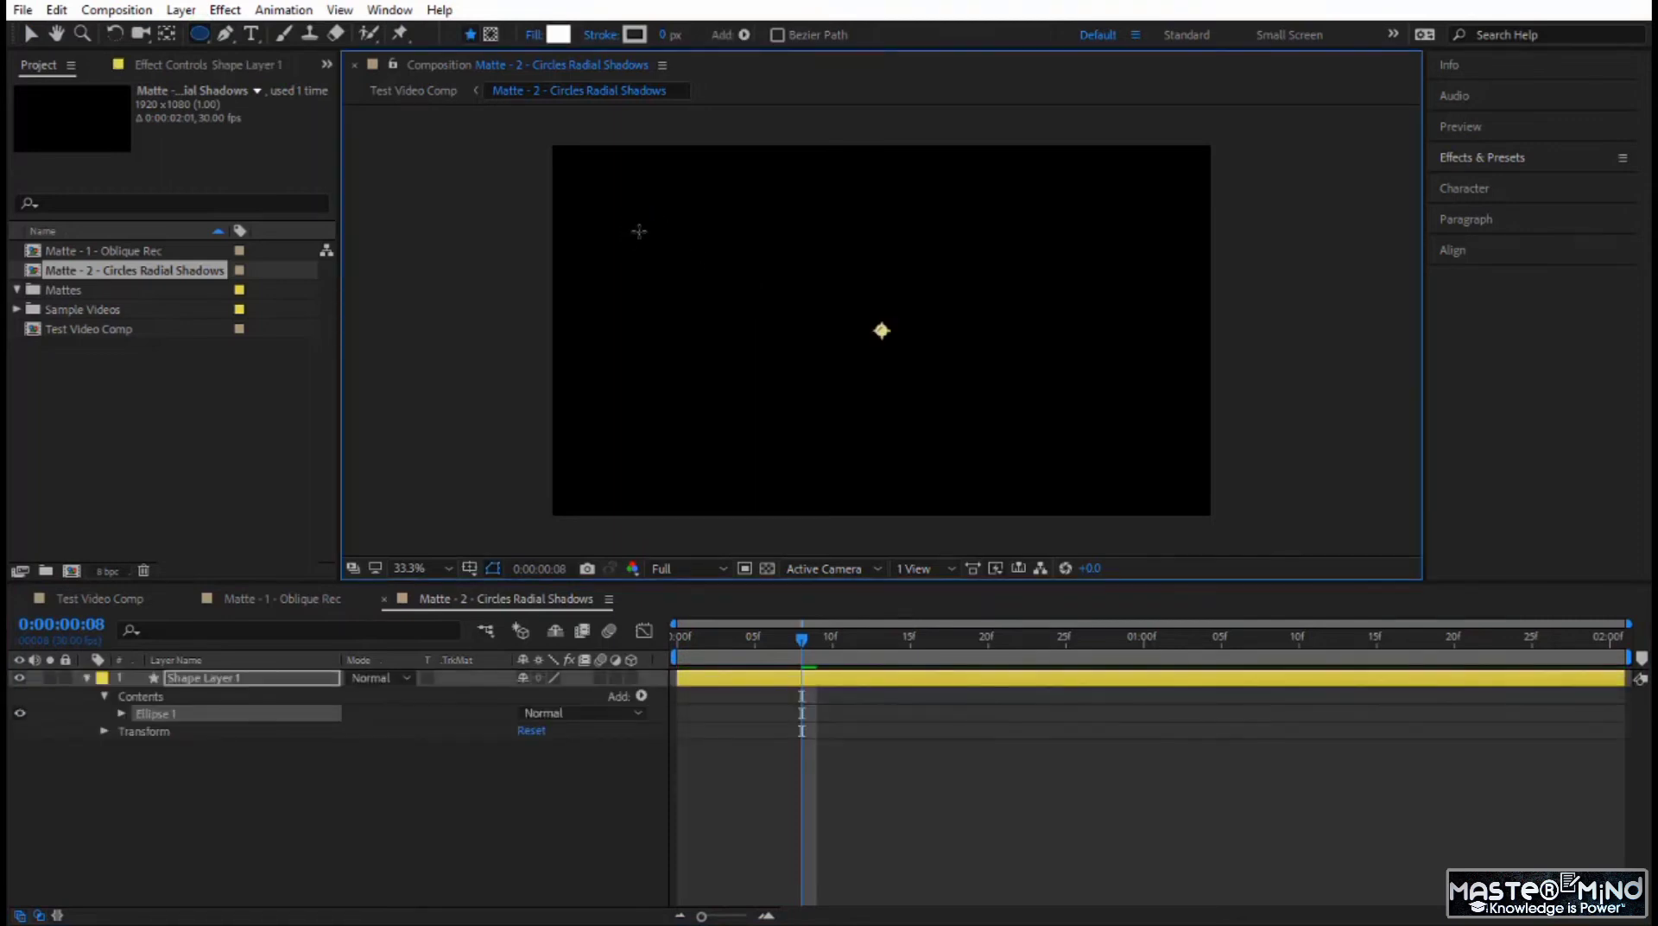
{"action": "left_click_drag", "start_coordinate": [639, 232], "coordinate": [767, 332]}
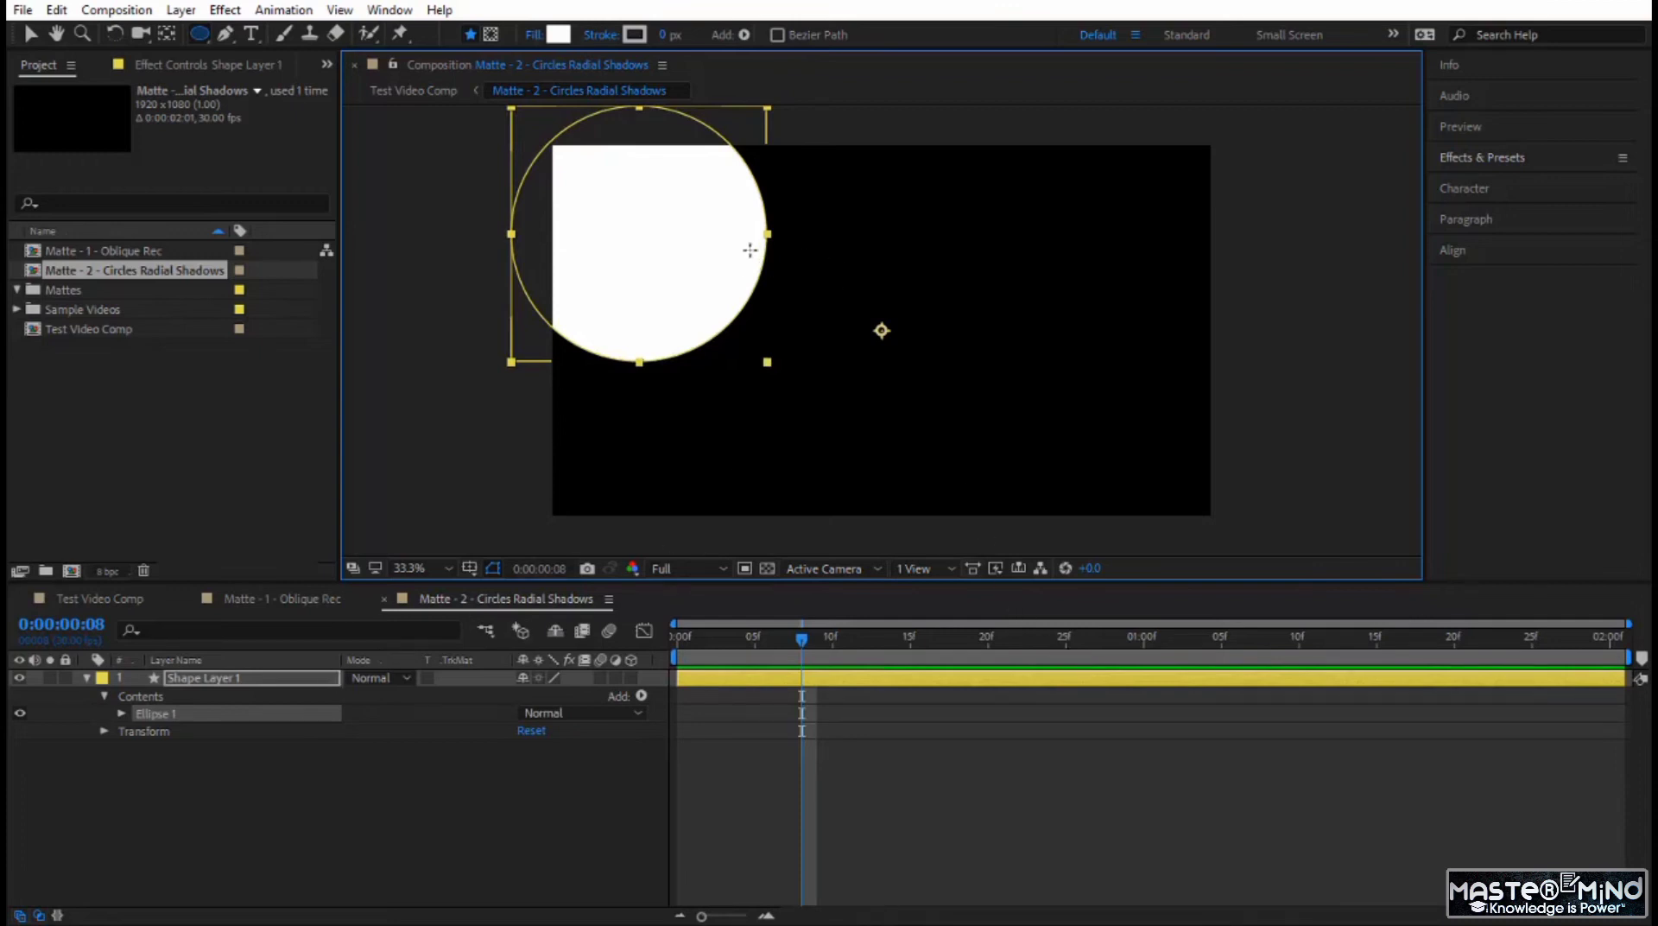
{"action": "left_click", "coordinate": [817, 520]}
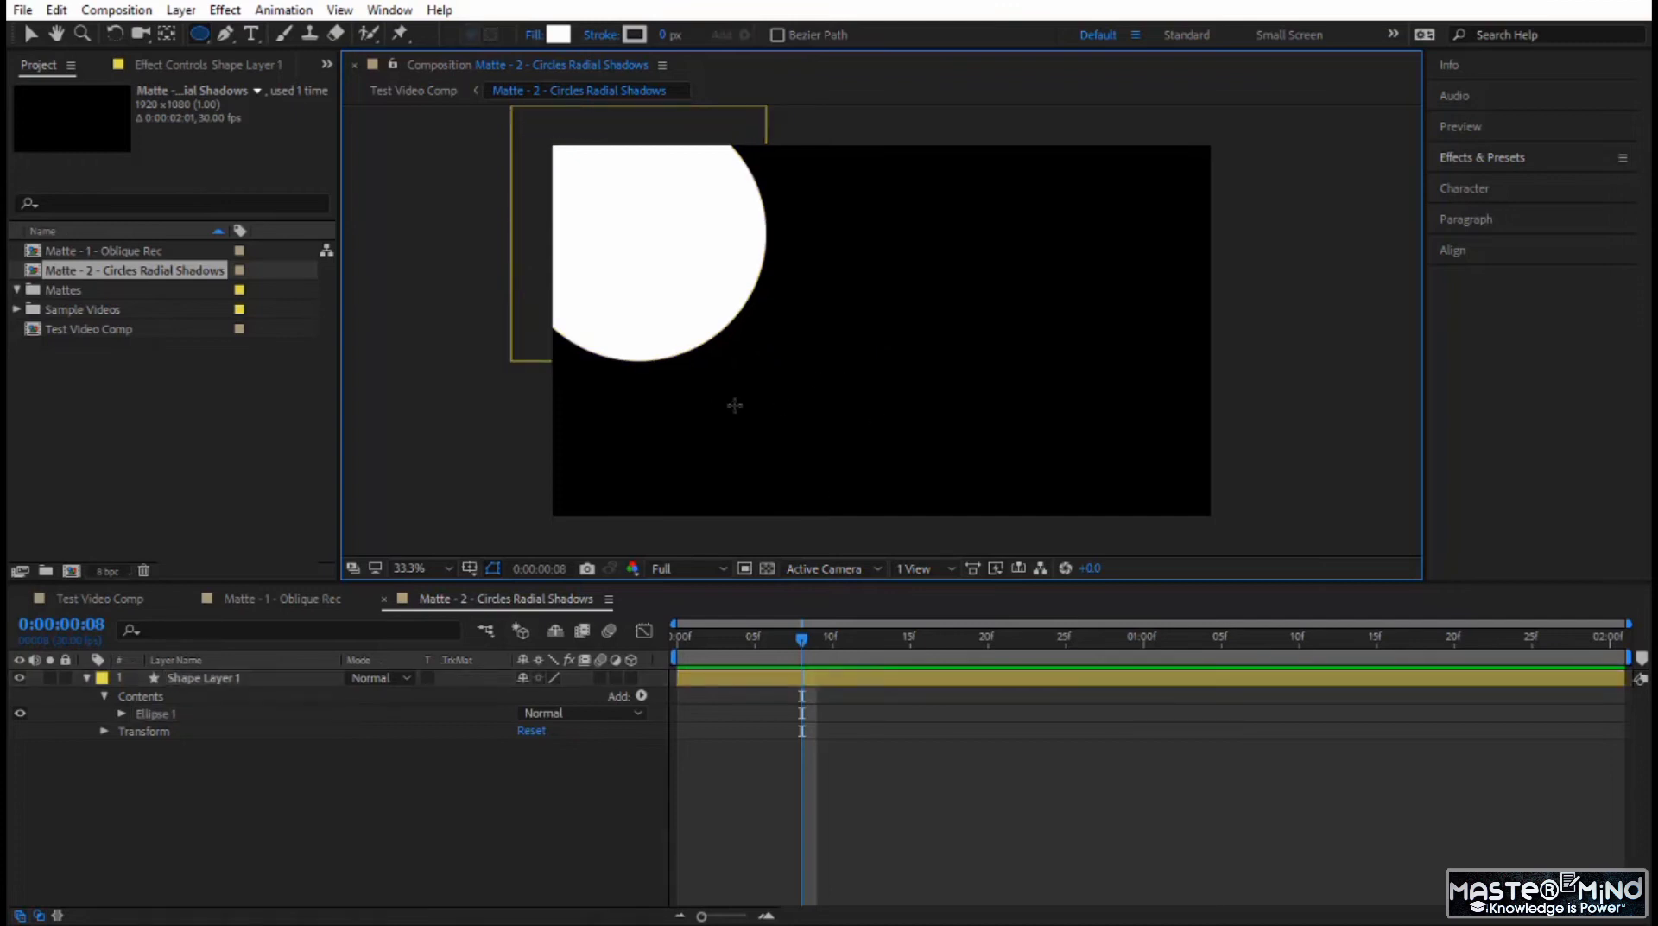
Draw two larger white circles on separate shape layers, one over the frame's lower left and one over its upper middle.
{"action": "mouse_move", "coordinate": [699, 407]}
{"action": "left_mouse_down"}
{"action": "mouse_move", "coordinate": [745, 462]}
{"action": "mouse_move", "coordinate": [816, 500]}
{"action": "mouse_move", "coordinate": [892, 535]}
{"action": "mouse_move", "coordinate": [933, 527]}
{"action": "mouse_move", "coordinate": [894, 505]}
{"action": "mouse_move", "coordinate": [917, 510]}
{"action": "left_mouse_up"}
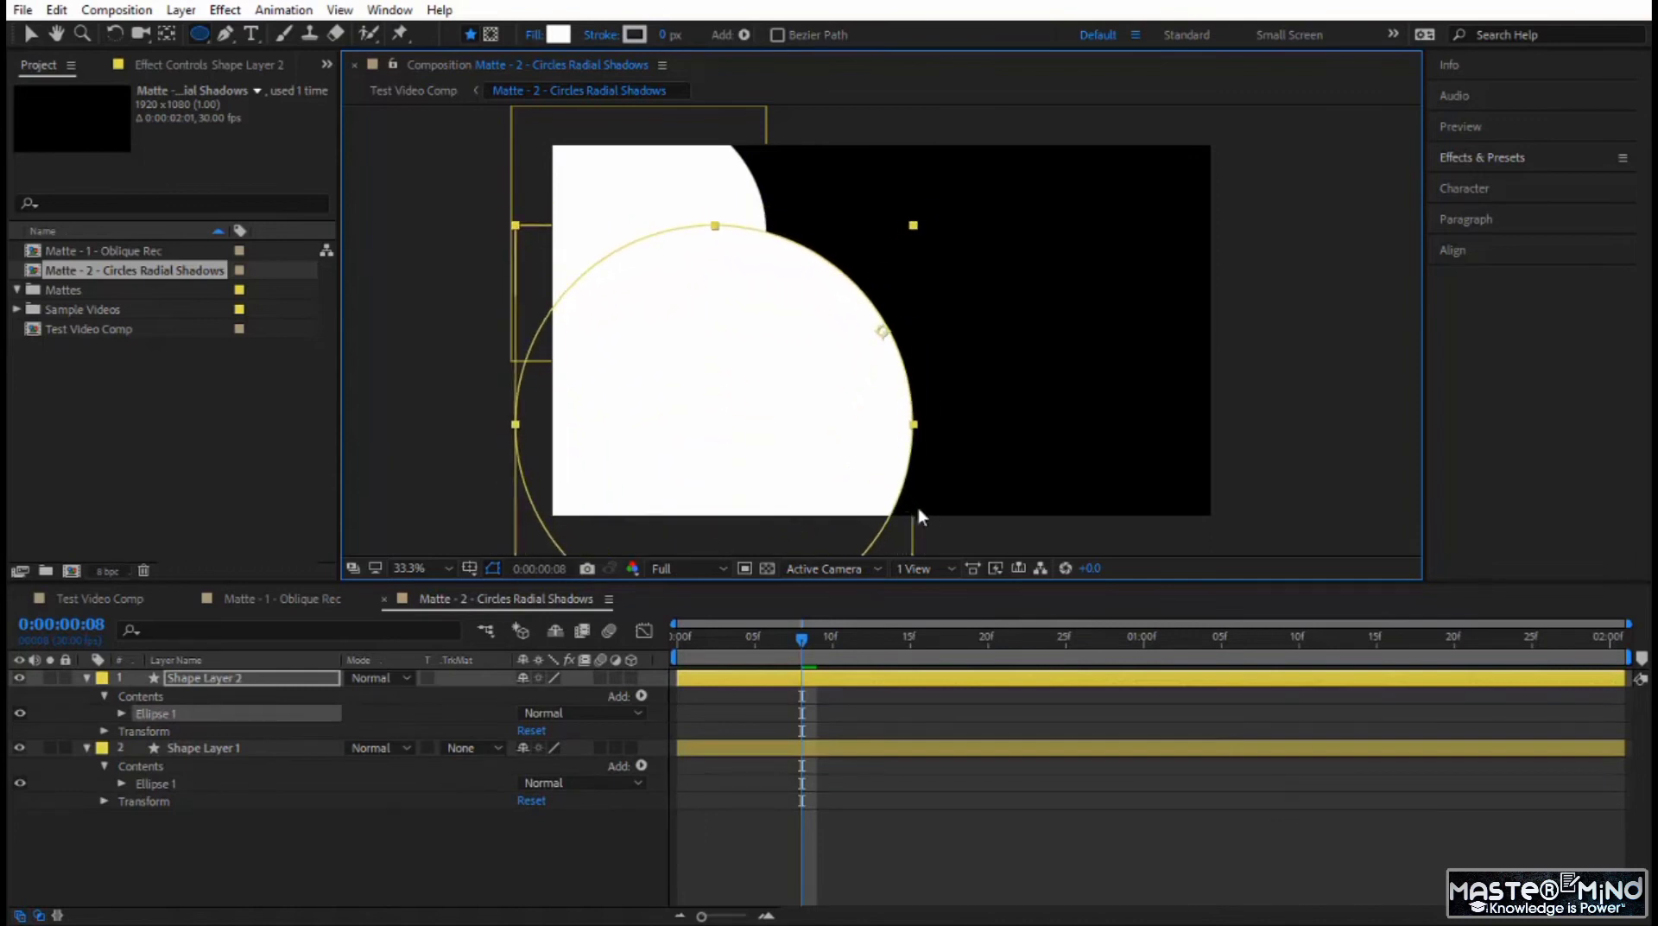
{"action": "key", "text": "F2"}
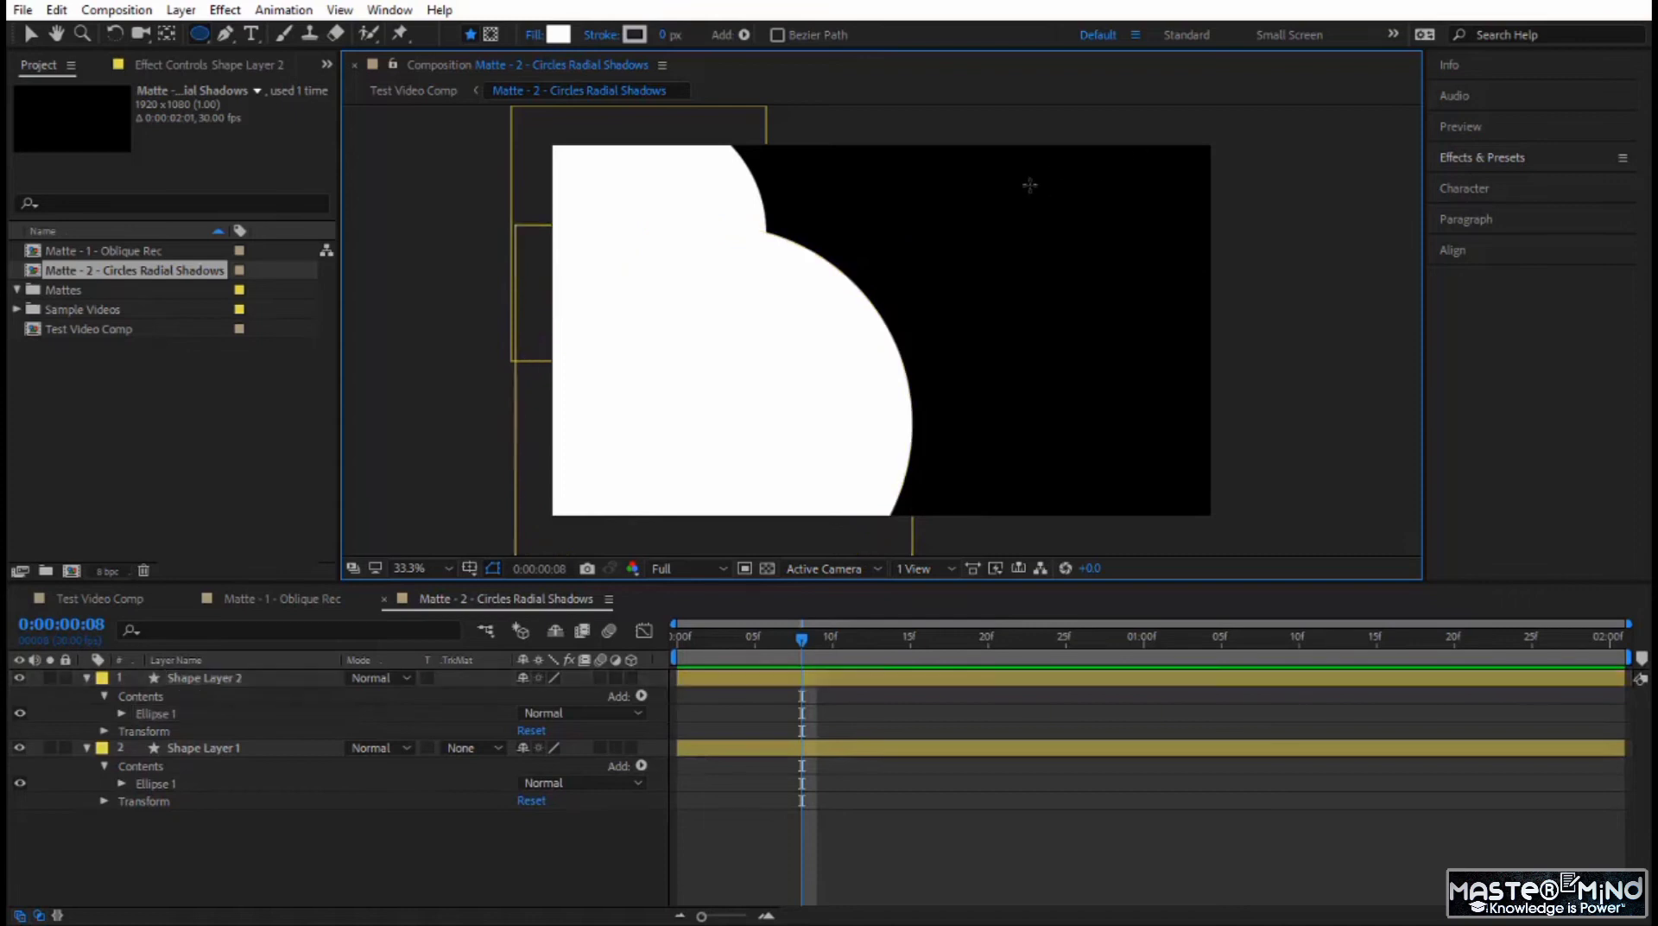
{"action": "left_click", "coordinate": [926, 206]}
{"action": "left_click_drag", "start_coordinate": [930, 211], "coordinate": [1138, 327]}
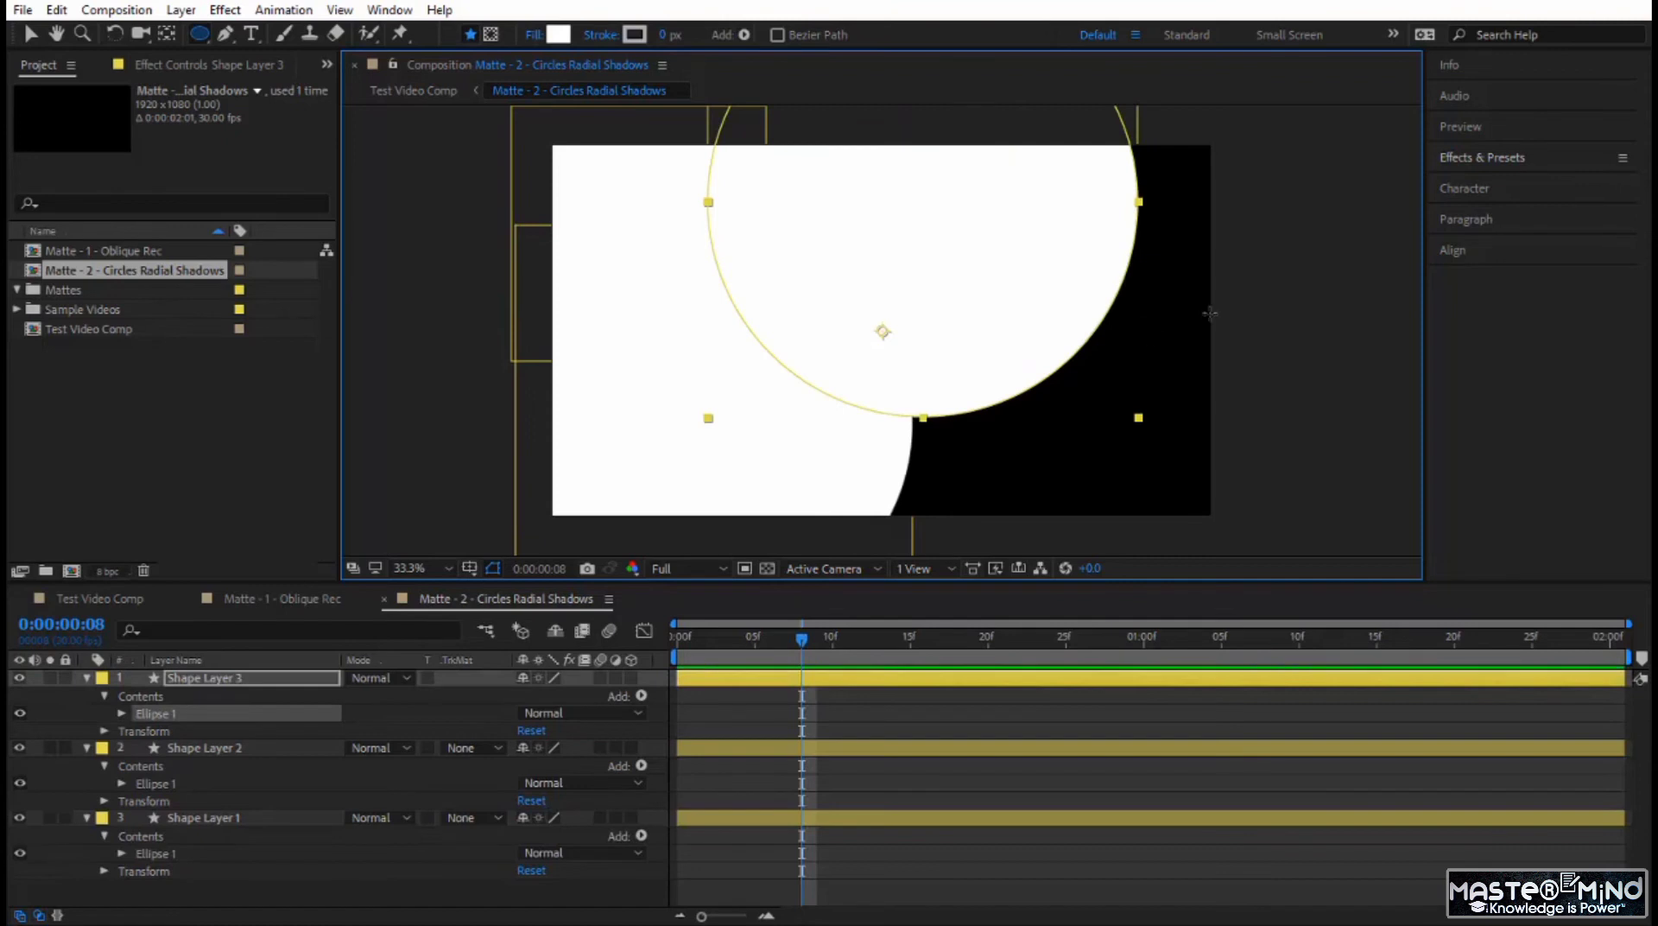
{"action": "key", "text": "F2"}
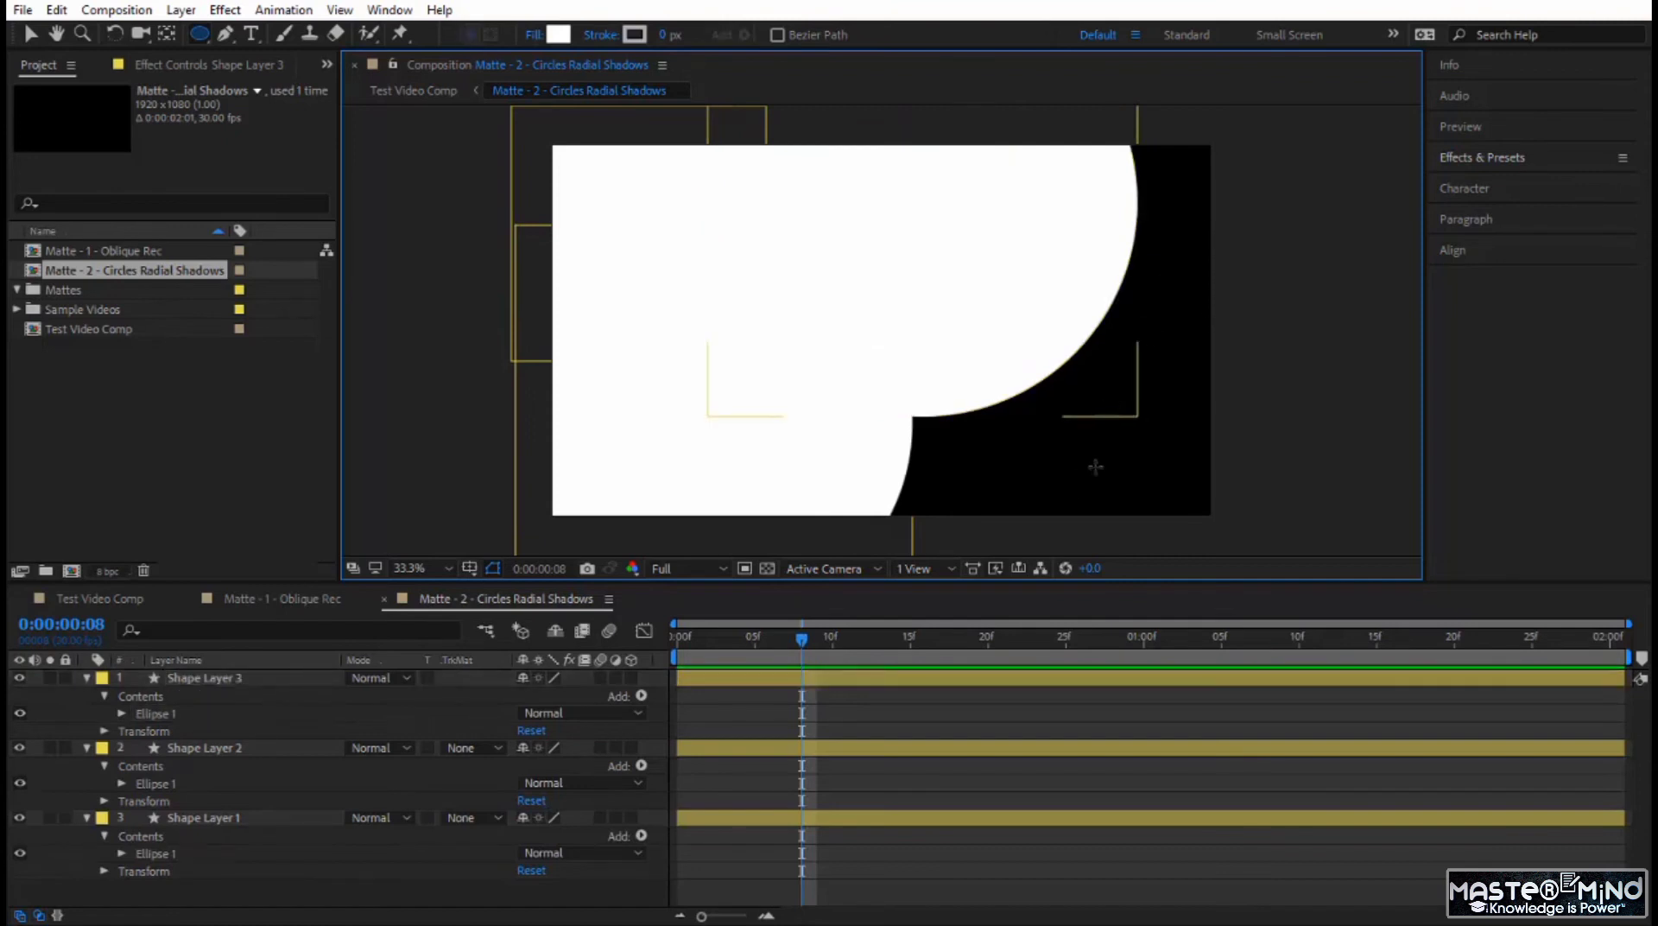
Draw two more circles on separate shape layers over the lower-right and upper-right areas, covering the remaining black.
{"action": "left_click", "coordinate": [1088, 438]}
{"action": "mouse_move", "coordinate": [1089, 444]}
{"action": "left_mouse_down"}
{"action": "mouse_move", "coordinate": [1197, 492]}
{"action": "mouse_move", "coordinate": [1331, 503]}
{"action": "mouse_move", "coordinate": [1267, 230]}
{"action": "left_mouse_up"}
{"action": "key", "text": "ctrl+shift+a"}
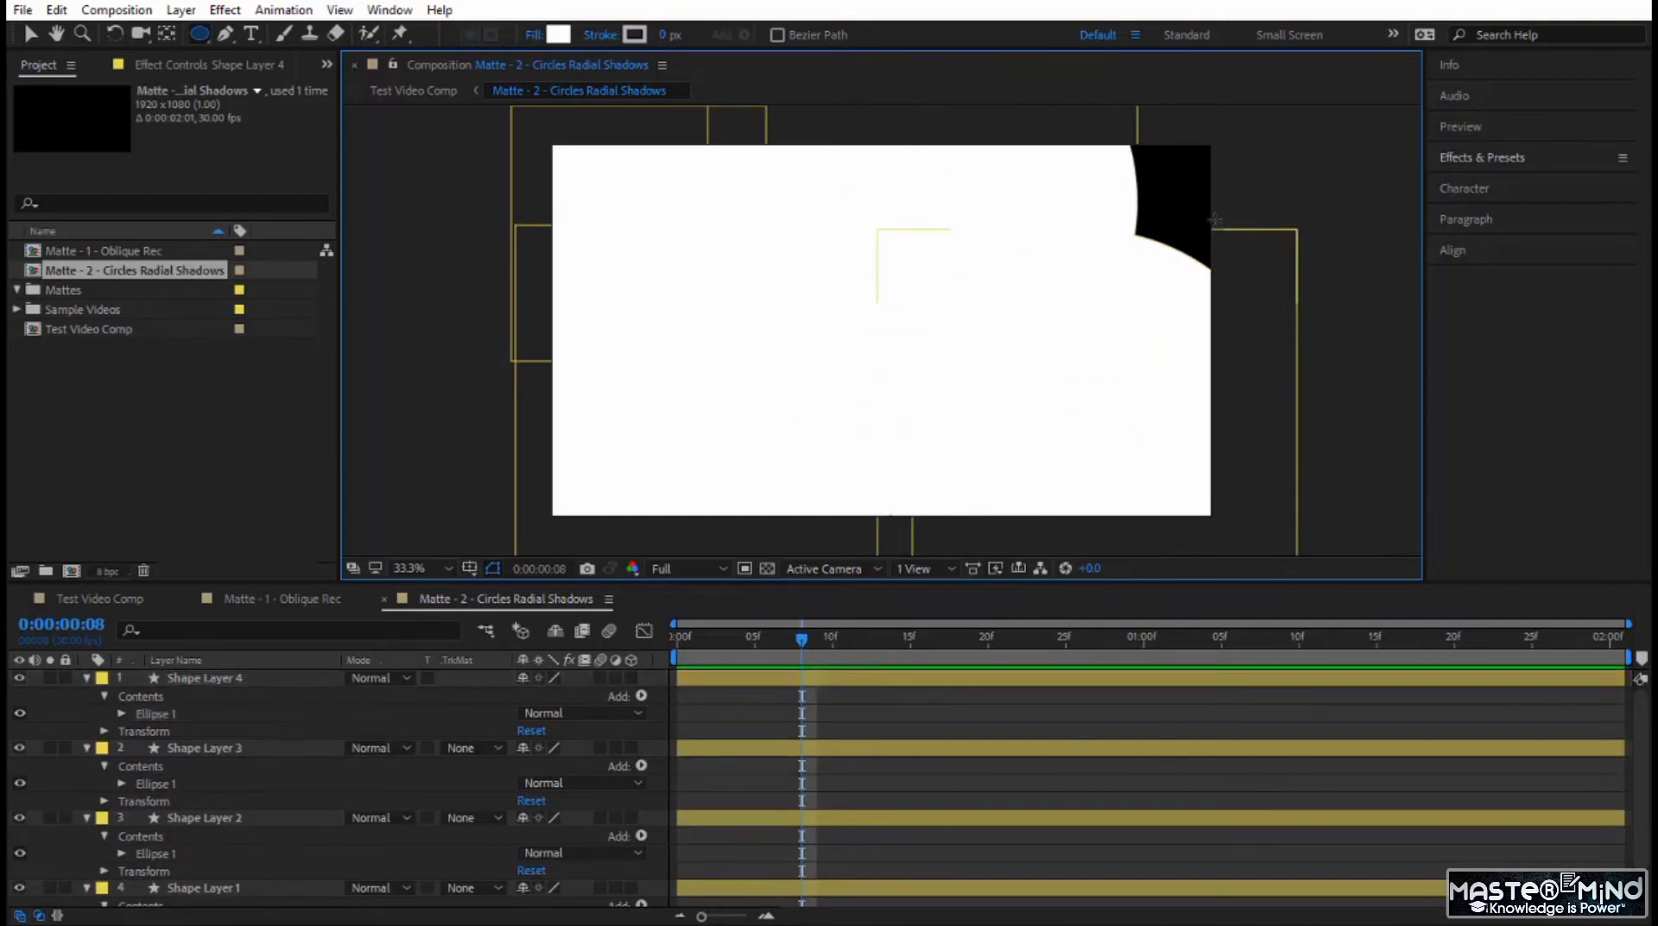
{"action": "left_click_drag", "start_coordinate": [1098, 232], "coordinate": [1253, 307]}
Select and collapse all five shape layers, and center each layer's anchor point in its circle.
{"action": "left_click", "coordinate": [304, 684]}
{"action": "key", "text": "ctrl+a"}
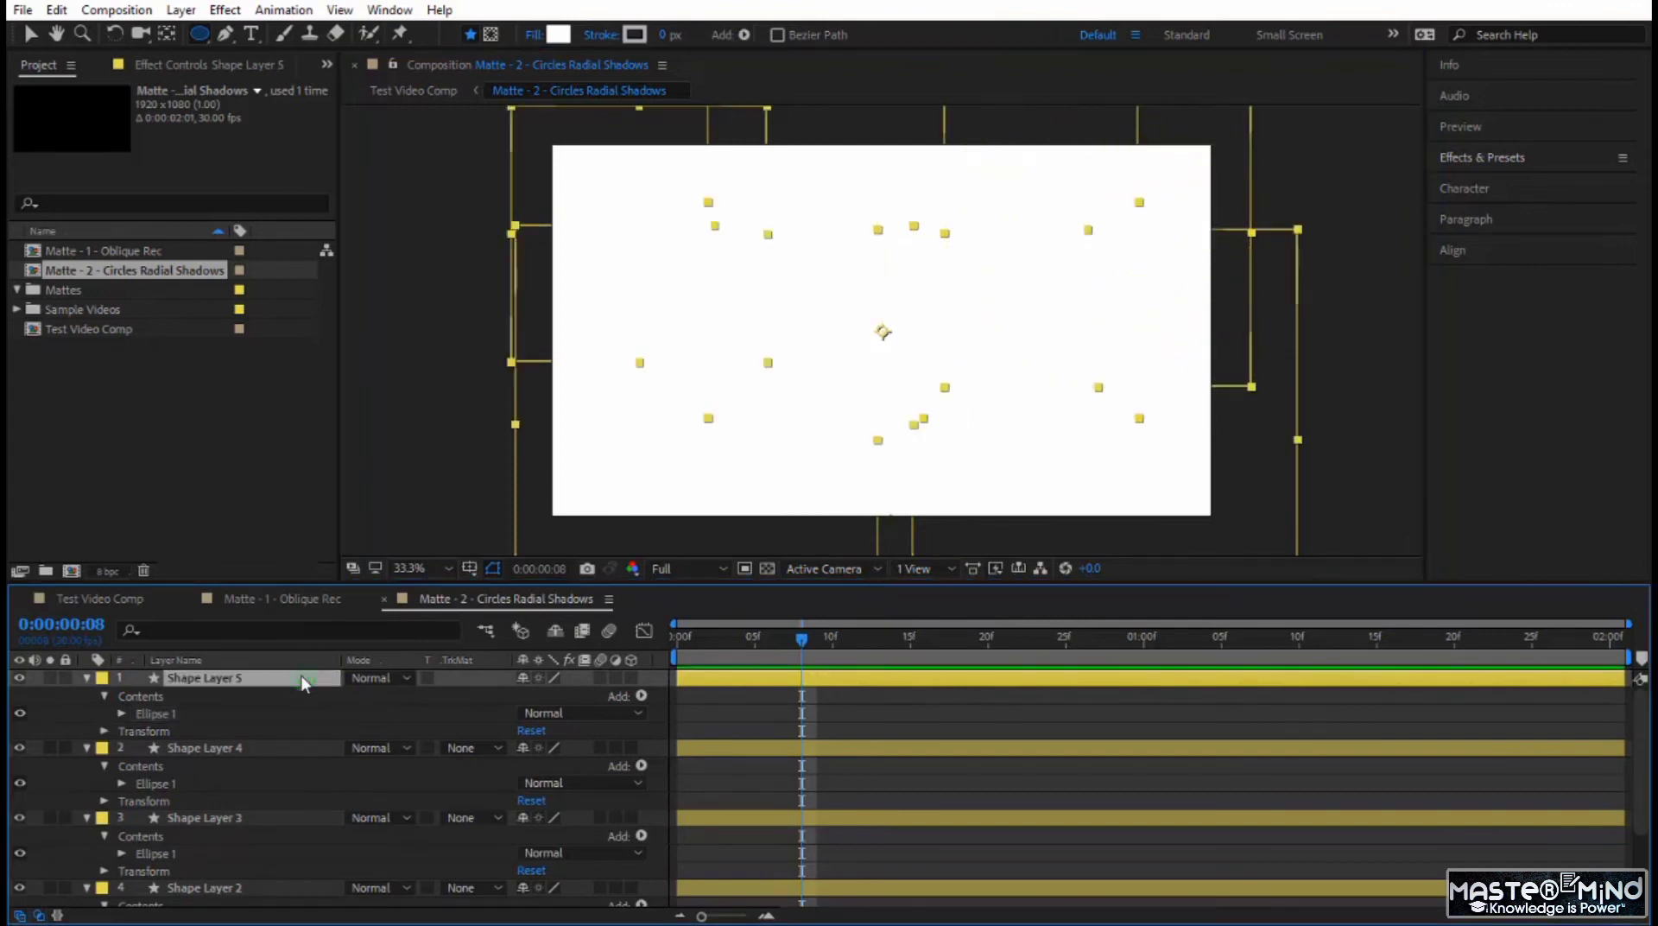
{"action": "left_click", "coordinate": [87, 678]}
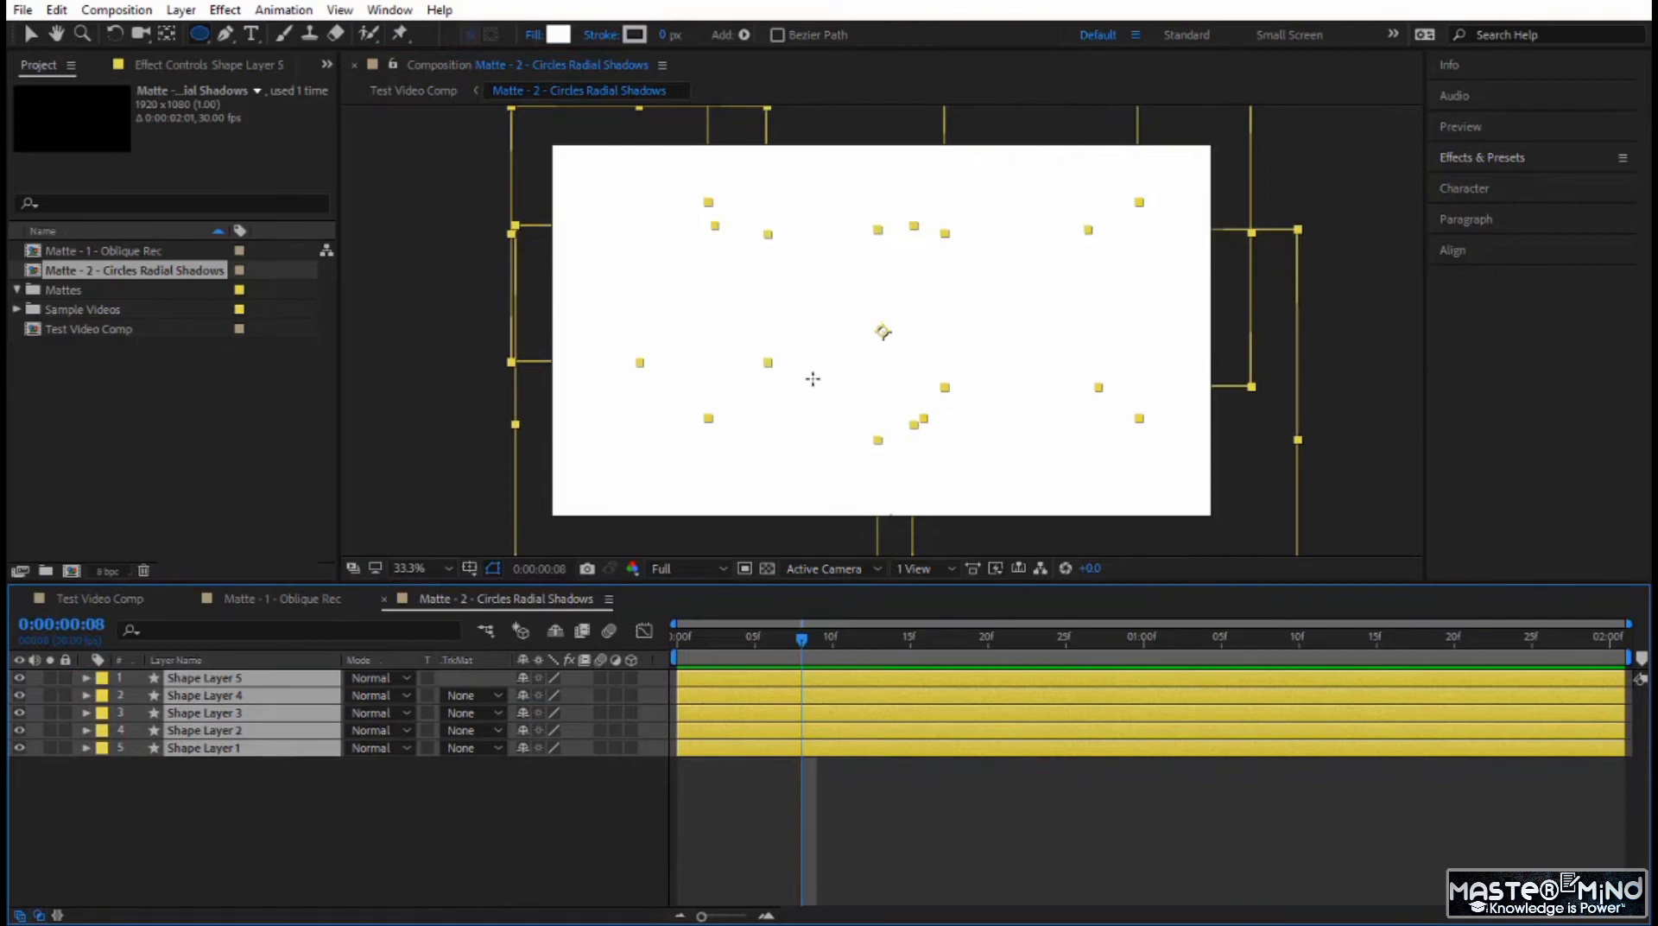
{"action": "key", "text": "ctrl+alt+Home"}
Add a 100% Scale keyframe at 0:00:01:00 to all five shape layers.
{"action": "left_click_drag", "start_coordinate": [796, 646], "coordinate": [604, 676]}
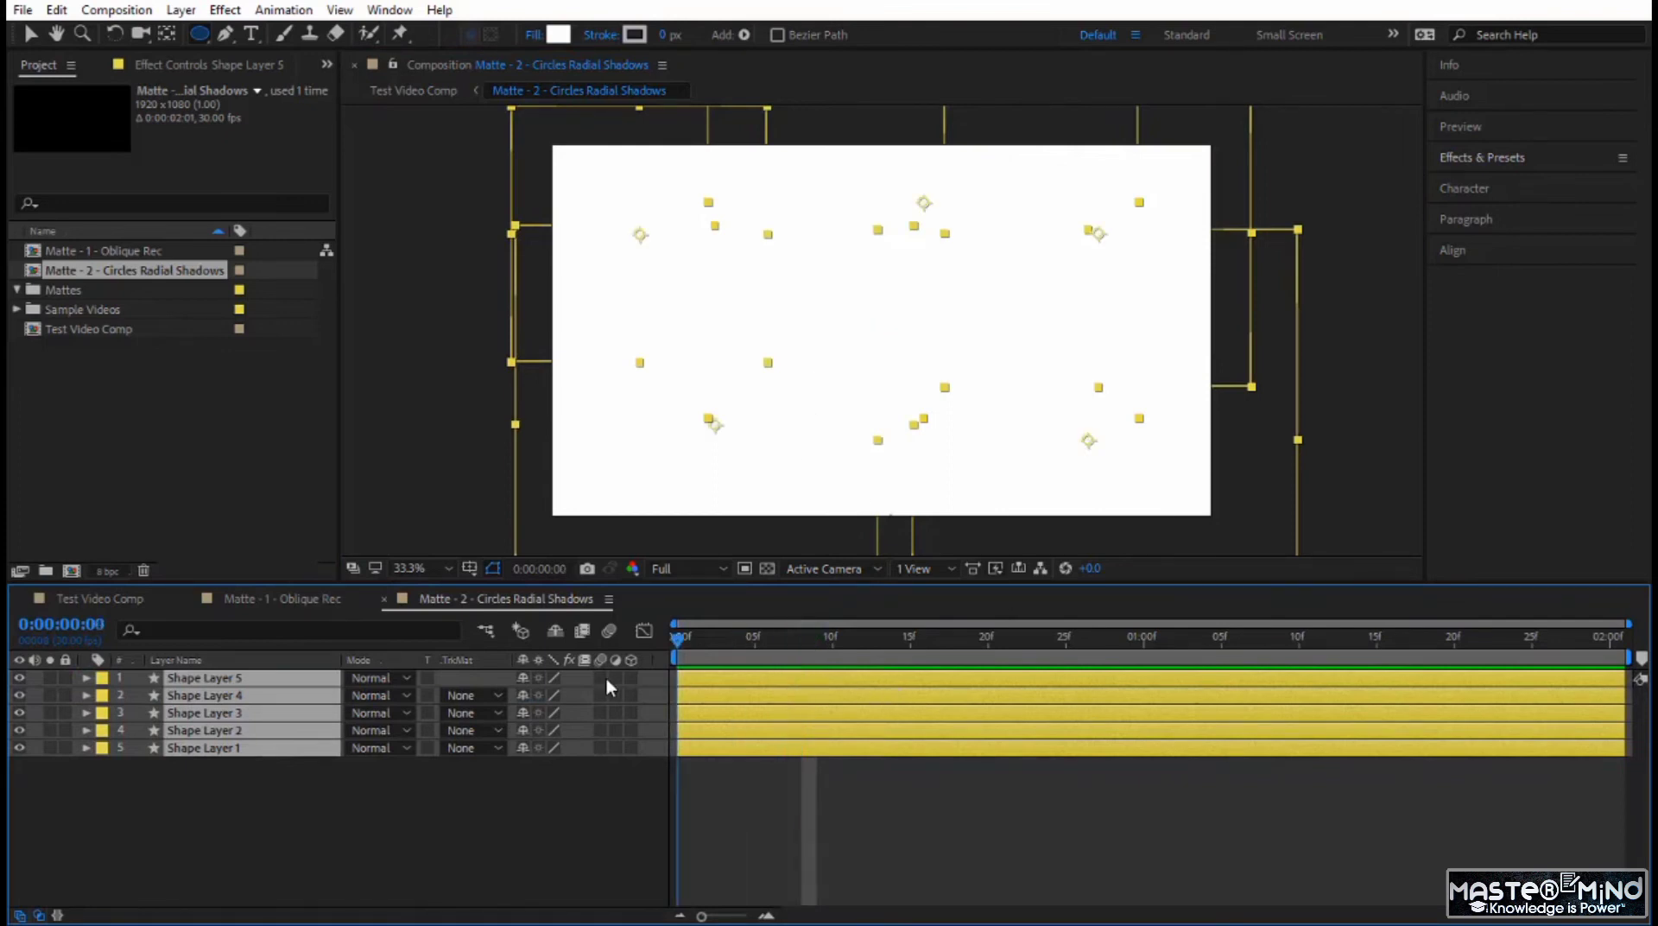
{"action": "key", "text": "space"}
{"action": "left_click_drag", "start_coordinate": [1185, 688], "coordinate": [1143, 682]}
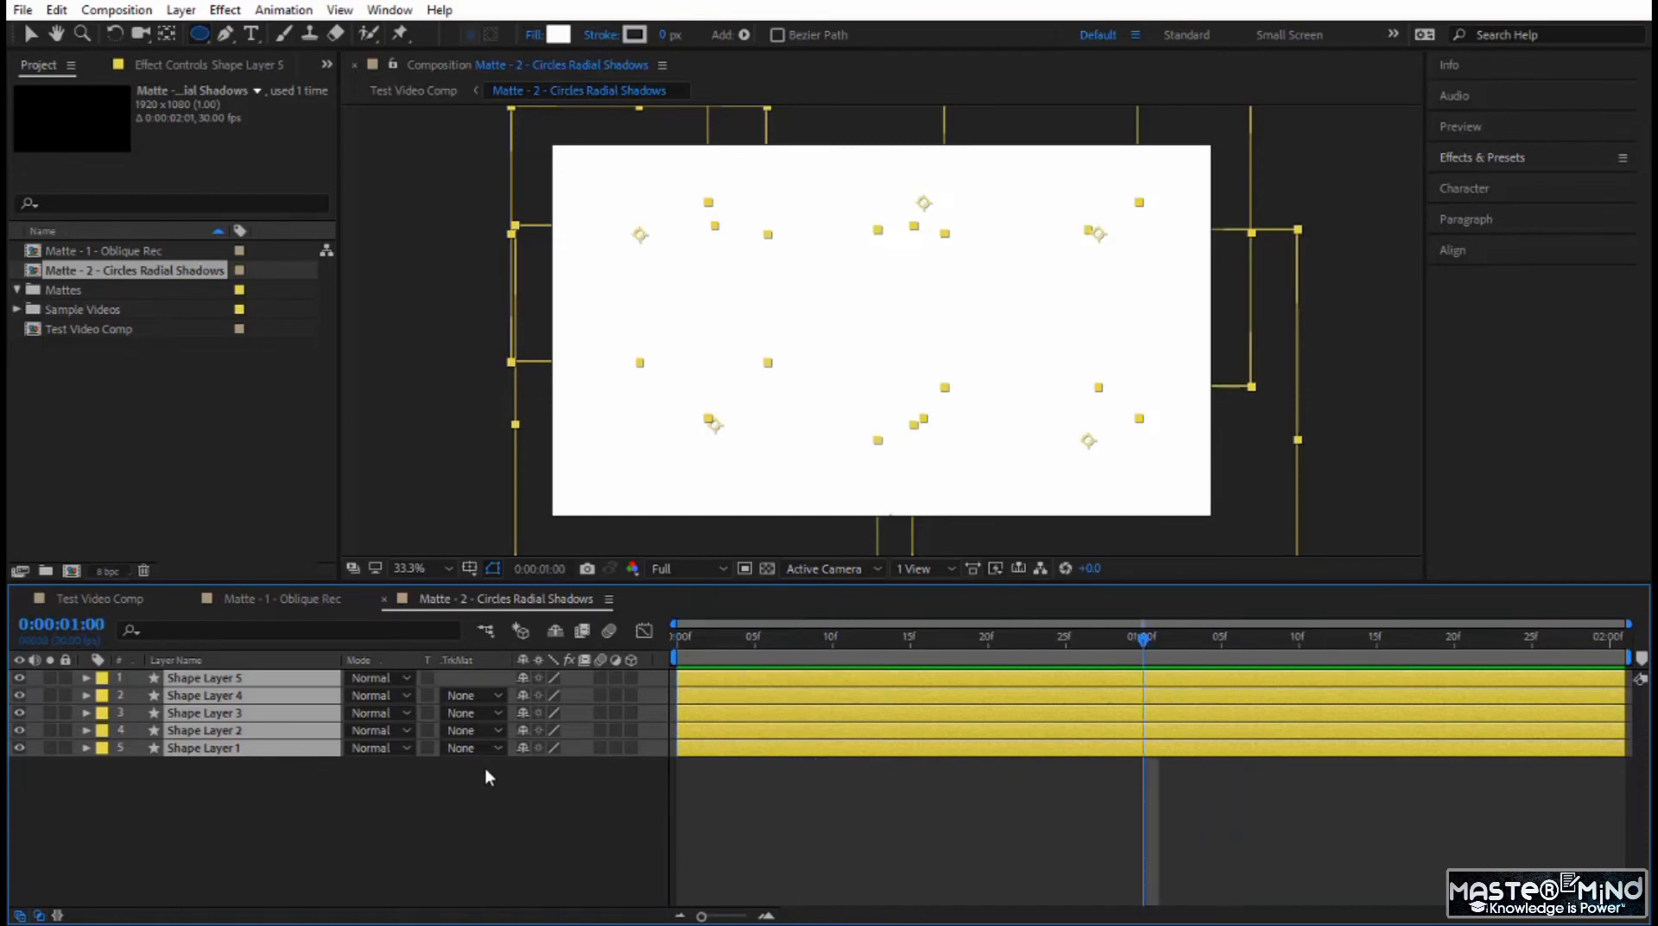
{"action": "key", "text": "s"}
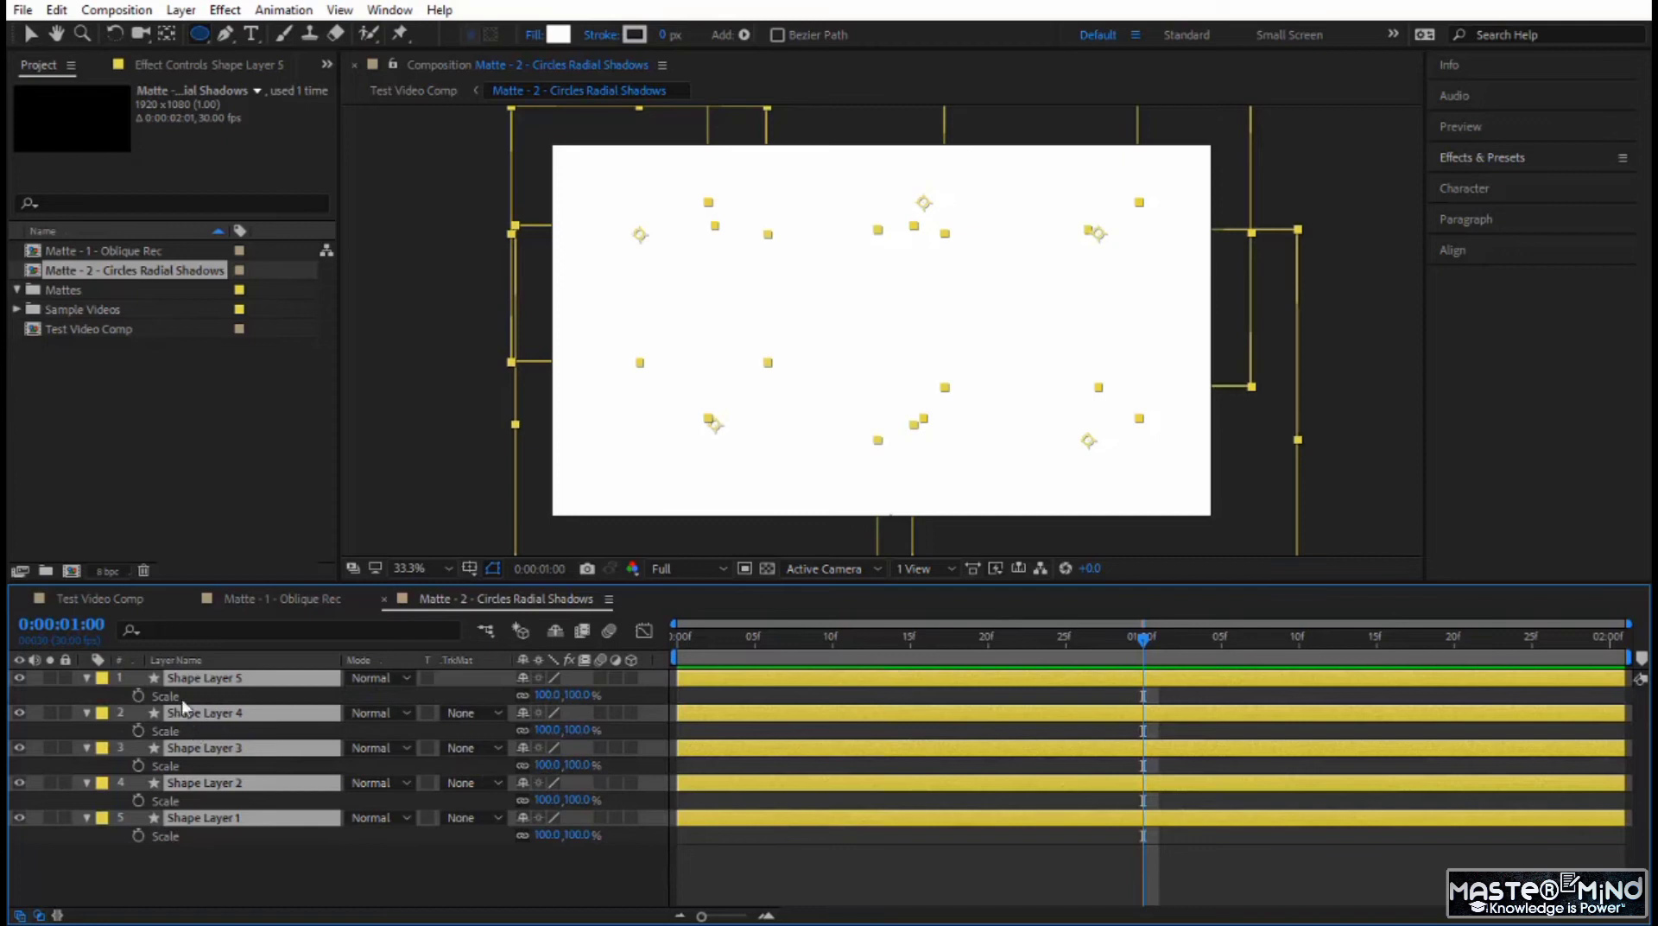
{"action": "left_click", "coordinate": [139, 695]}
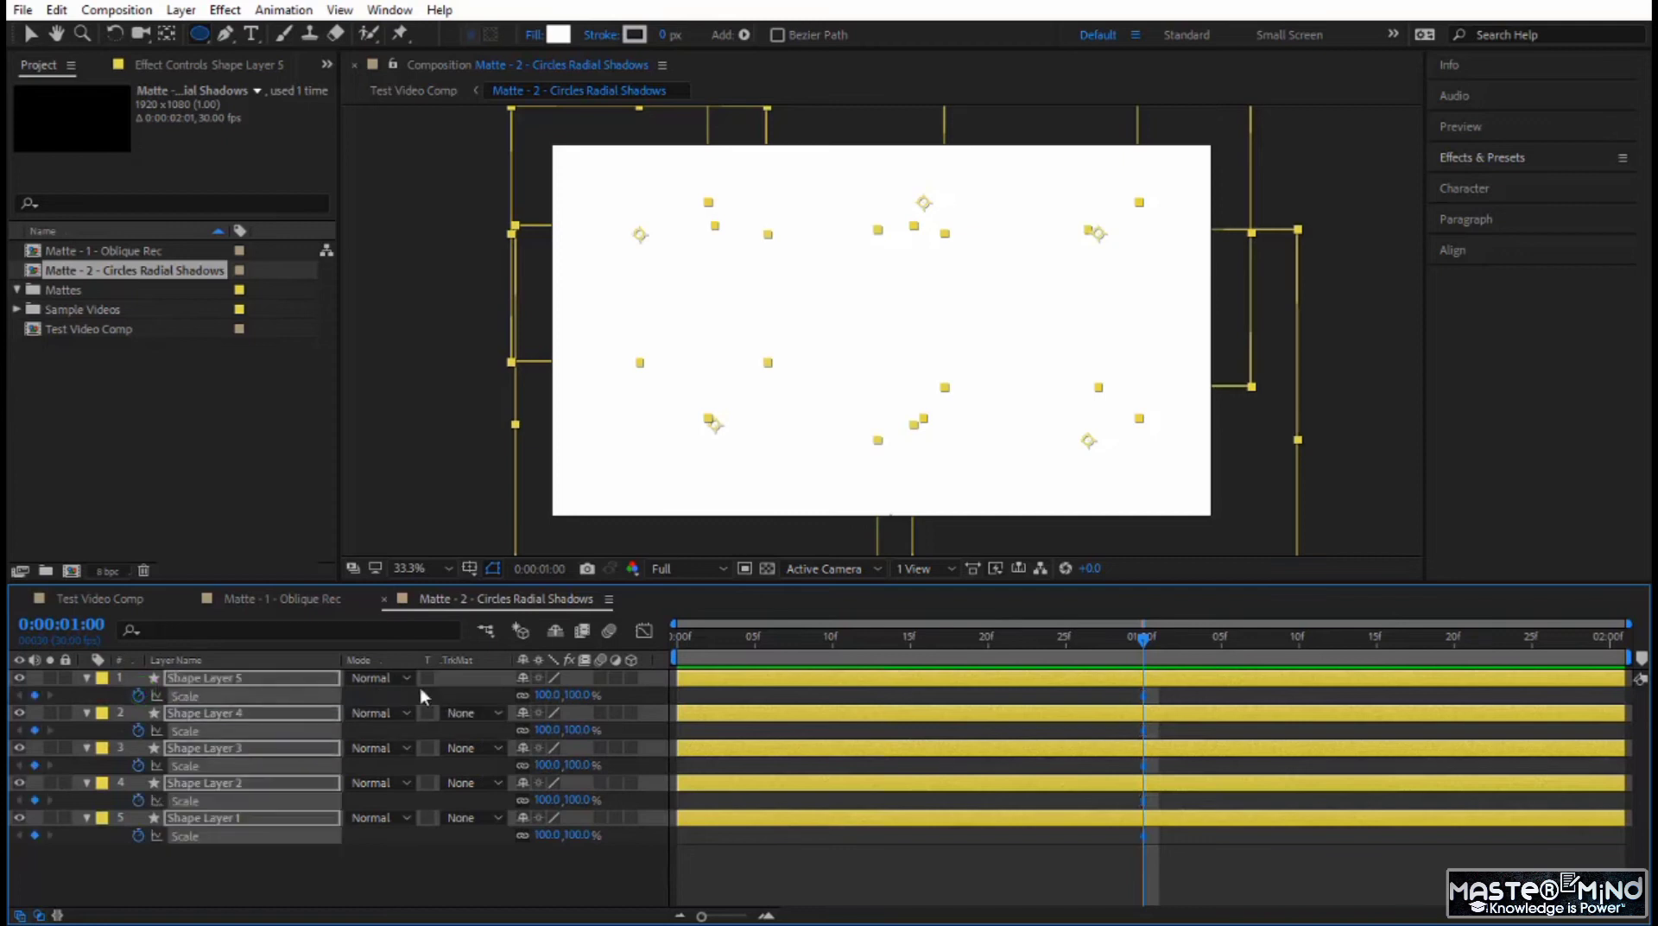
Set the Scale of all five shape layers to 0% at 0:00:00:00 and preview the growing circles.
{"action": "left_click_drag", "start_coordinate": [1143, 642], "coordinate": [562, 722]}
{"action": "left_click", "coordinate": [547, 696]}
{"action": "type", "text": "0"}
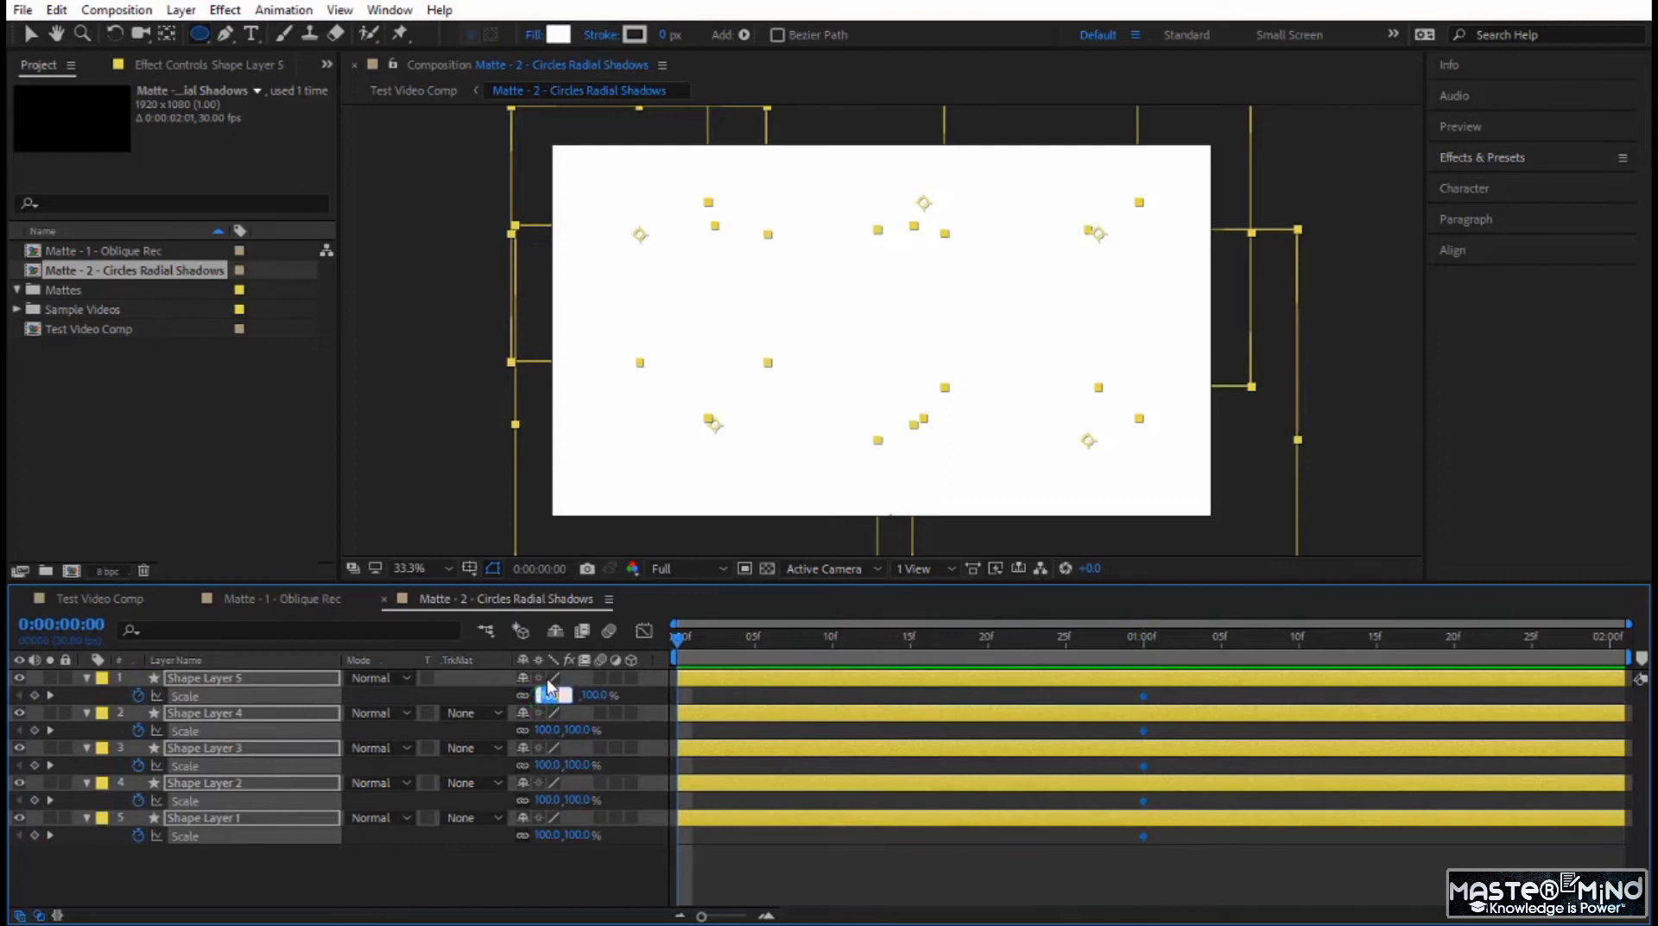
{"action": "key", "text": "Return"}
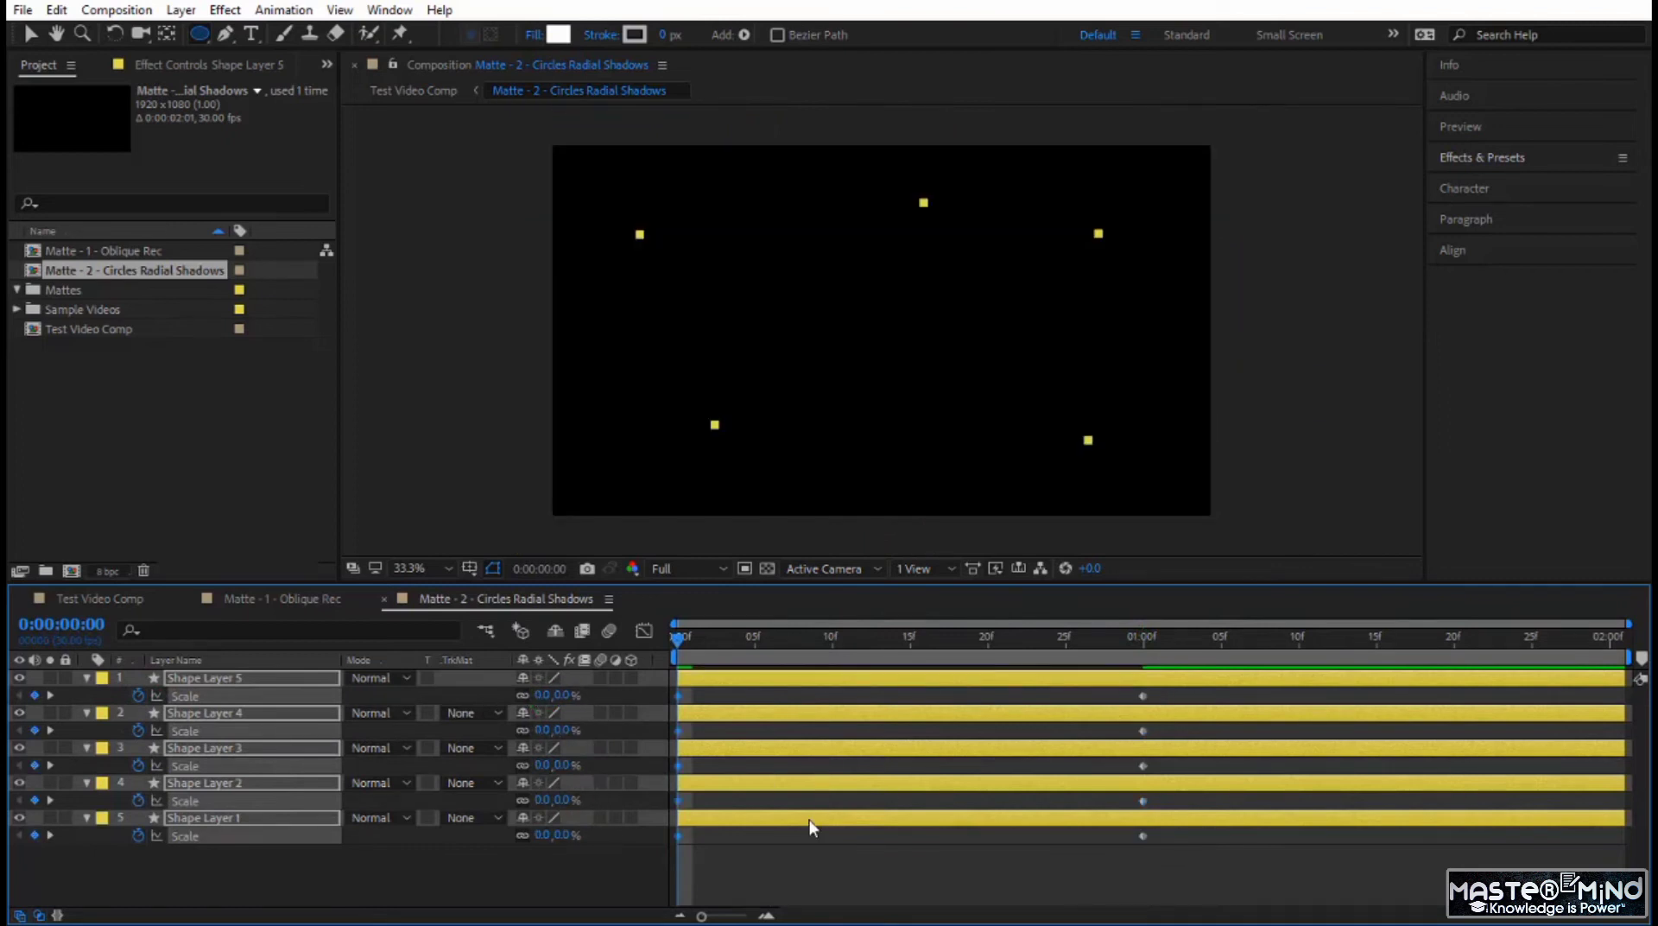
{"action": "key", "text": "space"}
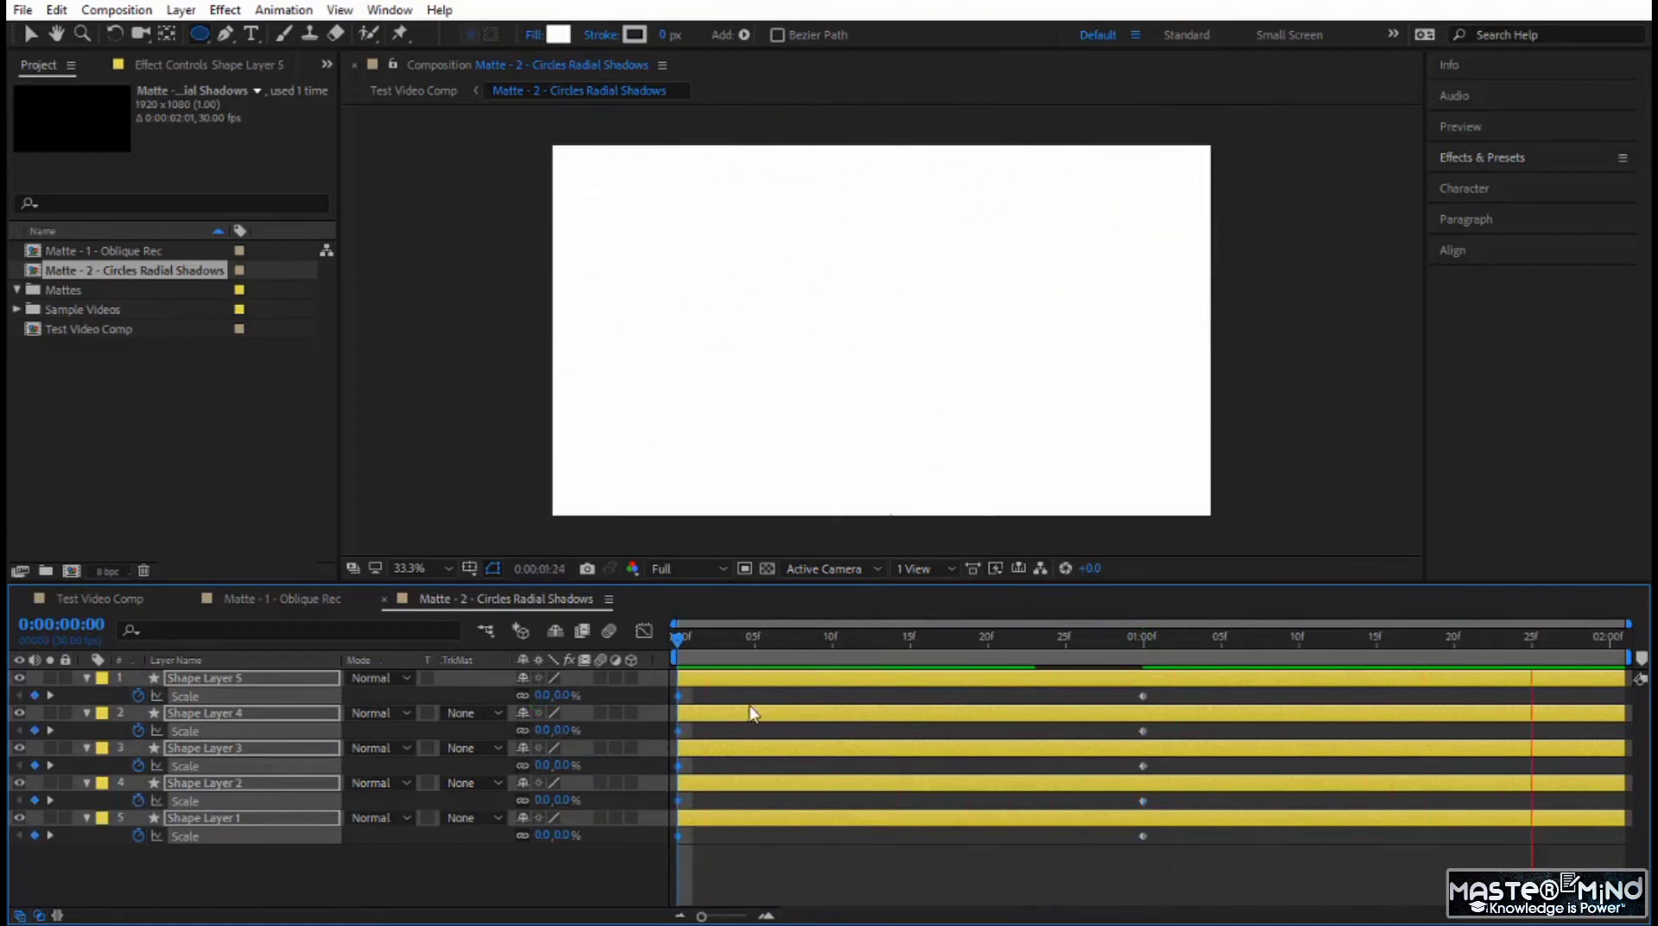
{"action": "left_click_drag", "start_coordinate": [708, 636], "coordinate": [675, 735]}
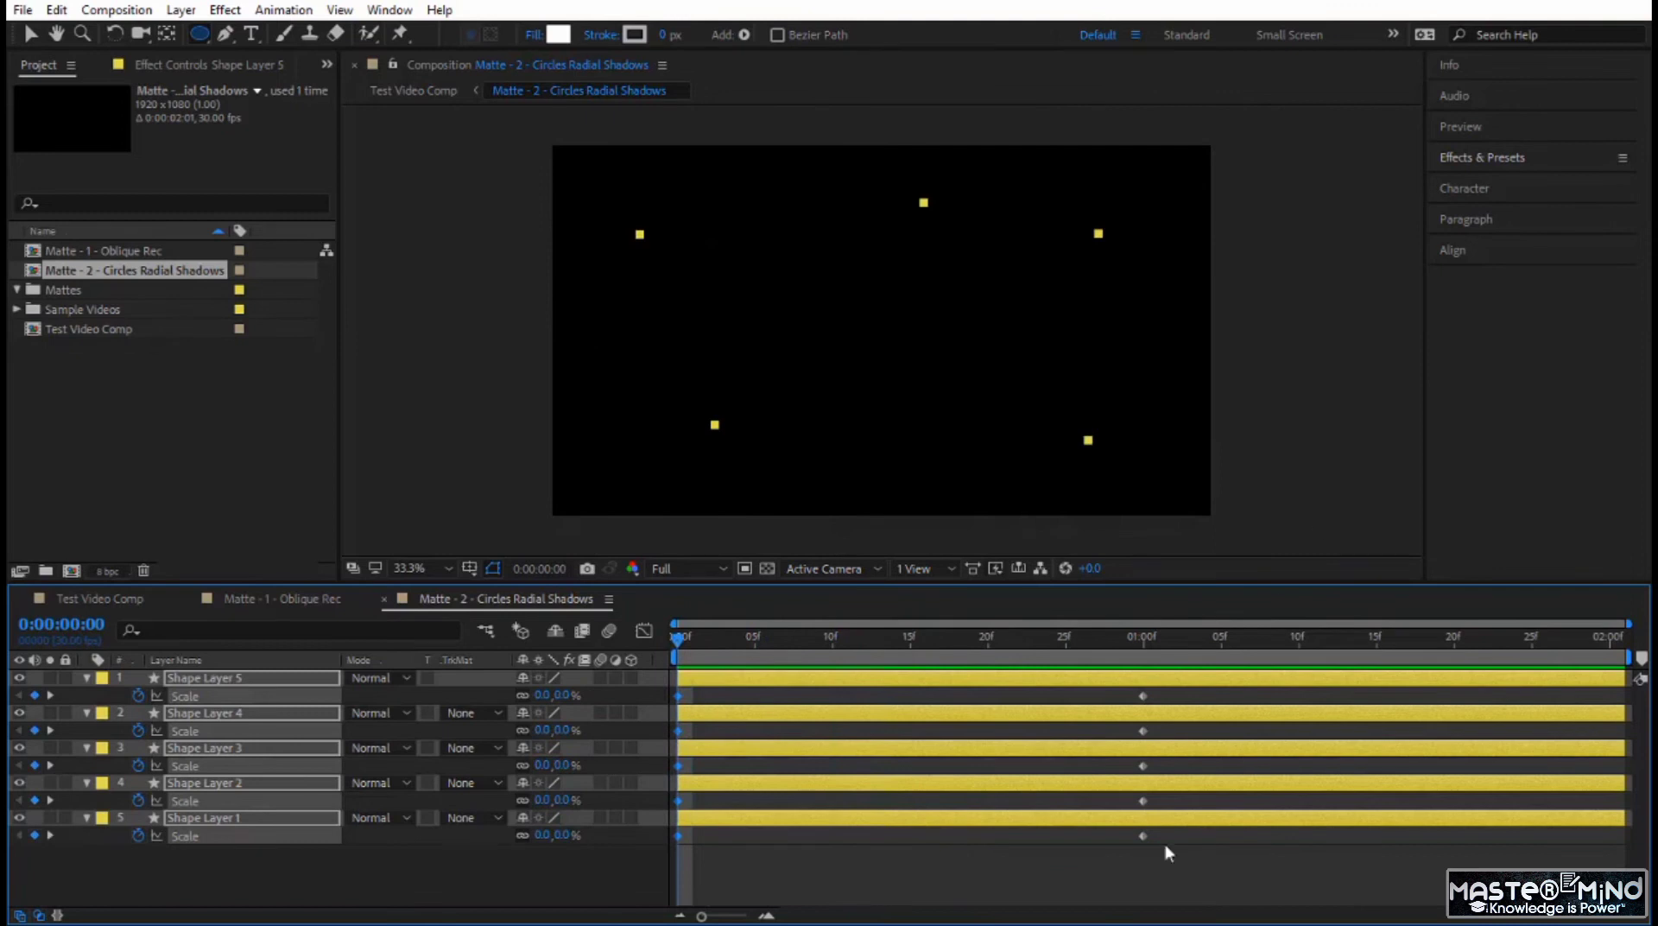
Deselect the shape layers and add a new adjustment layer above them.
{"action": "key", "text": "v"}
{"action": "left_click", "coordinate": [1279, 461]}
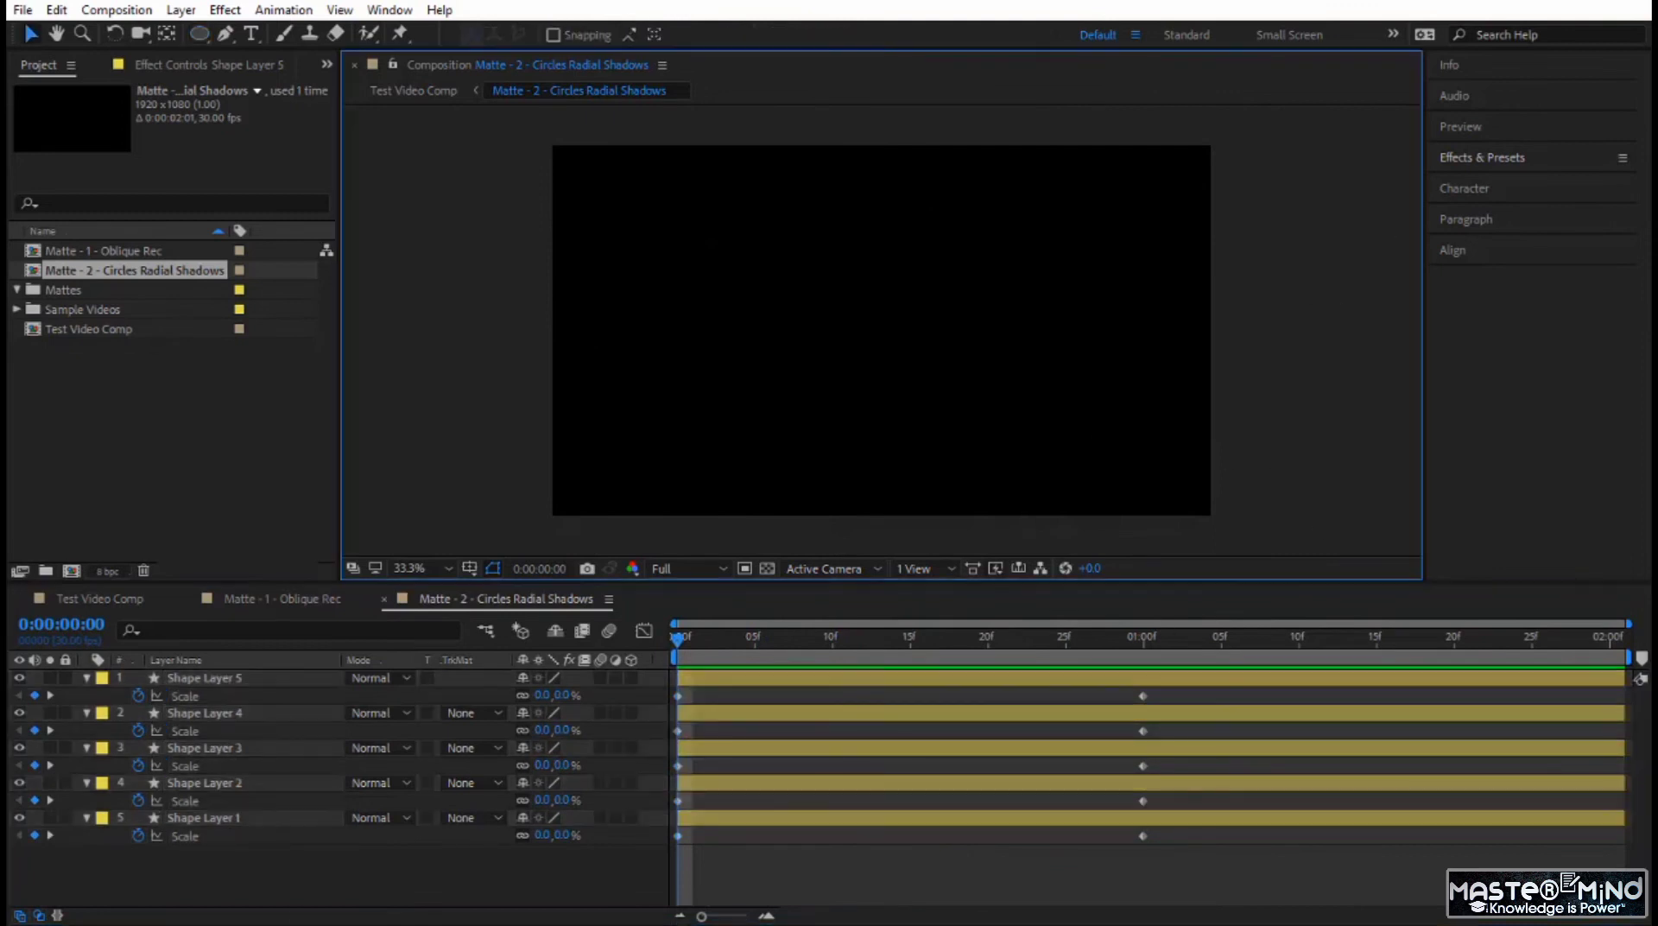
{"action": "right_click", "coordinate": [338, 876]}
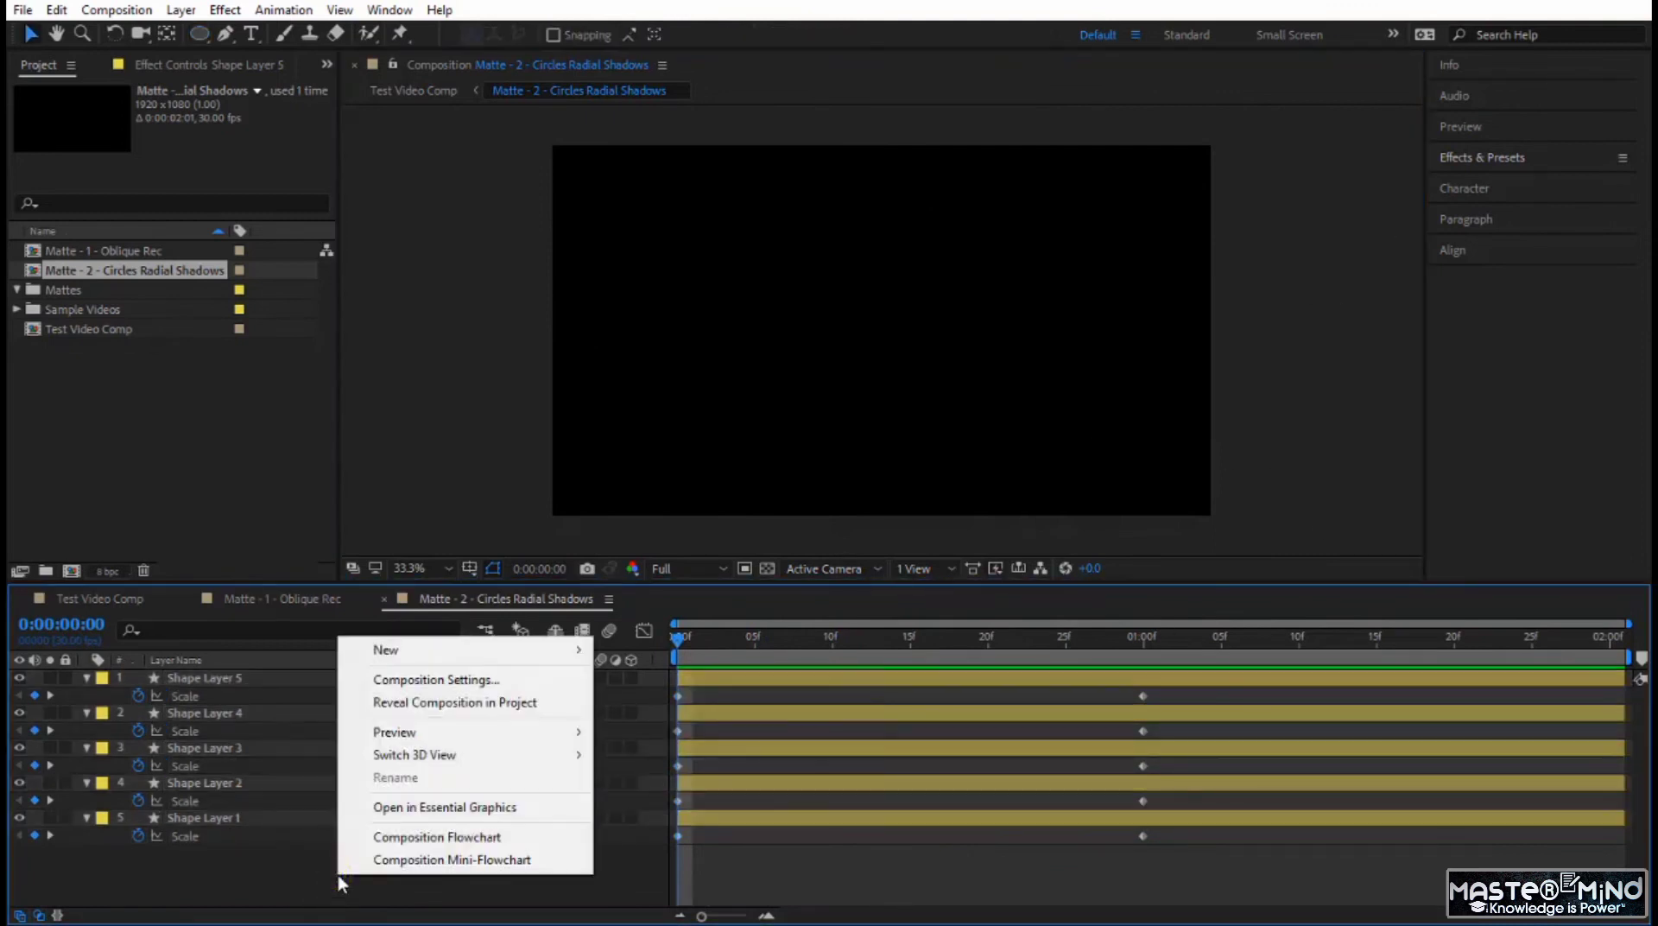
{"action": "mouse_move", "coordinate": [421, 648]}
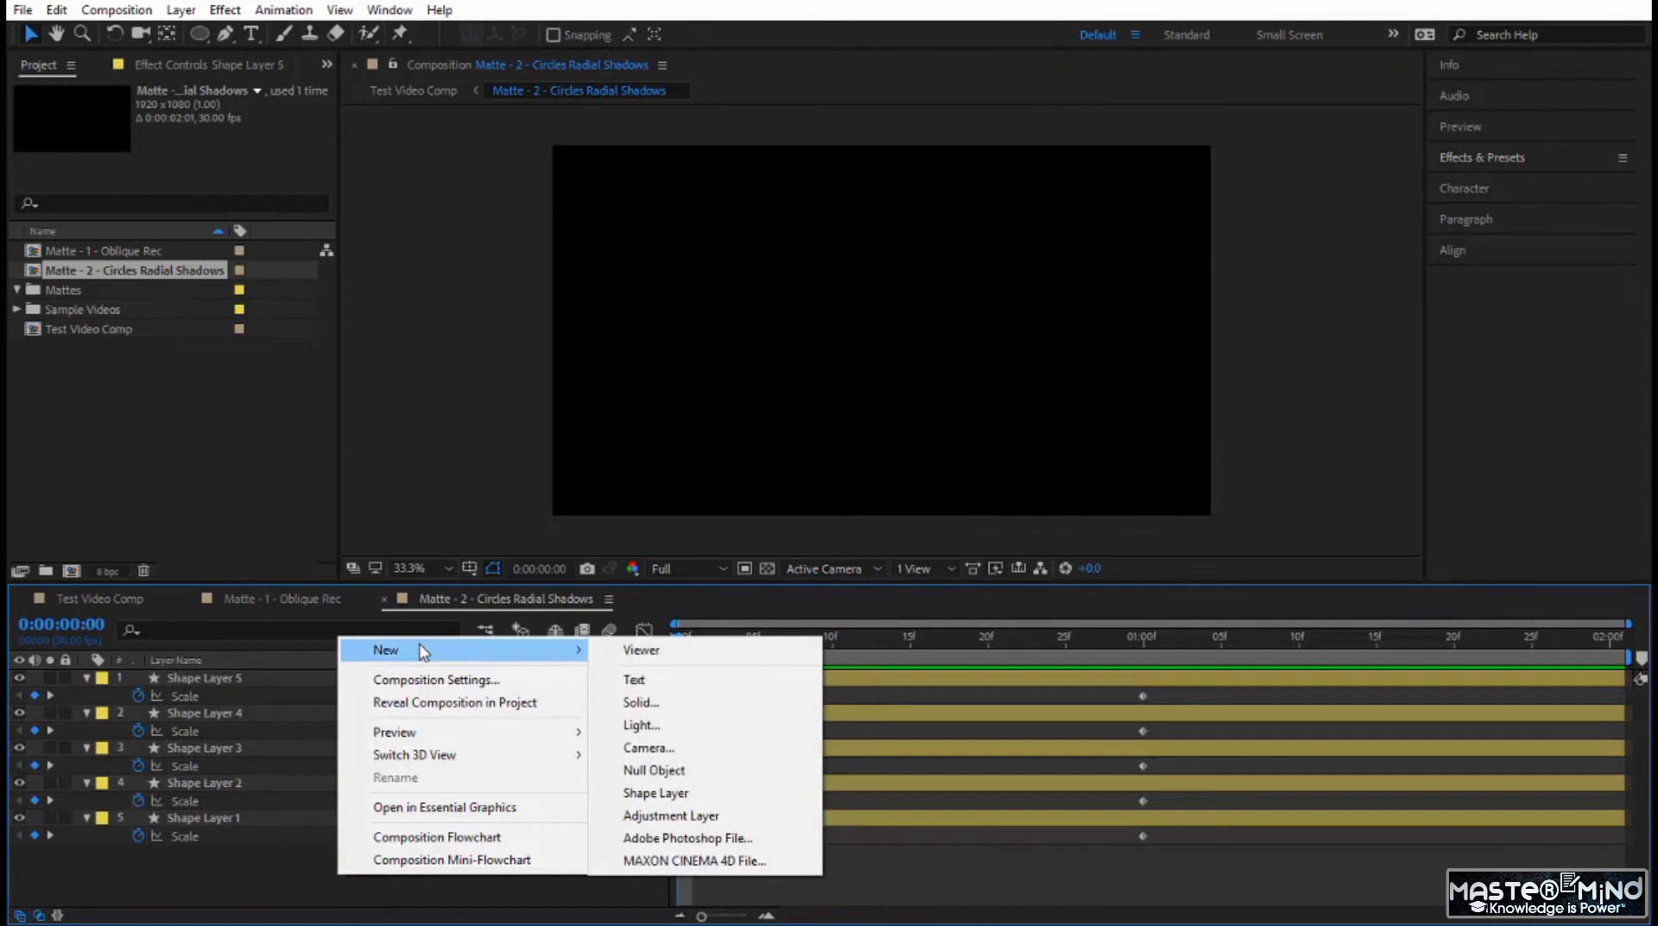
{"action": "left_click", "coordinate": [672, 815]}
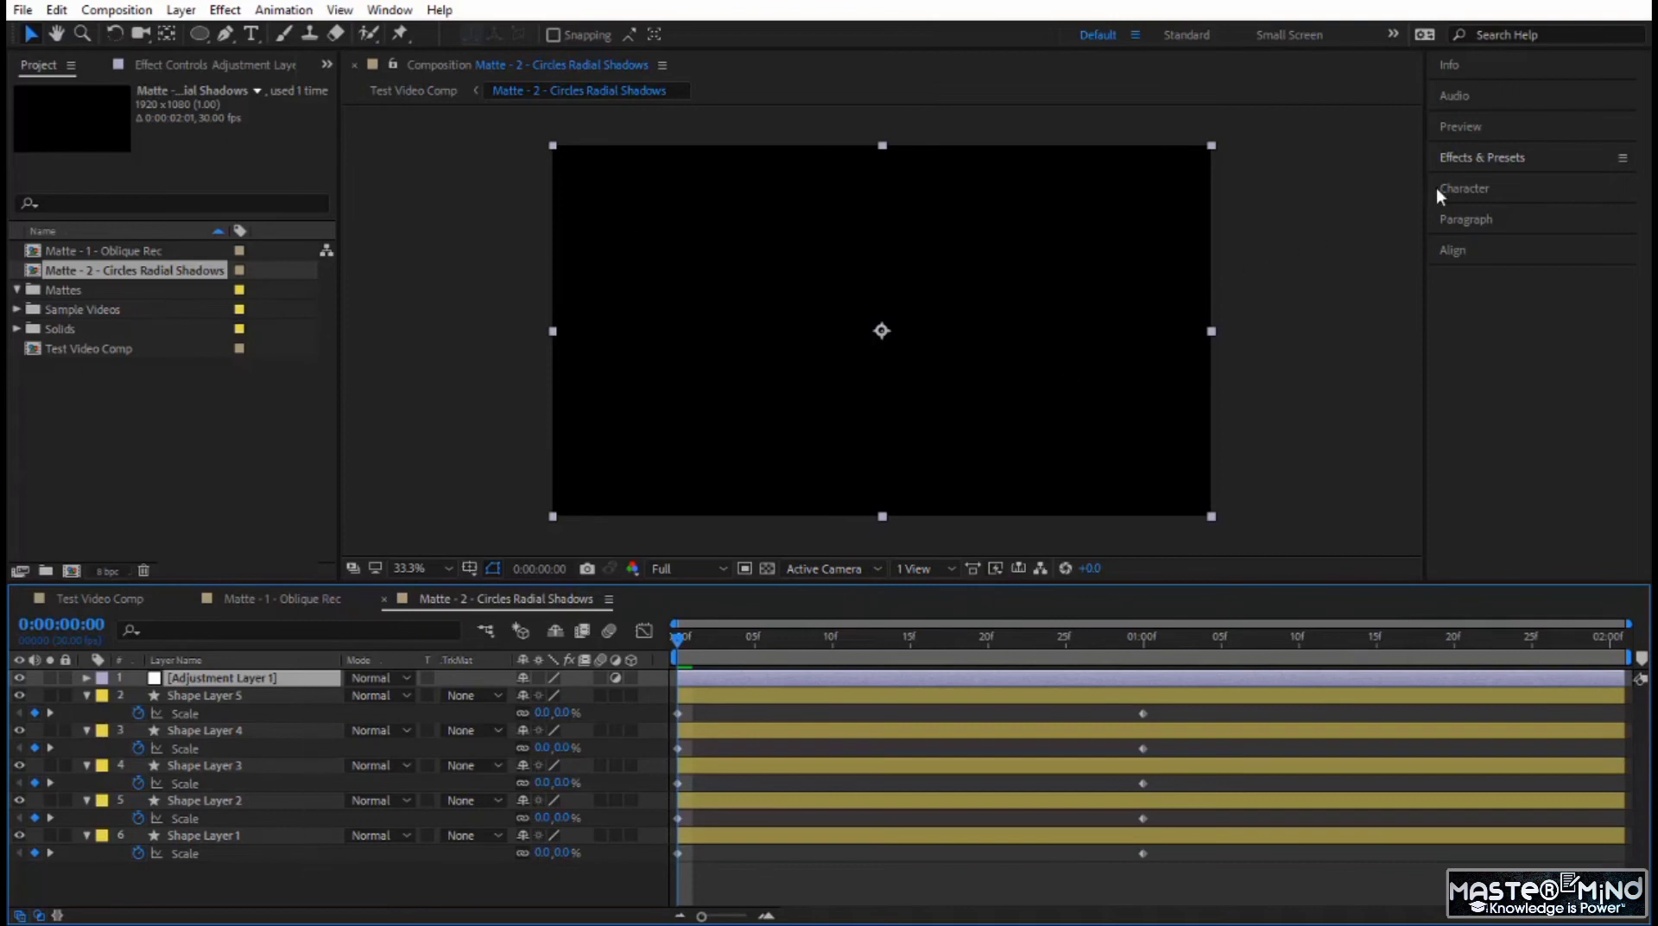
Find the Radial Shadow effect with the search term "shad" and apply it to the adjustment layer.
{"action": "left_click", "coordinate": [1467, 158]}
{"action": "left_click", "coordinate": [1490, 183]}
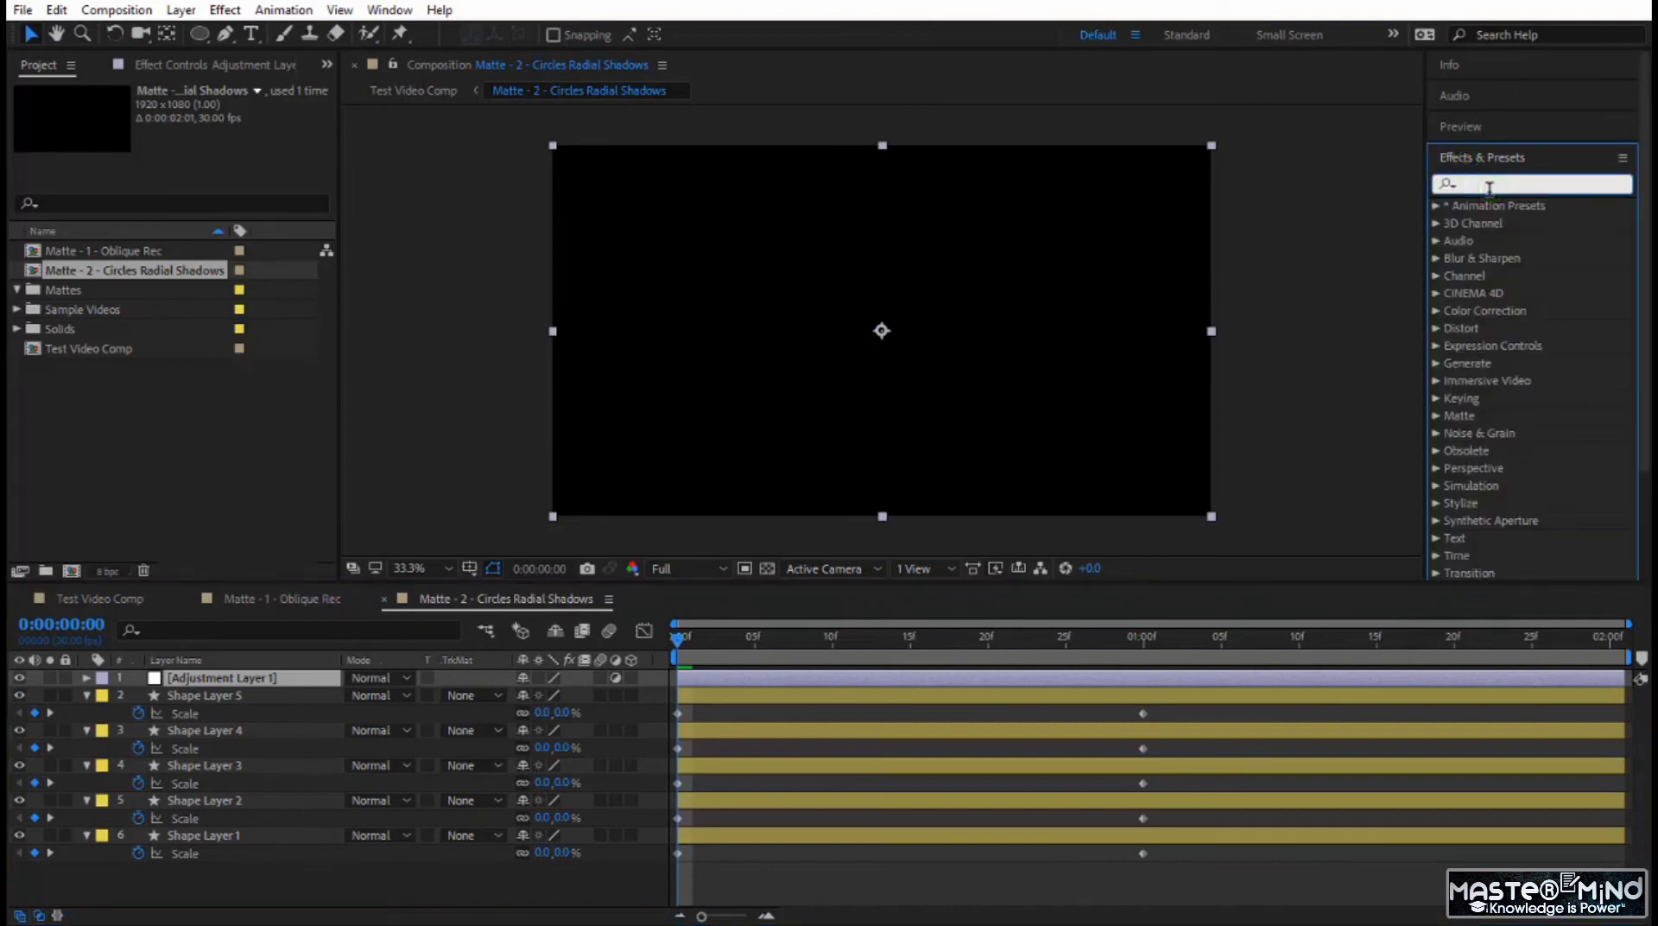
{"action": "type", "text": "shad"}
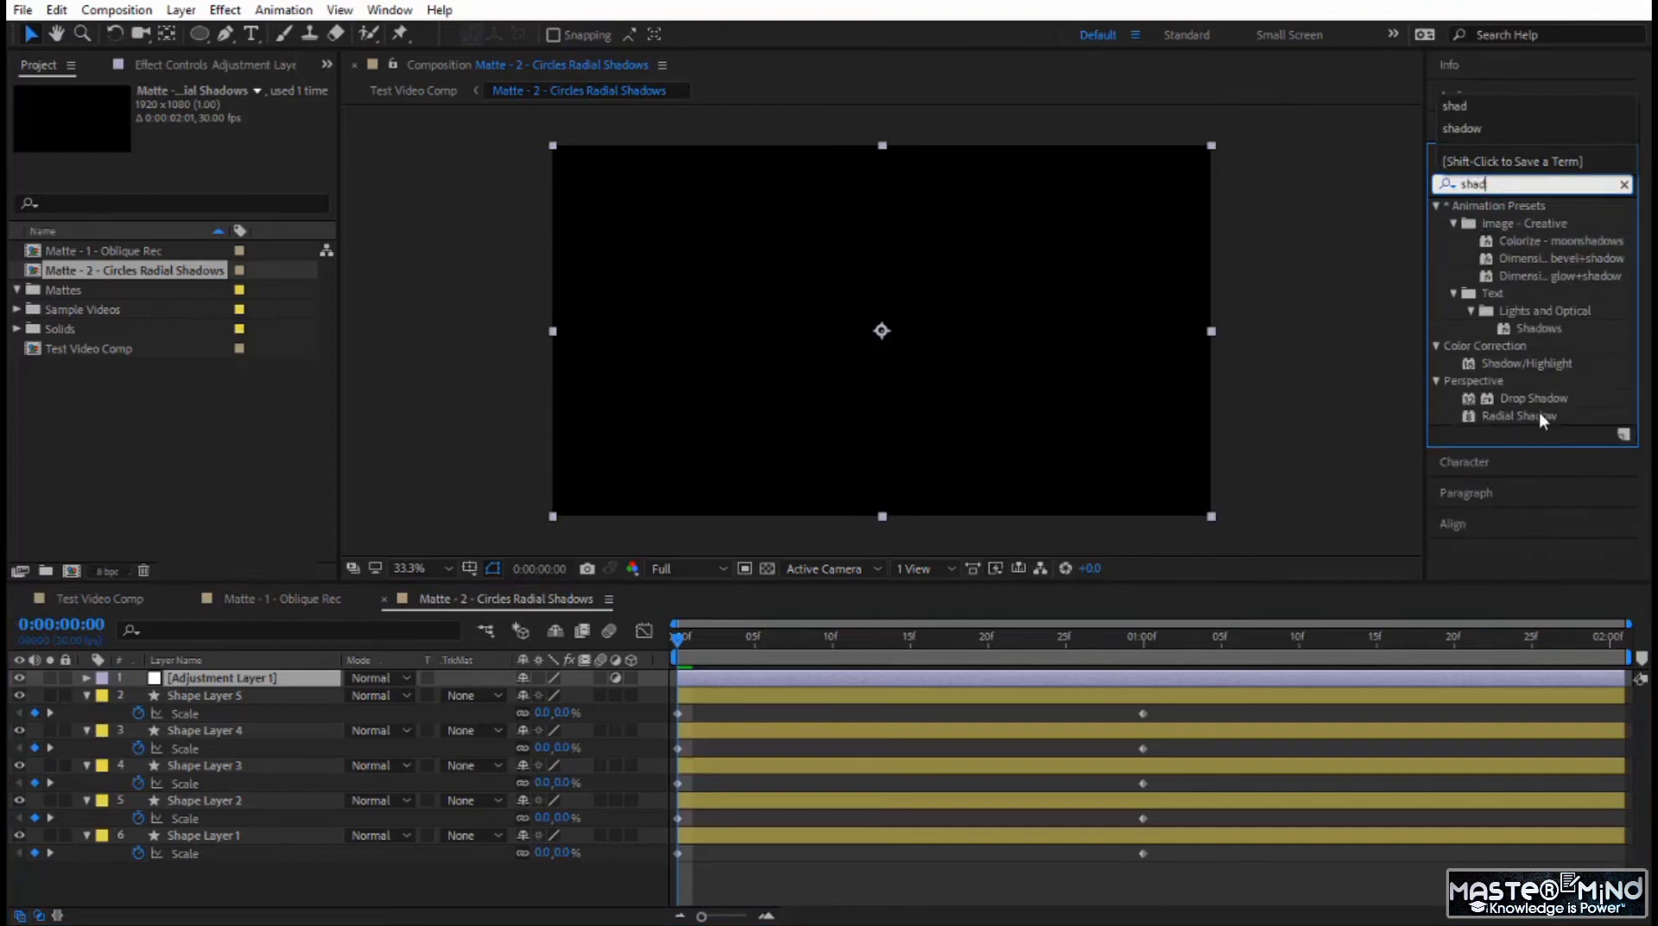
{"action": "left_click_drag", "start_coordinate": [1540, 412], "coordinate": [191, 683]}
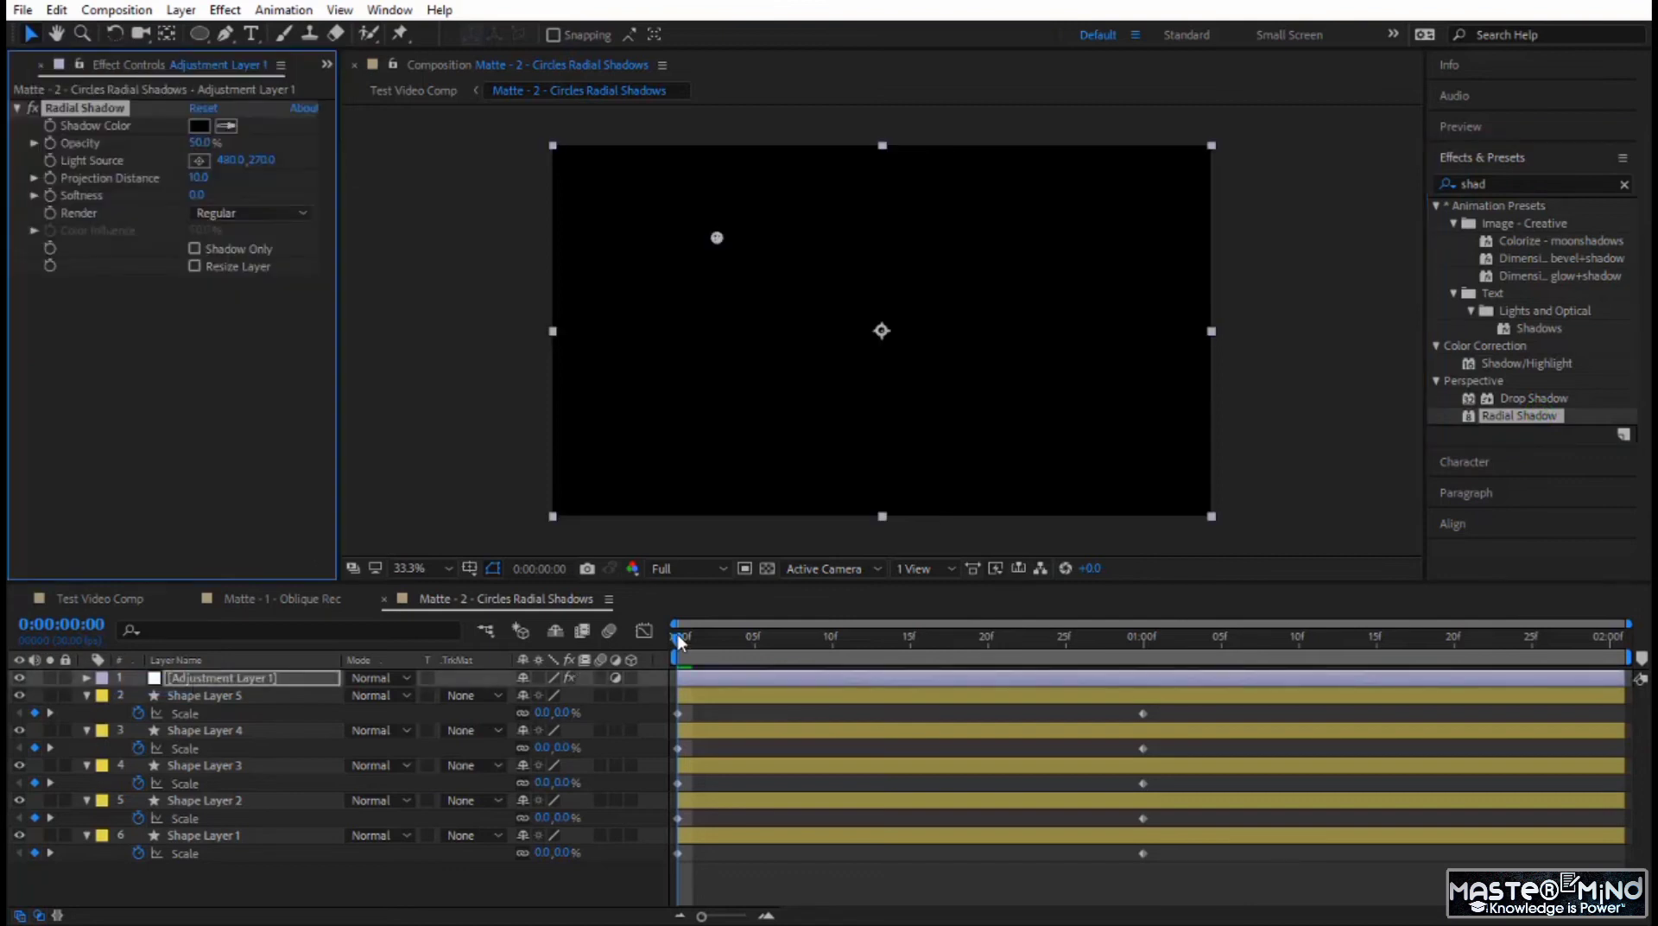
Go to 0:00:00:13 and set the Radial Shadow's shadow color to gray 9B9B9B.
{"action": "left_click_drag", "start_coordinate": [680, 641], "coordinate": [881, 696]}
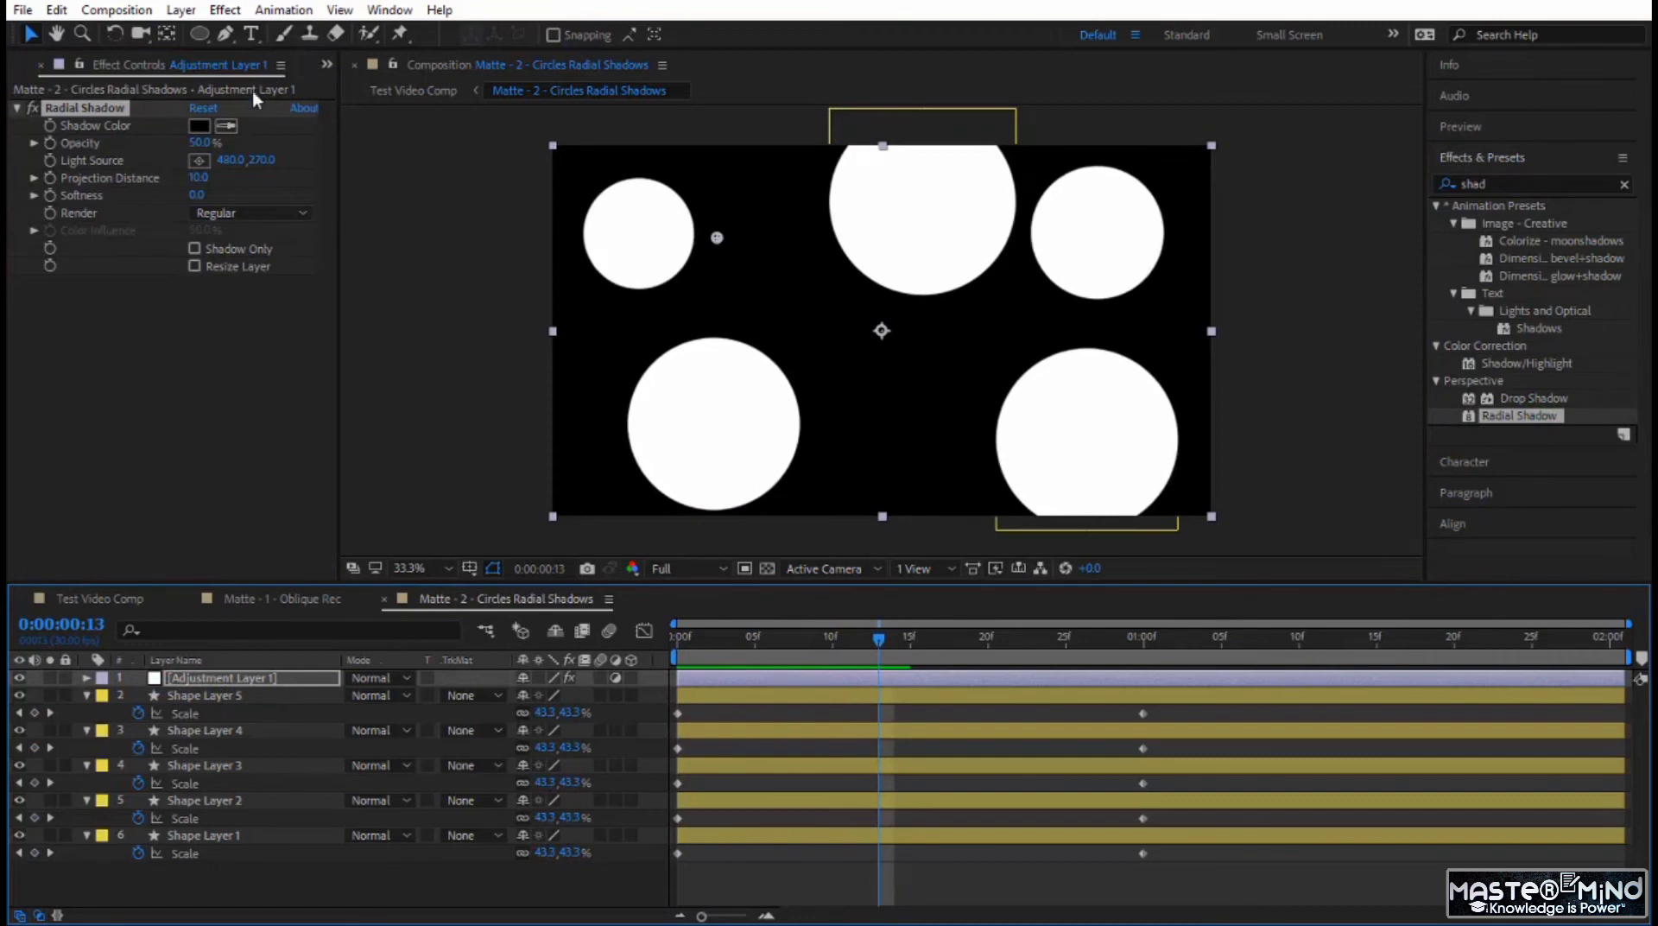
{"action": "left_click", "coordinate": [202, 127]}
{"action": "left_click_drag", "start_coordinate": [812, 754], "coordinate": [736, 662]}
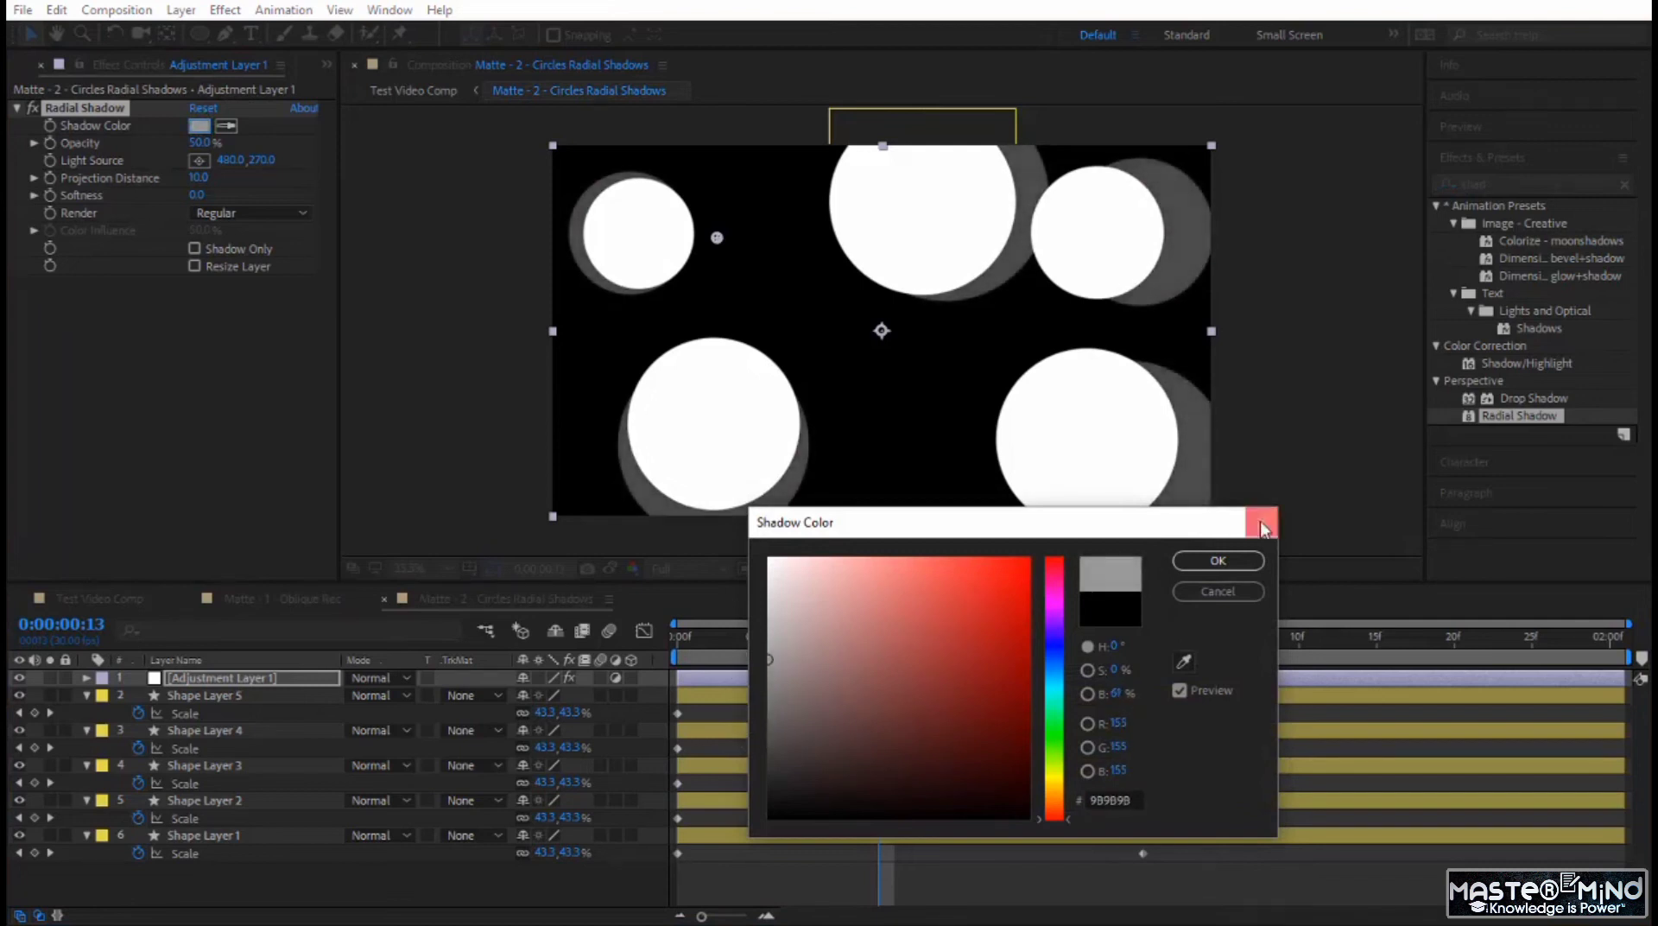
{"action": "left_click", "coordinate": [1218, 560]}
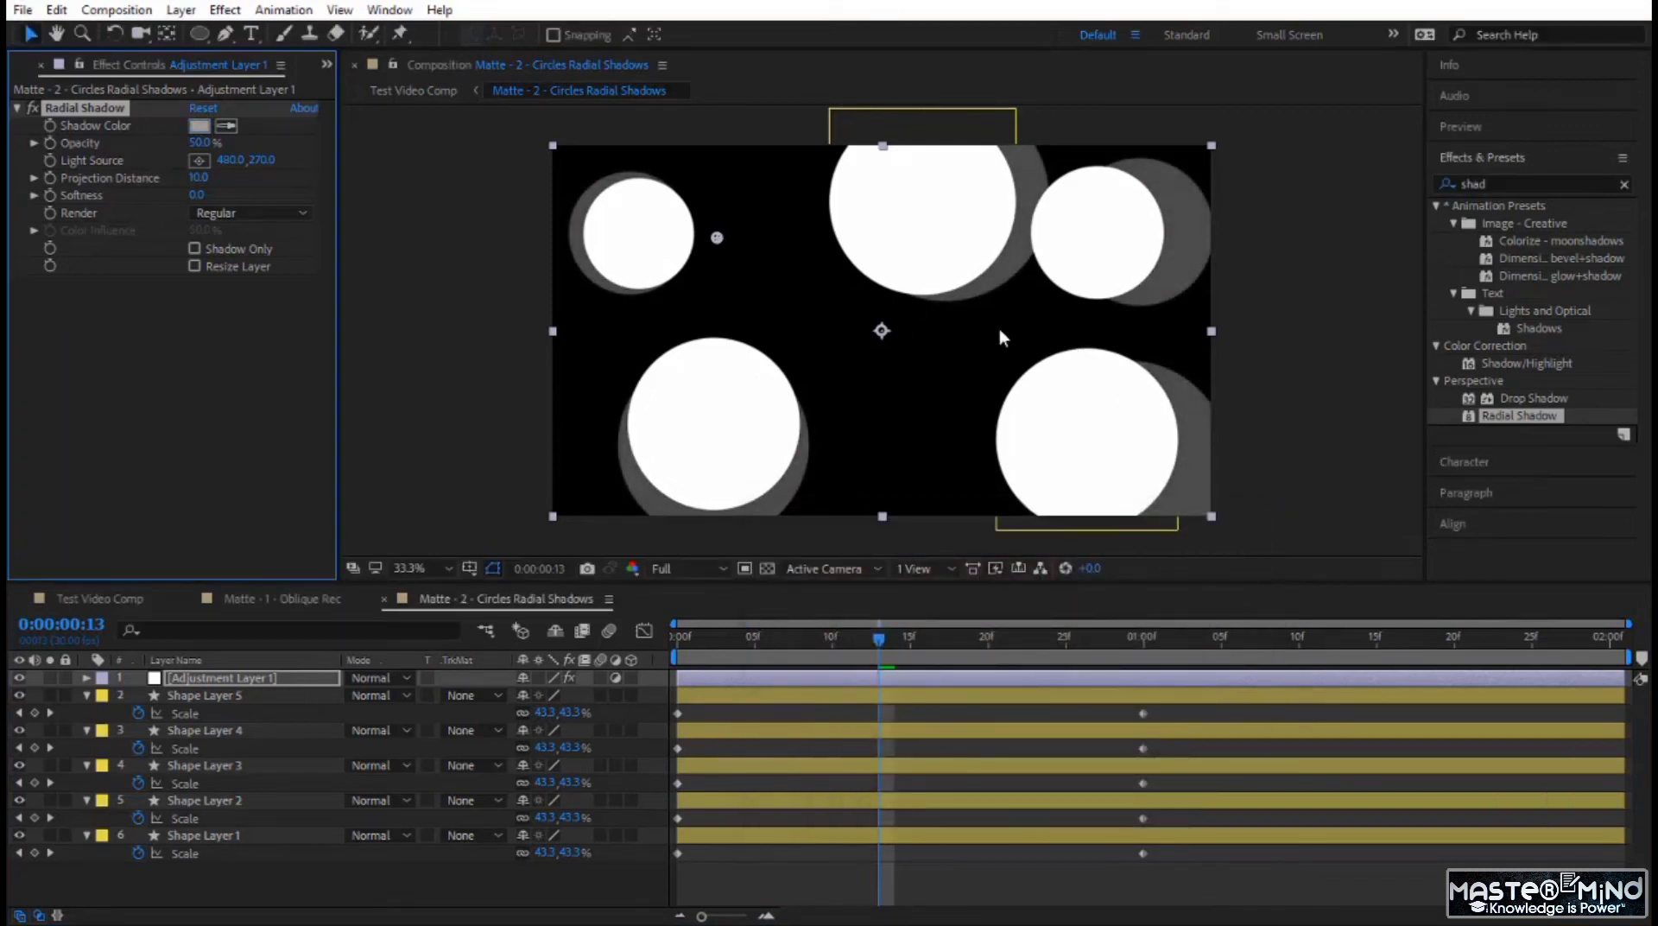
Set the Radial Shadow's Projection Distance to 3.5 and Softness to 13.4, with Shadow Only turned off.
{"action": "left_click", "coordinate": [199, 181]}
{"action": "left_click_drag", "start_coordinate": [199, 182], "coordinate": [136, 179]}
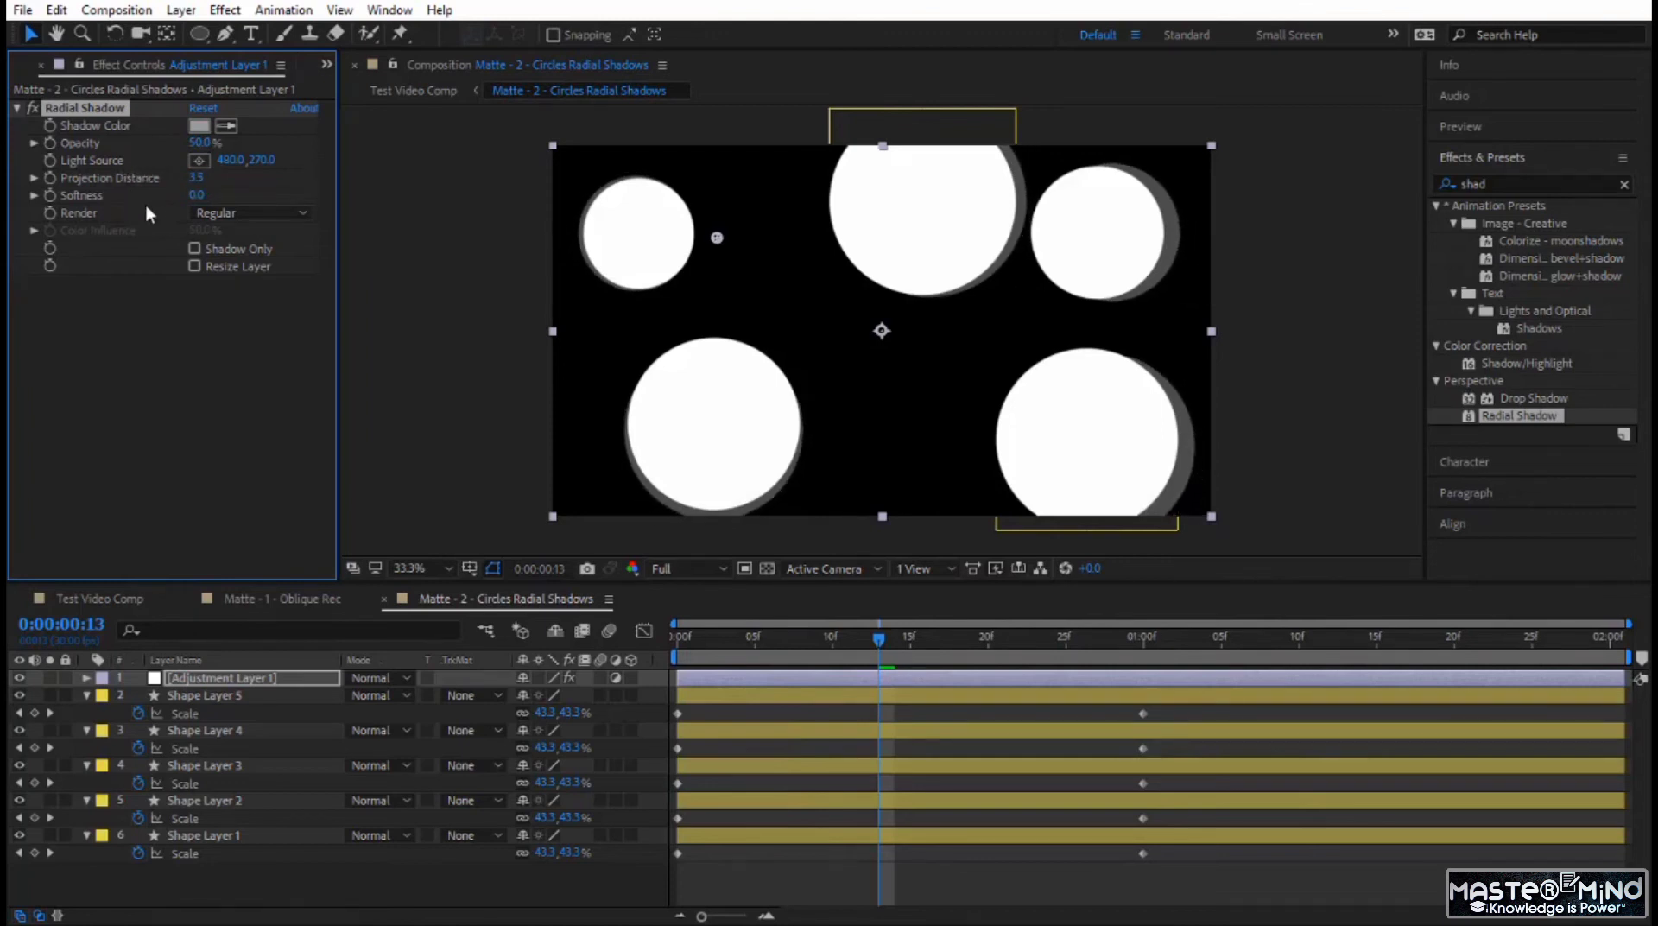
{"action": "left_click", "coordinate": [199, 193]}
{"action": "left_click_drag", "start_coordinate": [201, 192], "coordinate": [342, 191]}
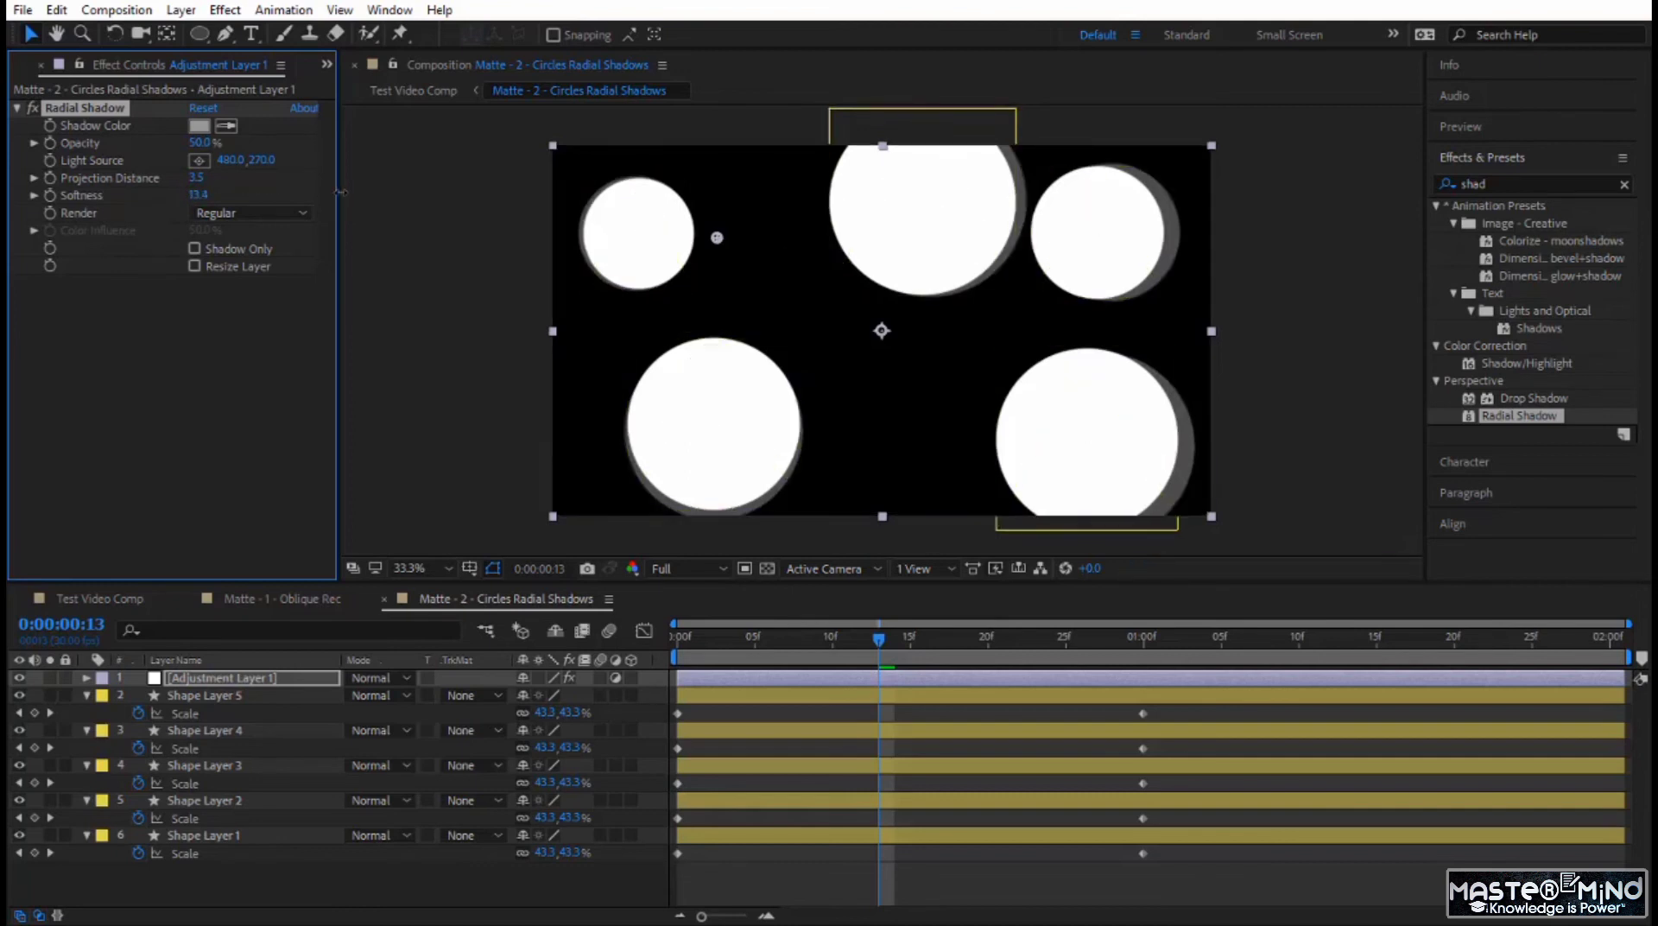
{"action": "left_click", "coordinate": [224, 247]}
Try the Radial Shadow's light source at several points around the circles, ending outside the frame at about -315, 378.
{"action": "left_click_drag", "start_coordinate": [722, 240], "coordinate": [1266, 512]}
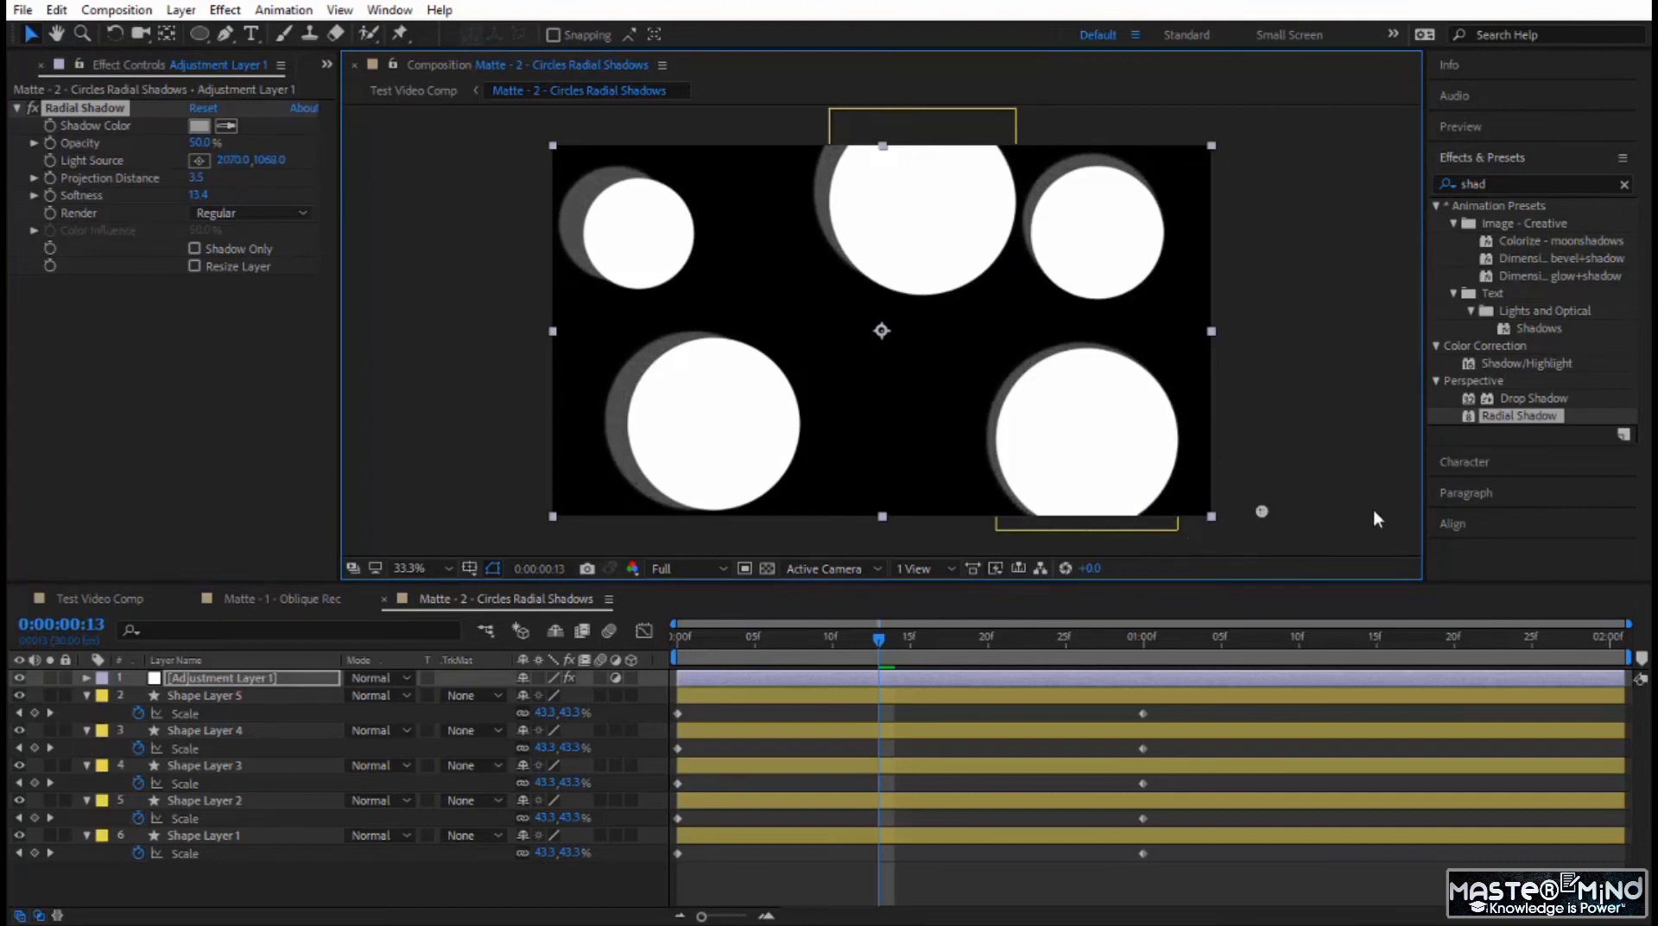
{"action": "left_click_drag", "start_coordinate": [1267, 514], "coordinate": [1287, 331]}
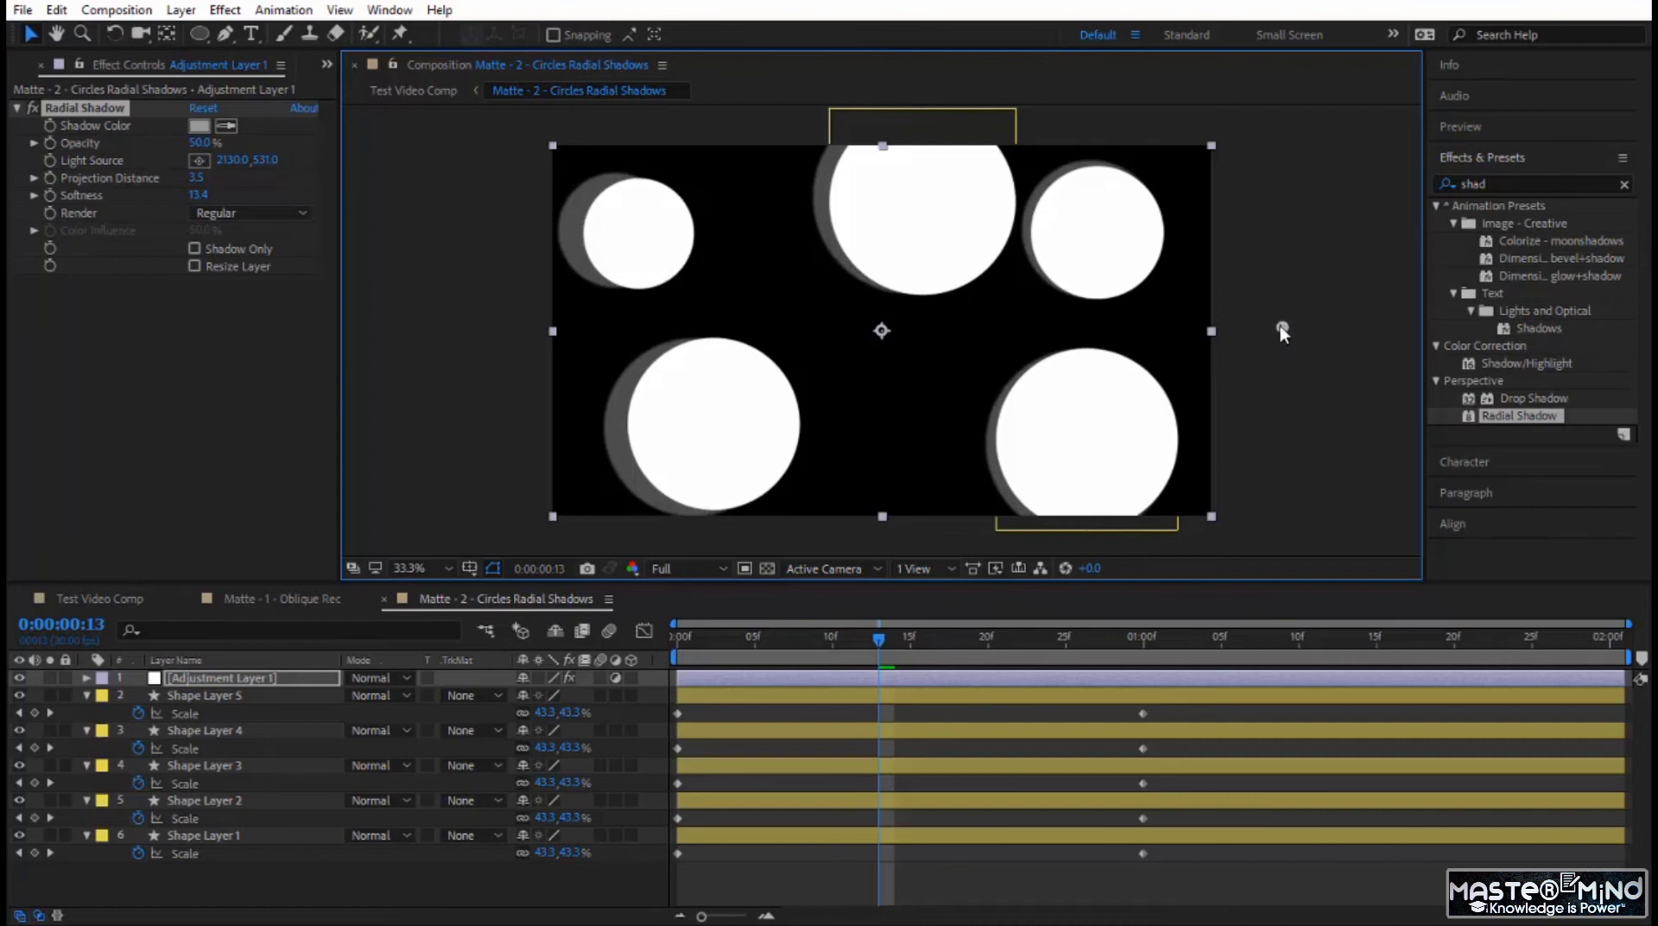
{"action": "left_click_drag", "start_coordinate": [1279, 326], "coordinate": [495, 258]}
{"action": "left_click_drag", "start_coordinate": [433, 274], "coordinate": [443, 277]}
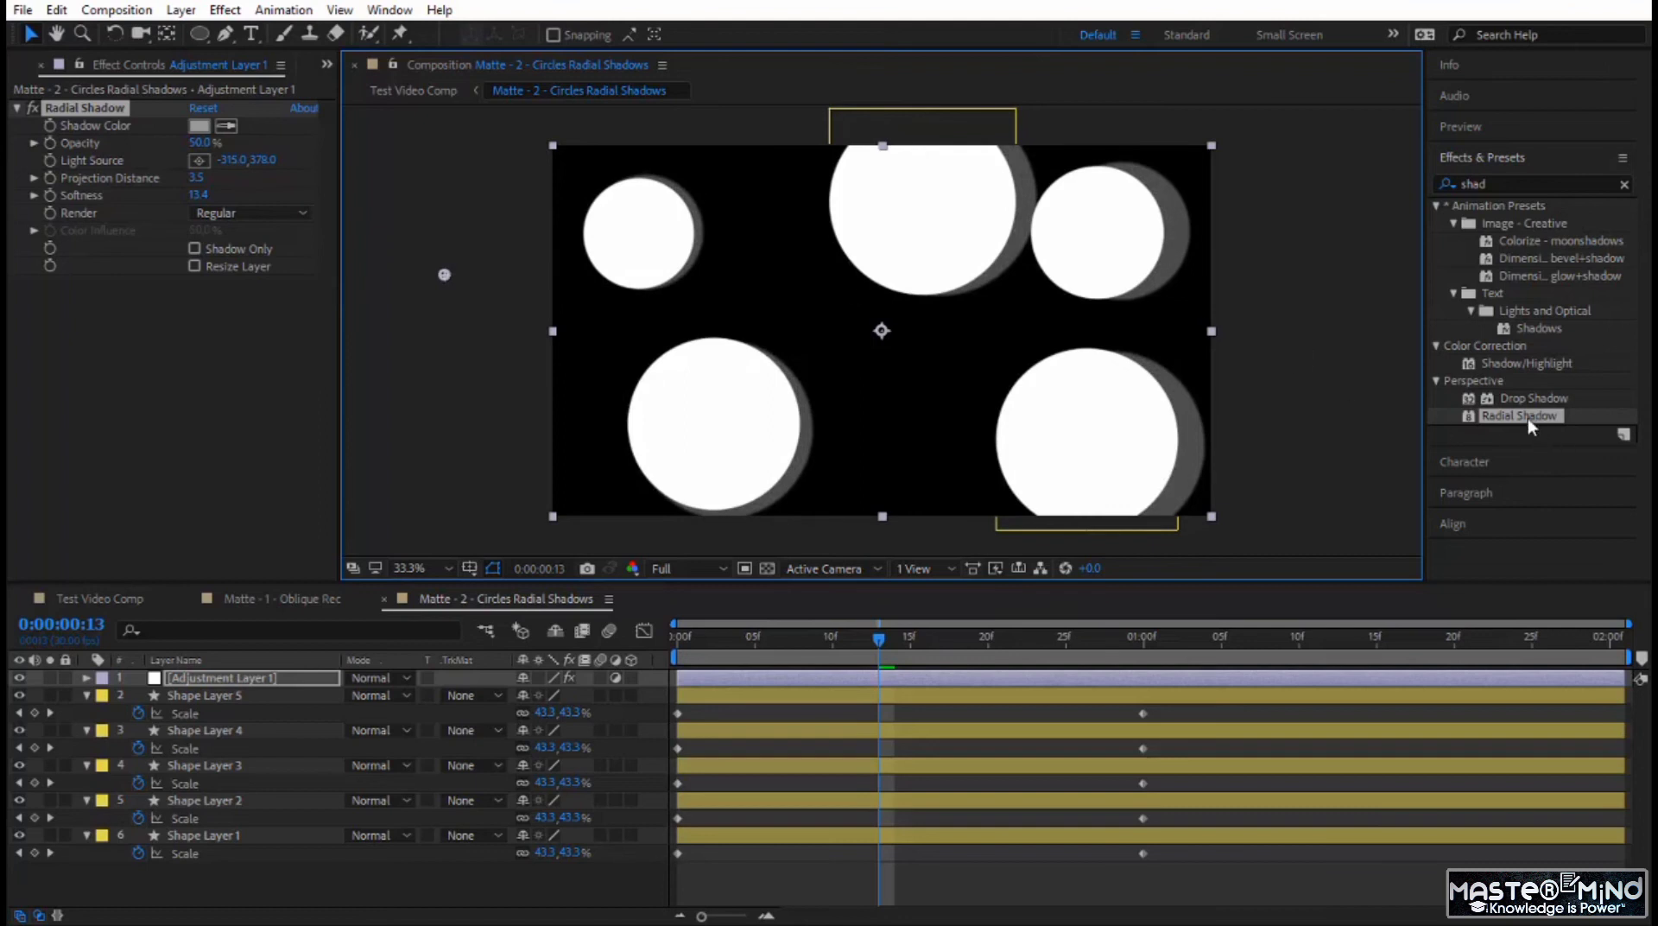
Apply a second Radial Shadow effect to the adjustment layer and set its shadow color to light gray BDBDBD.
{"action": "left_click_drag", "start_coordinate": [1520, 416], "coordinate": [129, 327]}
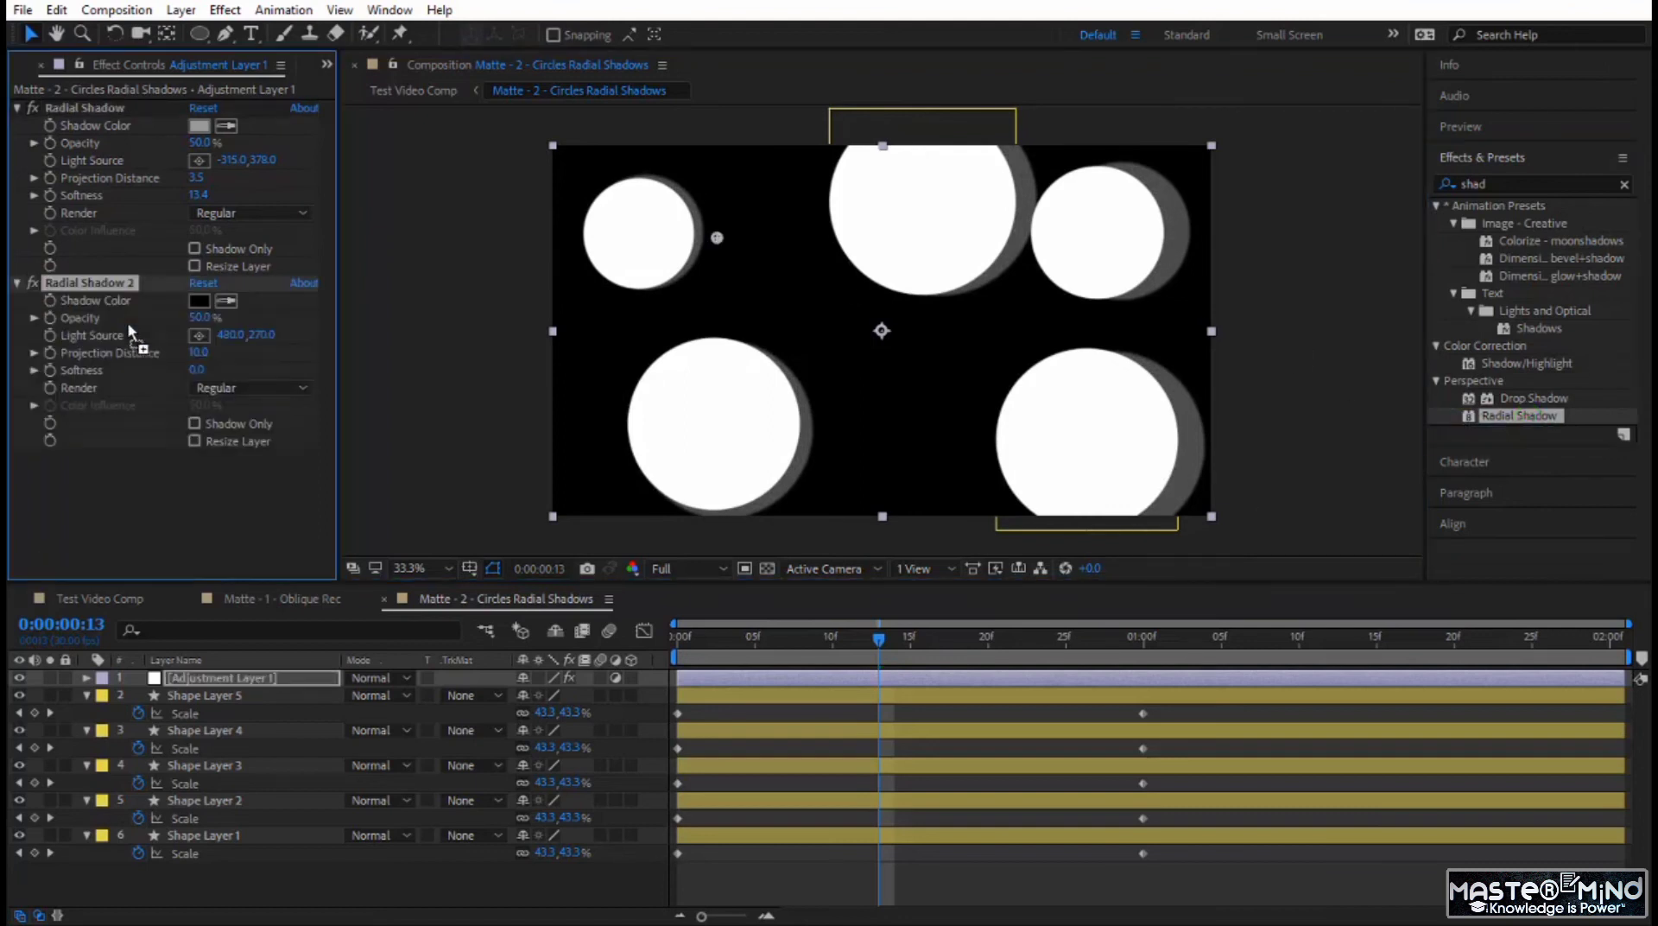
{"action": "left_click", "coordinate": [199, 301]}
{"action": "left_click_drag", "start_coordinate": [825, 656], "coordinate": [748, 623]}
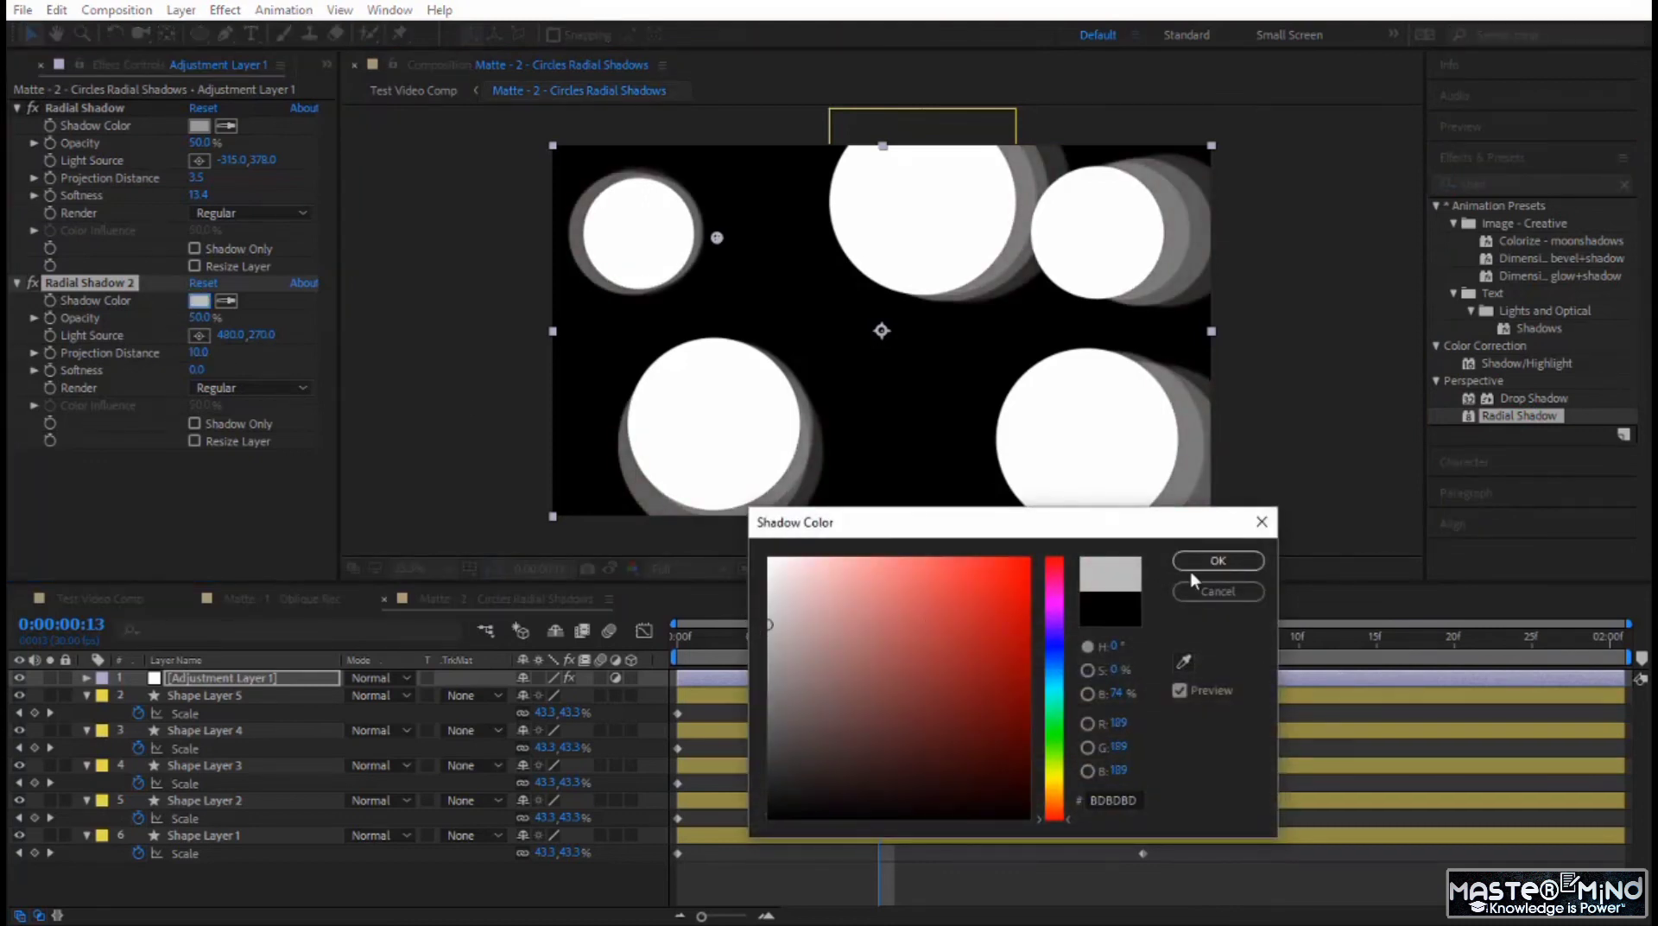
{"action": "left_click", "coordinate": [1218, 560]}
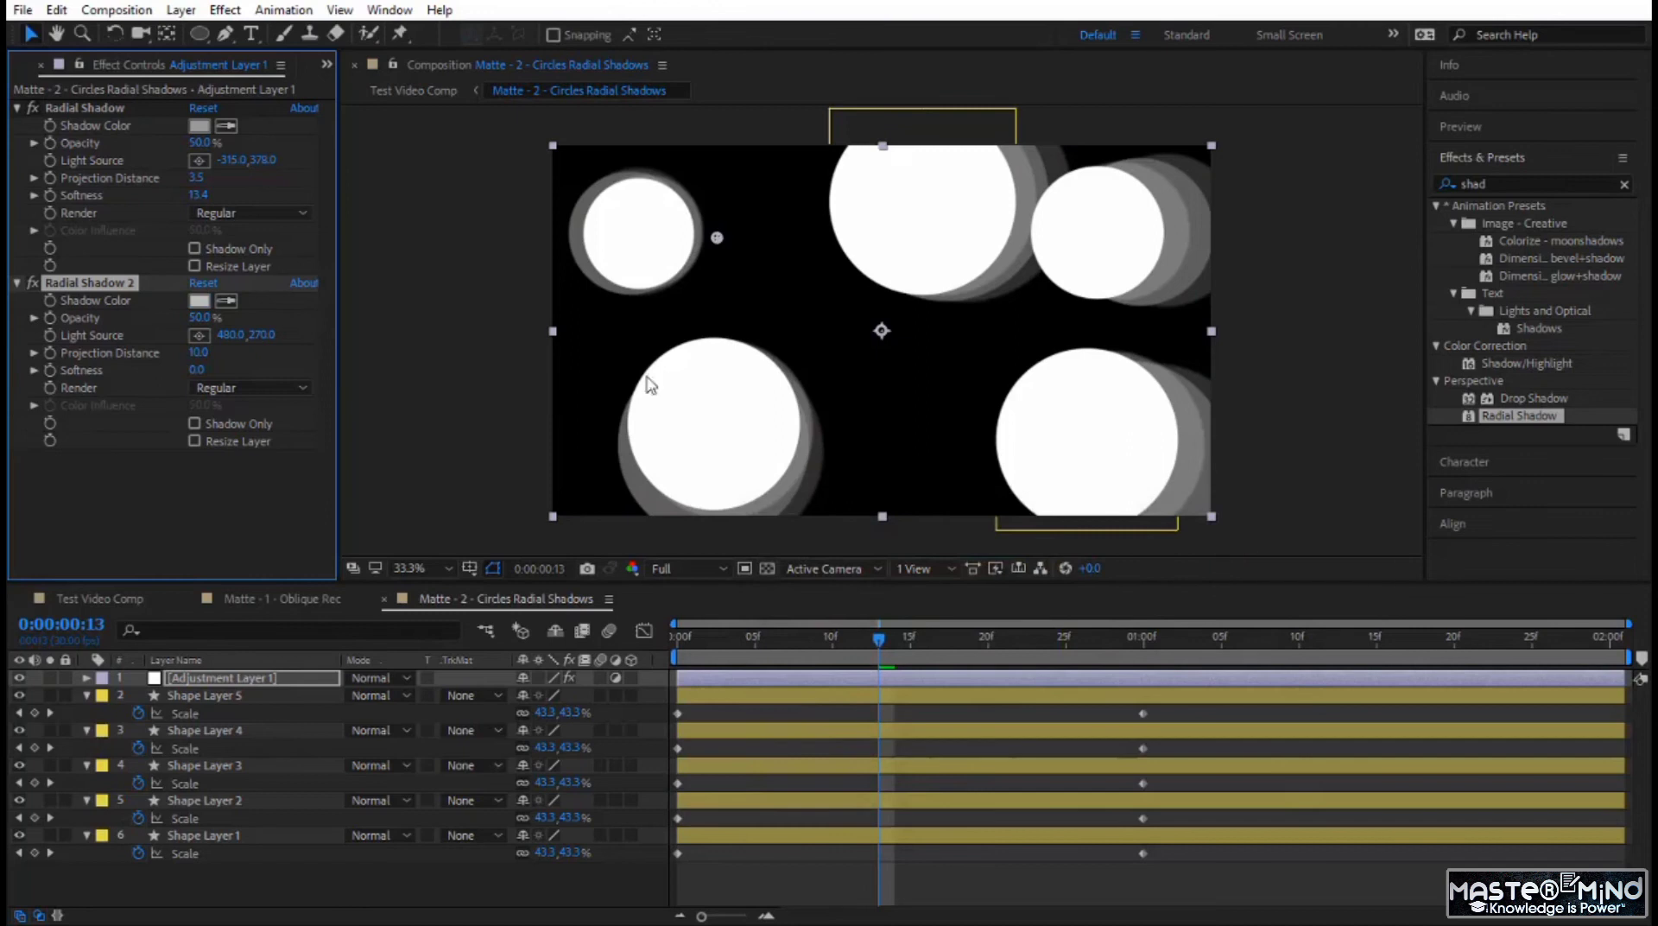
Move Radial Shadow 2's light source outside the frame to about 2349, 1056 and darken its shadow color to gray 656565.
{"action": "left_click", "coordinate": [201, 333]}
{"action": "left_click", "coordinate": [893, 409]}
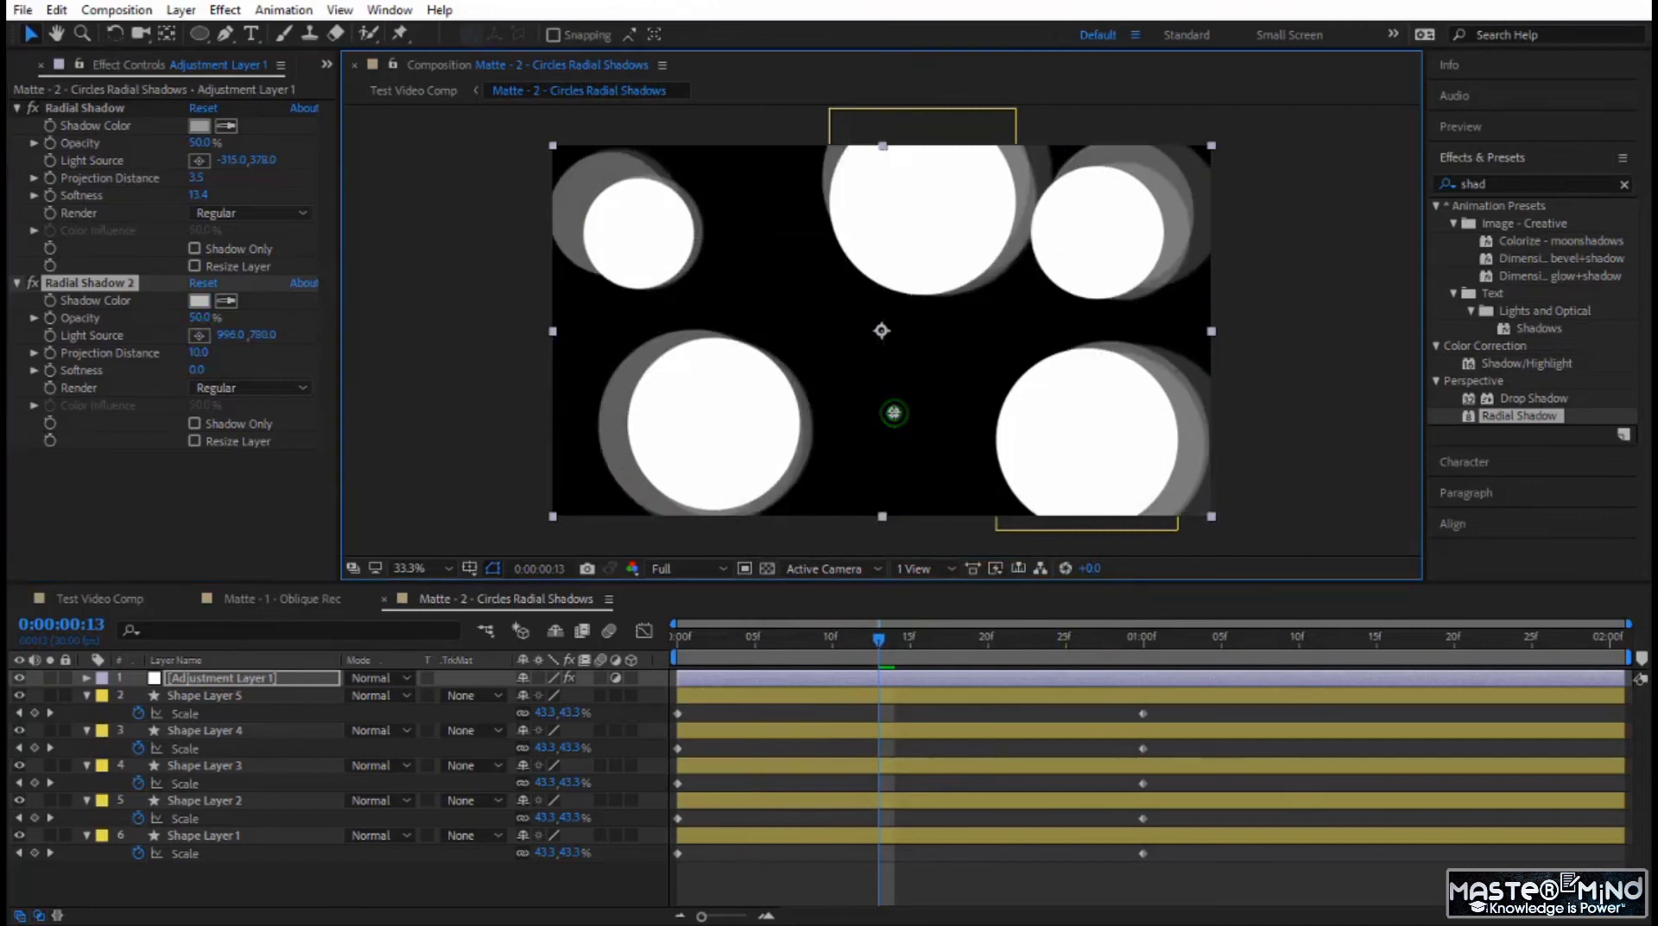
{"action": "left_click_drag", "start_coordinate": [924, 392], "coordinate": [1356, 512]}
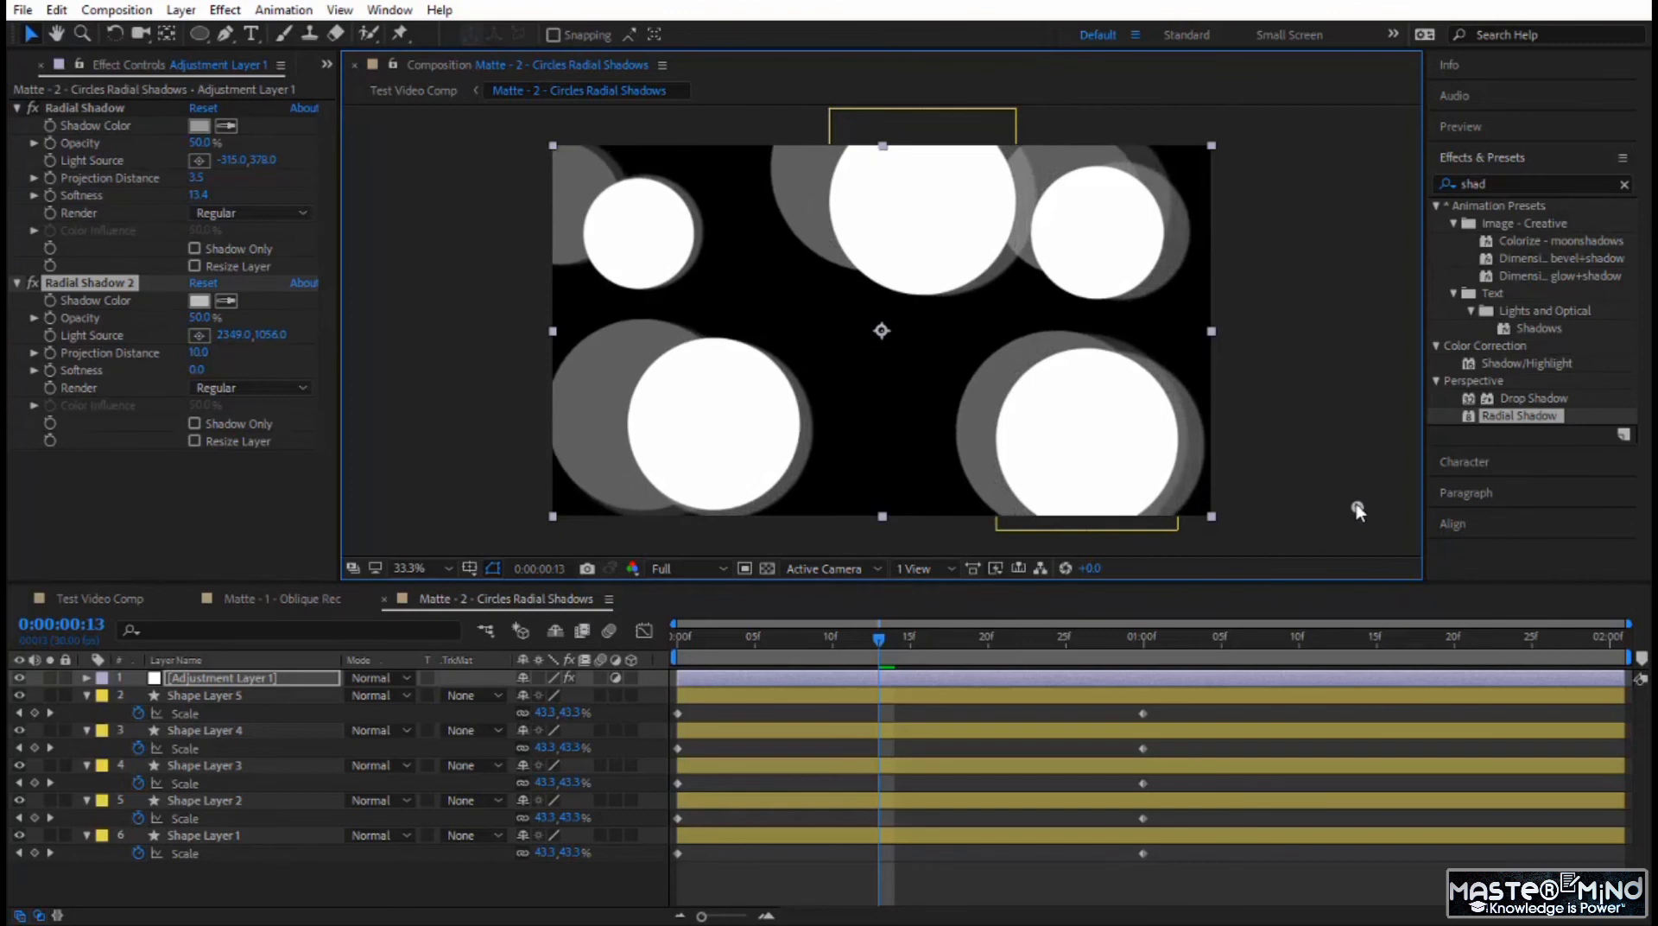
{"action": "left_click", "coordinate": [199, 302]}
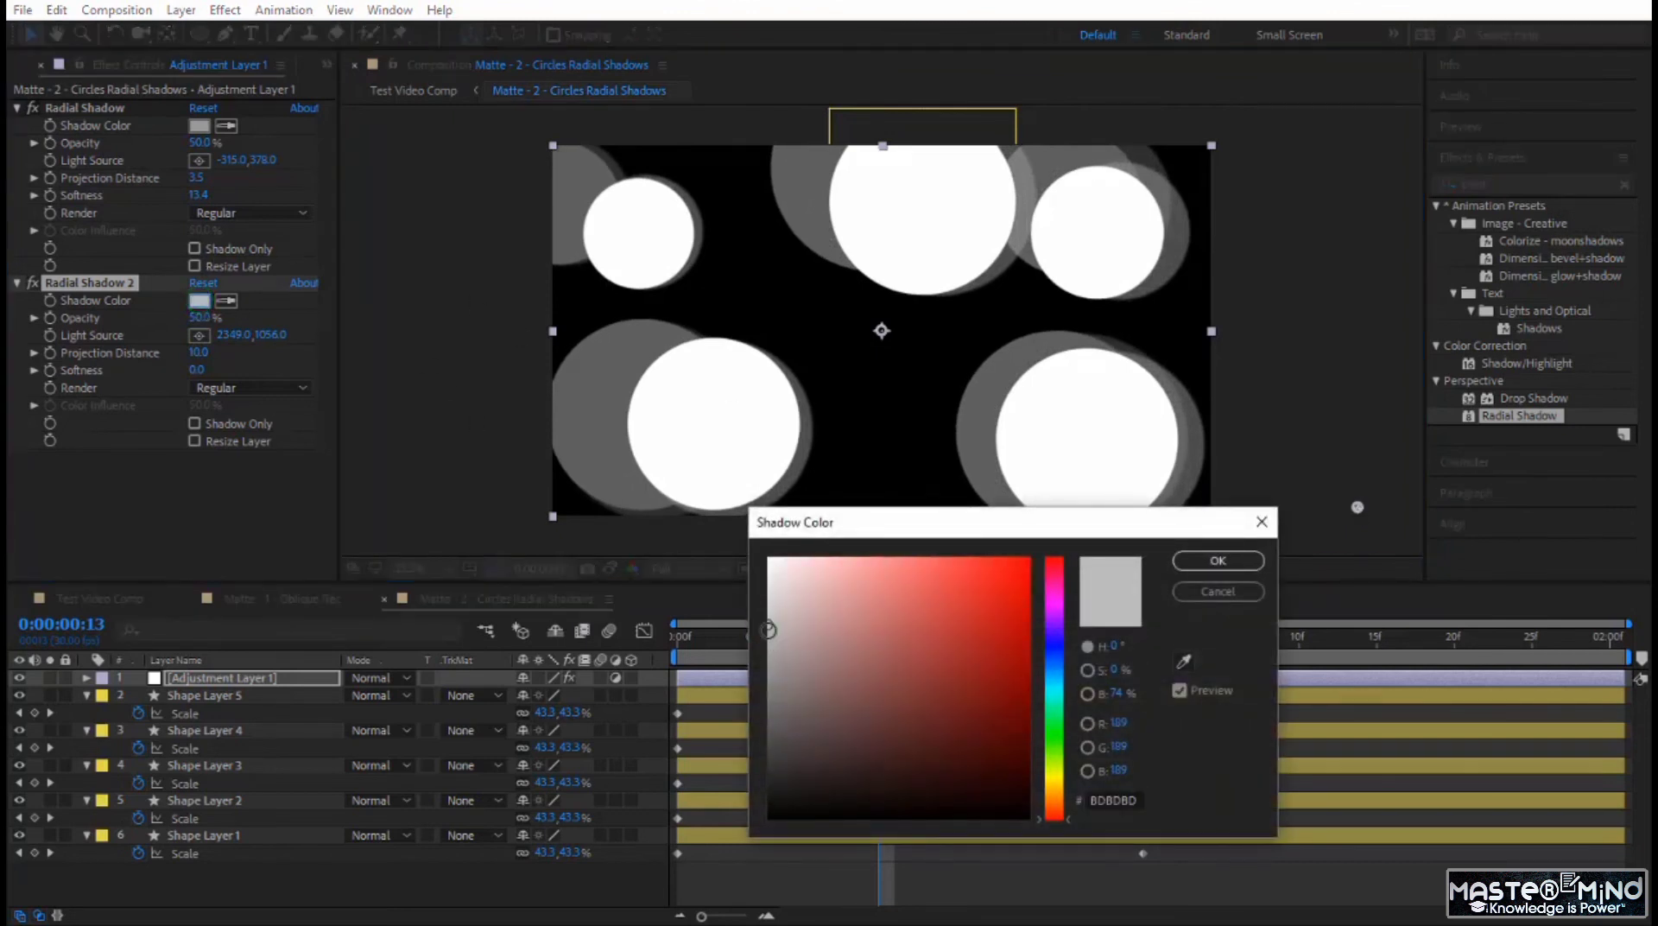
{"action": "left_click_drag", "start_coordinate": [770, 630], "coordinate": [769, 715]}
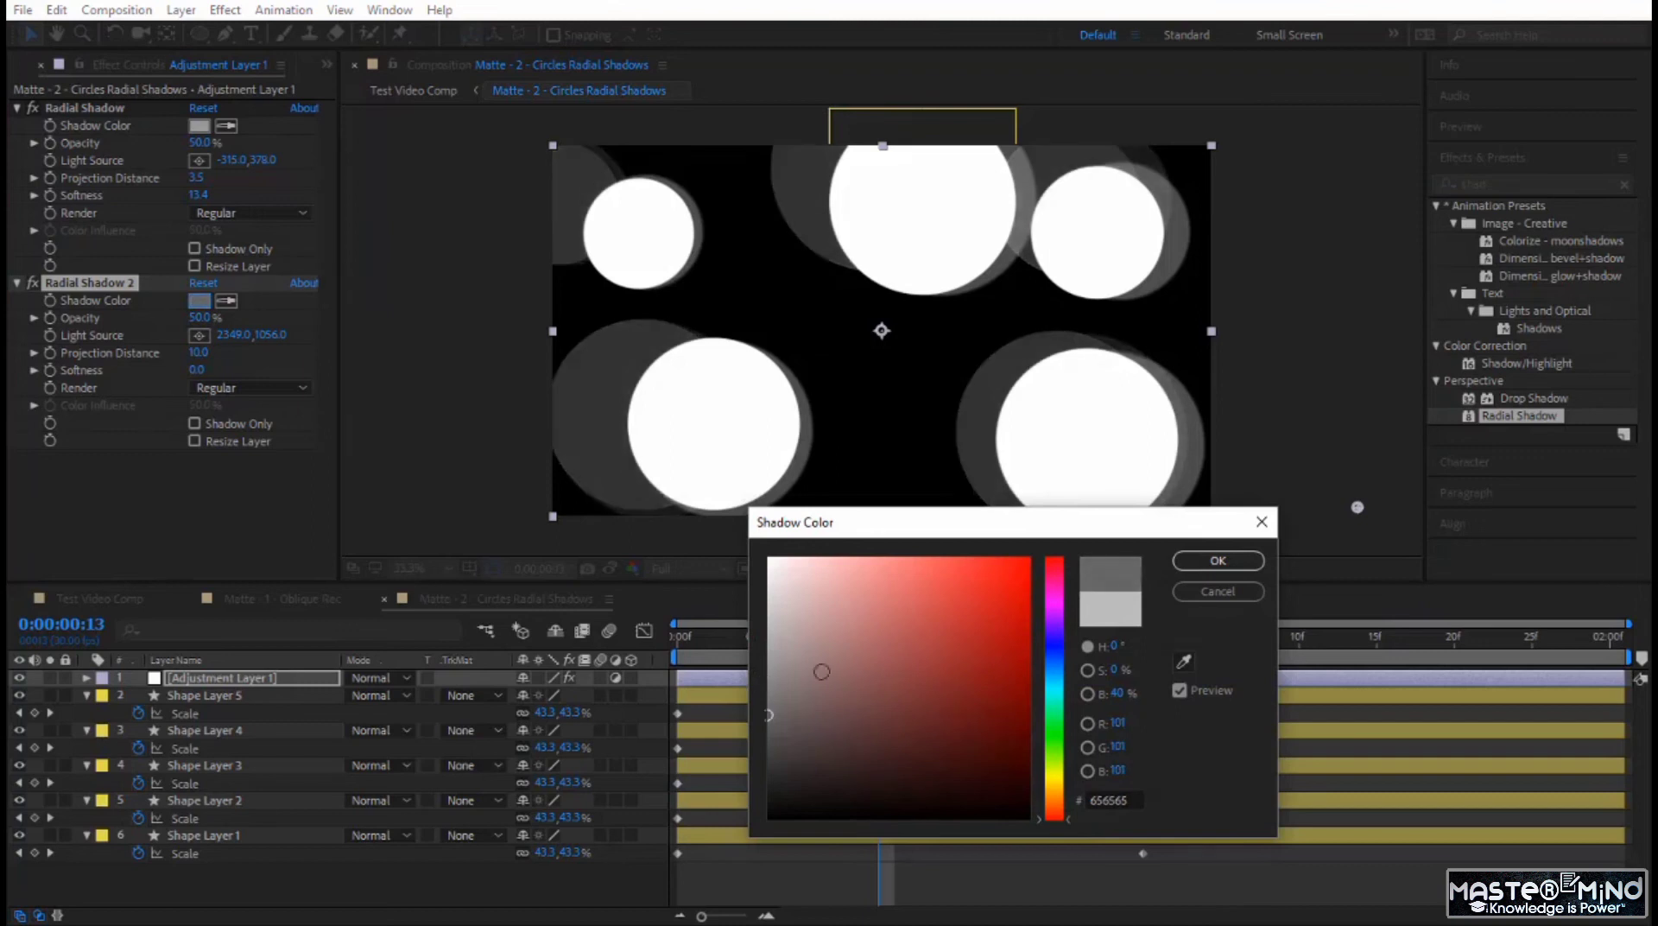
{"action": "left_click", "coordinate": [1218, 561]}
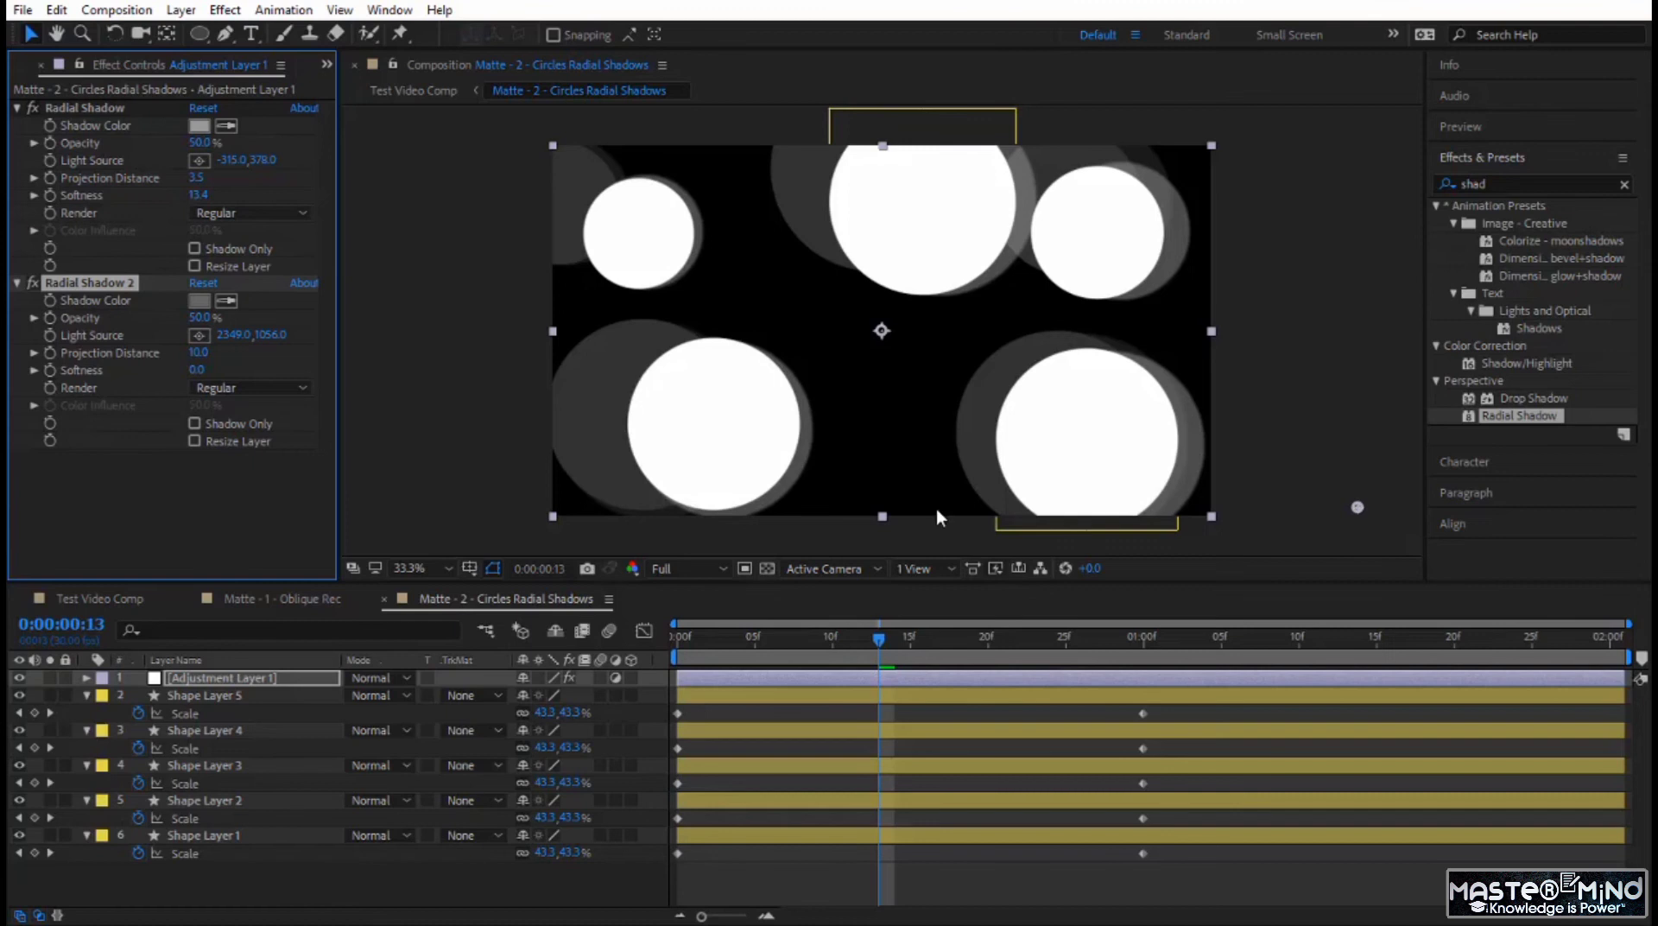
Reposition the light sources, placing the first Radial Shadow's at about 90, 453 and Radial Shadow 2's at about 2259, 312.
{"action": "left_click", "coordinate": [200, 160]}
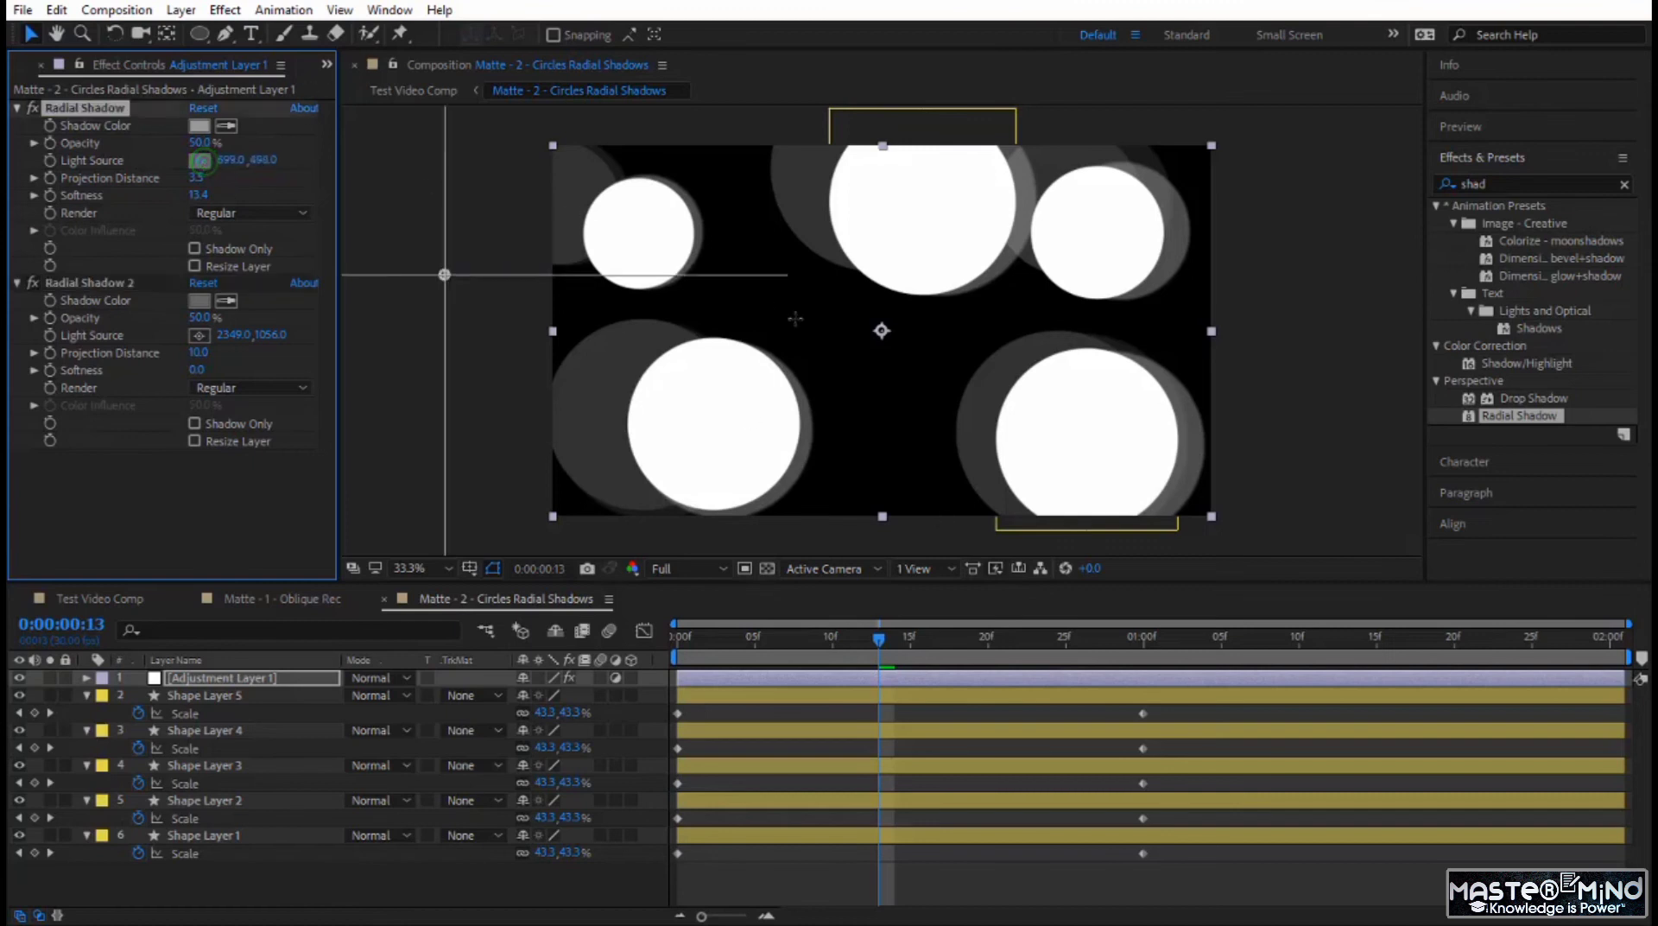
{"action": "left_click", "coordinate": [748, 318]}
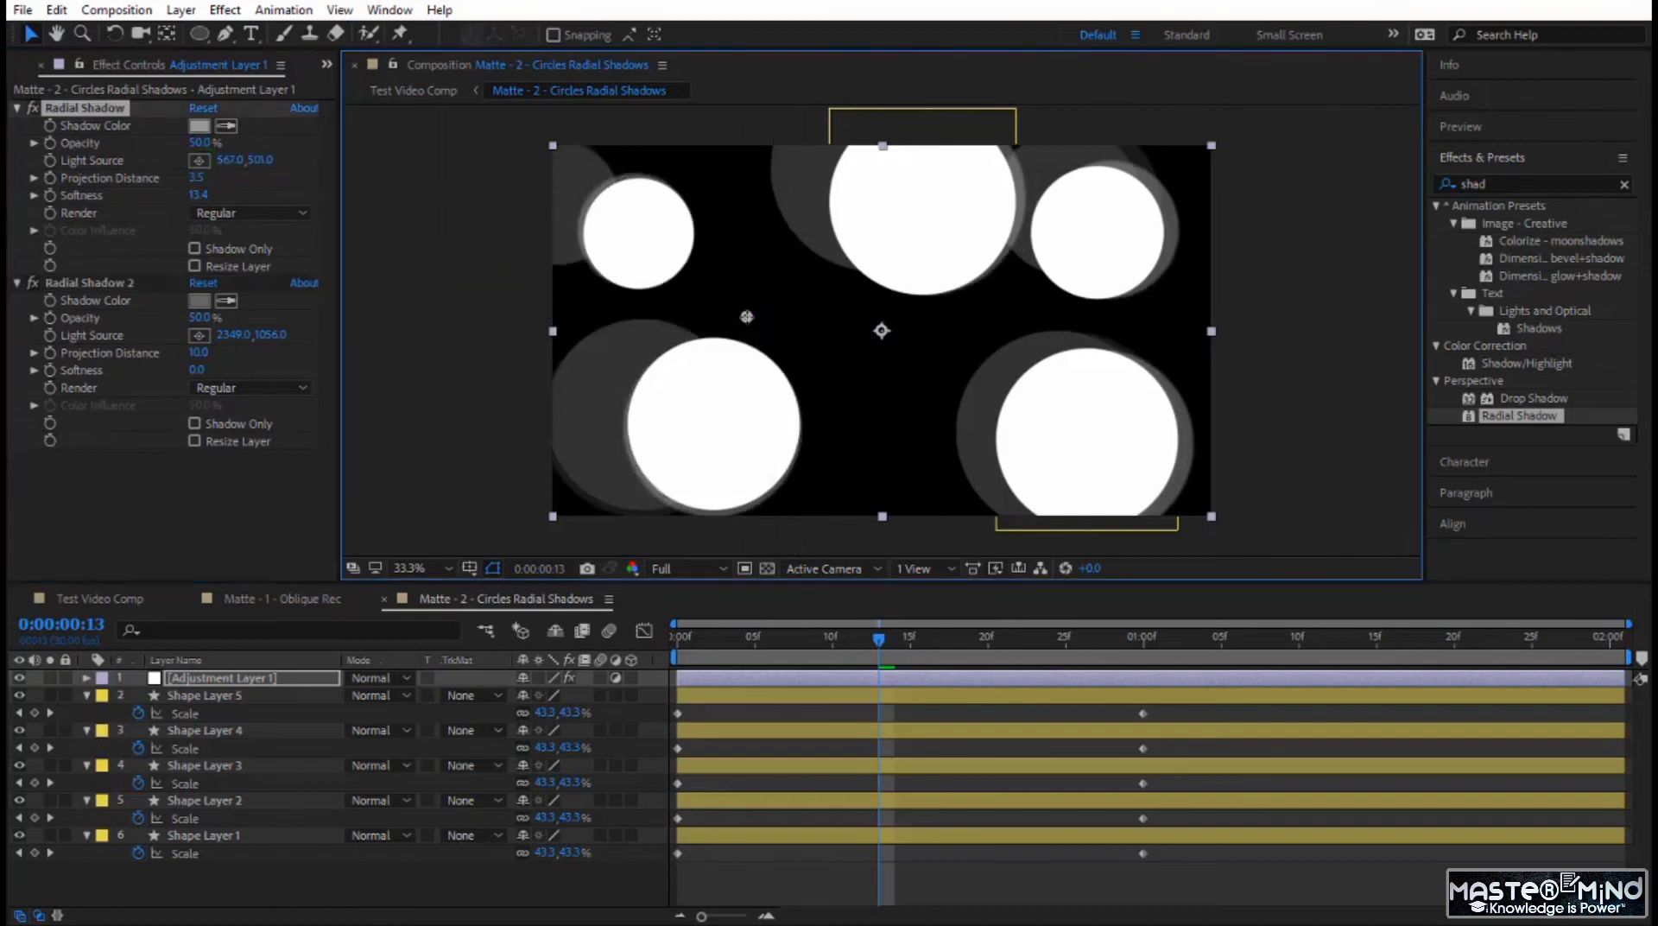
{"action": "left_click_drag", "start_coordinate": [657, 316], "coordinate": [584, 300]}
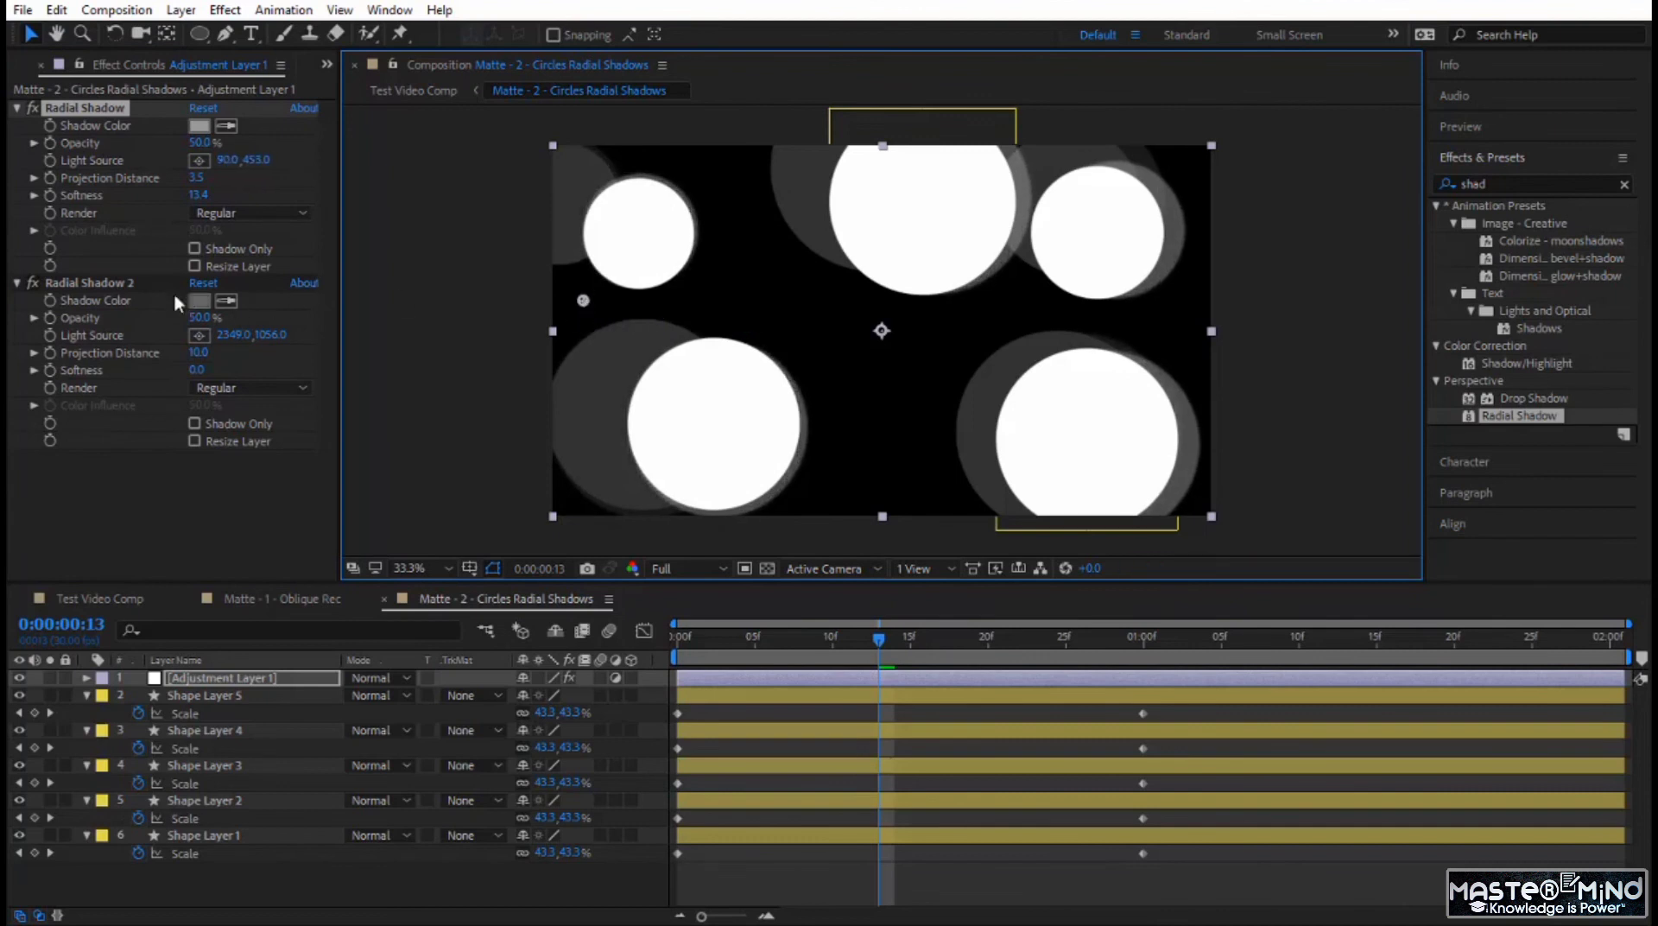
{"action": "left_click", "coordinate": [108, 282]}
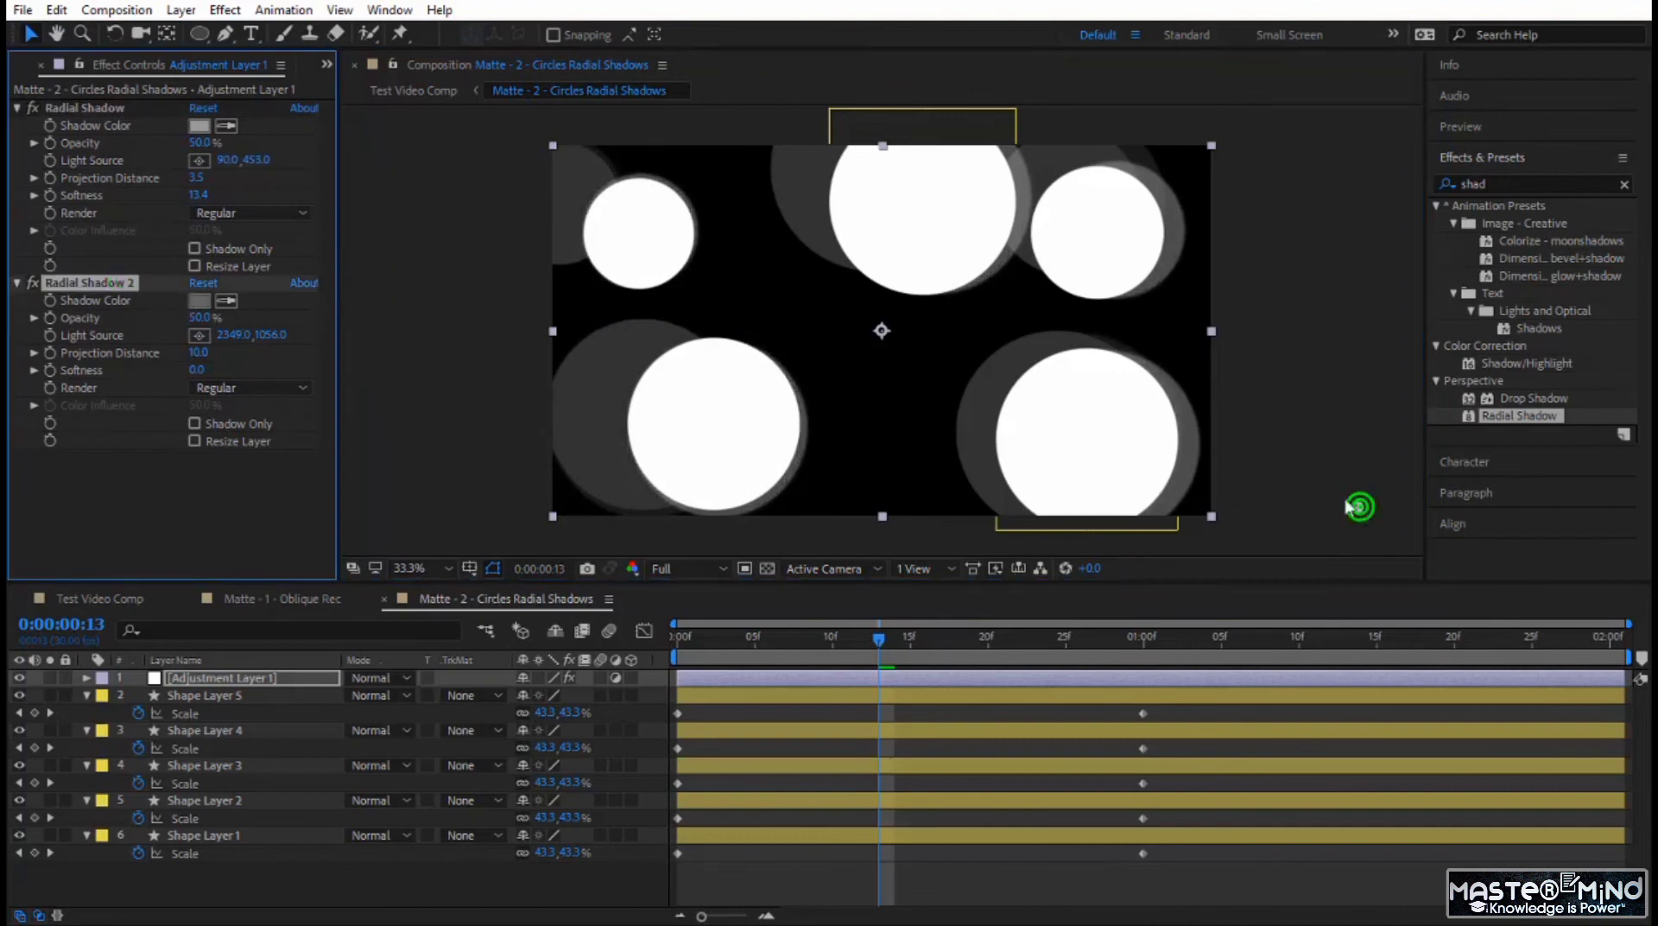
{"action": "left_click_drag", "start_coordinate": [1361, 506], "coordinate": [1329, 251]}
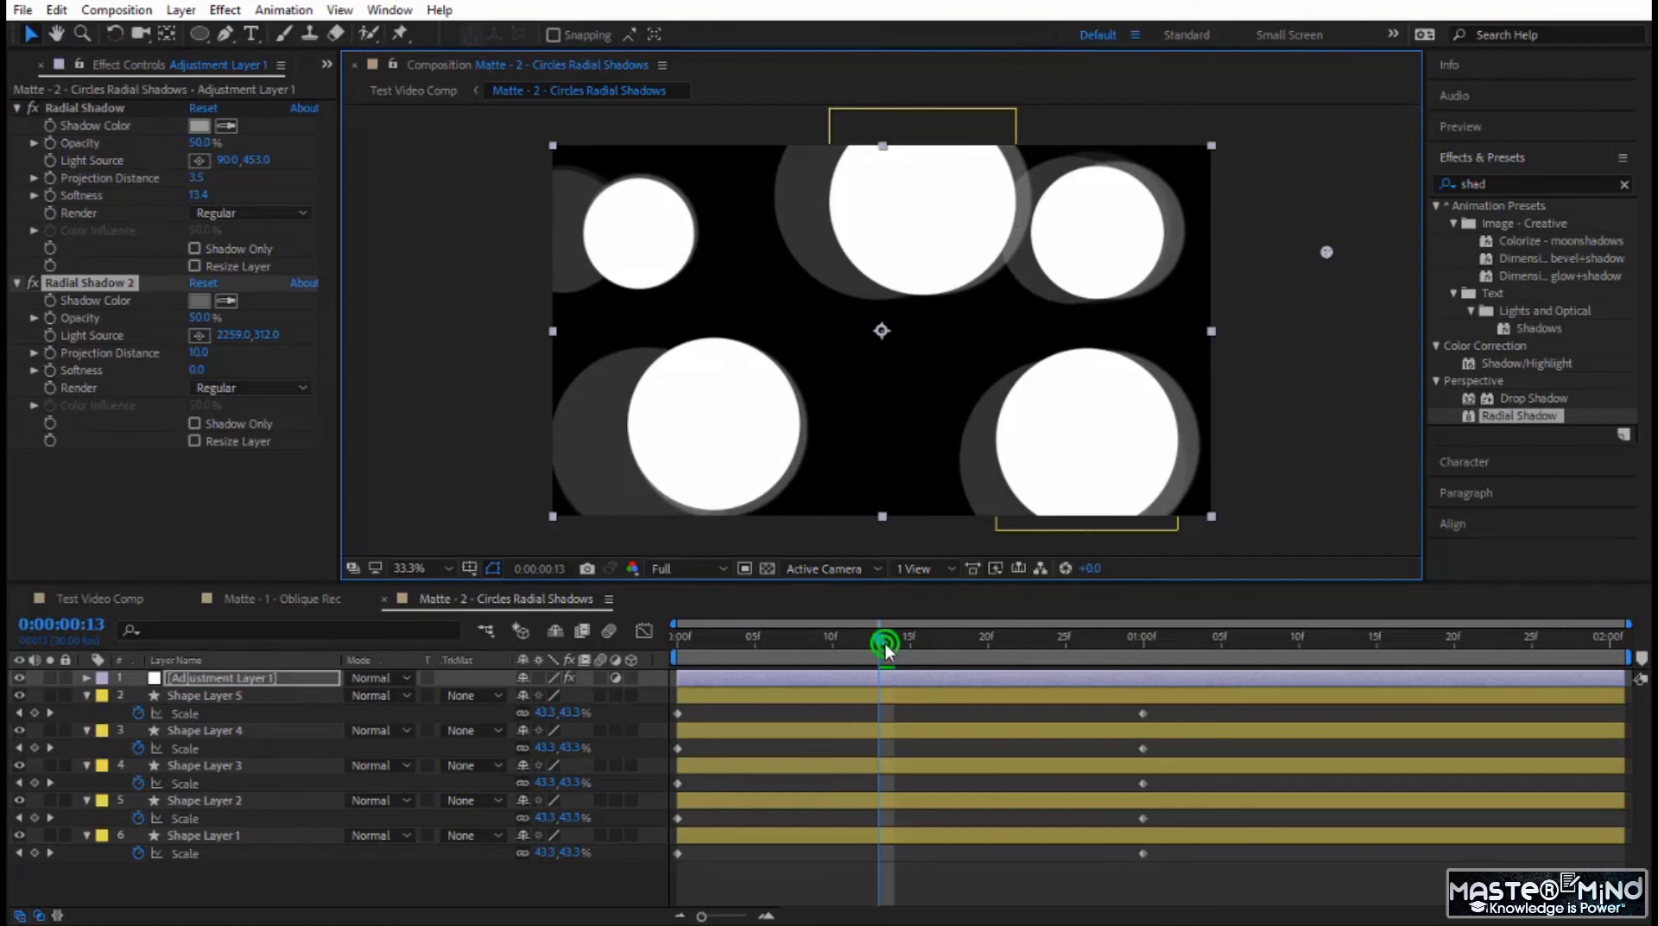
Preview the circles matte from its start and the resulting transition in Test Video Comp from about 0:00:02:26.
{"action": "left_click_drag", "start_coordinate": [884, 644], "coordinate": [699, 667]}
{"action": "key", "text": "space"}
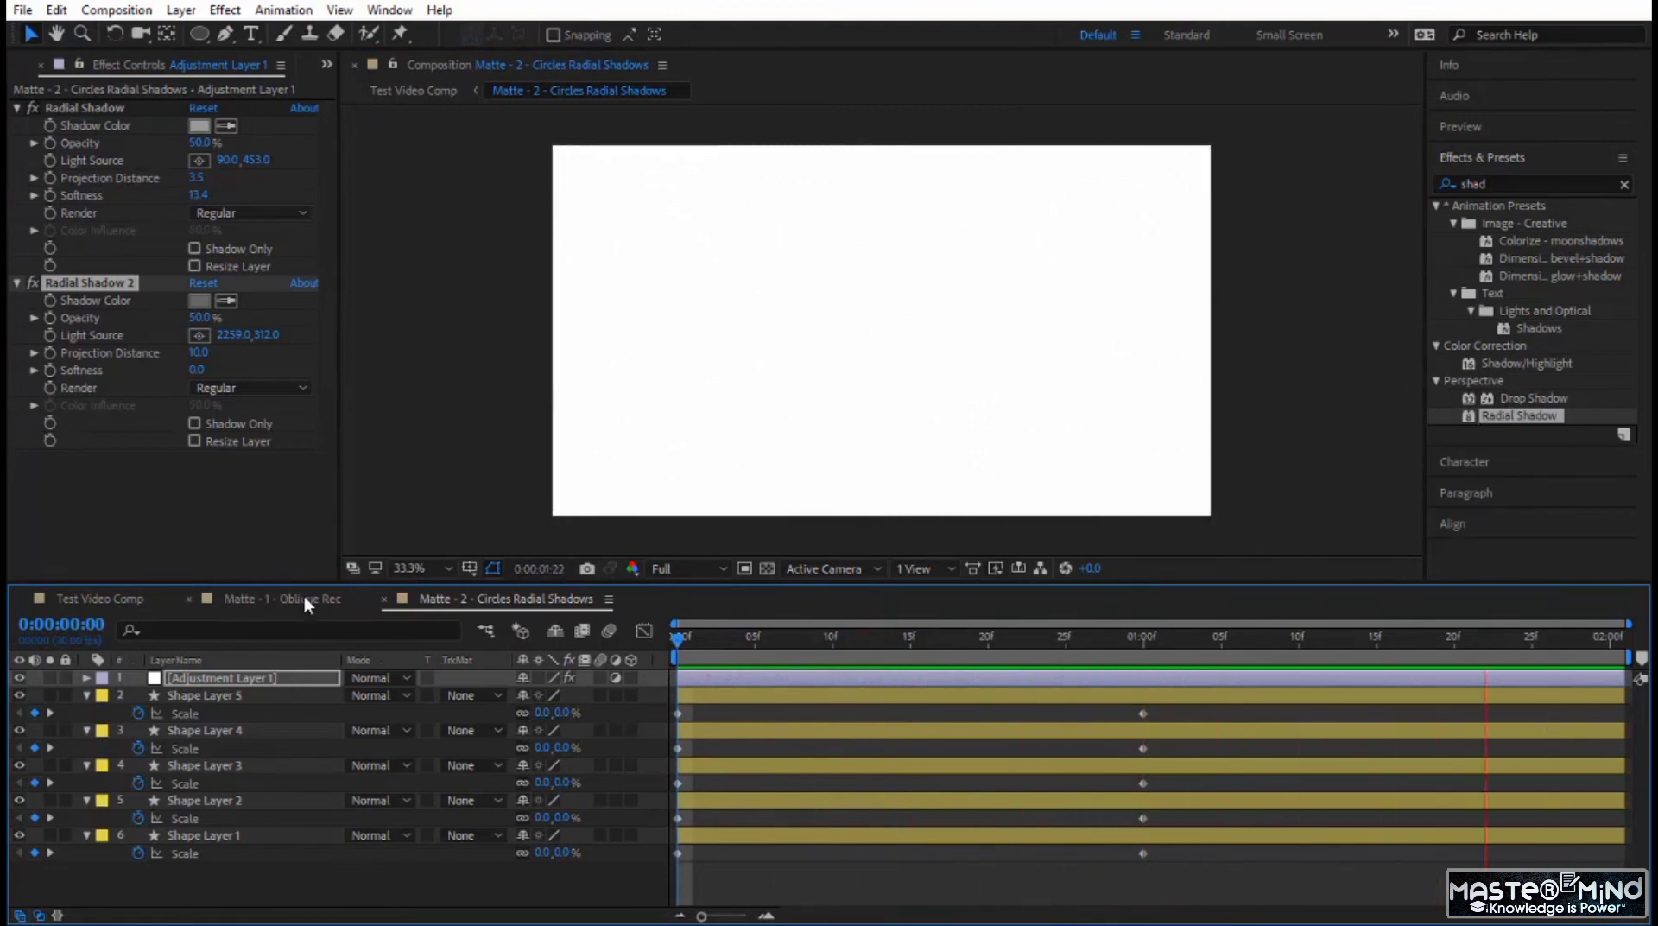
{"action": "left_click", "coordinate": [95, 599]}
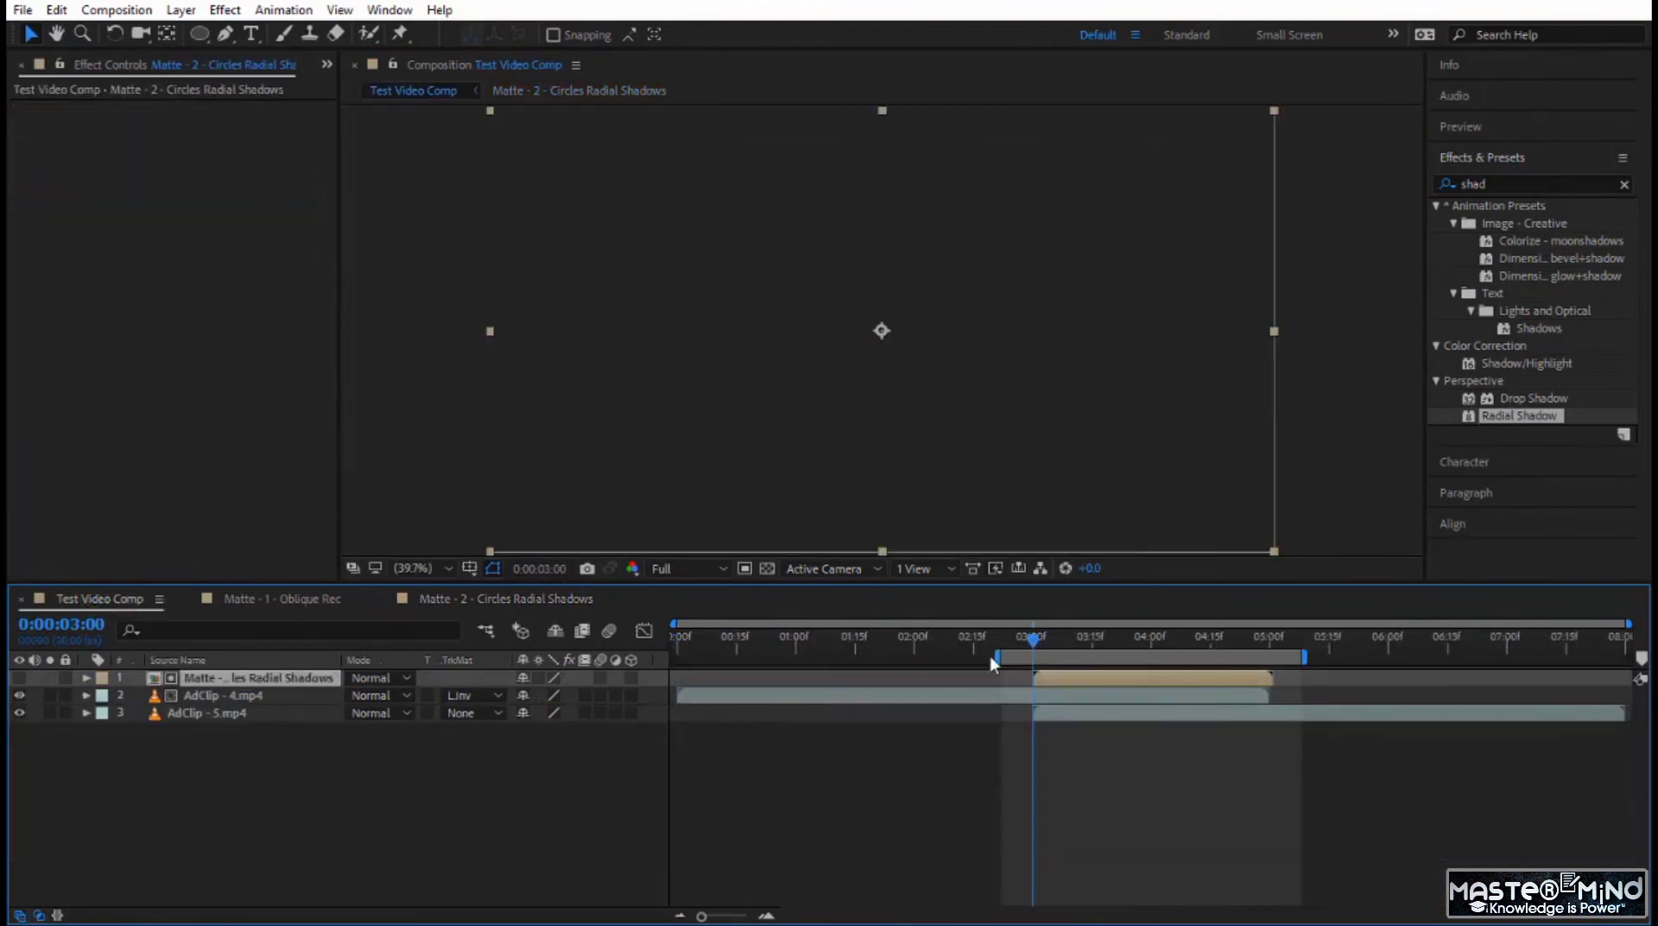
{"action": "left_click", "coordinate": [1022, 646]}
{"action": "left_click_drag", "start_coordinate": [1022, 646], "coordinate": [1018, 639]}
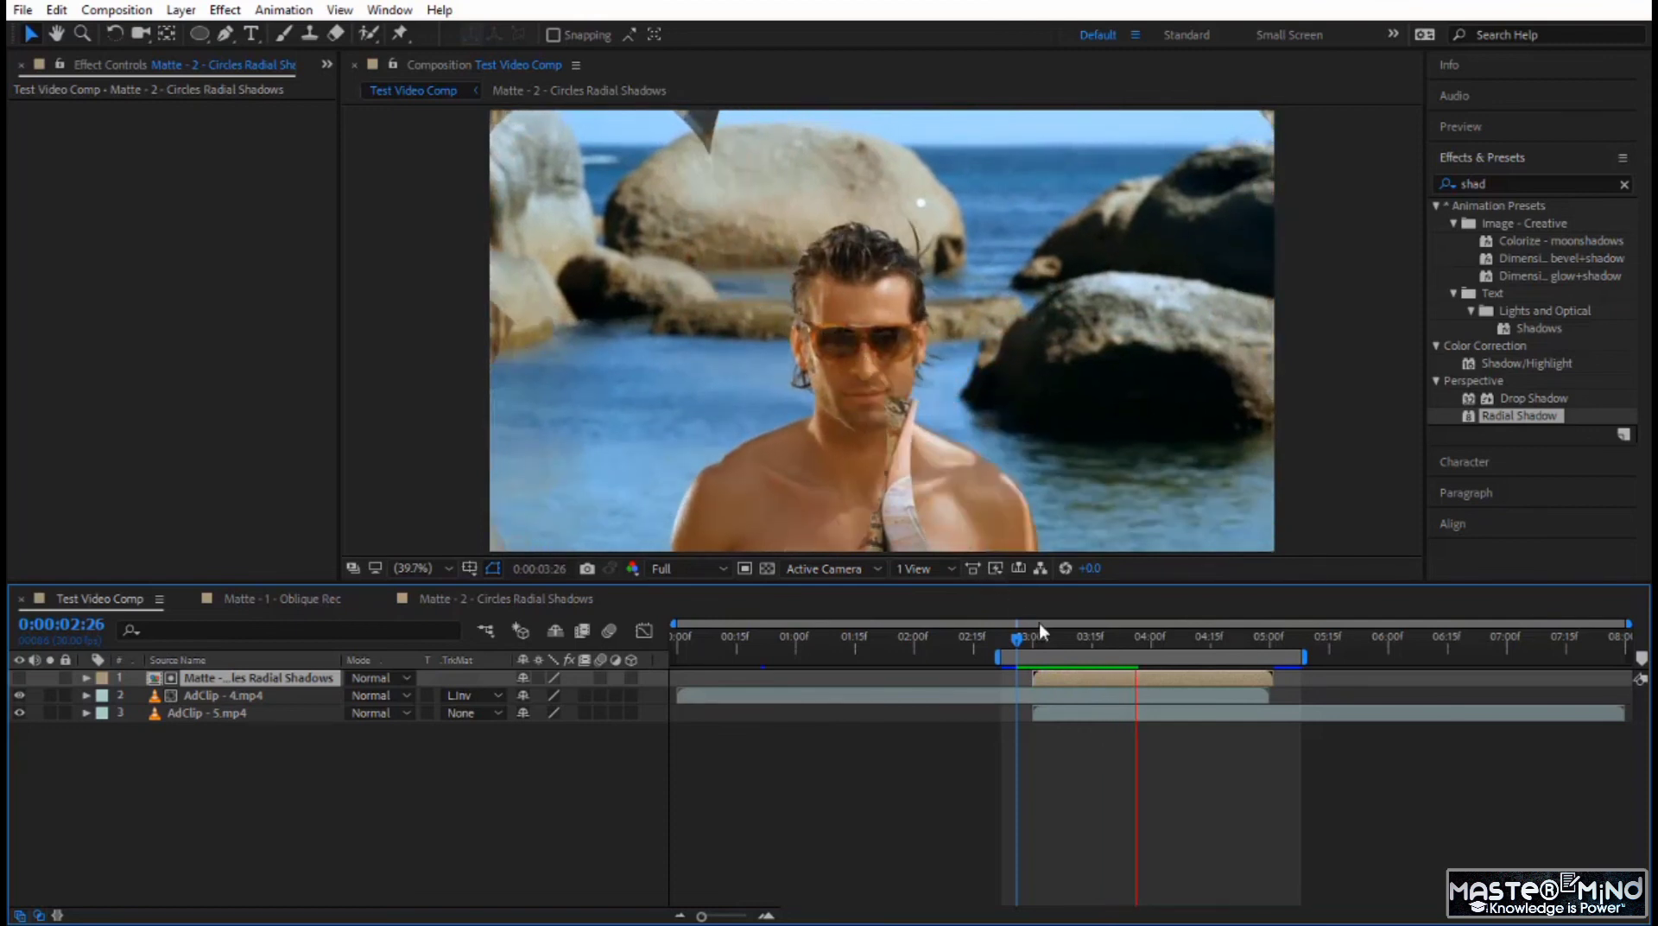
{"action": "left_click", "coordinate": [1018, 640]}
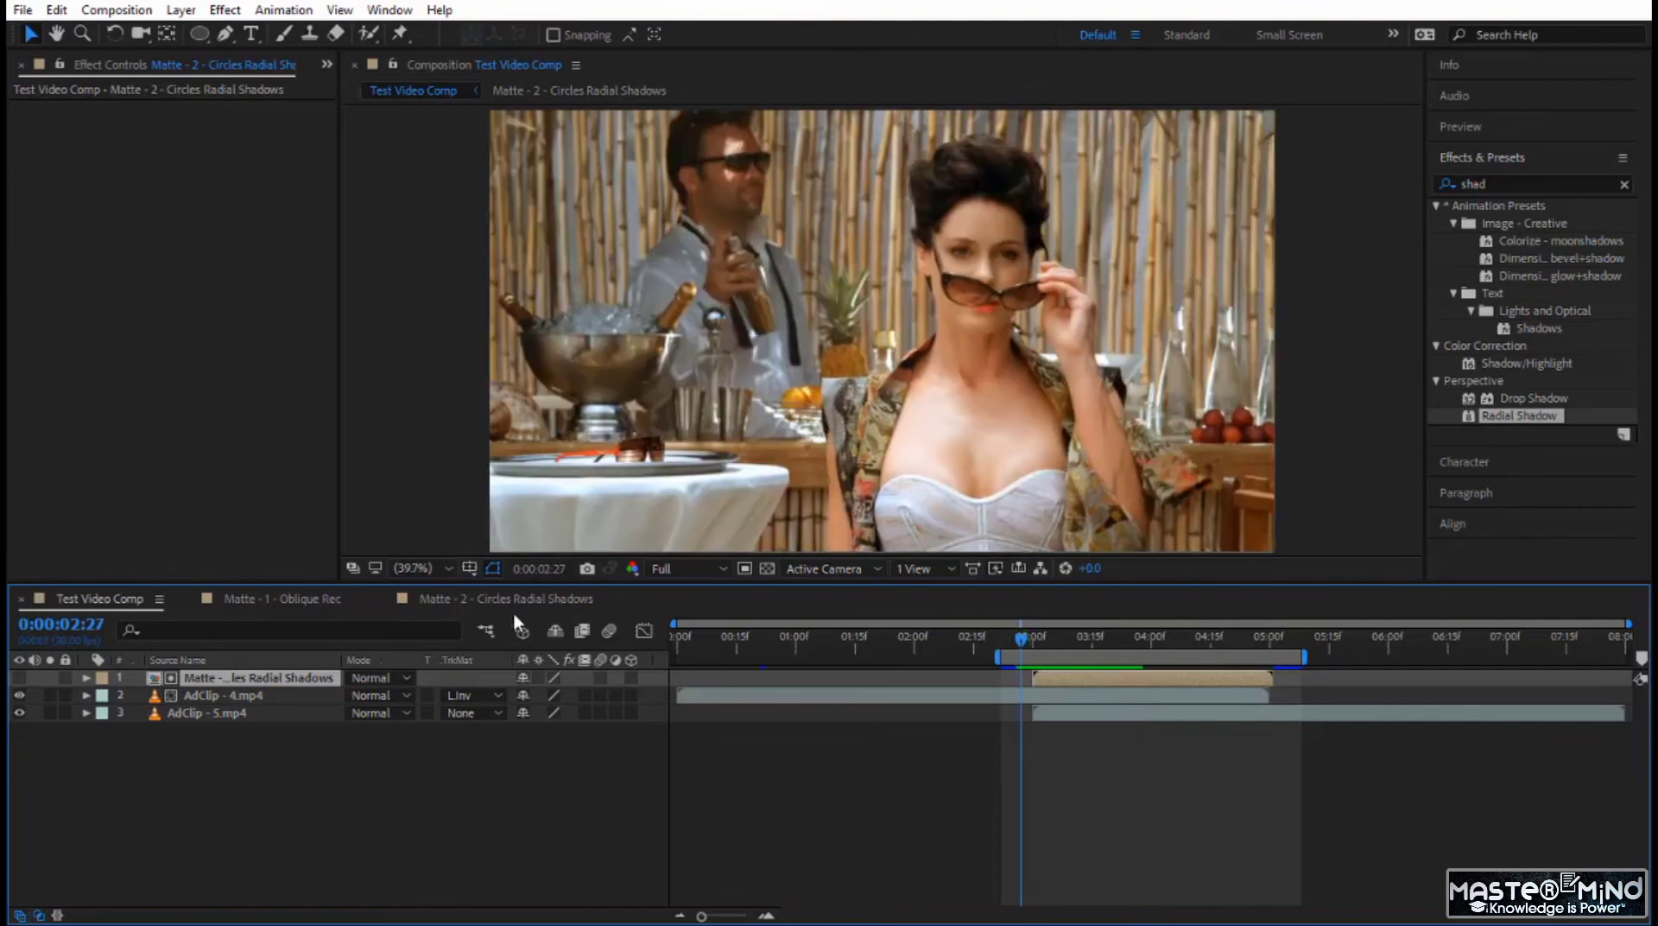
In the Matte - 2 composition at 0:00:00:11, set Radial Shadow 2's opacity to 100% and the first Radial Shadow's to 72%, checking Test Video Comp.
{"action": "left_click", "coordinate": [515, 599]}
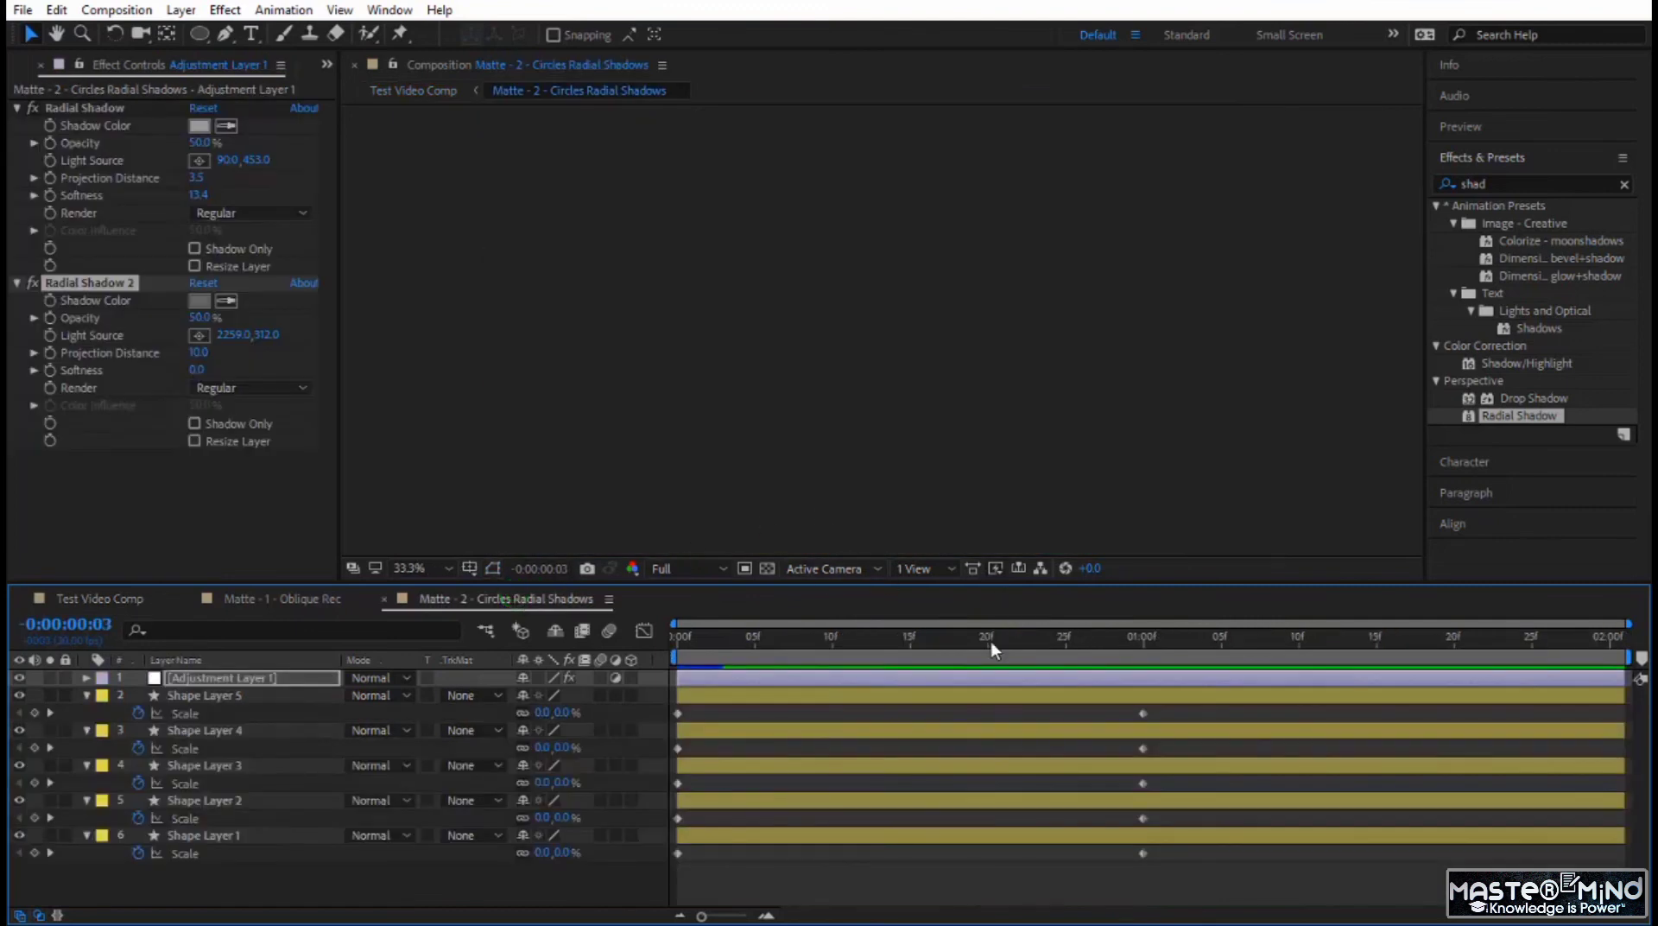
{"action": "left_click_drag", "start_coordinate": [992, 641], "coordinate": [849, 646]}
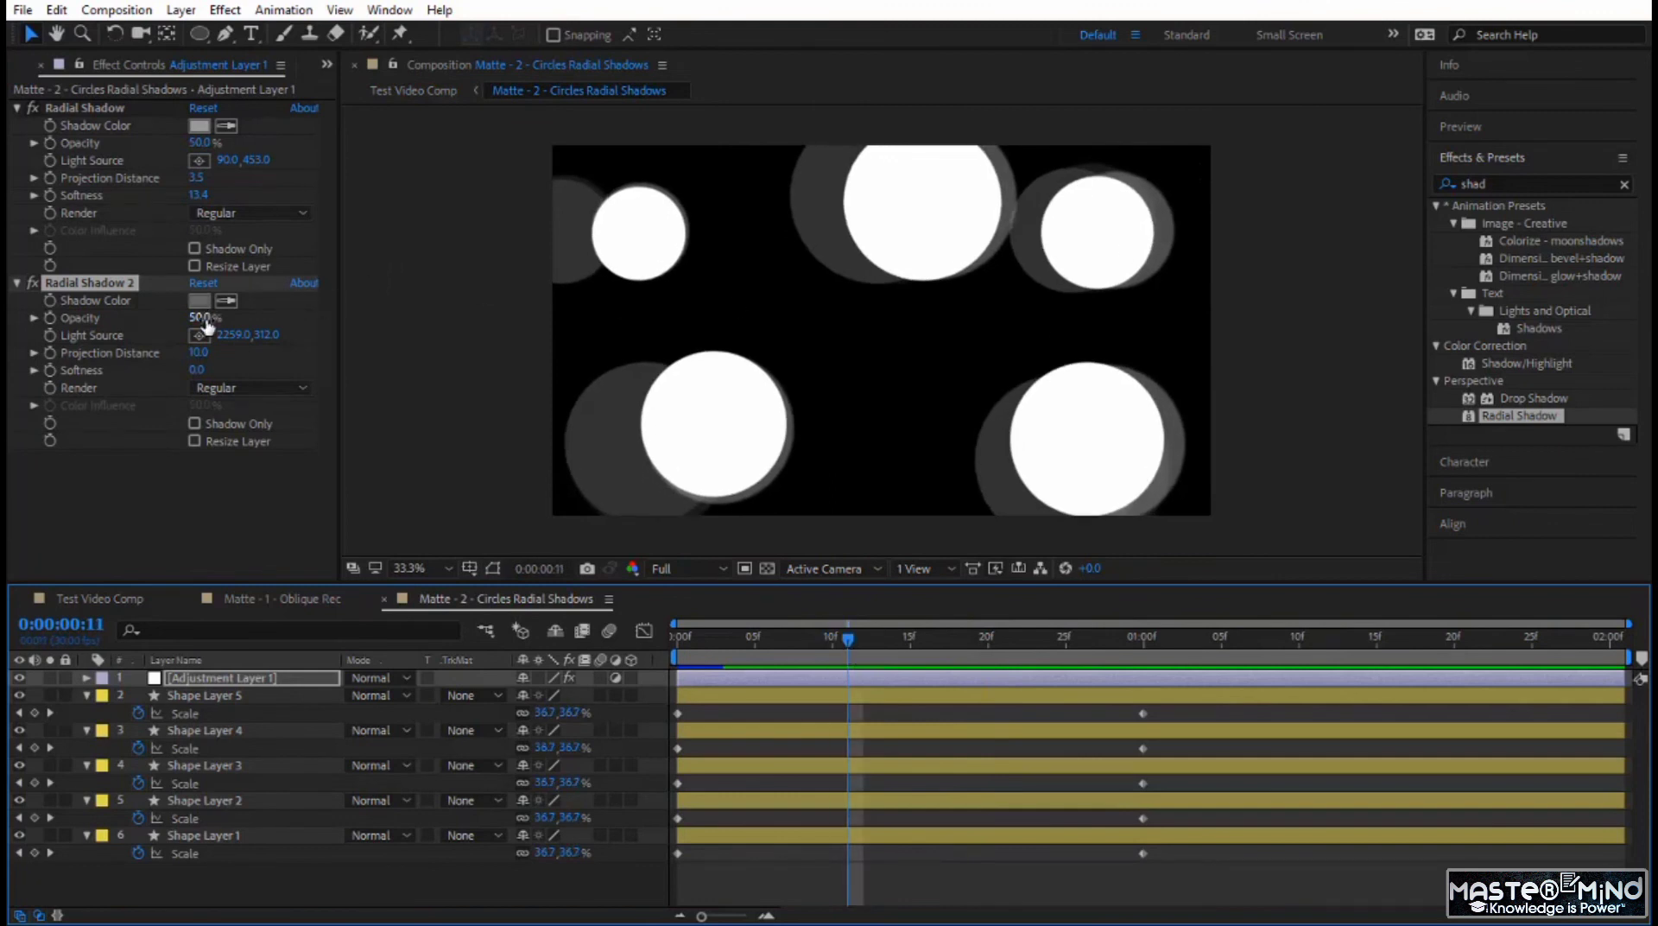
{"action": "left_click_drag", "start_coordinate": [205, 318], "coordinate": [290, 335]}
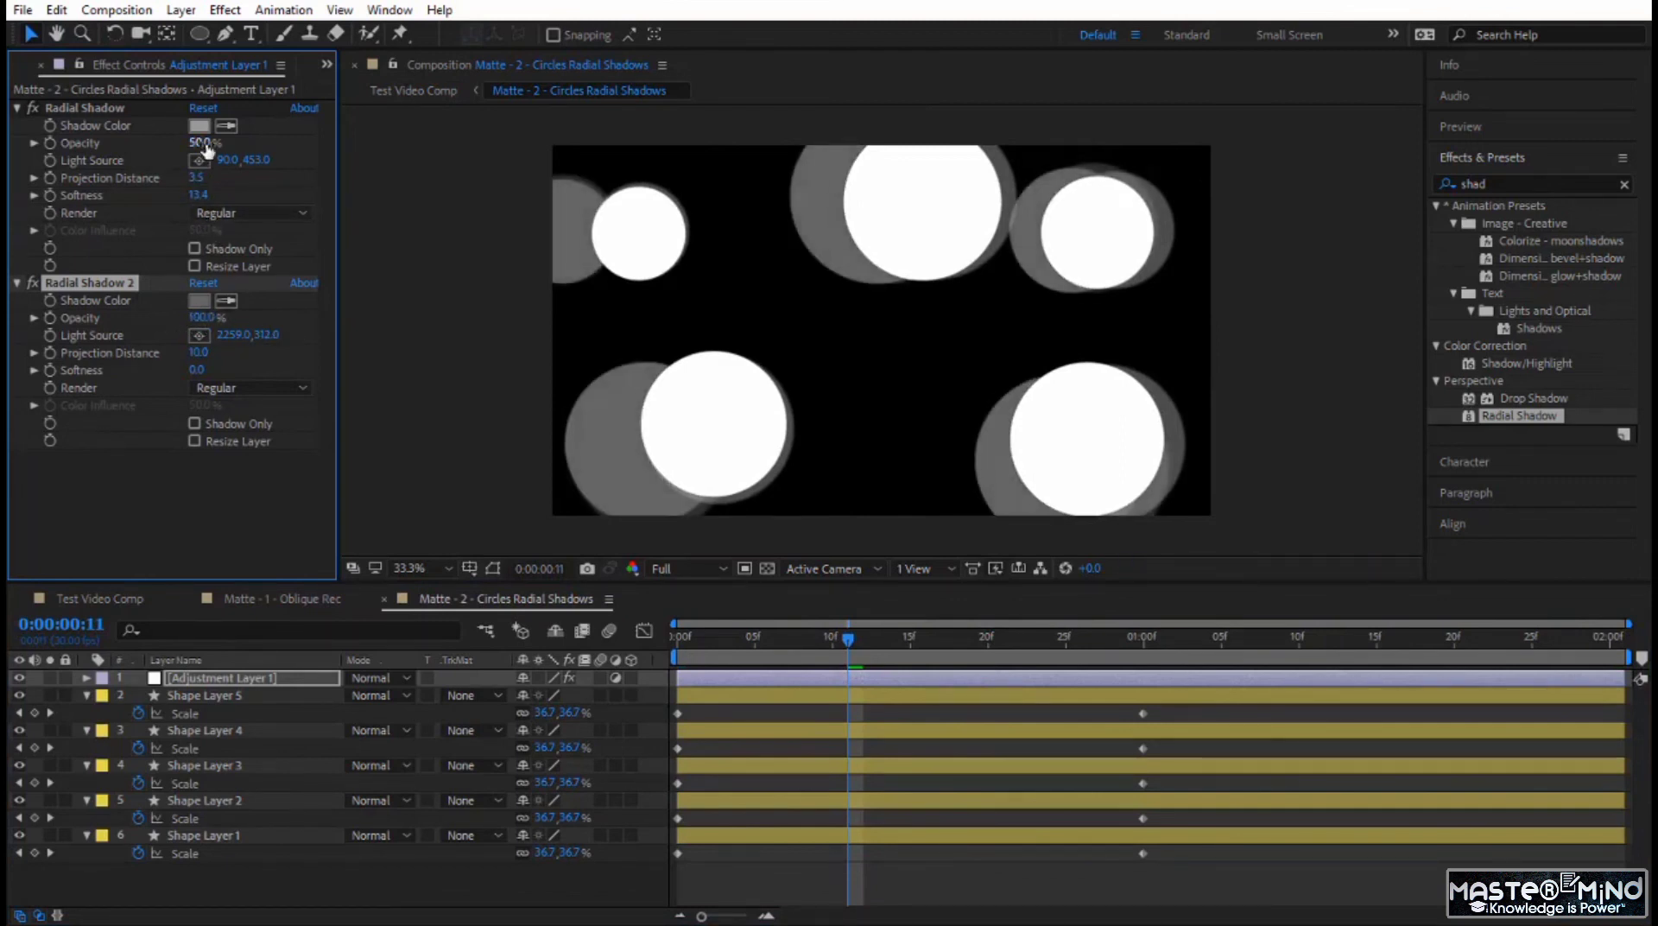
{"action": "left_click_drag", "start_coordinate": [207, 148], "coordinate": [223, 144]}
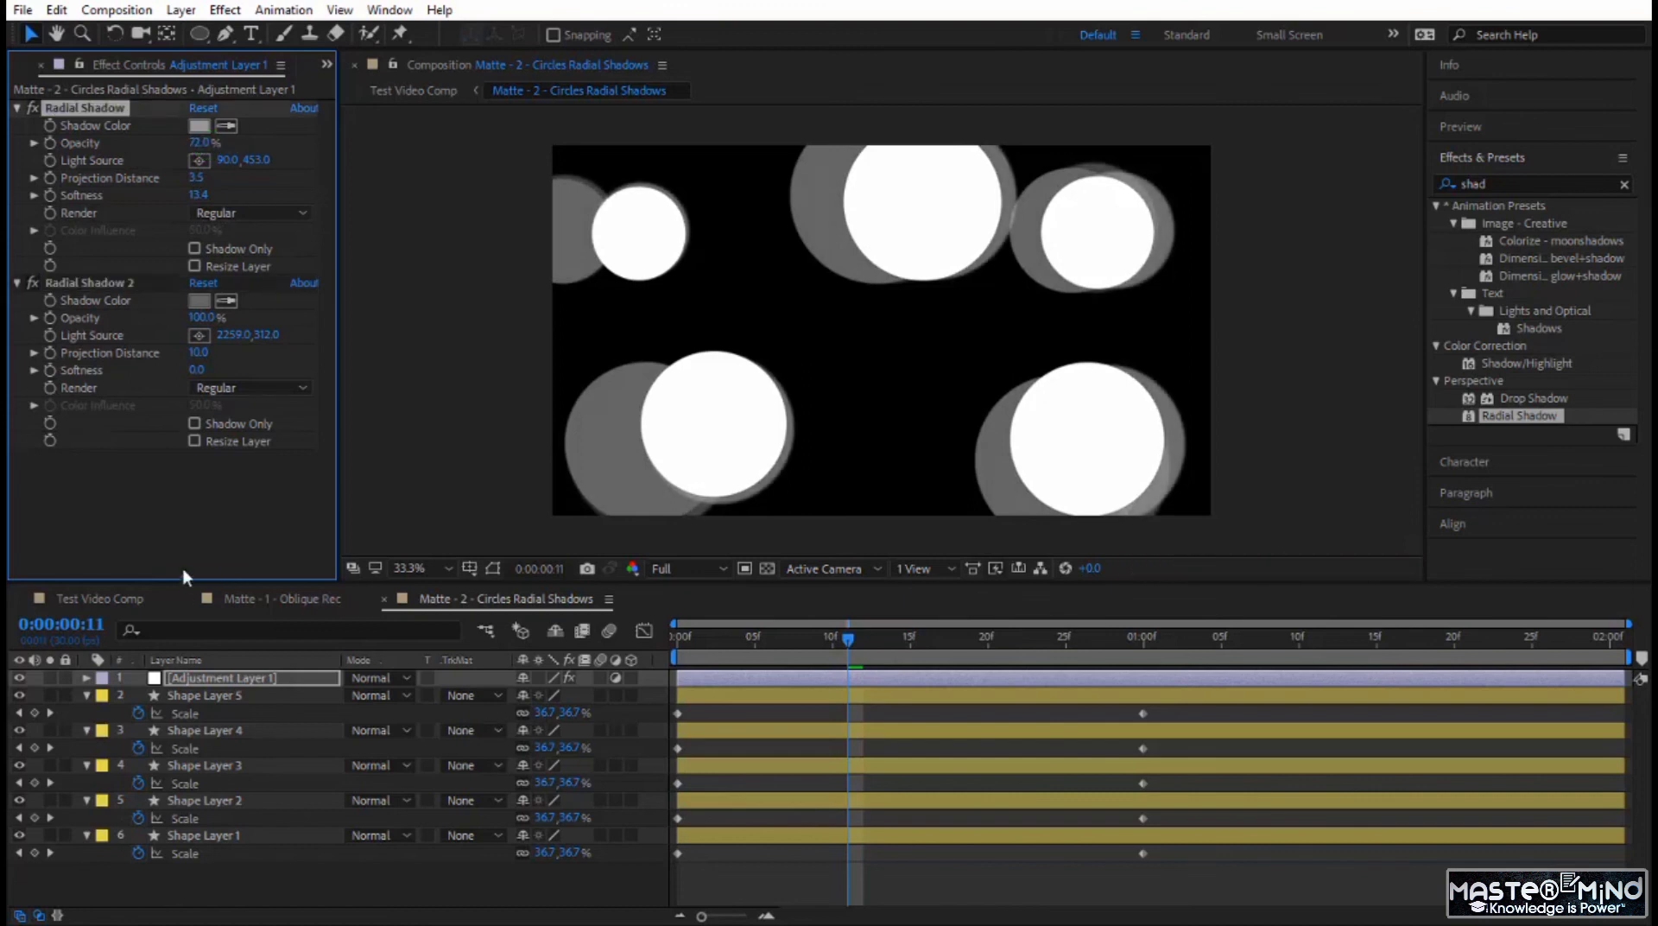
{"action": "left_click", "coordinate": [122, 596]}
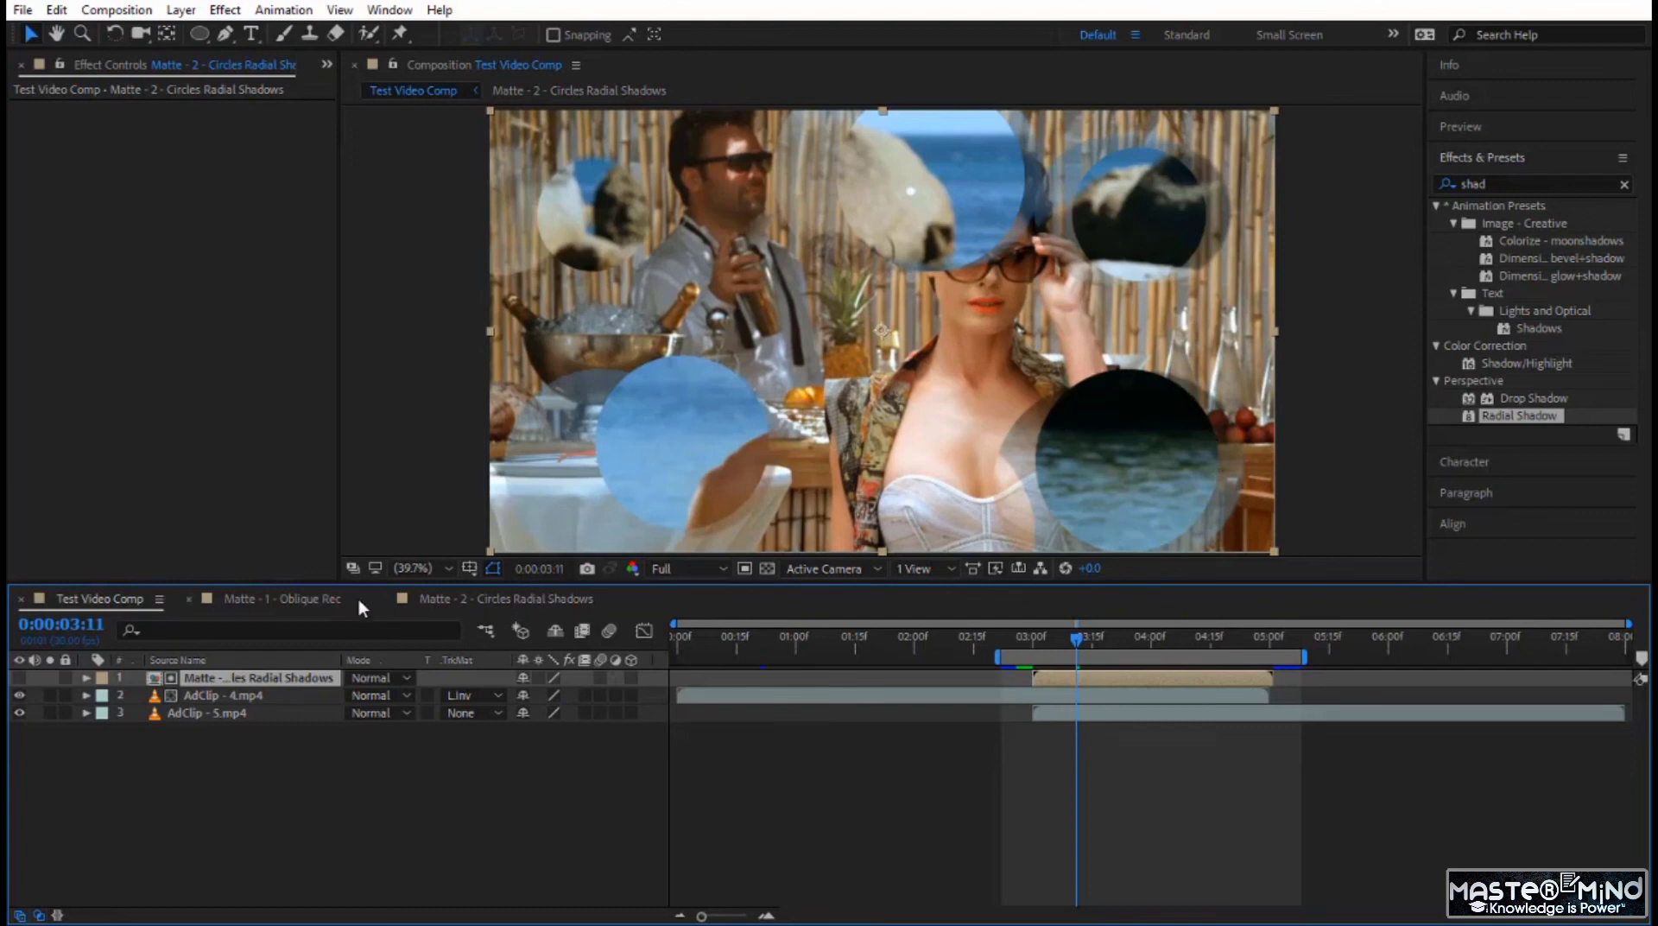
Apply CC Vector Blur from Blur & Sharpen to the Matte - 2 adjustment layer and set its Amount to 114.
{"action": "left_click", "coordinate": [465, 609]}
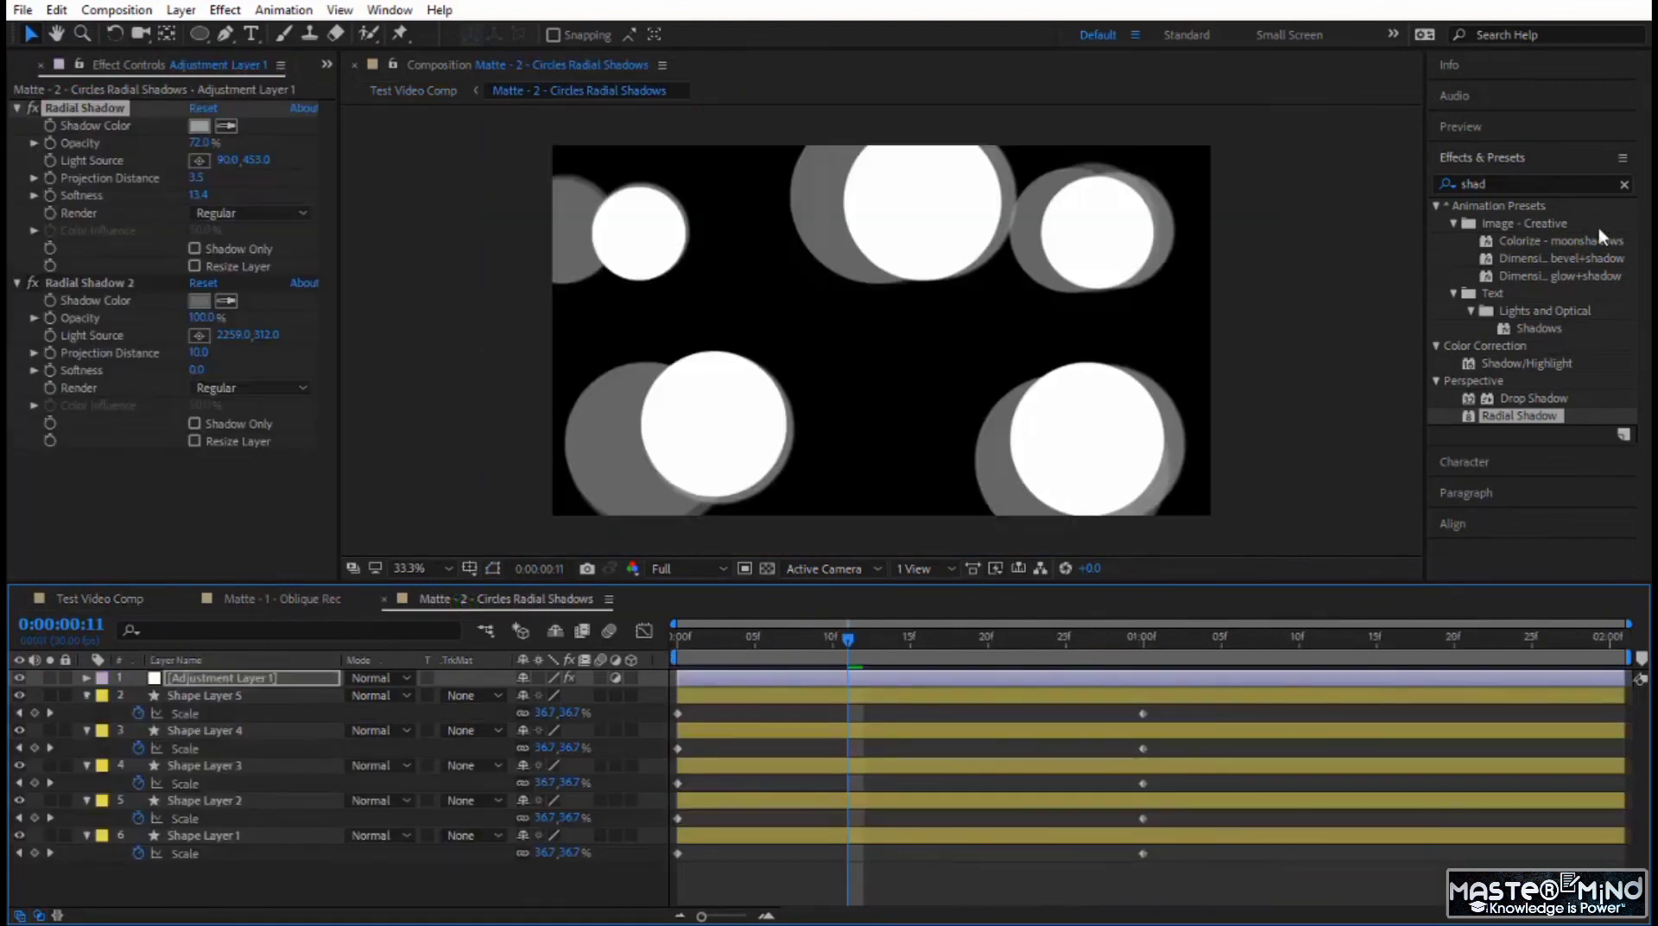
{"action": "left_click", "coordinate": [1624, 184]}
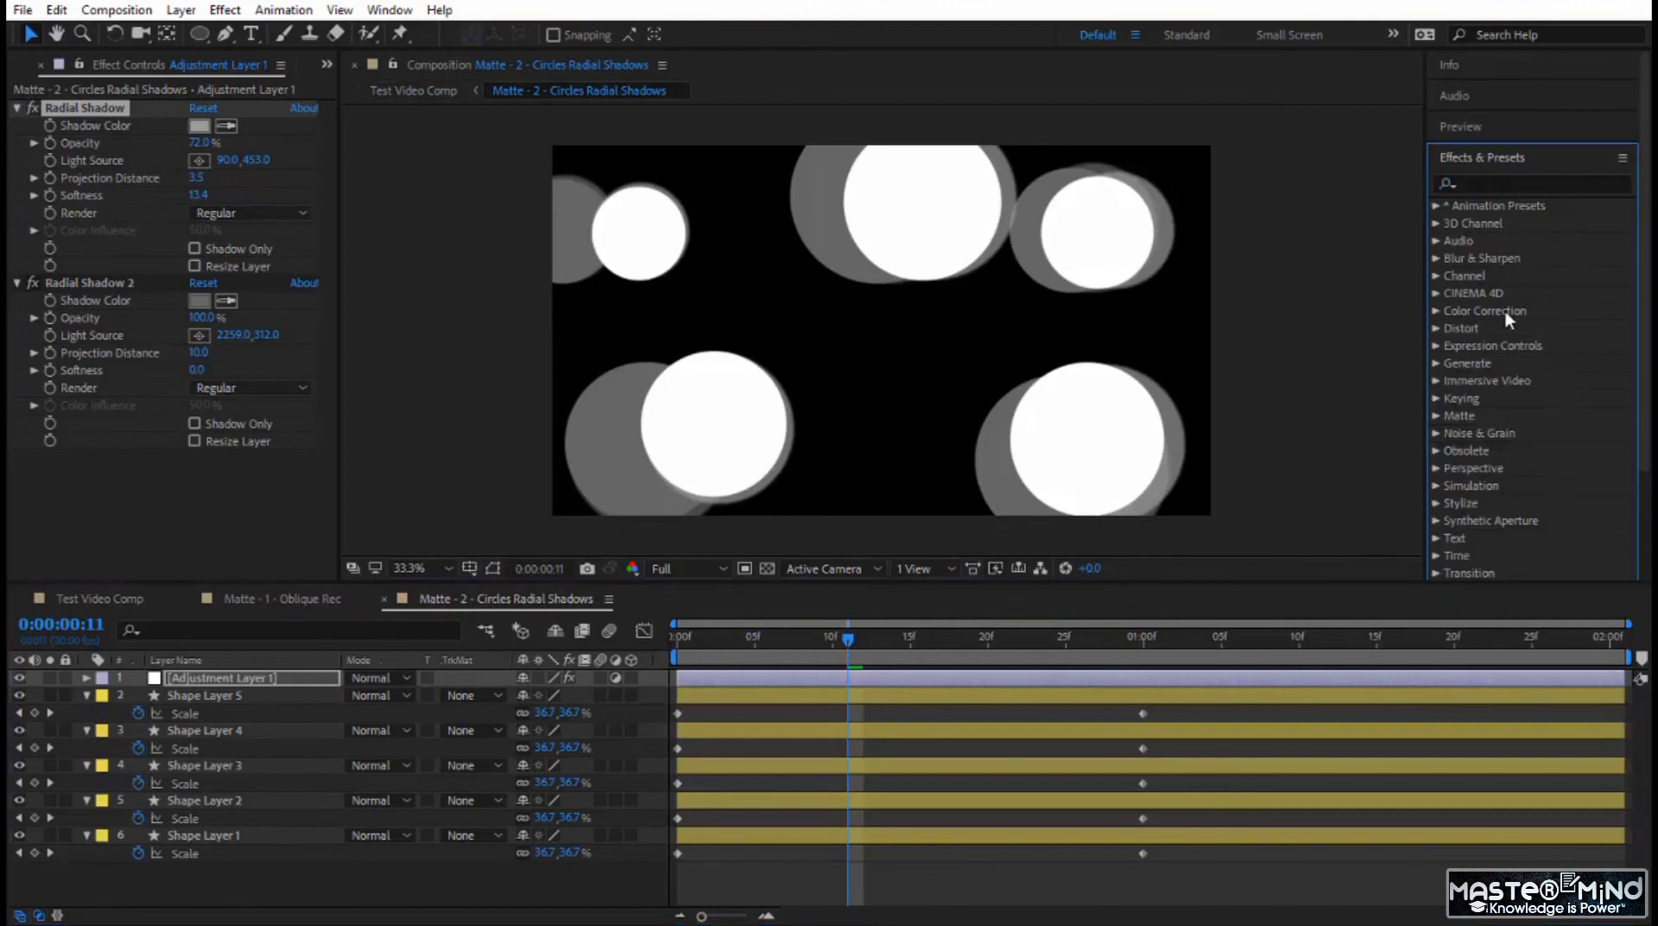
{"action": "left_click", "coordinate": [1437, 257]}
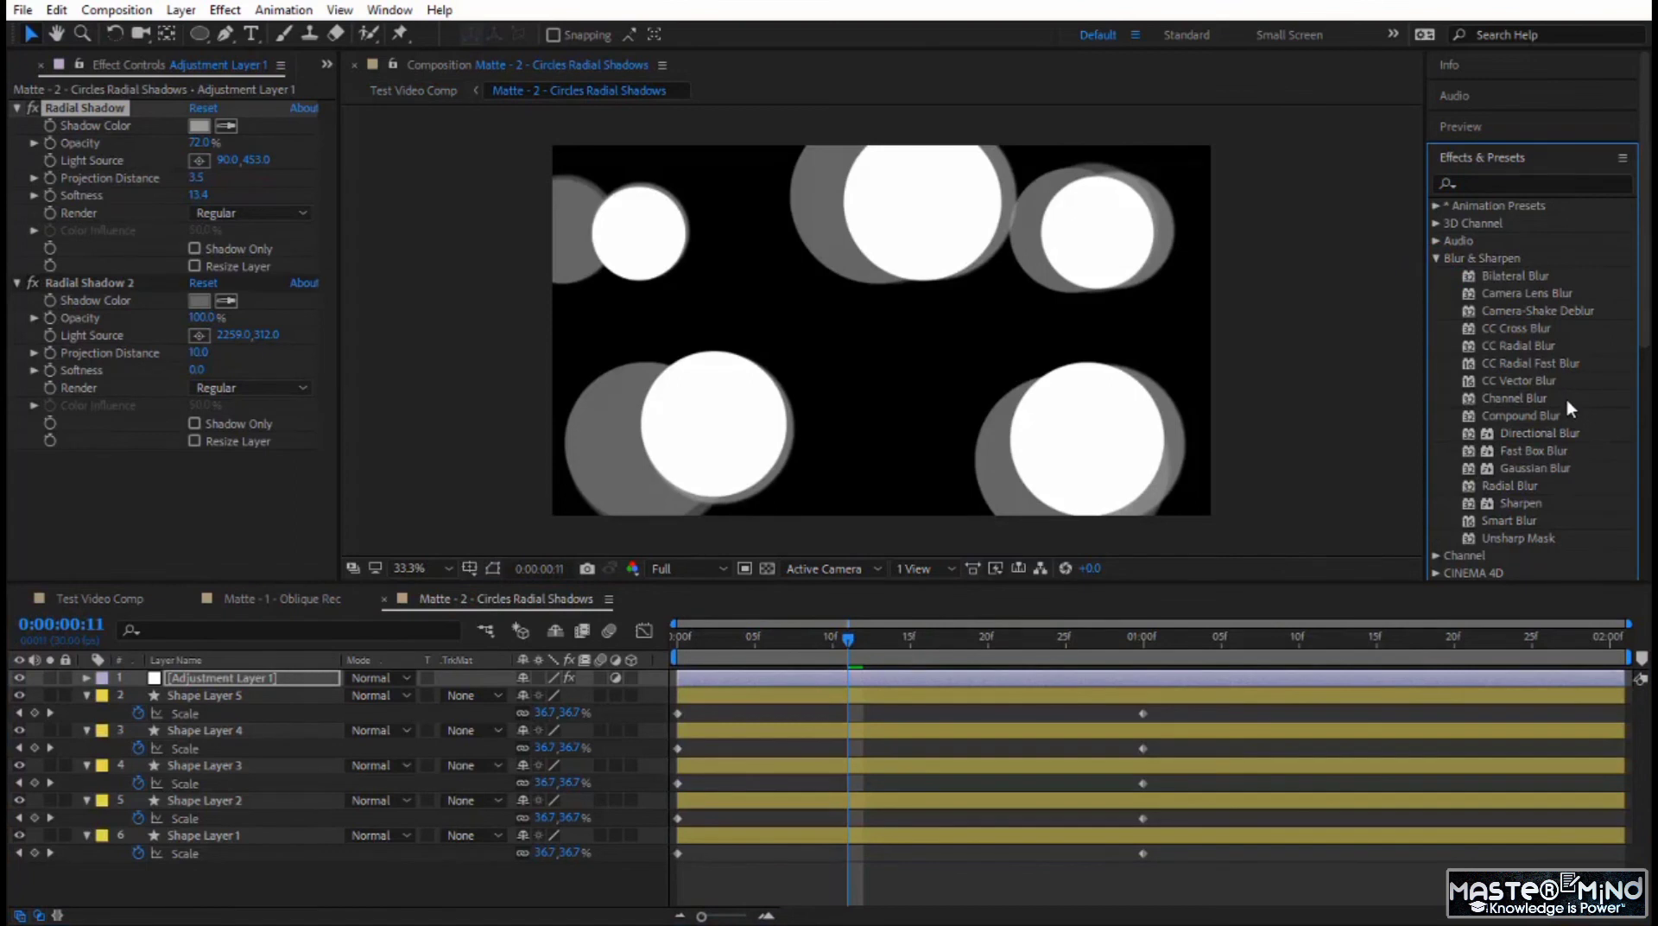
{"action": "left_click_drag", "start_coordinate": [1524, 377], "coordinate": [219, 474]}
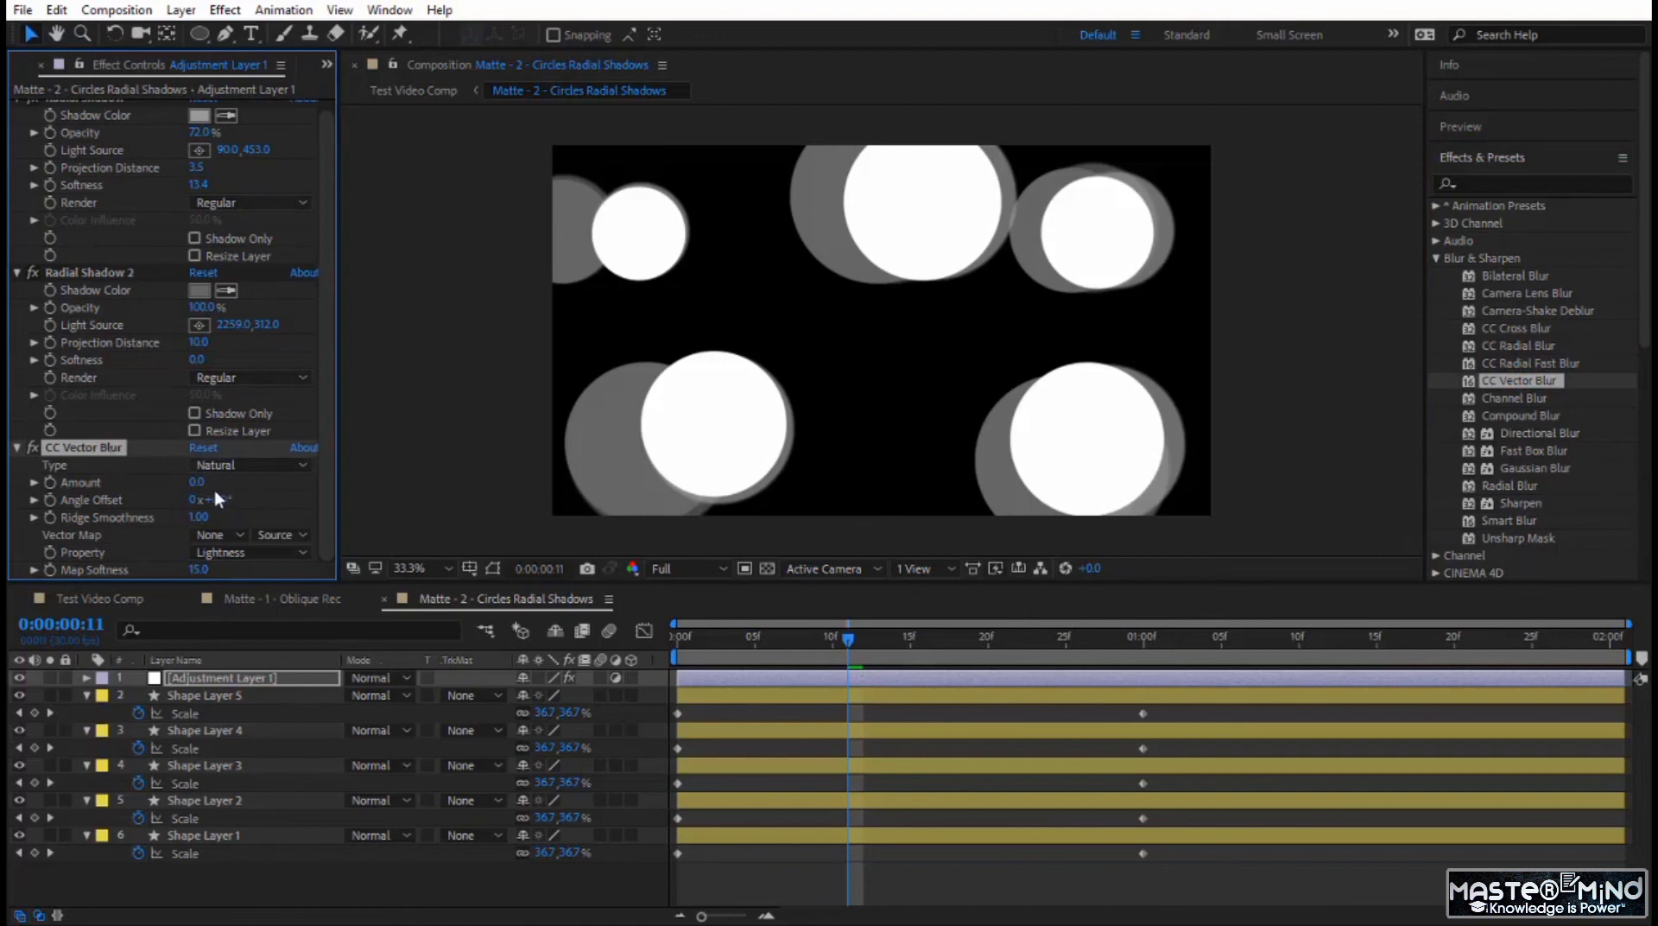
{"action": "left_click_drag", "start_coordinate": [198, 482], "coordinate": [255, 486]}
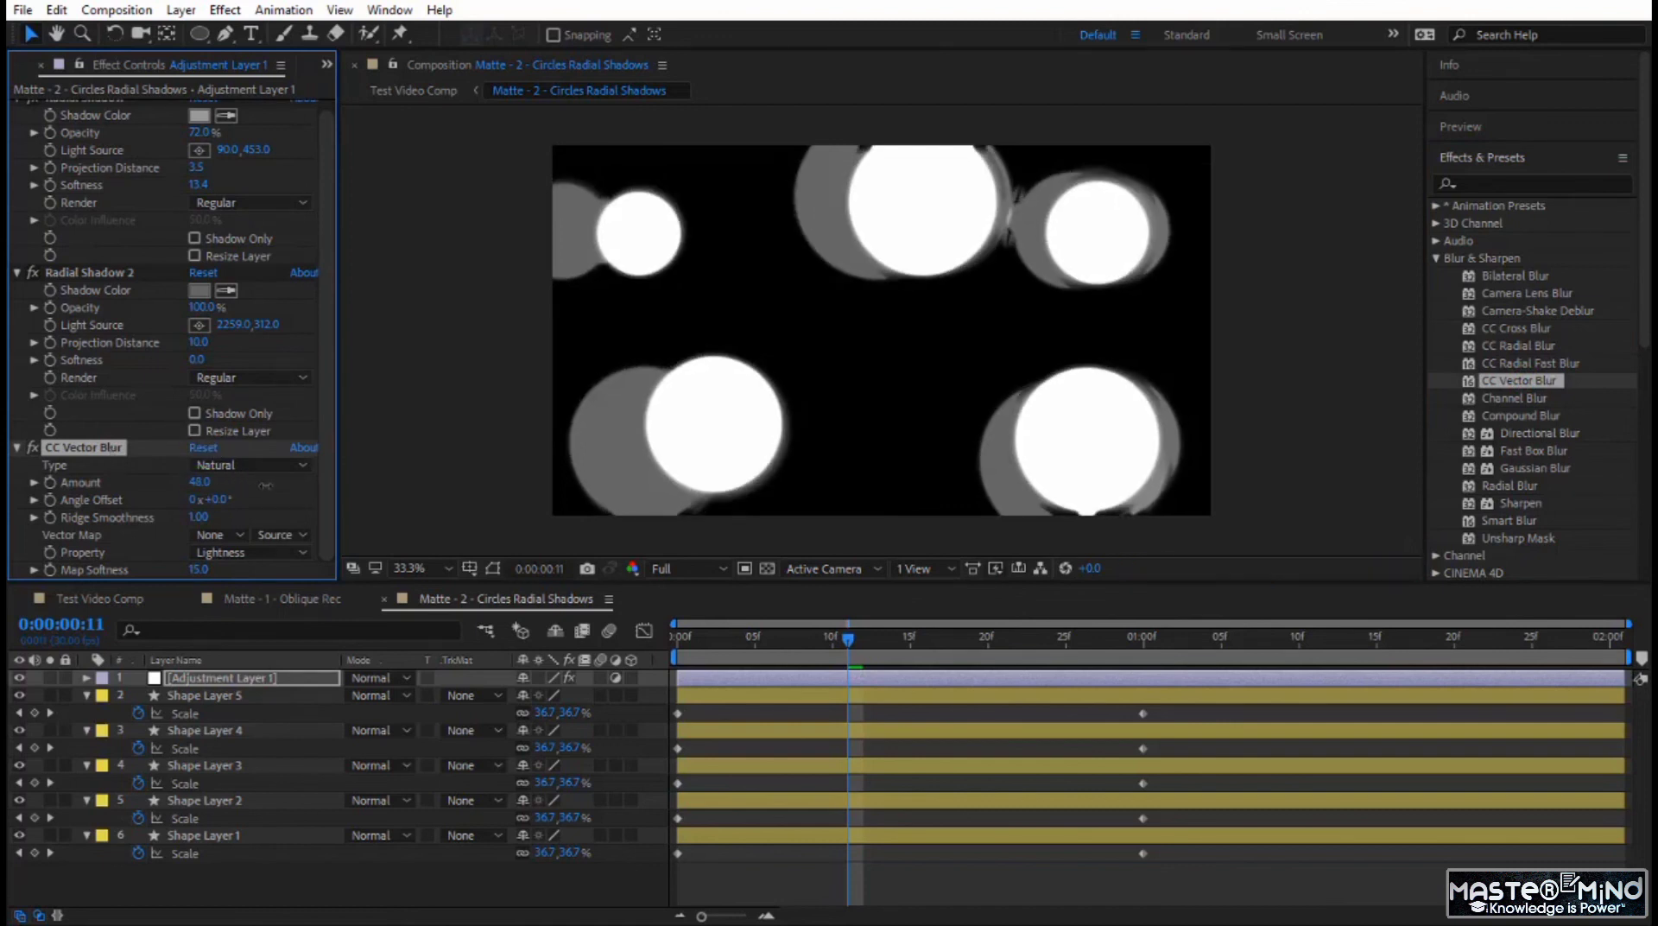
{"action": "left_click_drag", "start_coordinate": [265, 485], "coordinate": [328, 486]}
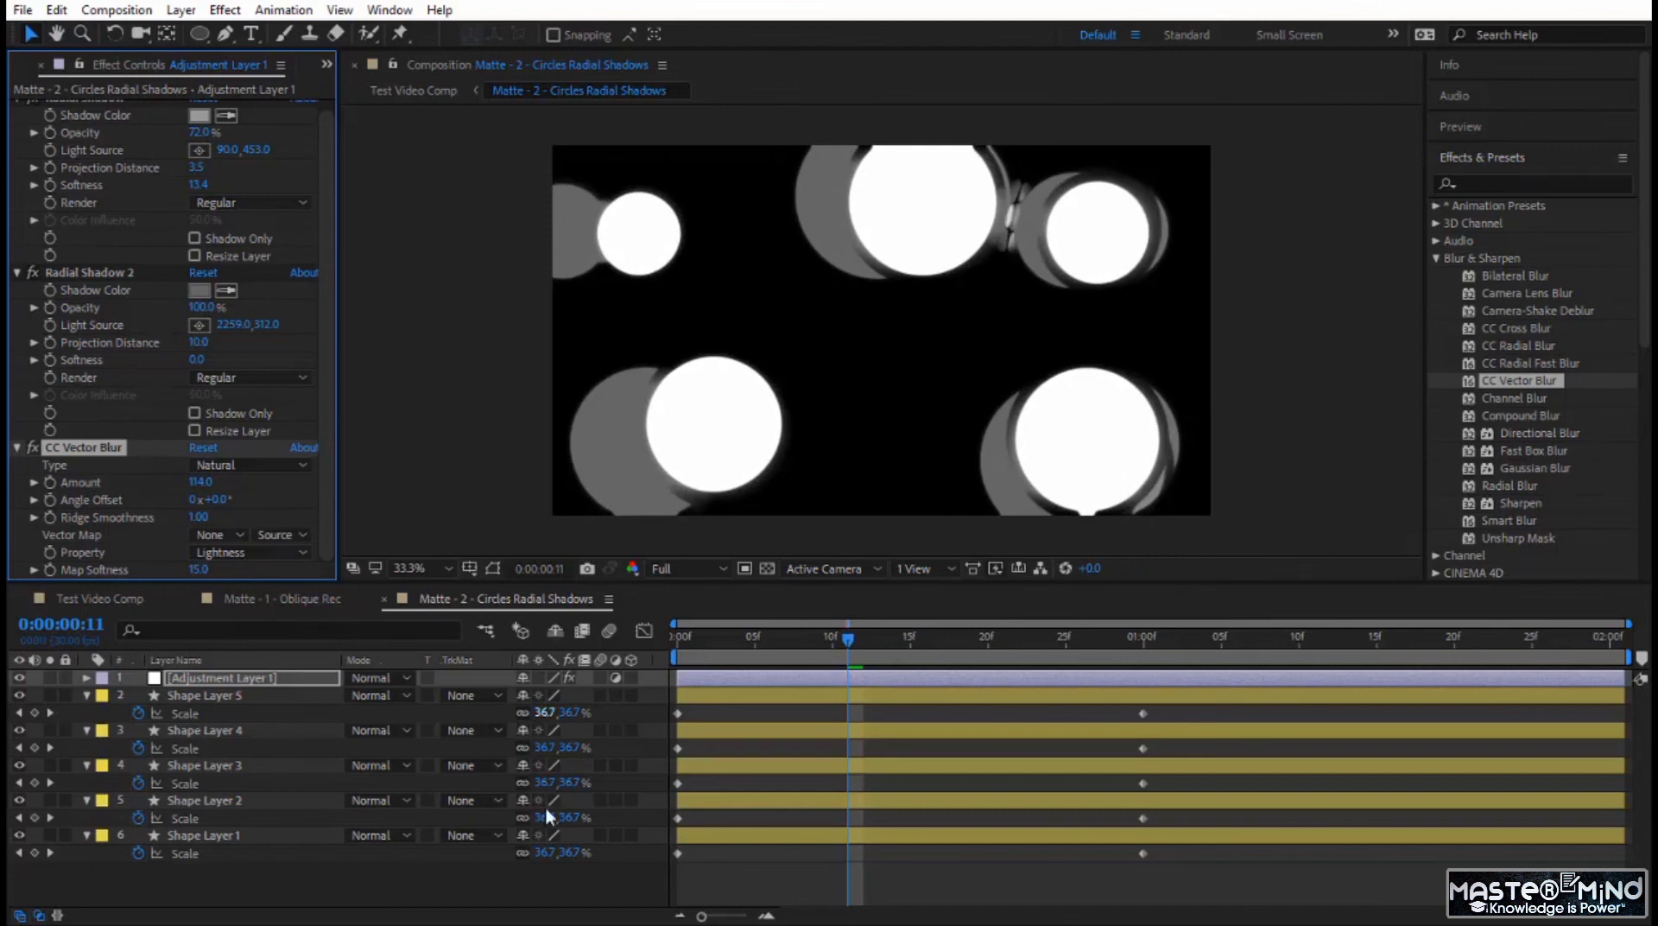
Preview the blurred circles matte and play the transition in Test Video Comp from about 0:00:02:25.
{"action": "left_click_drag", "start_coordinate": [849, 640], "coordinate": [878, 696]}
{"action": "key", "text": "space"}
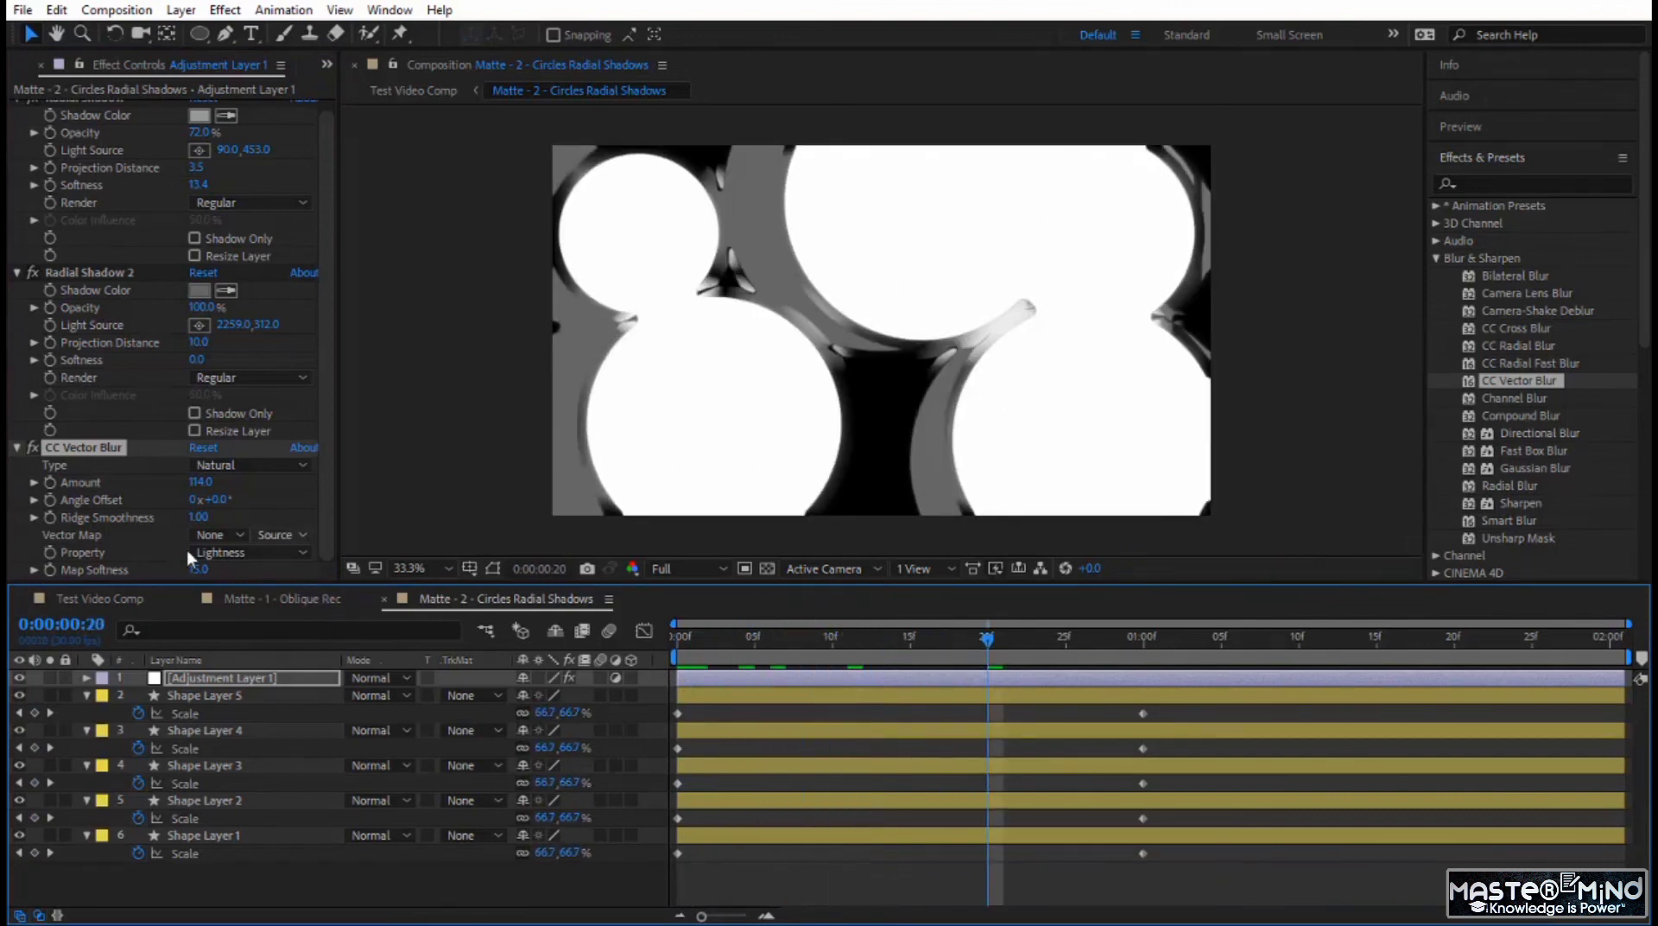
{"action": "left_click", "coordinate": [95, 599]}
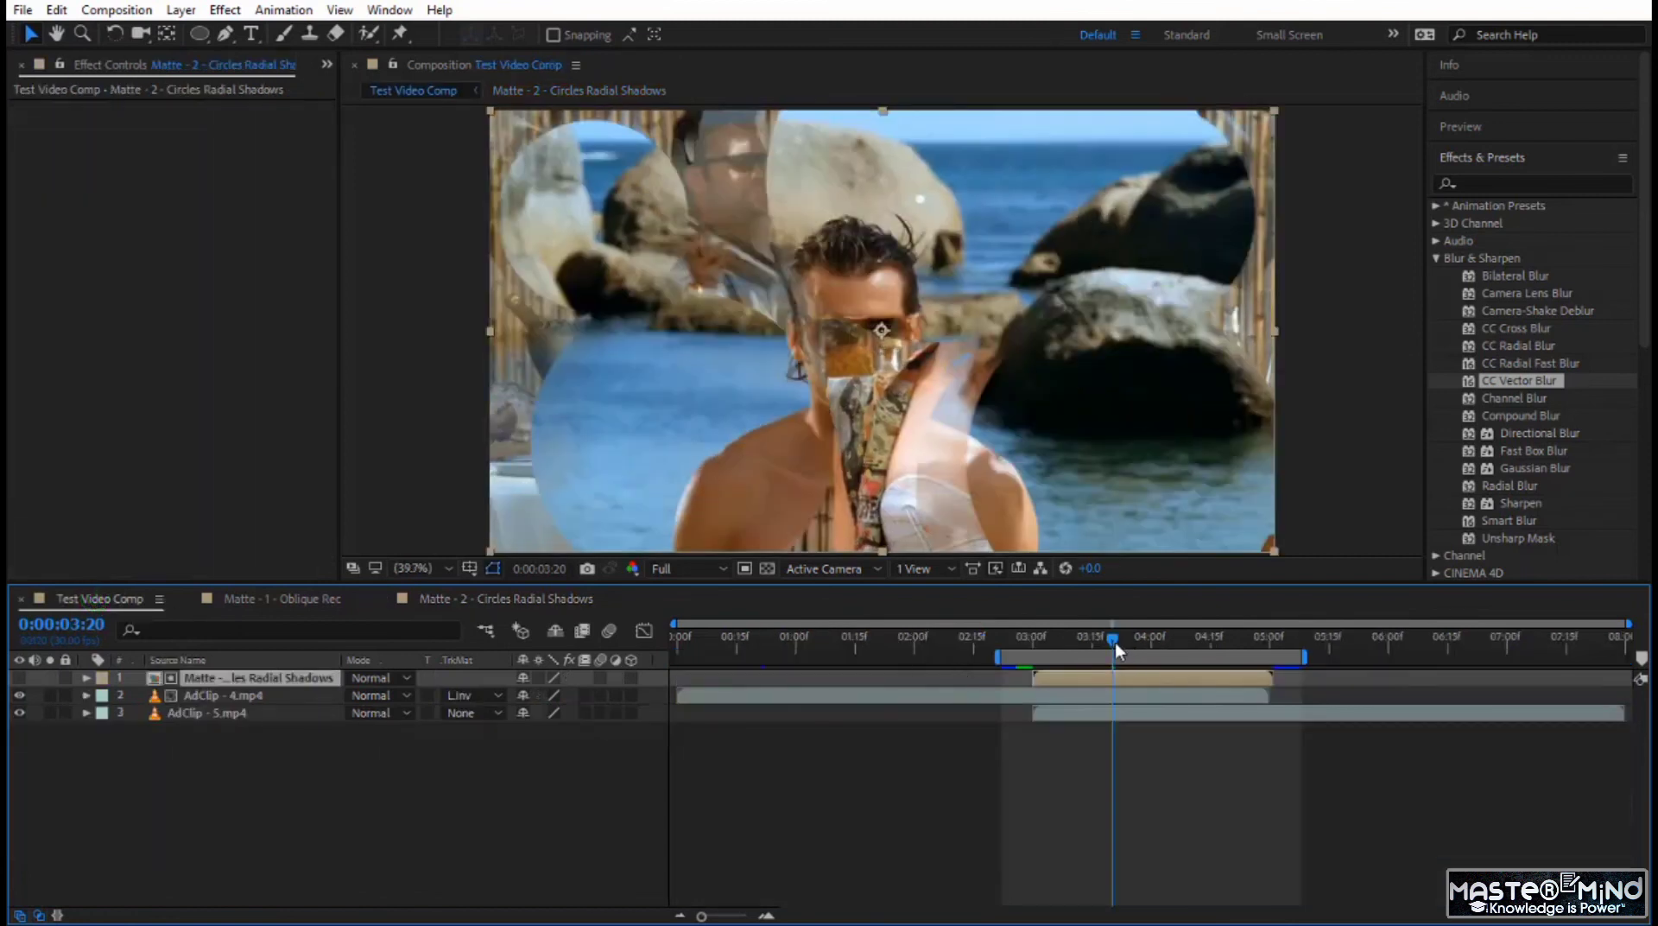
{"action": "left_click_drag", "start_coordinate": [1116, 647], "coordinate": [1018, 641]}
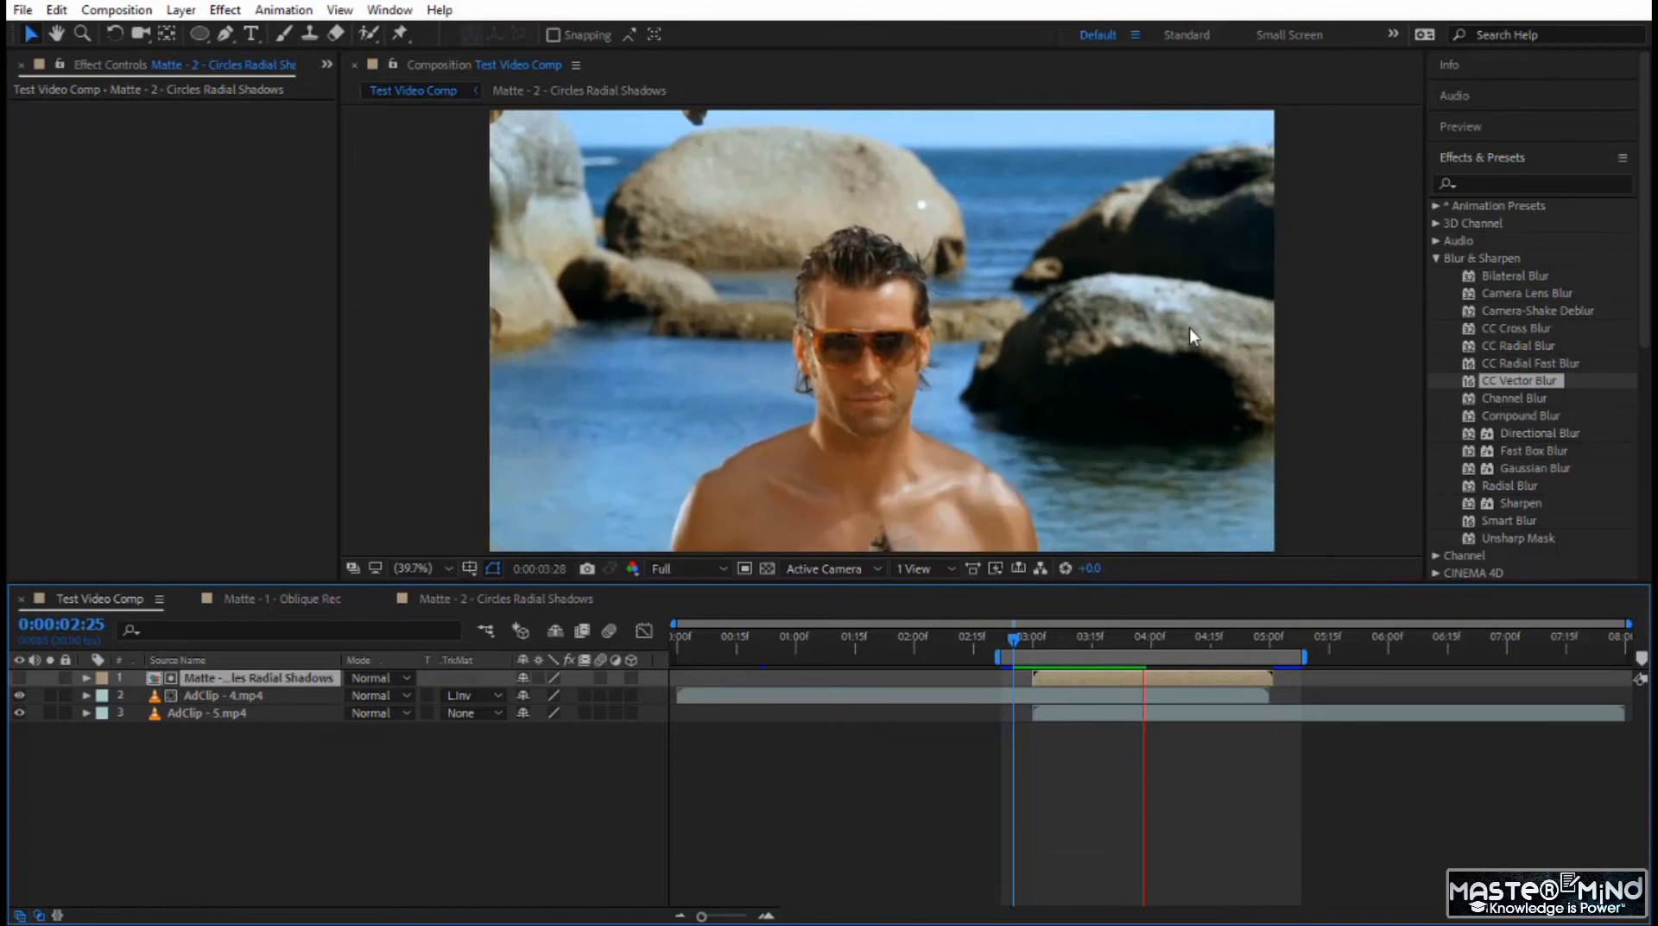
{"action": "left_click", "coordinate": [1016, 644]}
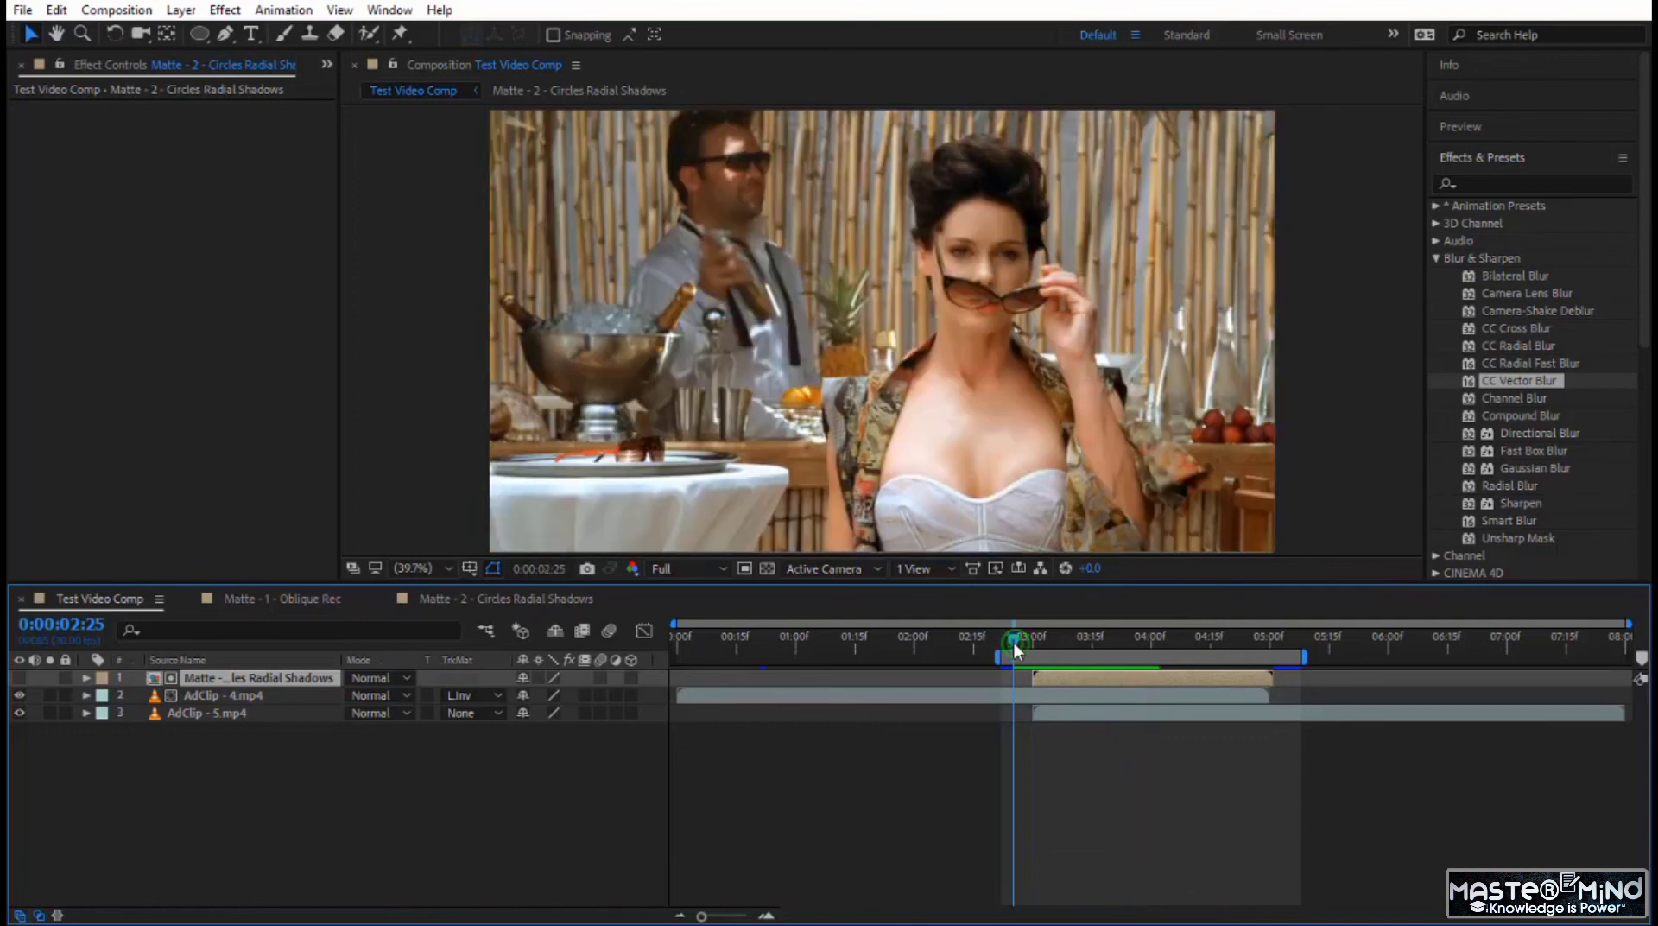
Play the transition in Test Video Comp from 0:00:02:24 and examine the frame at 0:00:03:20.
{"action": "left_click_drag", "start_coordinate": [1015, 644], "coordinate": [1011, 644]}
{"action": "key", "text": "space"}
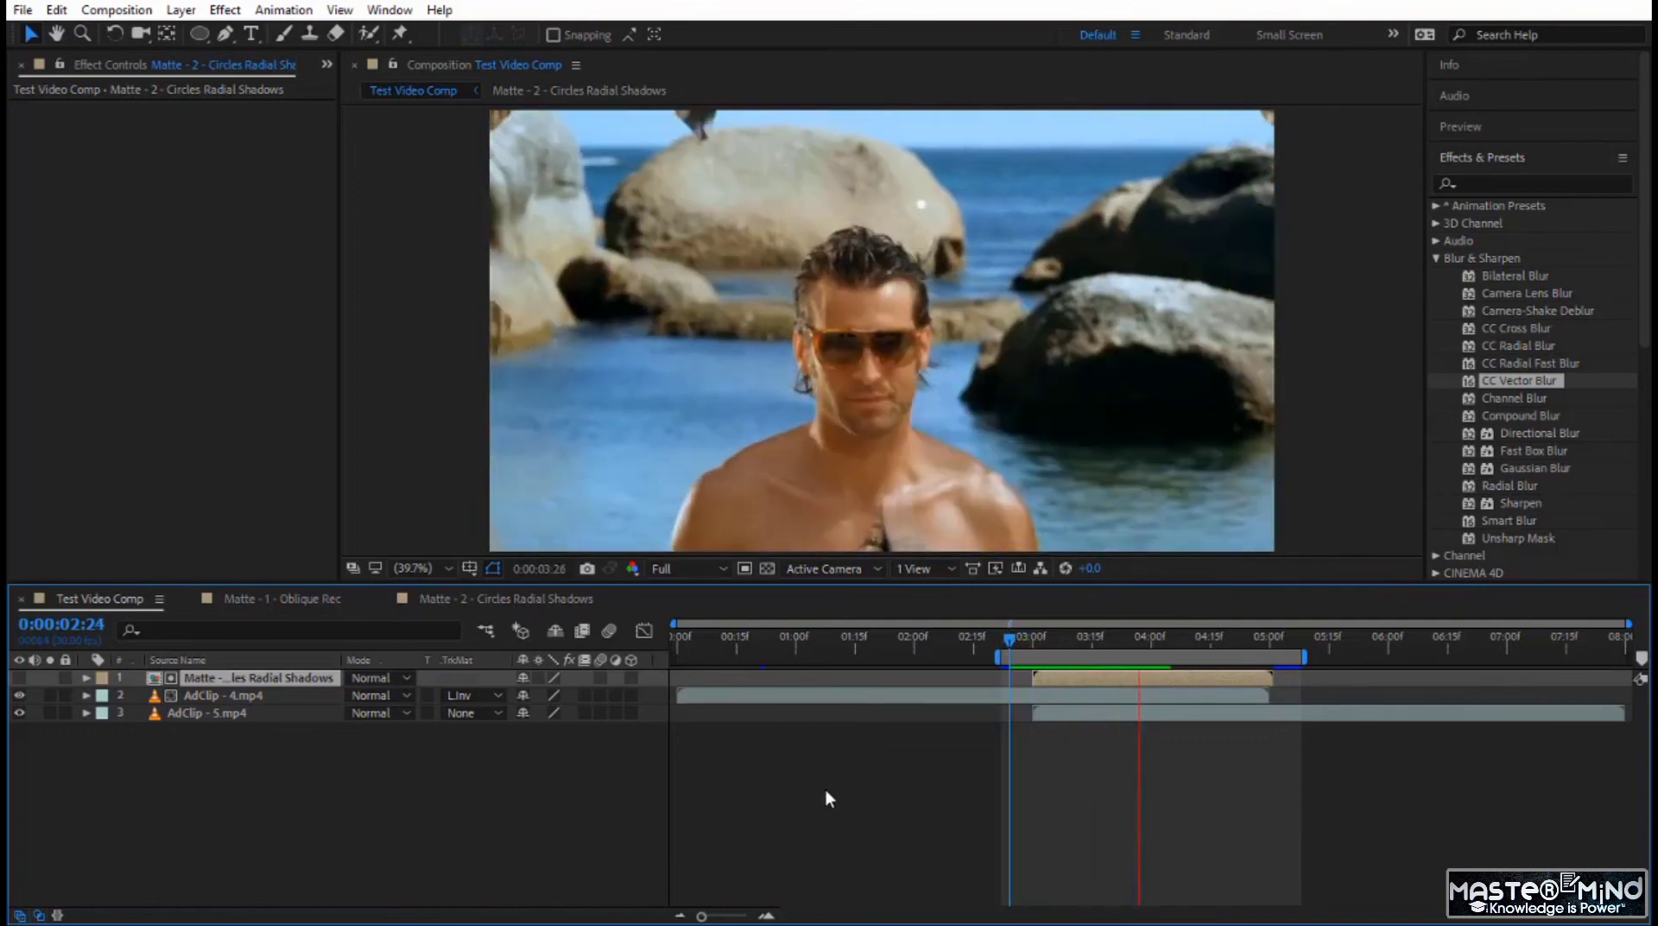
{"action": "left_click_drag", "start_coordinate": [1024, 641], "coordinate": [1107, 673]}
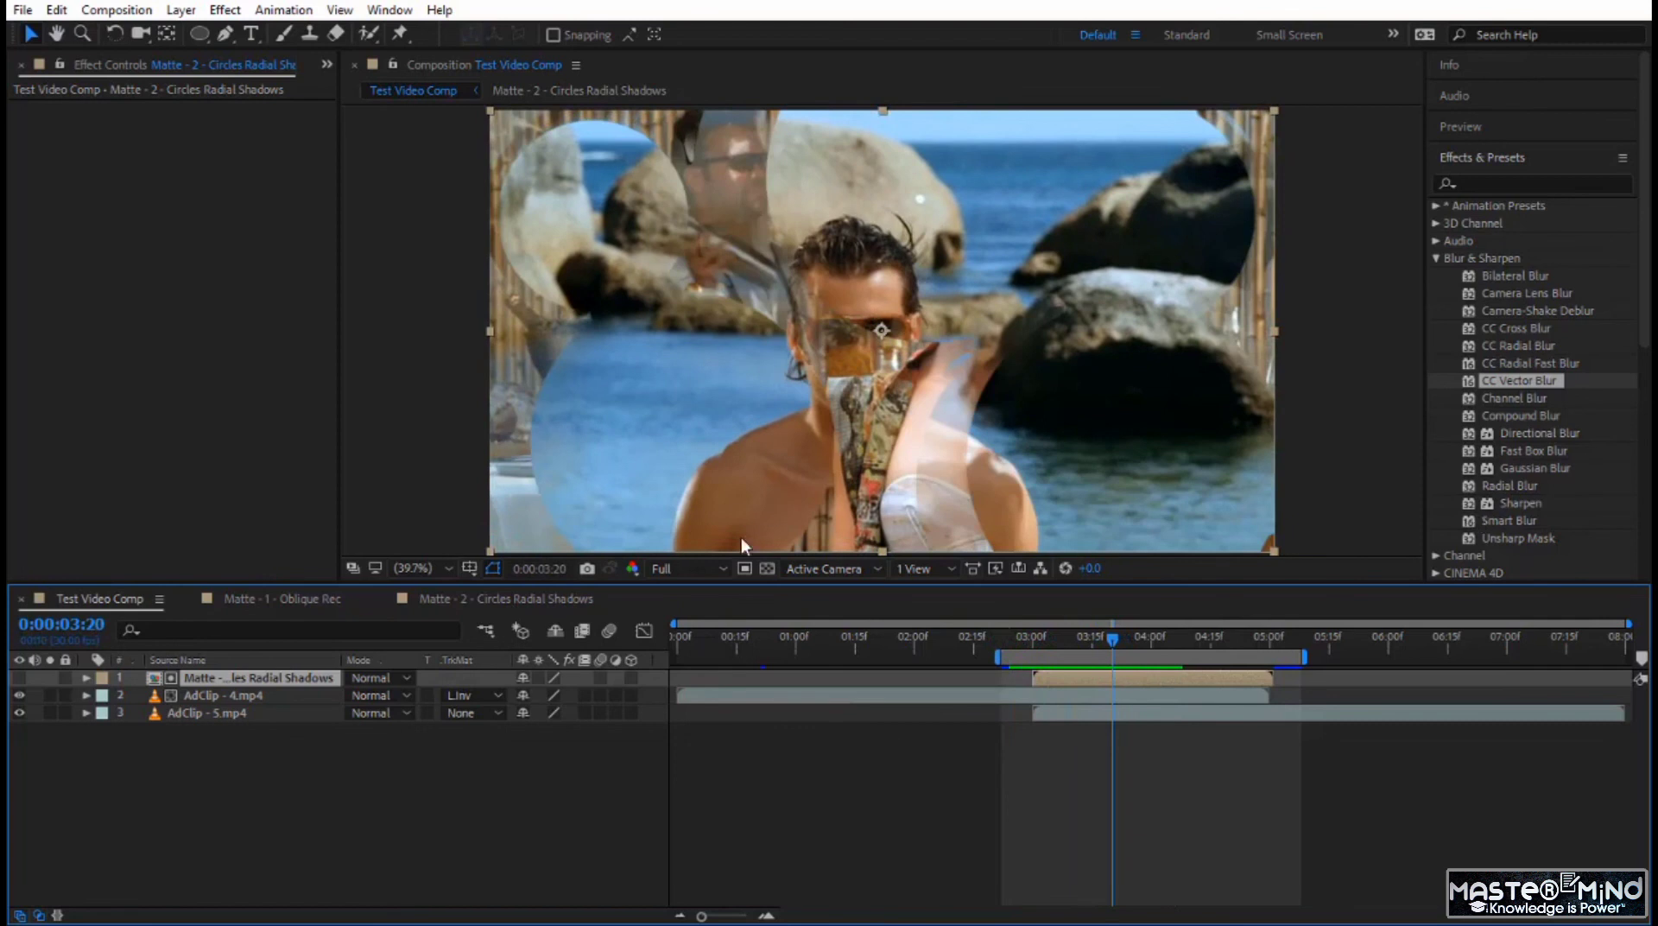
Apply Fast Box Blur to the Matte - 2 adjustment layer, set its Blur Radius to 16, and place it above the Radial Shadow effects.
{"action": "left_click", "coordinate": [477, 599]}
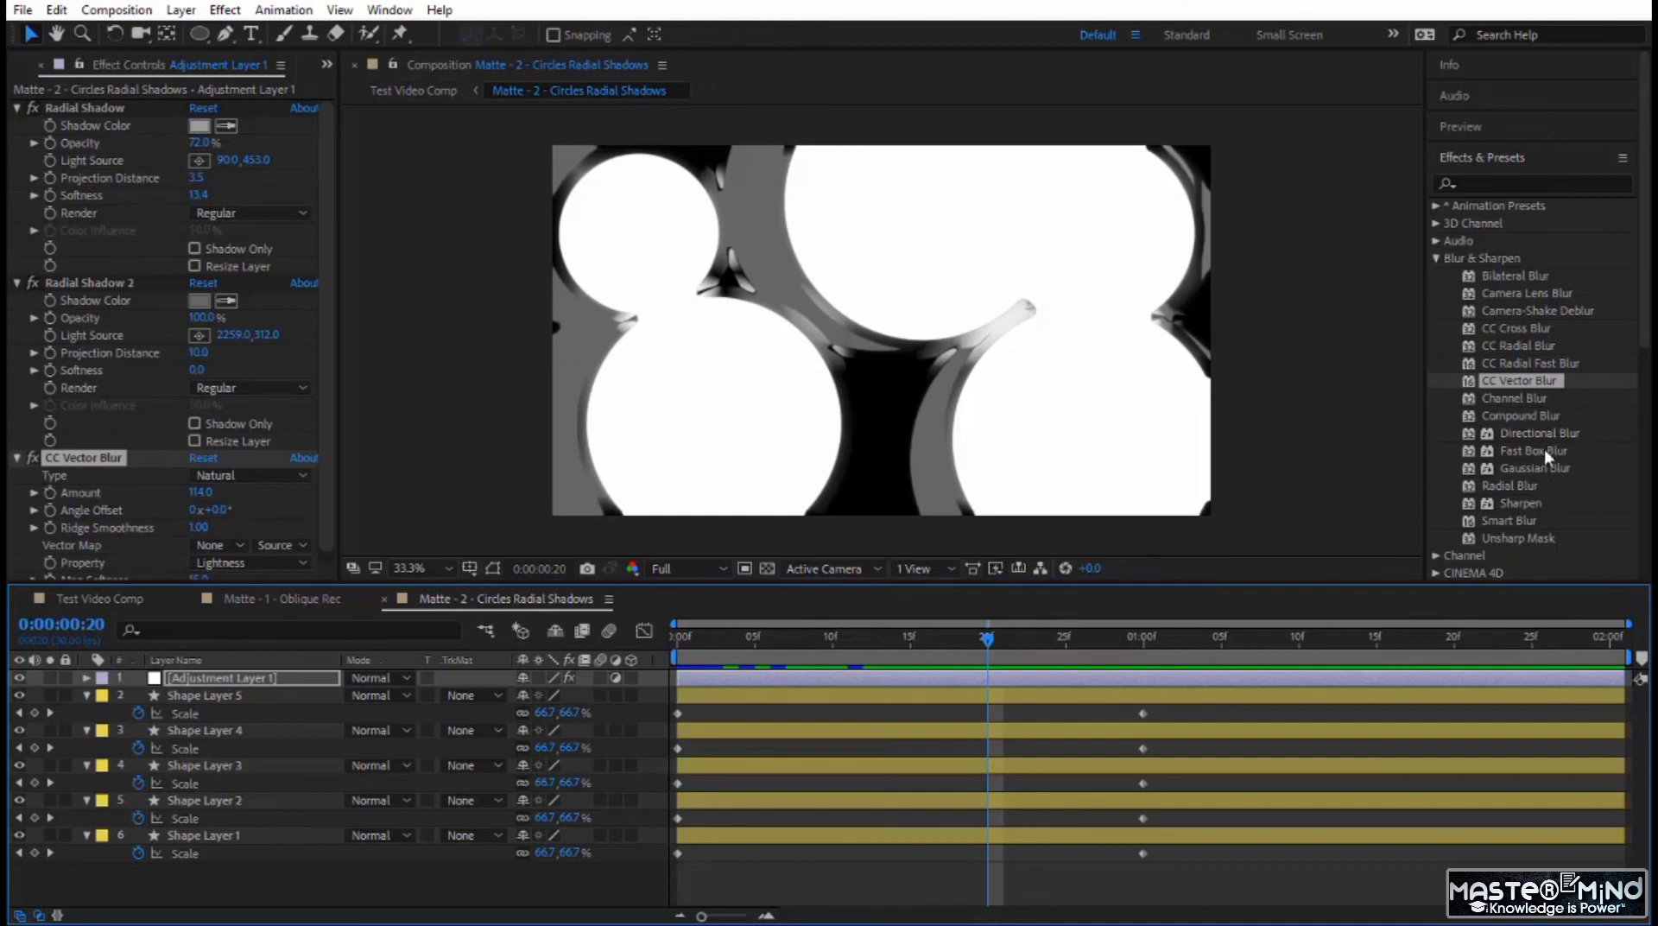
{"action": "left_click_drag", "start_coordinate": [1544, 449], "coordinate": [126, 453]}
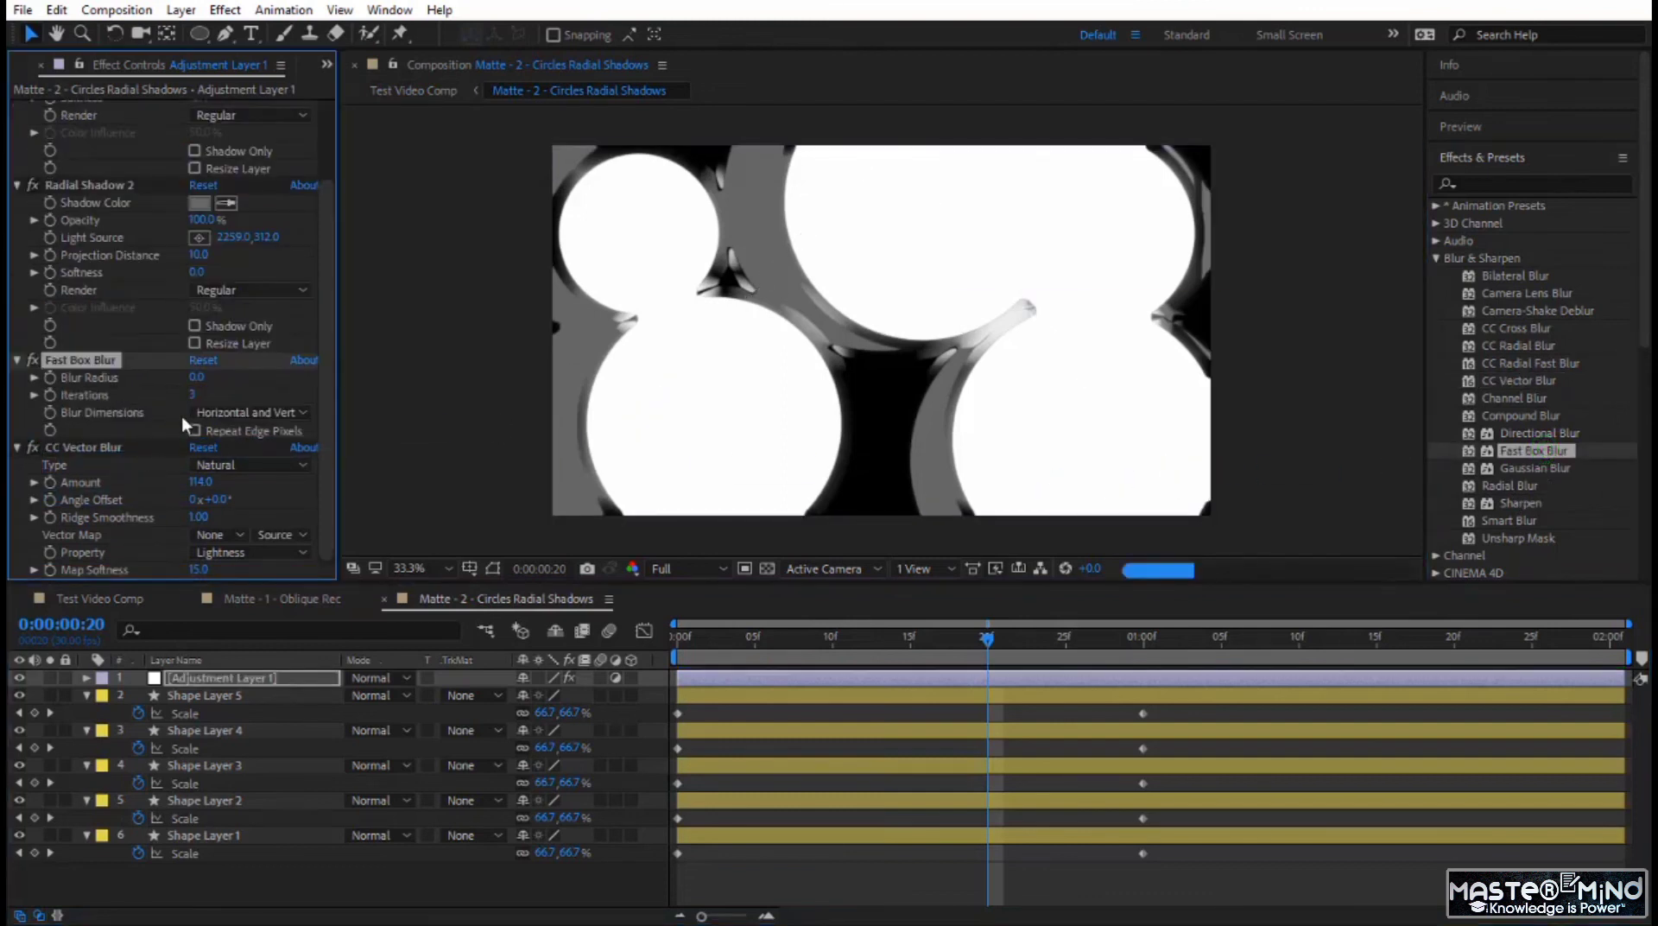
{"action": "mouse_move", "coordinate": [197, 377]}
{"action": "left_mouse_down"}
{"action": "mouse_move", "coordinate": [248, 374]}
{"action": "mouse_move", "coordinate": [181, 390]}
{"action": "left_mouse_up"}
{"action": "left_click_drag", "start_coordinate": [106, 360], "coordinate": [98, 108]}
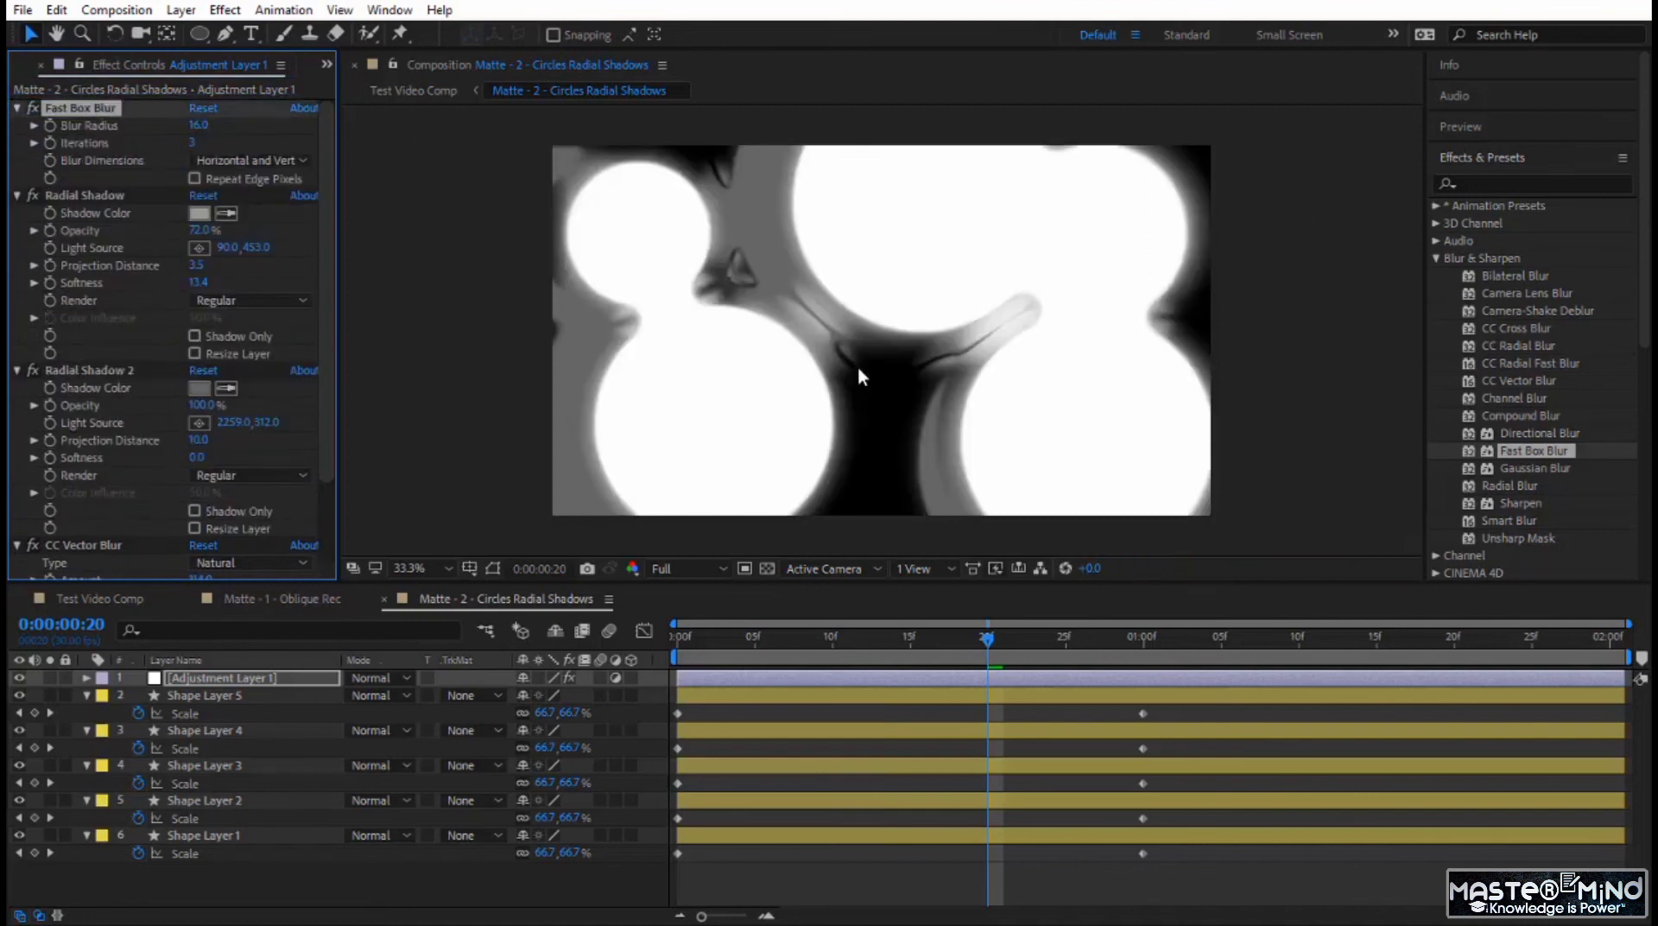
Preview the softened circles transition in Test Video Comp from 0:00:02:26.
{"action": "left_click", "coordinate": [100, 602]}
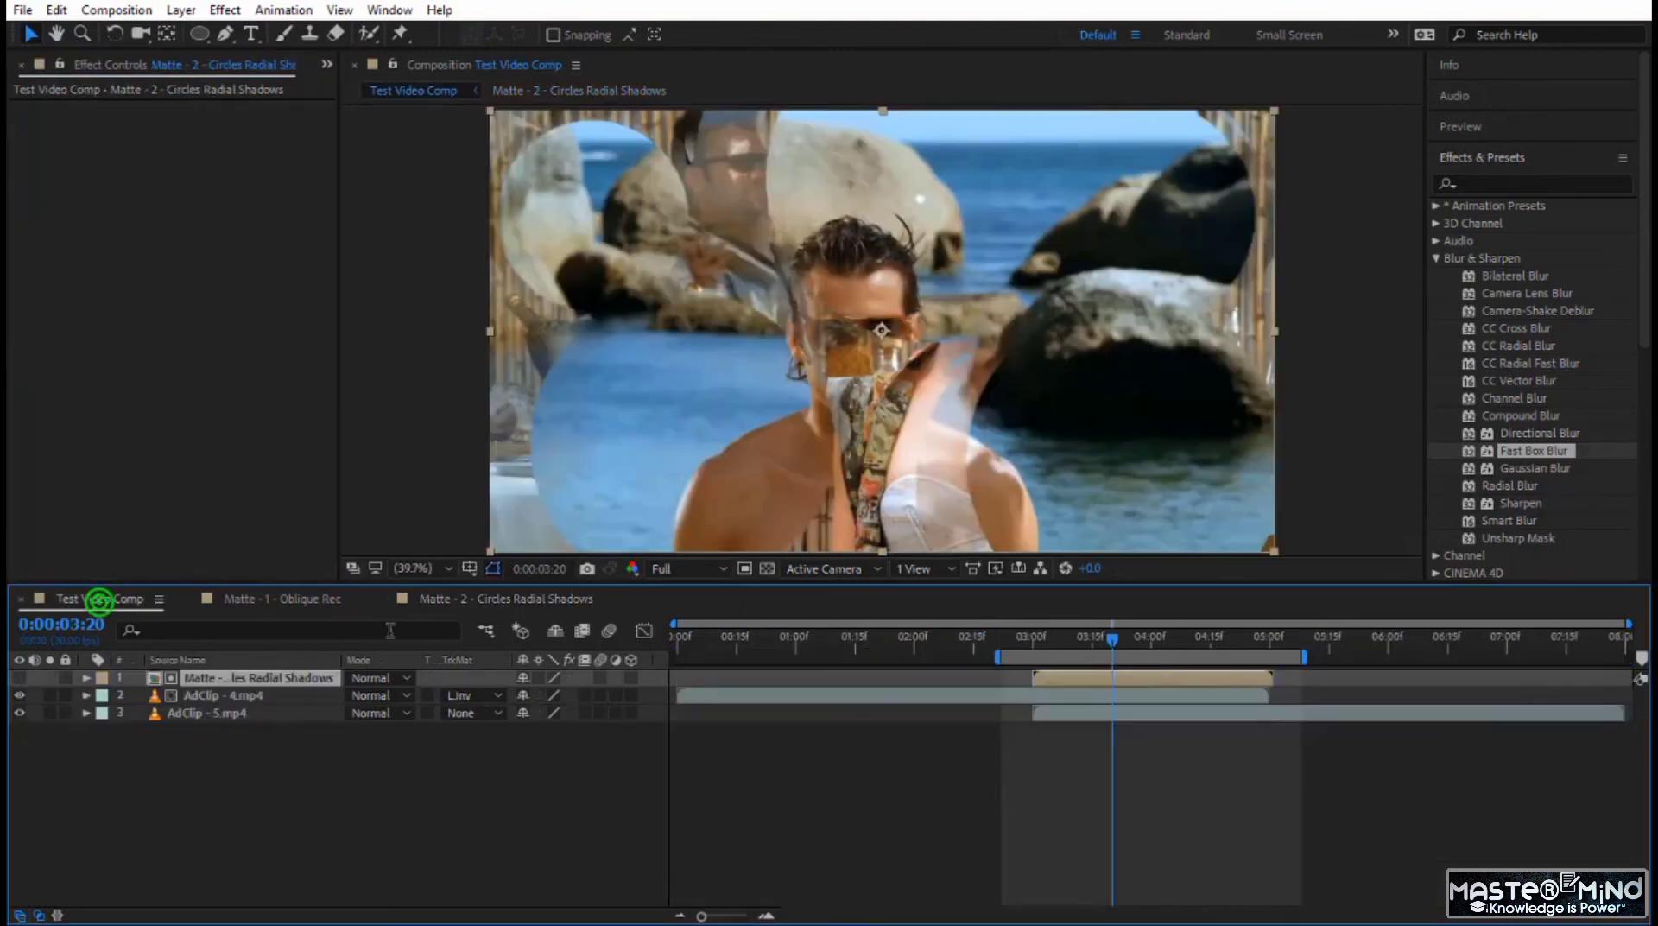
{"action": "left_click_drag", "start_coordinate": [1109, 646], "coordinate": [1014, 653]}
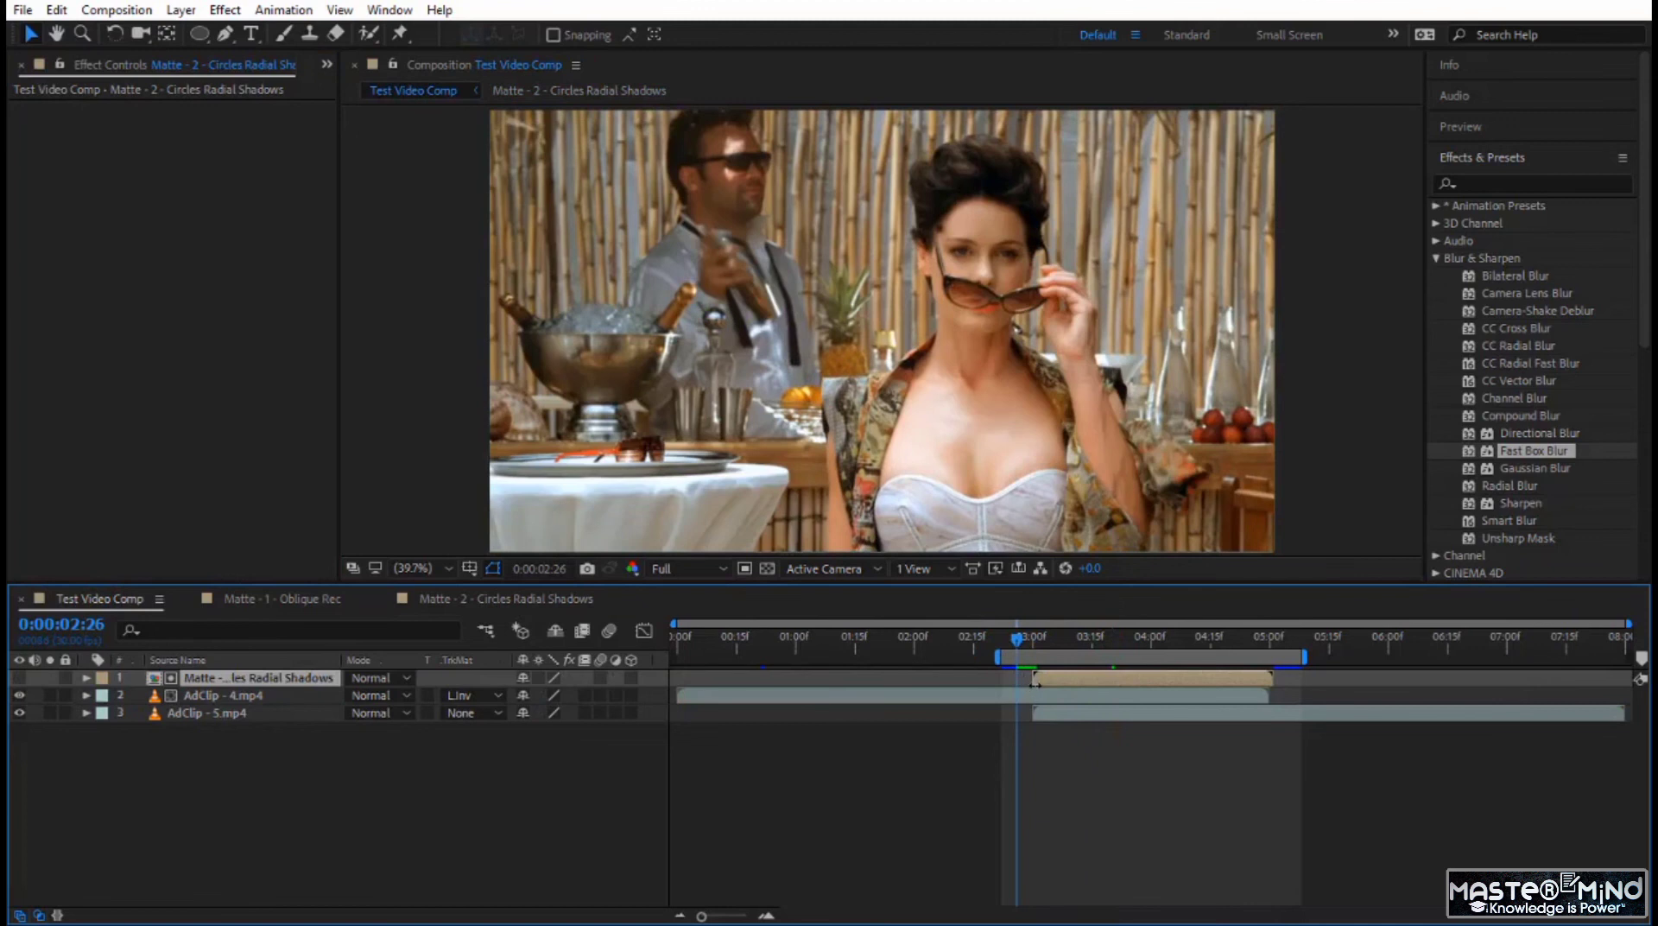
{"action": "key", "text": "space"}
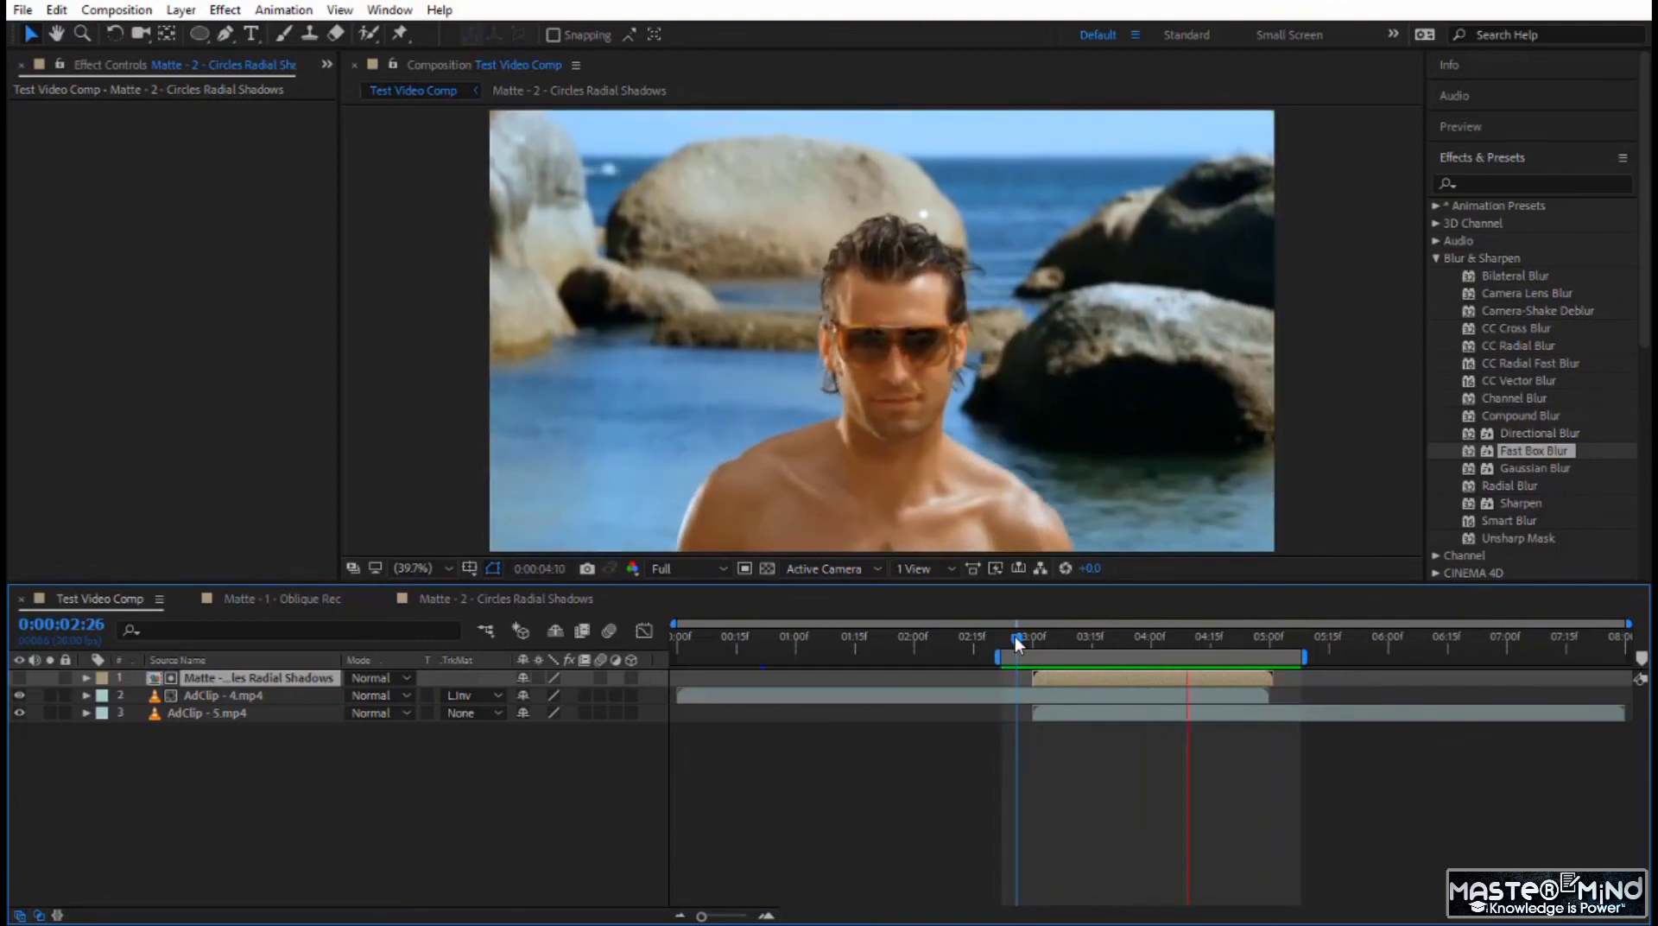
{"action": "left_click", "coordinate": [1015, 637]}
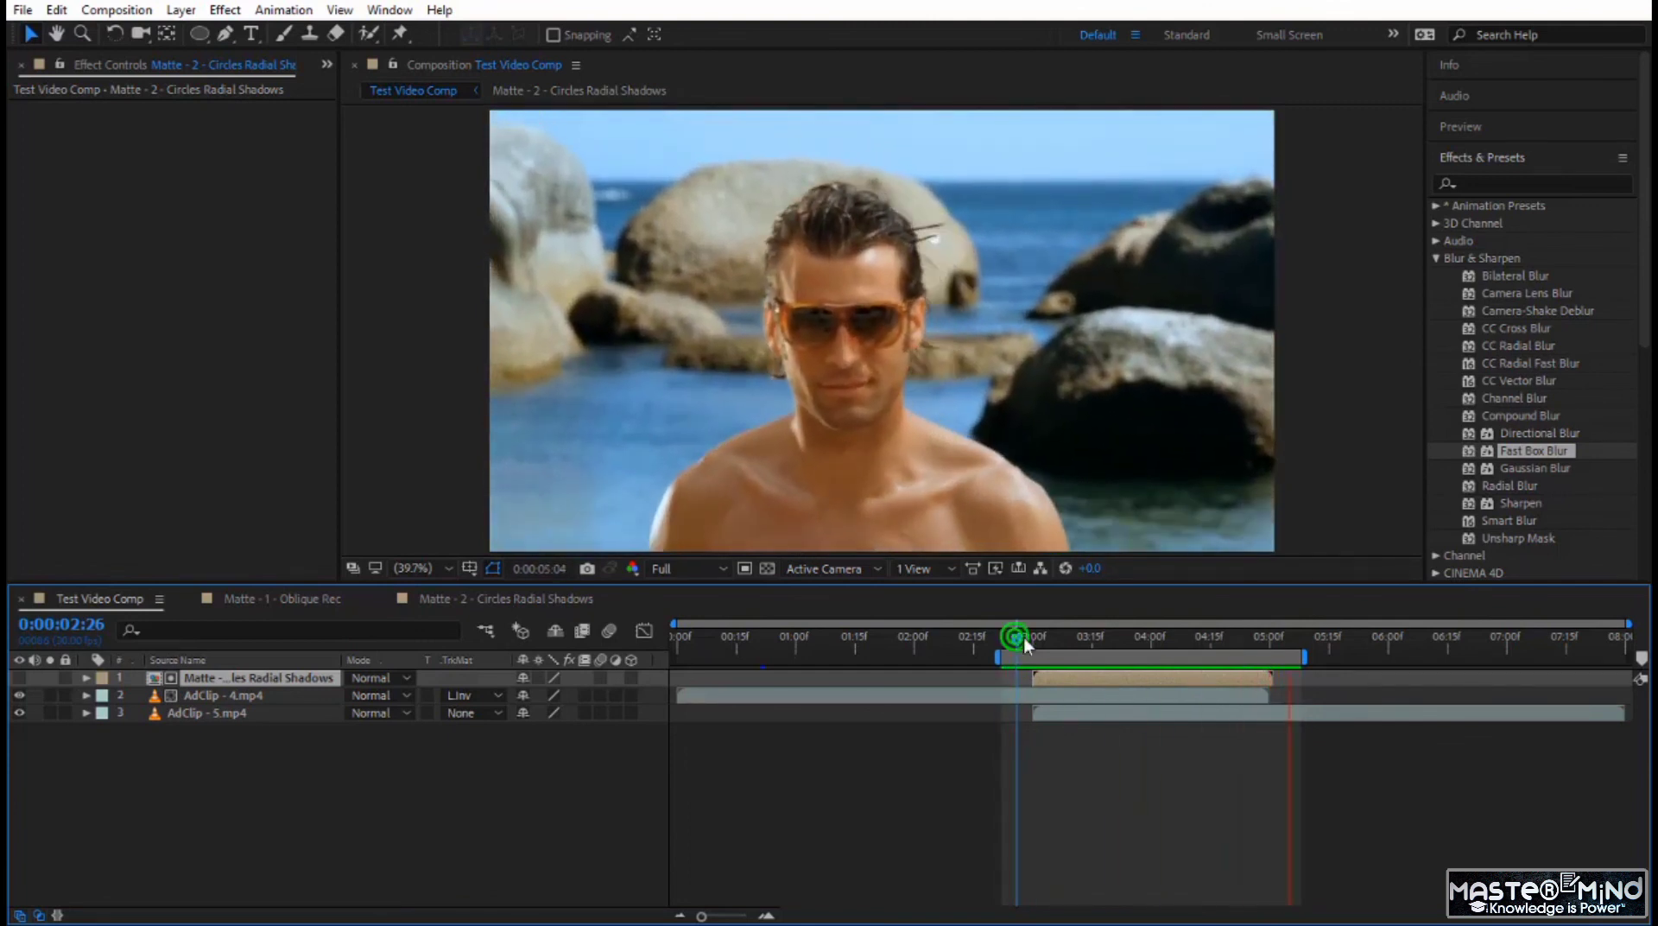
Inspect the transition frame at 0:00:03:16 and replay the transition from 0:00:02:28.
{"action": "left_click", "coordinate": [1092, 631]}
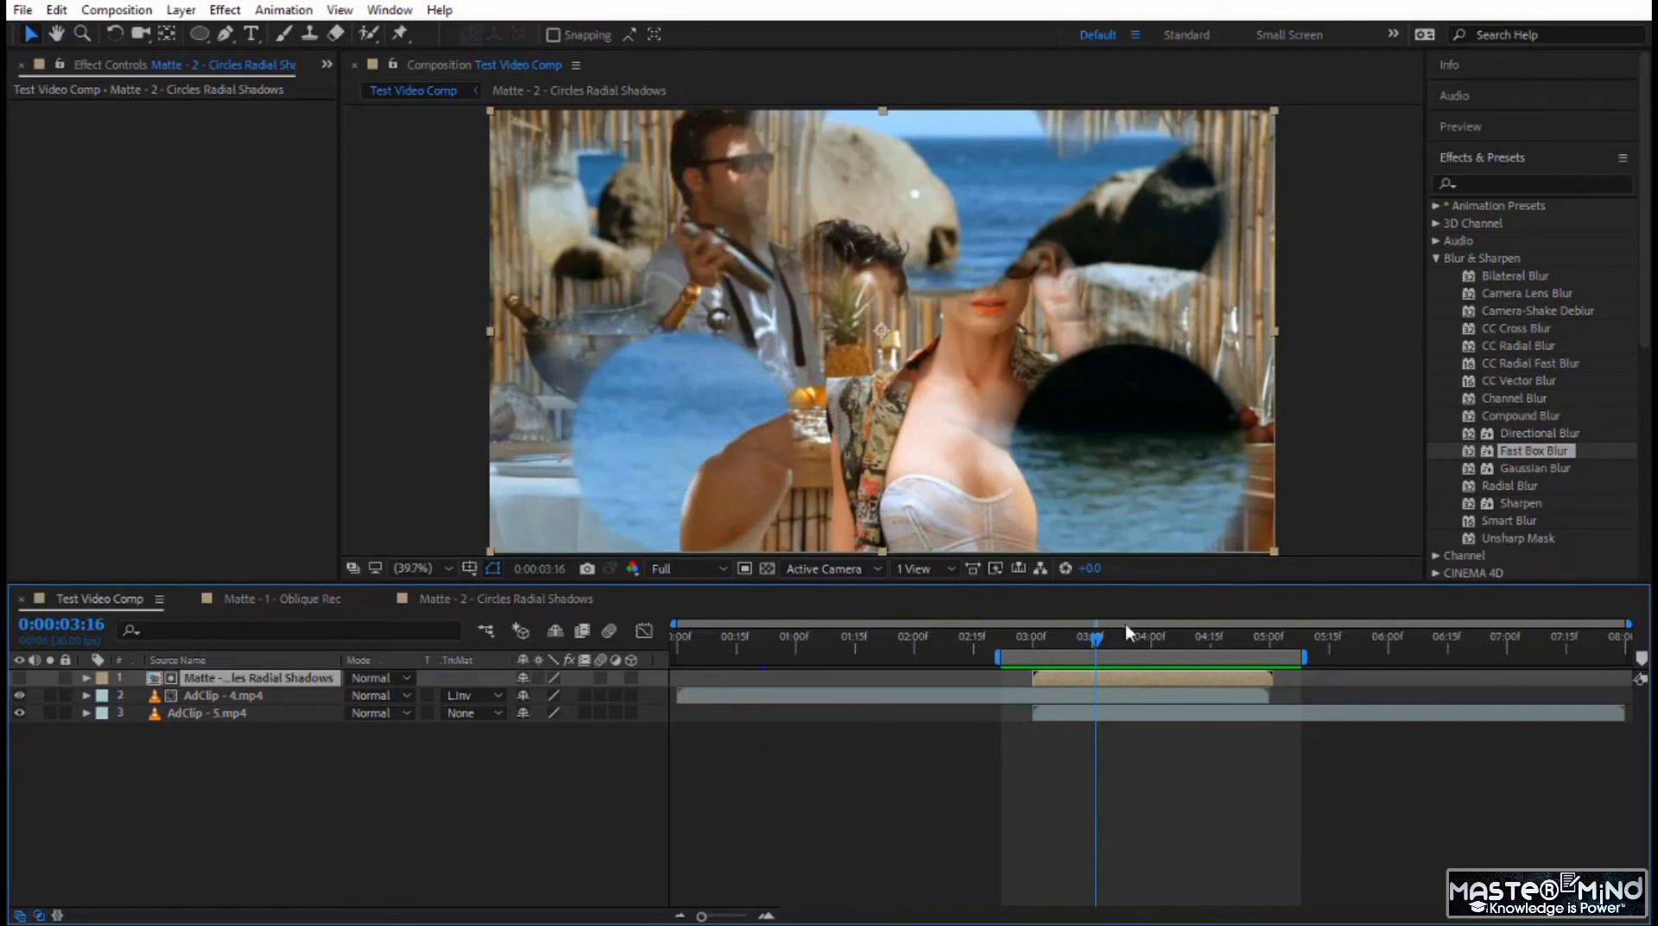
{"action": "left_click_drag", "start_coordinate": [1092, 643], "coordinate": [1009, 649]}
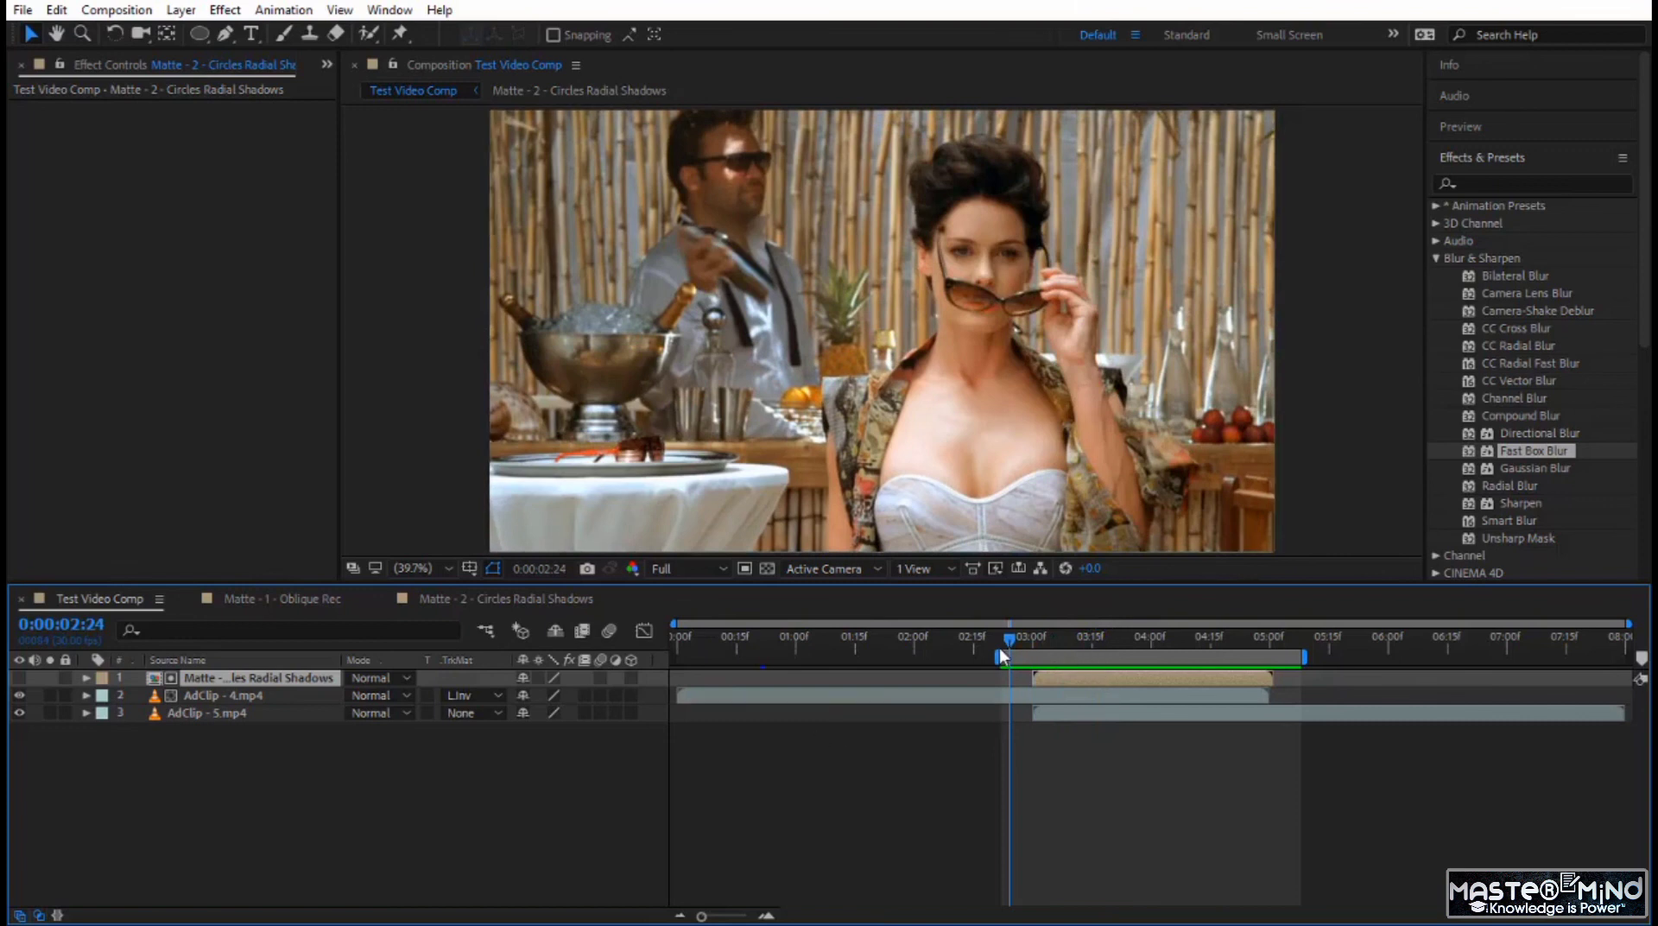
{"action": "left_click_drag", "start_coordinate": [1007, 640], "coordinate": [1023, 647]}
{"action": "key", "text": "space"}
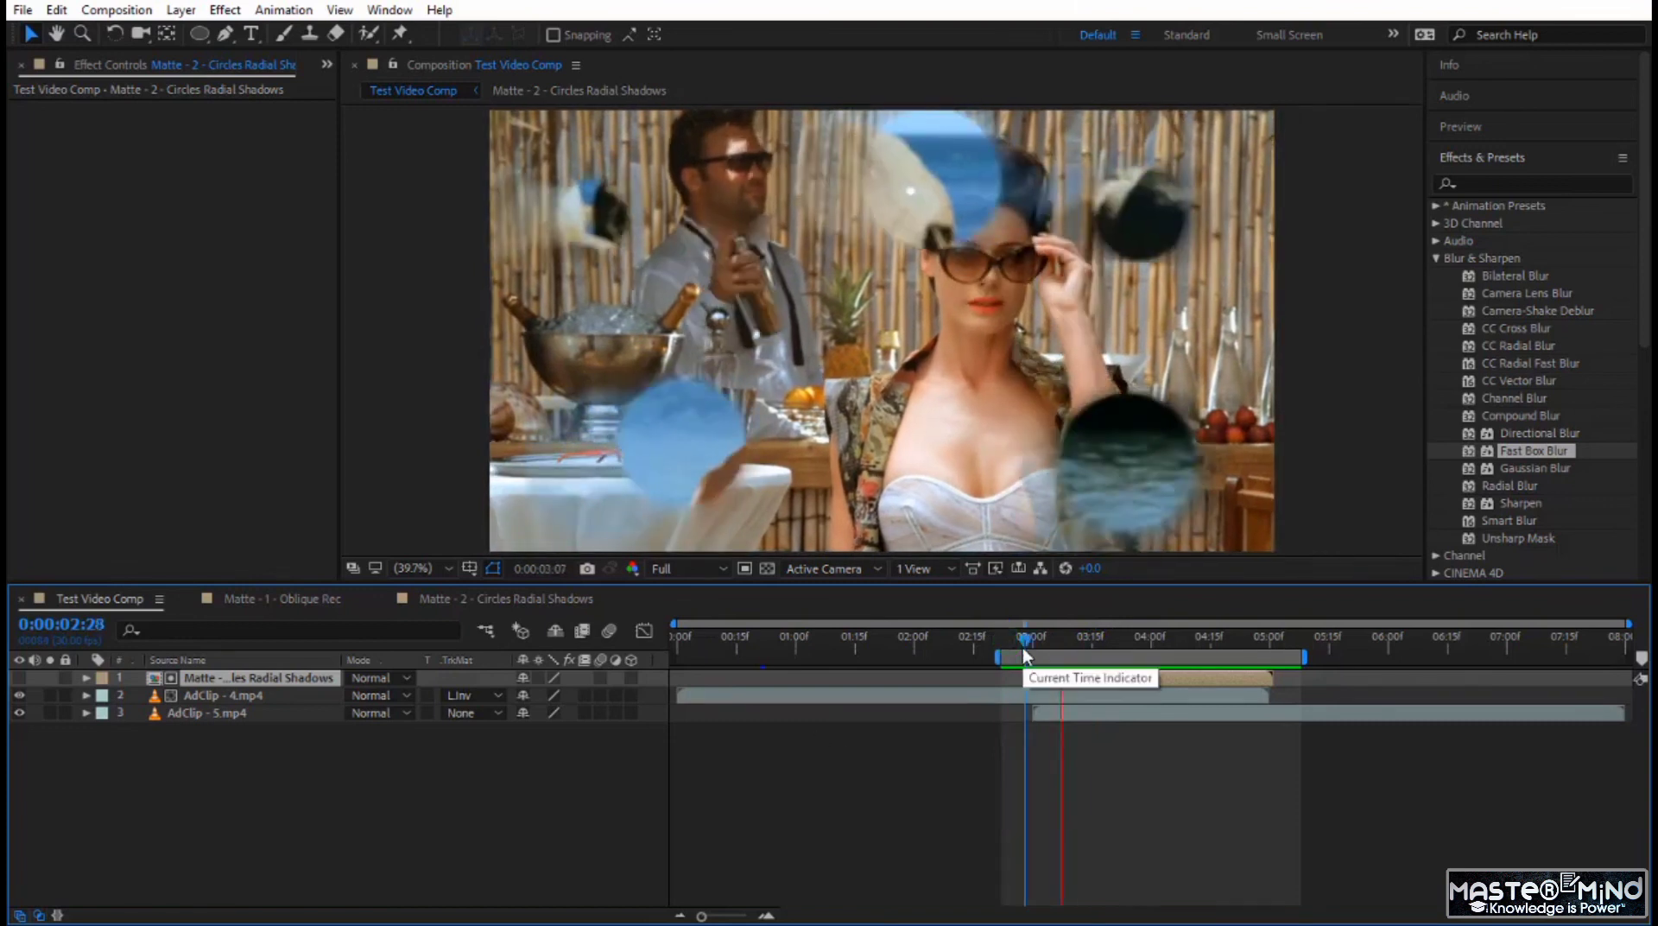